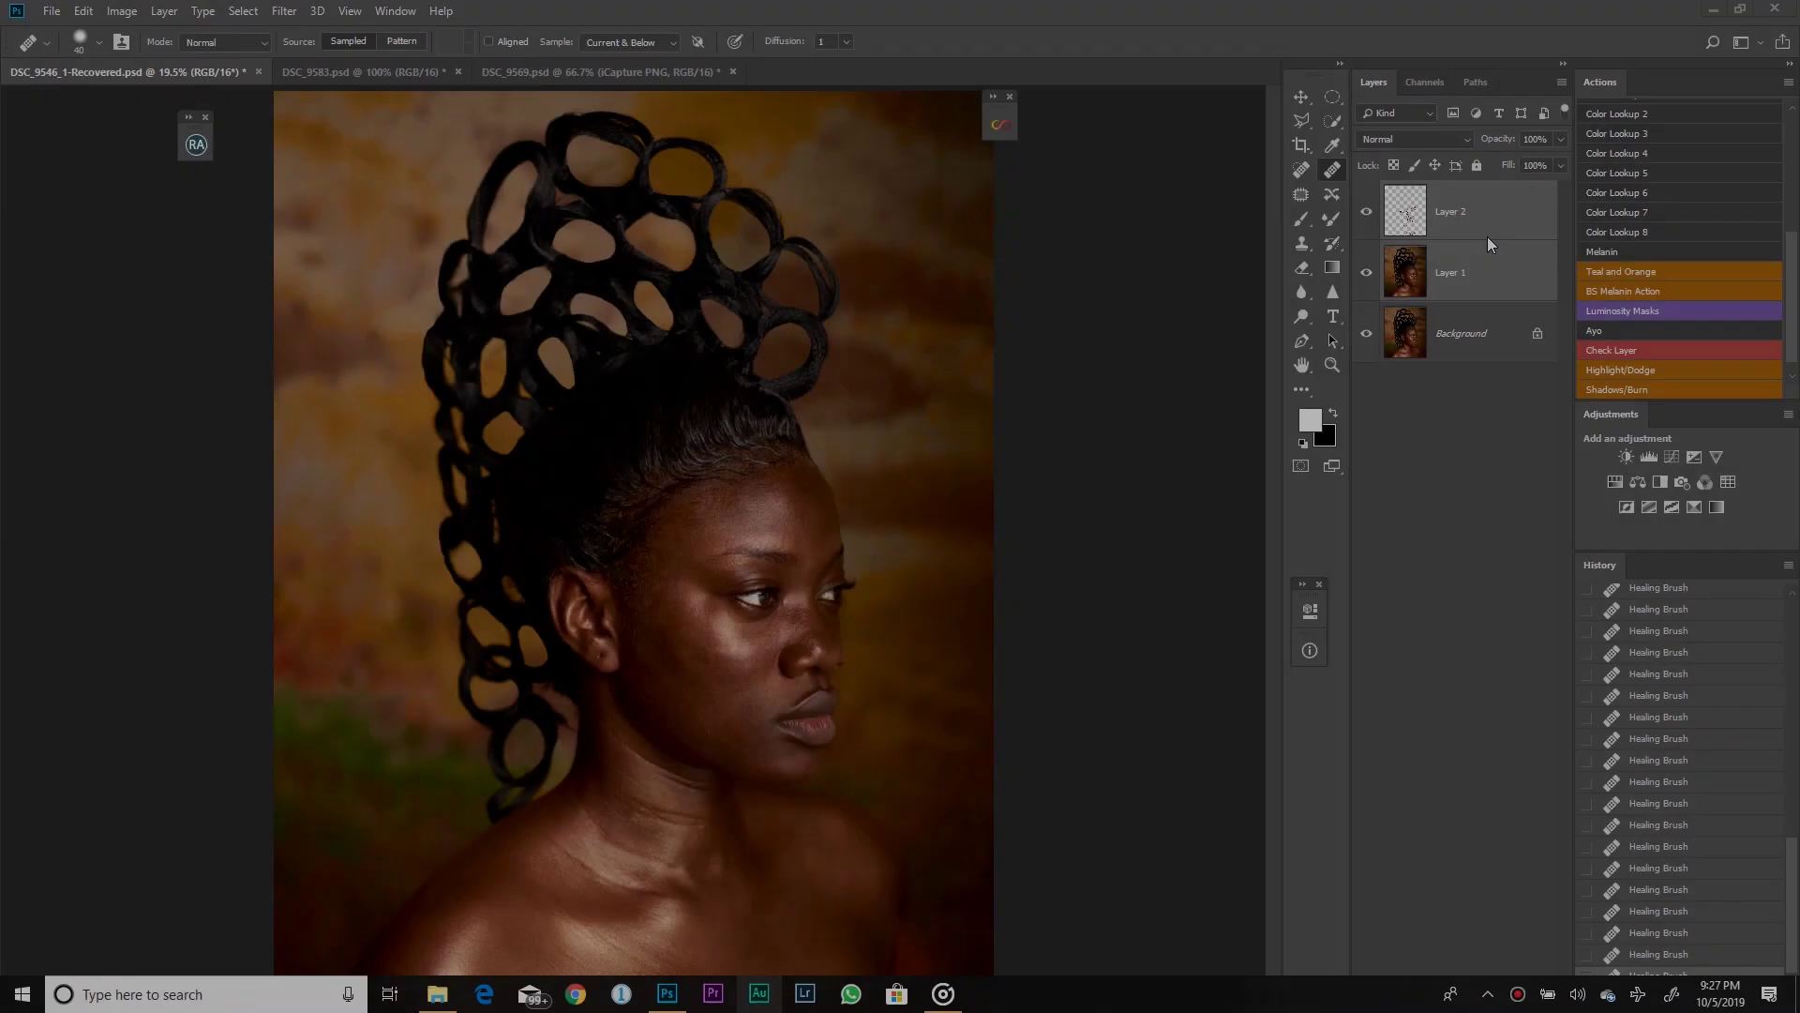
Group Layer 1 and Layer 2 together above the Background, leaving no layer selected
click(1487, 225)
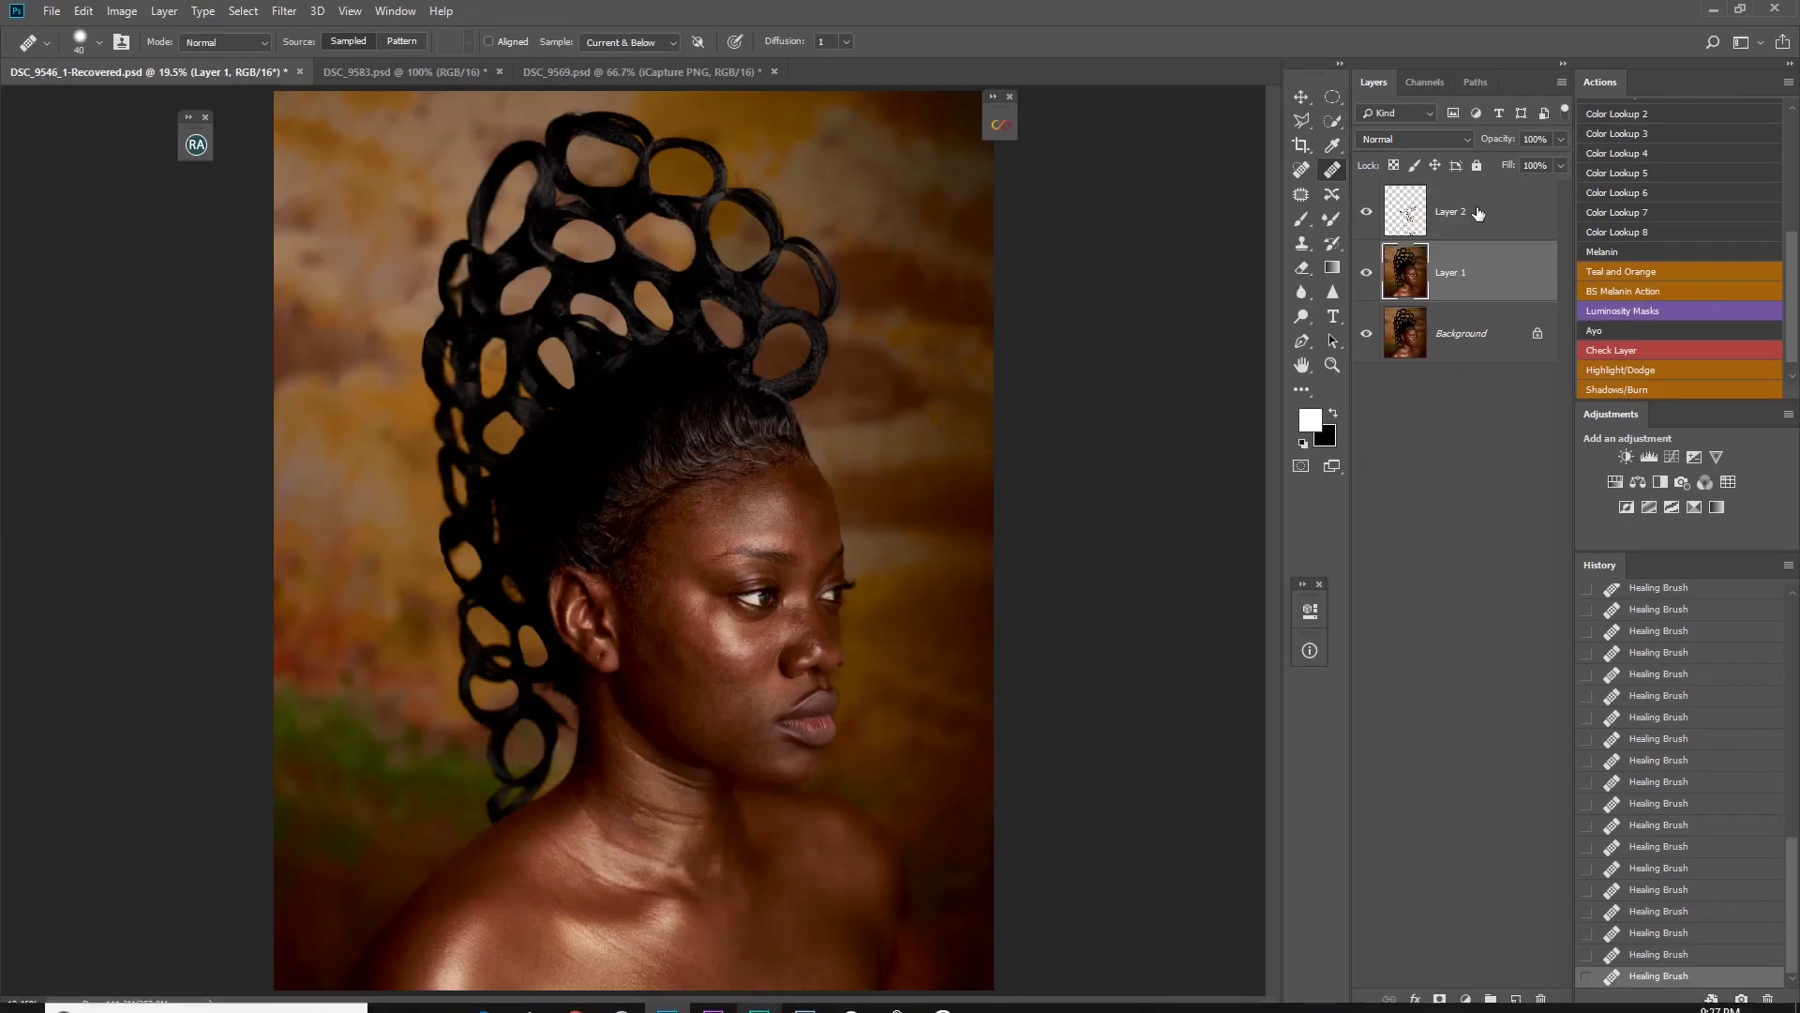
shift+click(1489, 275)
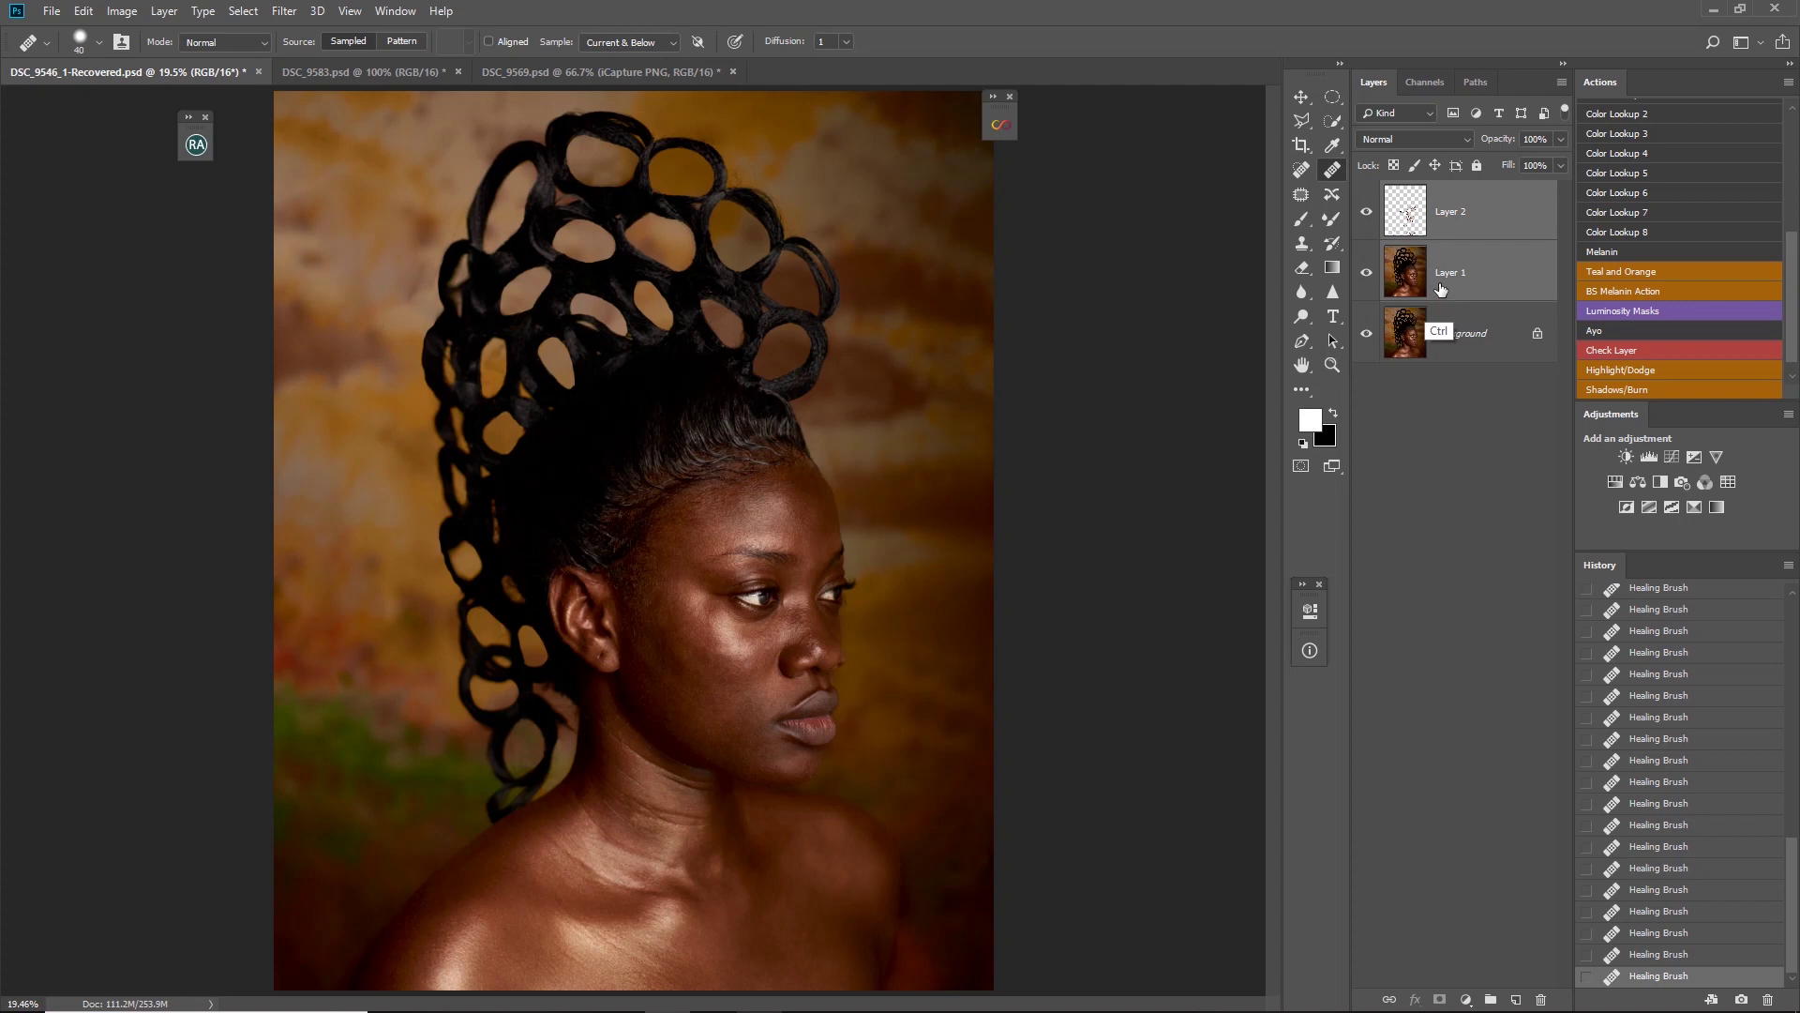
key(ctrl+g)
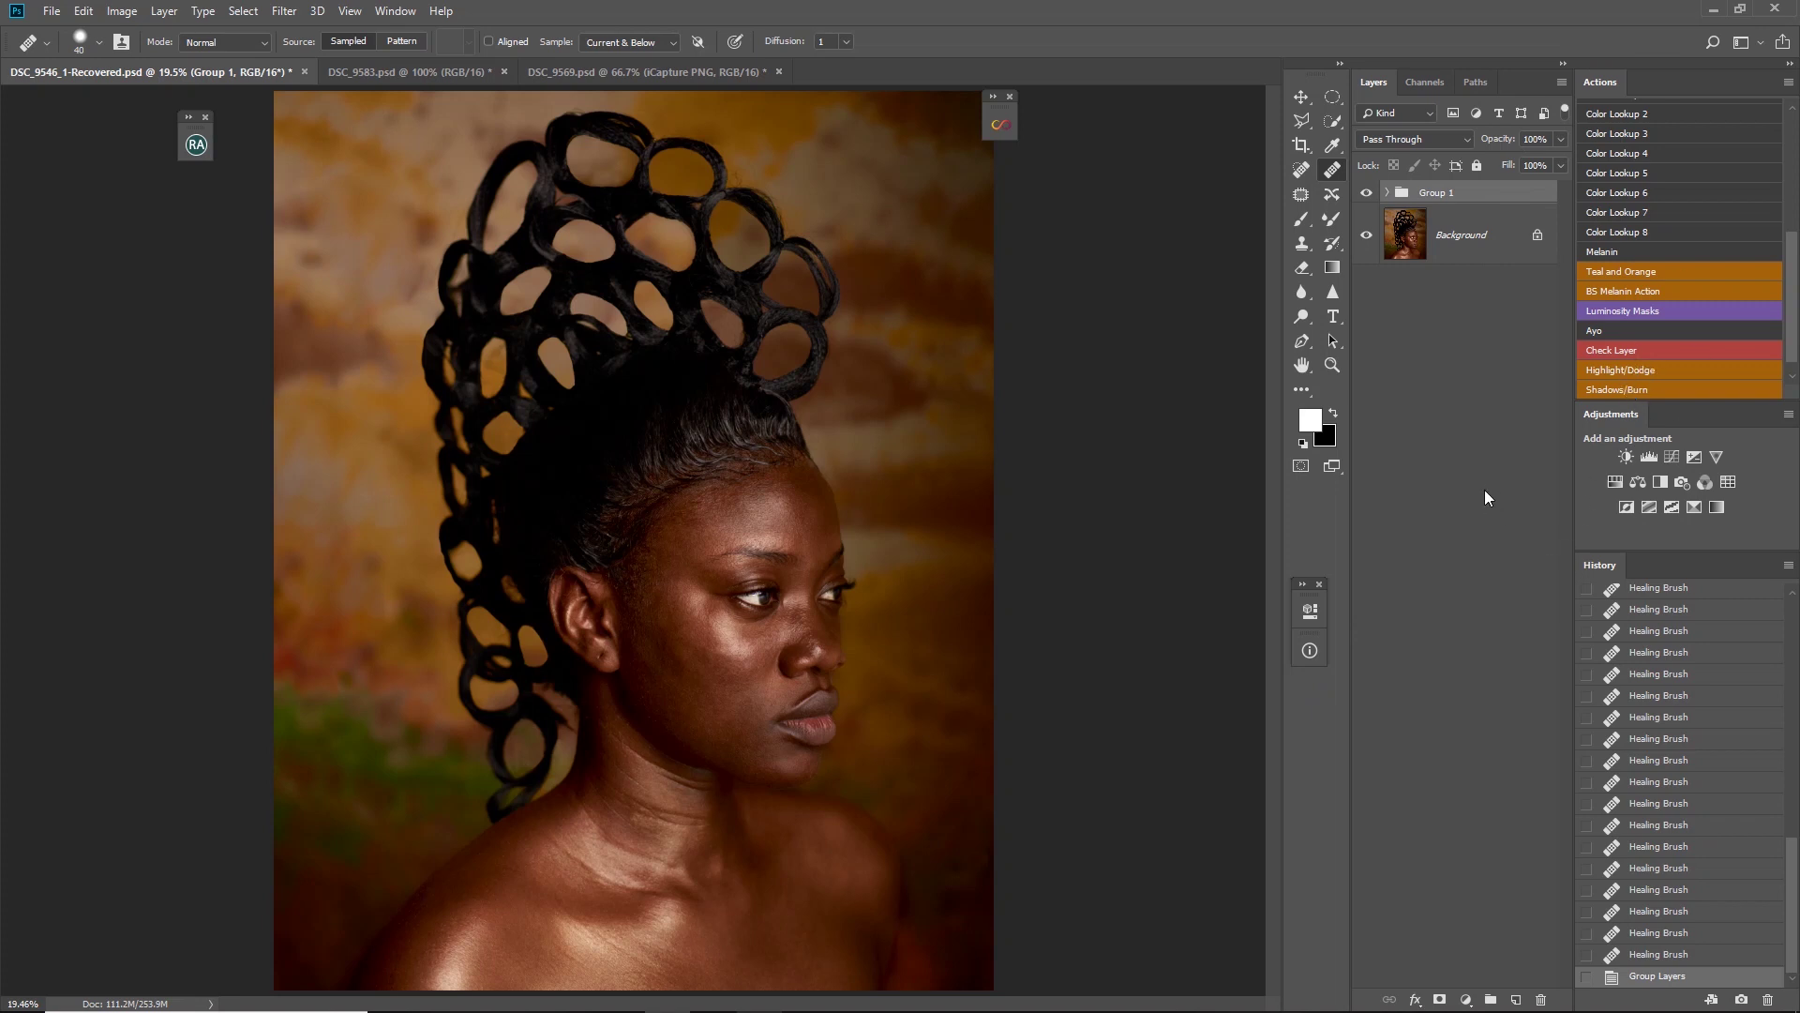
click(1483, 527)
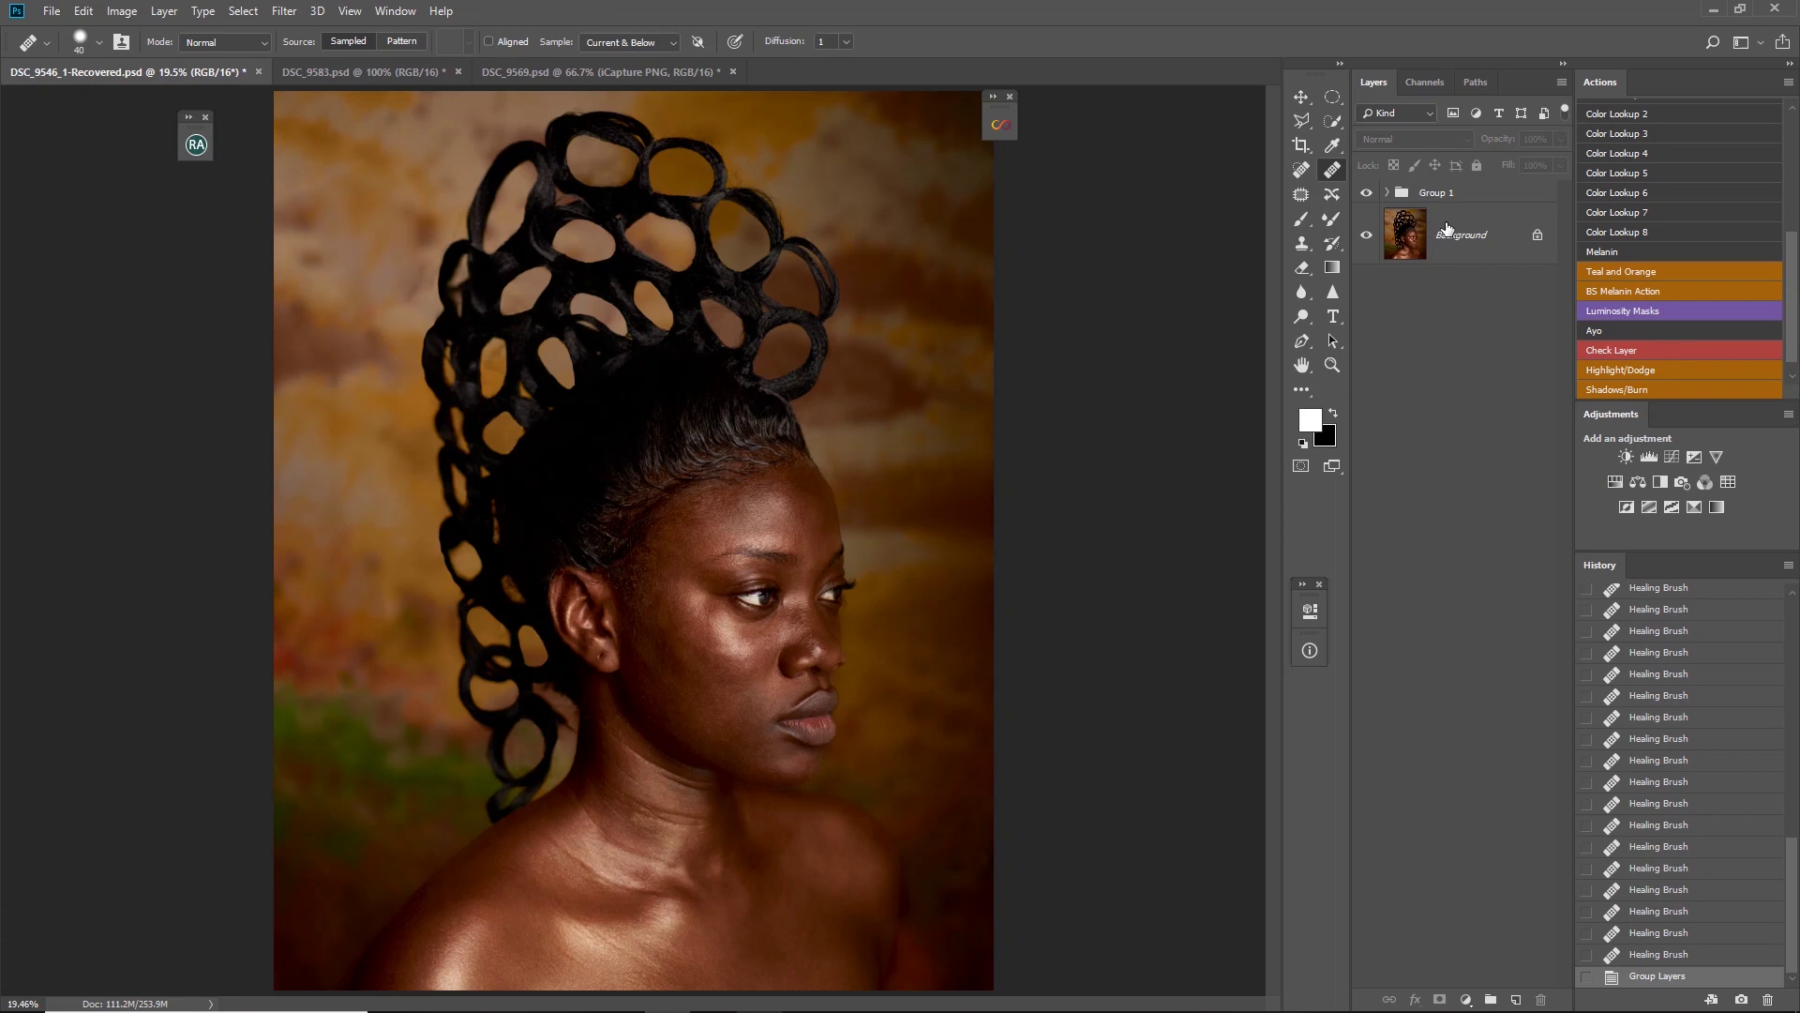
Switch the actions out of button mode and collapse the Beauty Retouch Atns, Color Grading and TJD Skin Grading sets
click(1788, 82)
click(1701, 106)
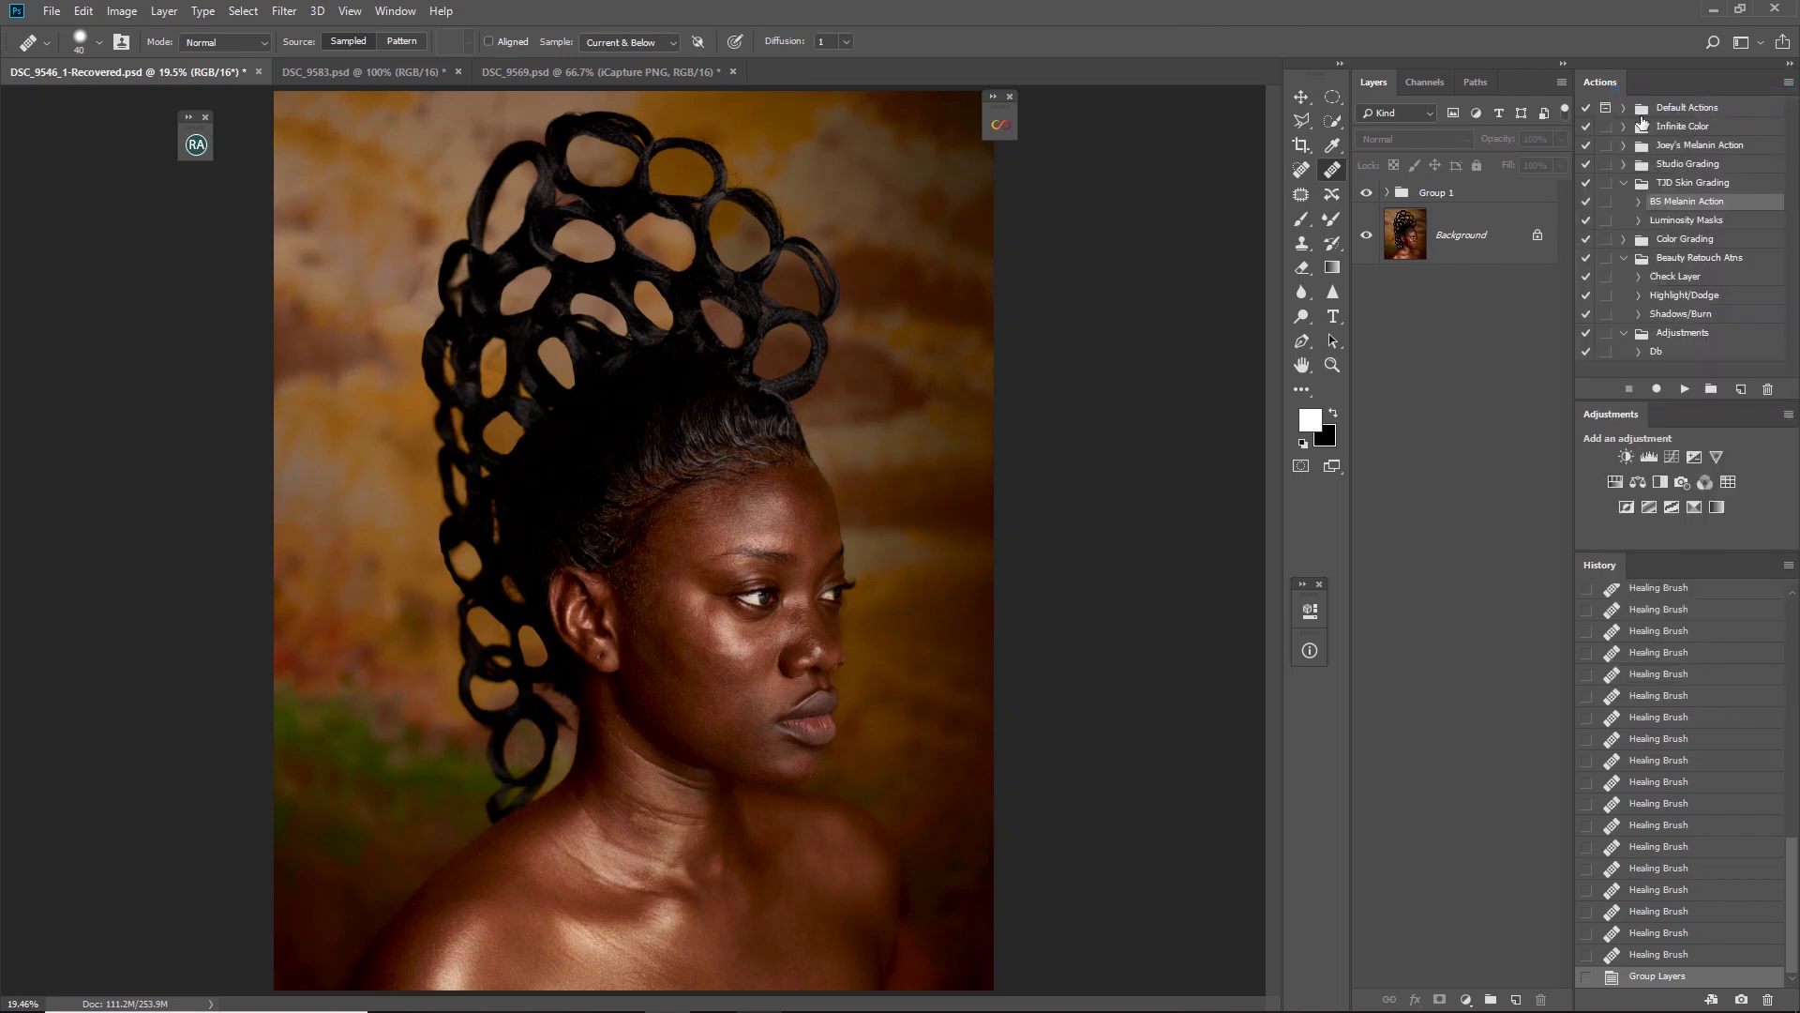
click(1626, 260)
click(1624, 240)
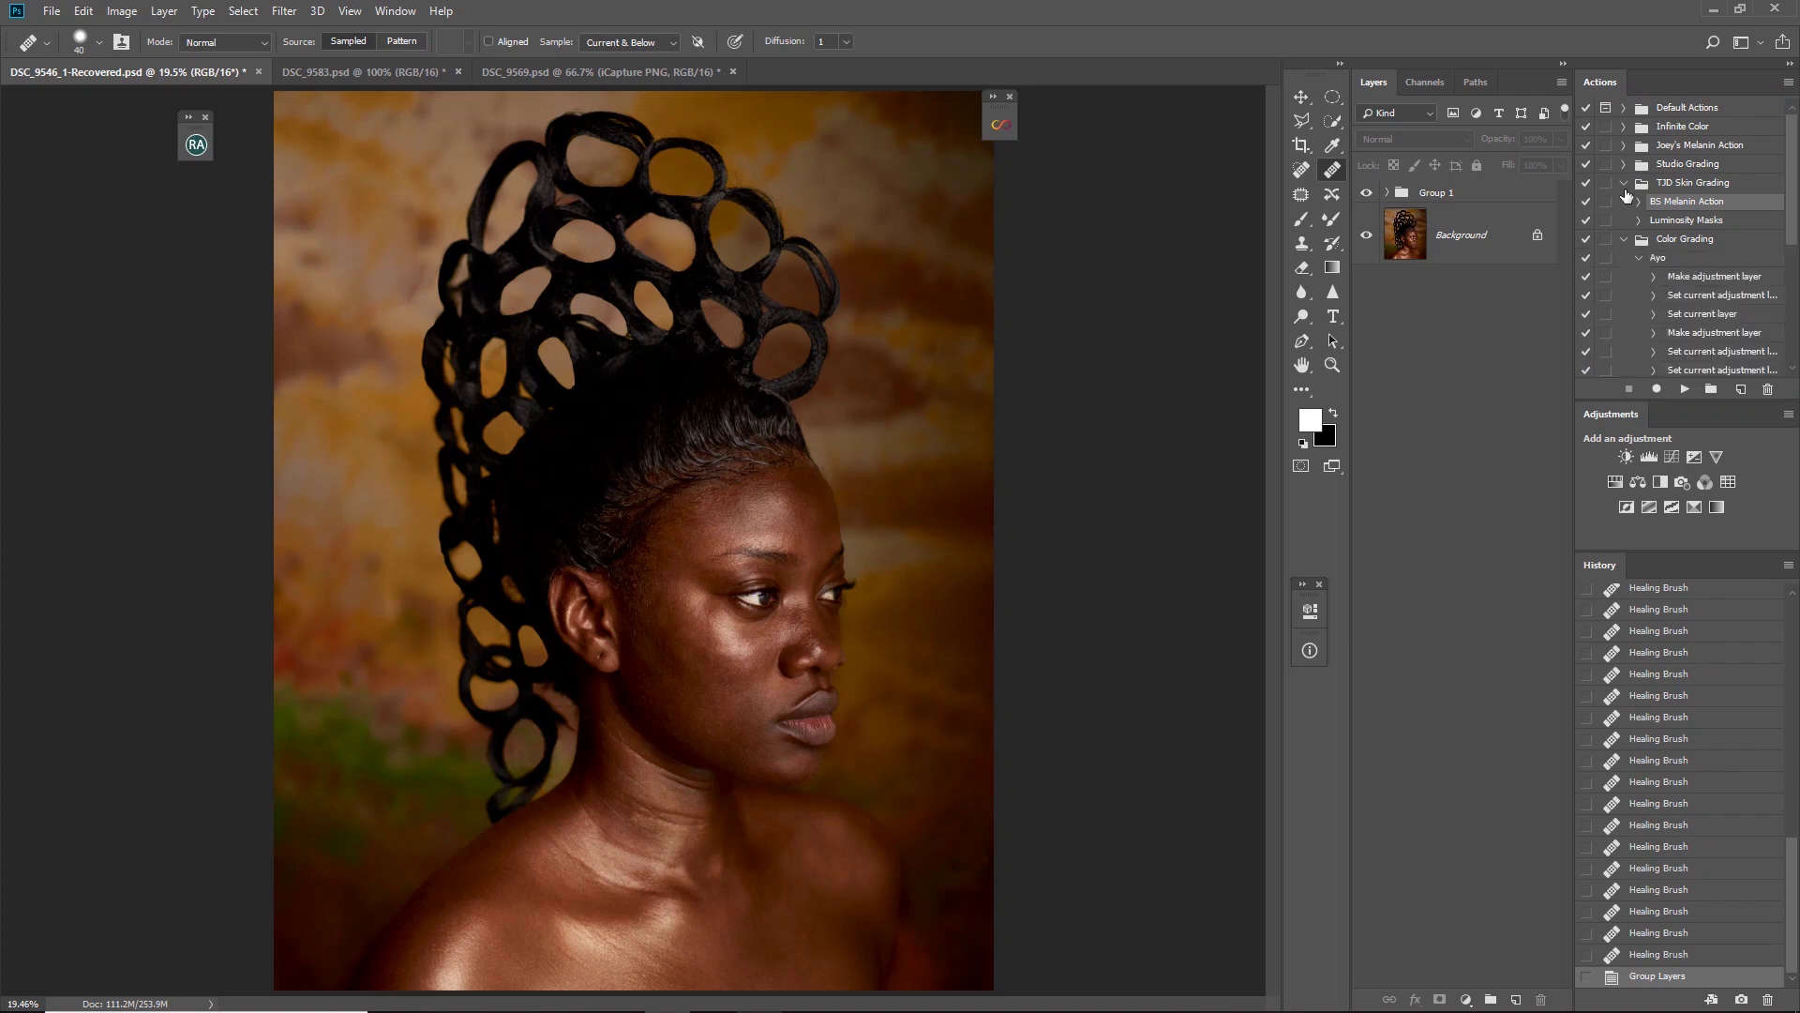
click(1623, 183)
click(1624, 201)
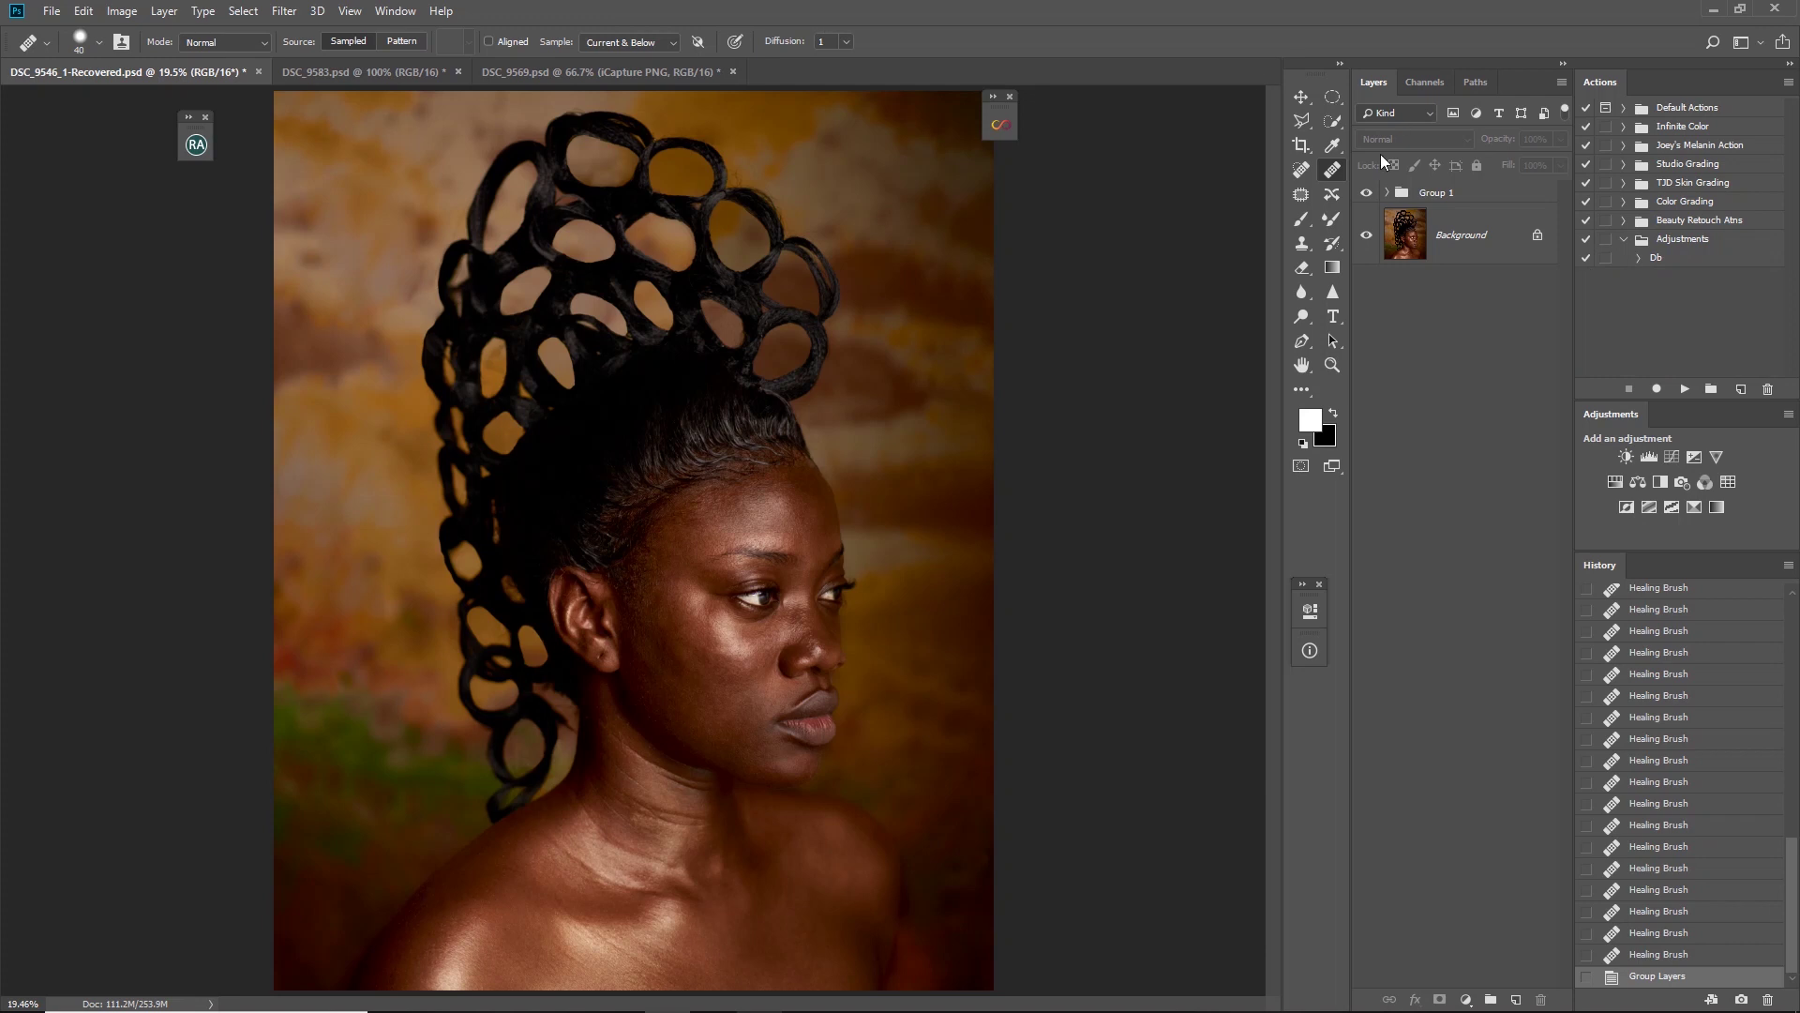
Create a new action set named DB
click(1720, 388)
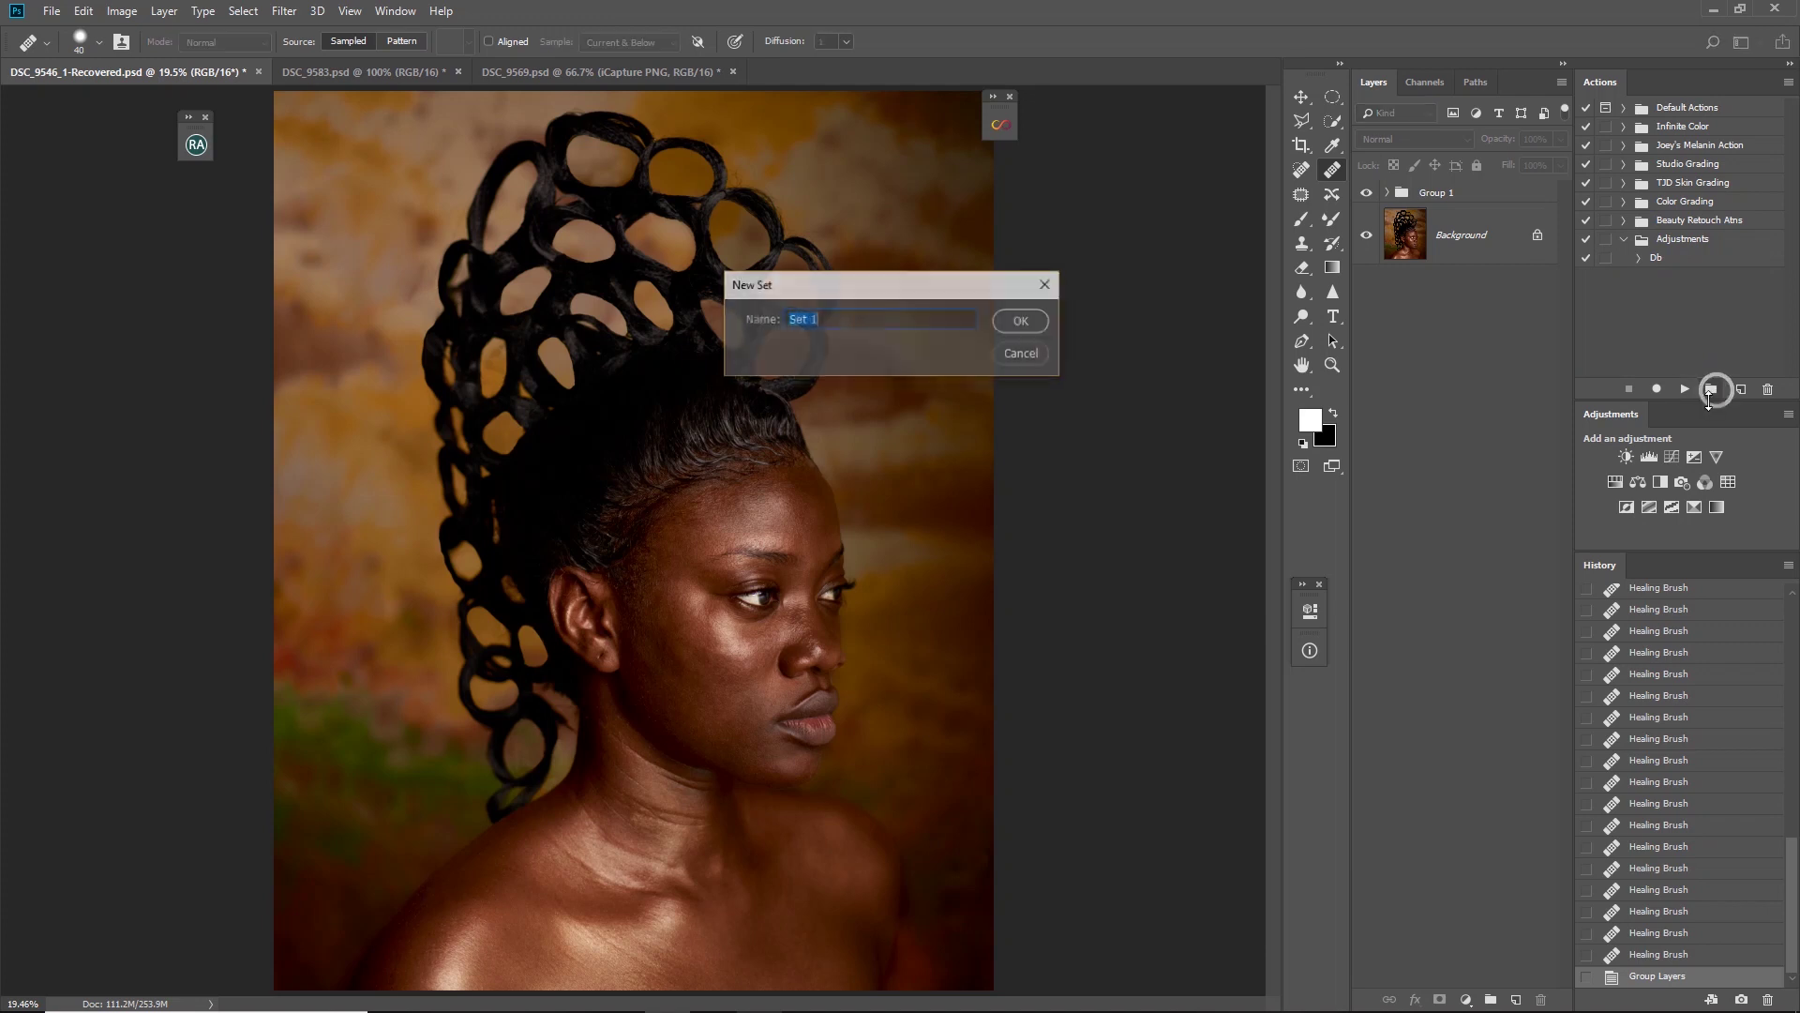
drag(825, 324, 742, 349)
text(DB)
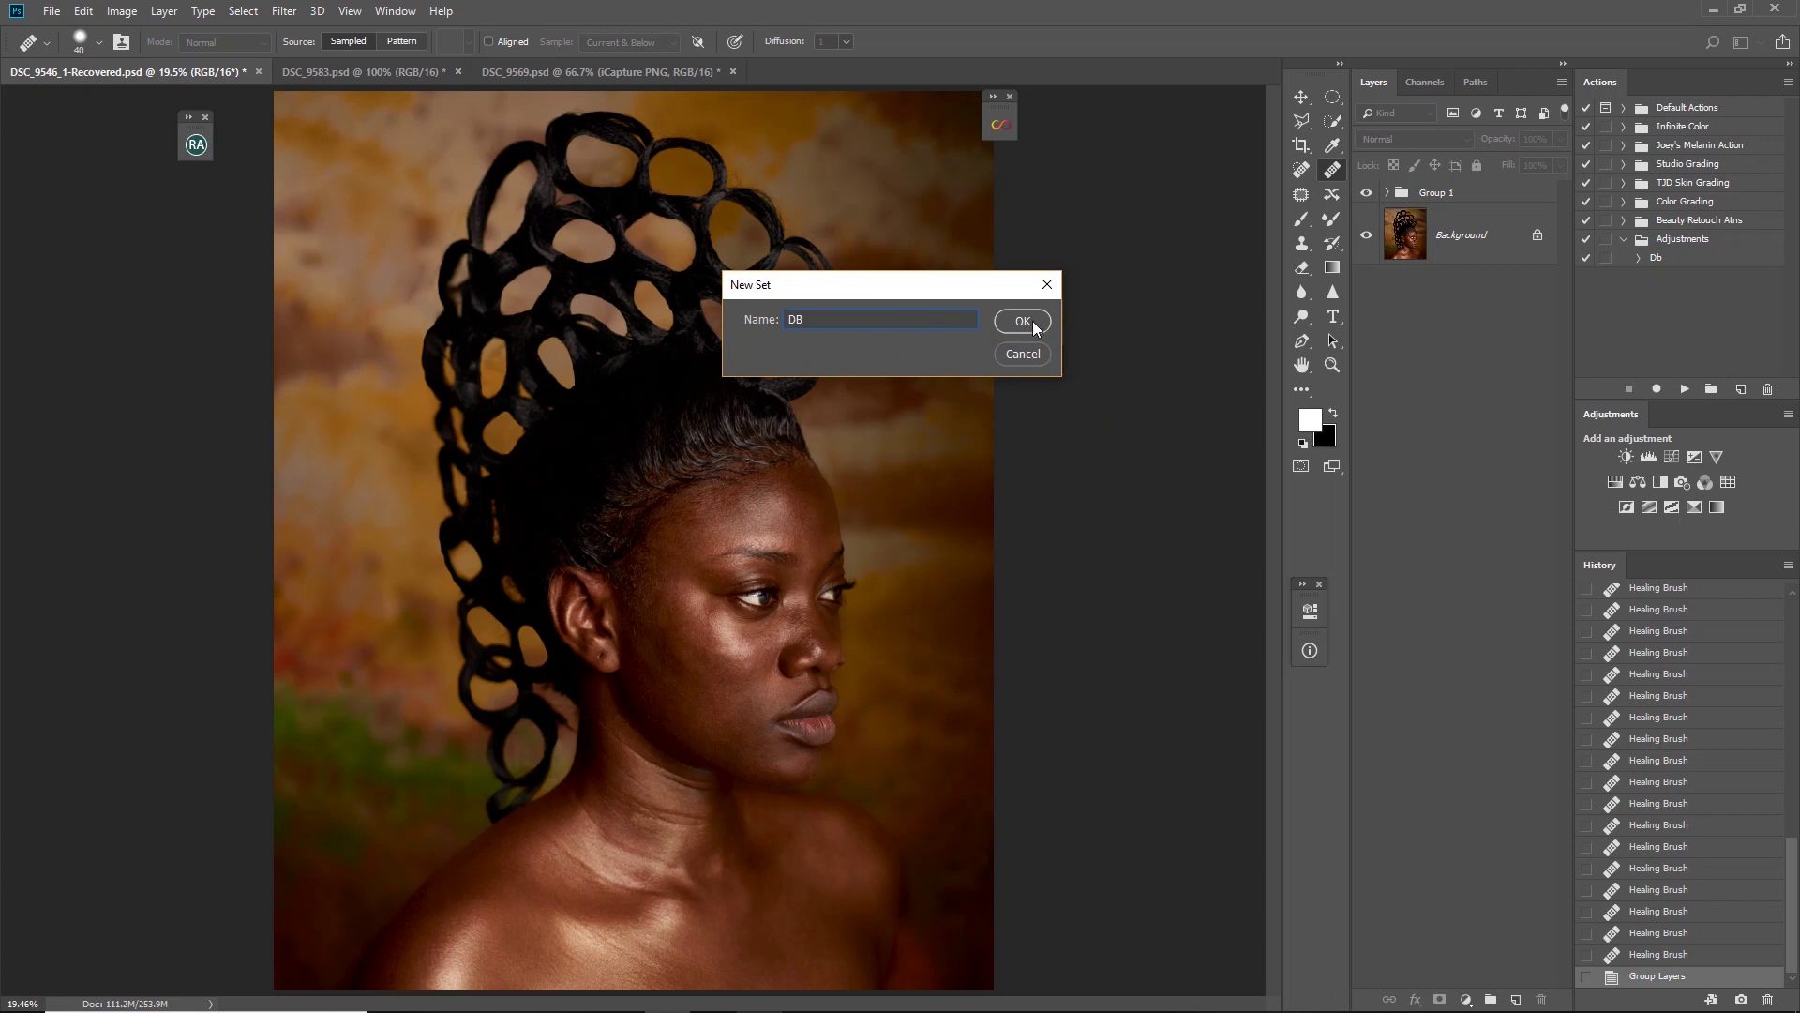
click(1026, 323)
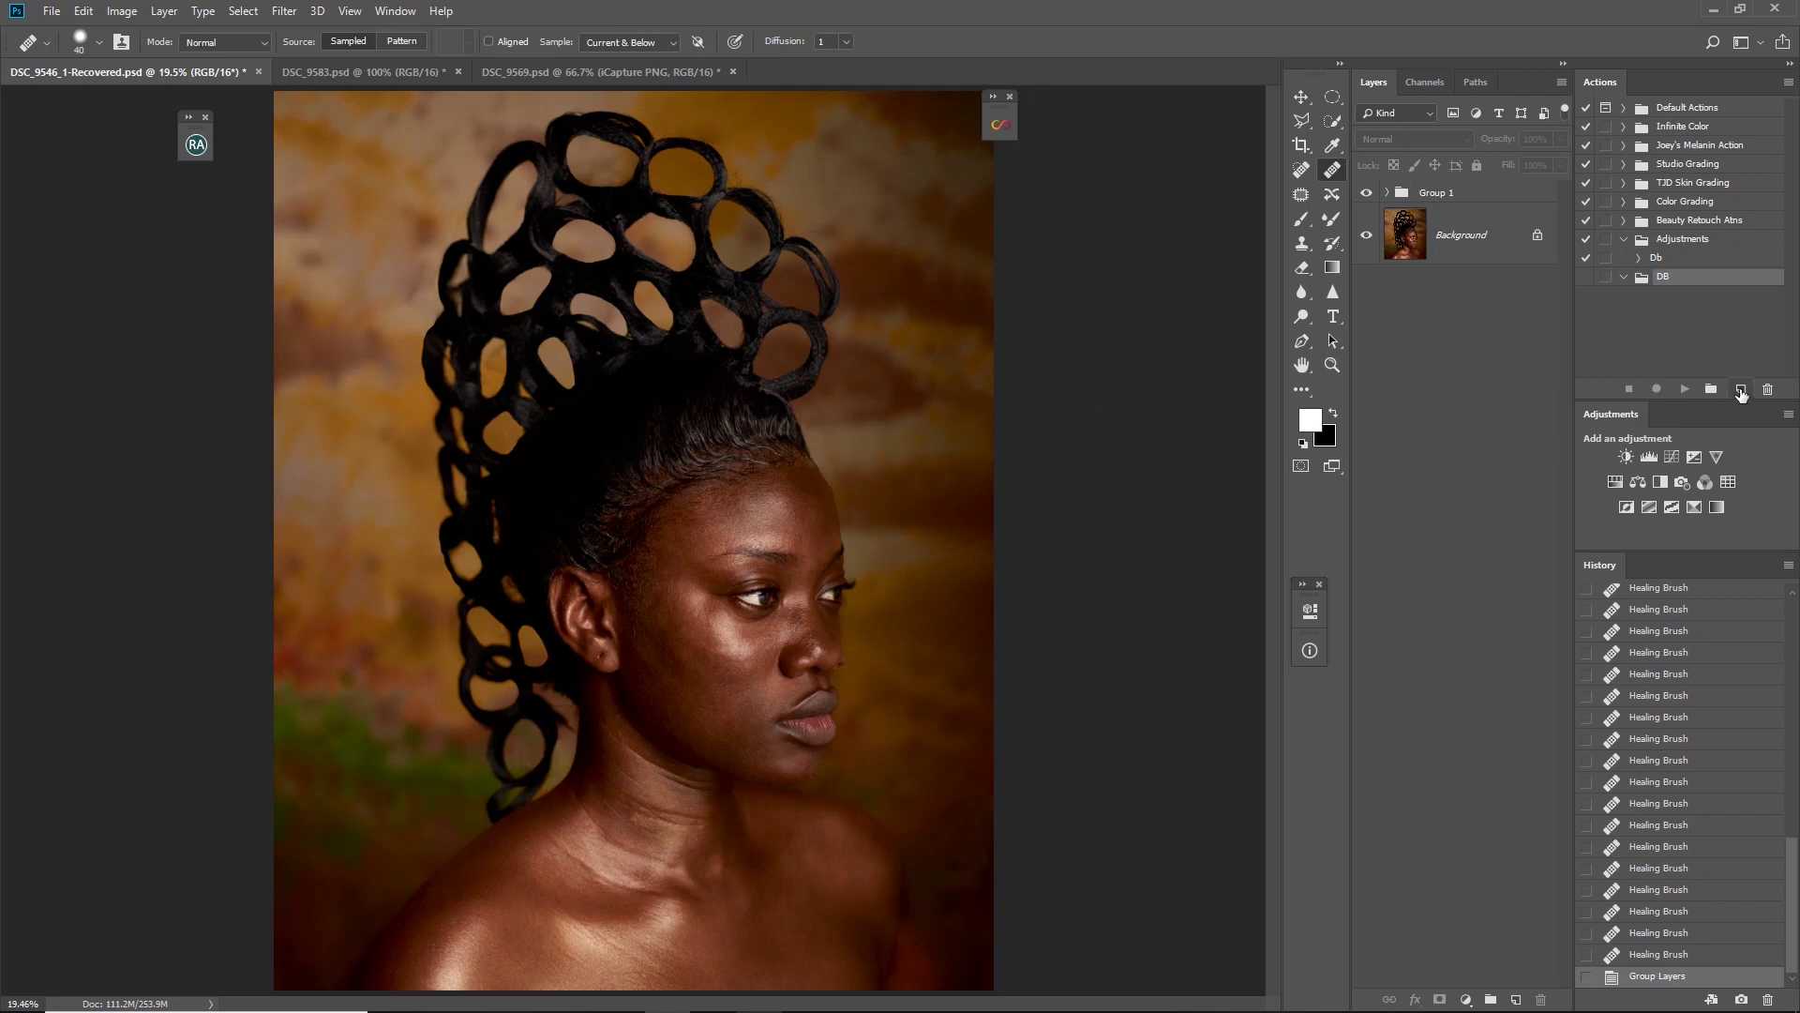
Create an action named Corrective DB in the DB set with the colour Green and start recording it
click(1741, 391)
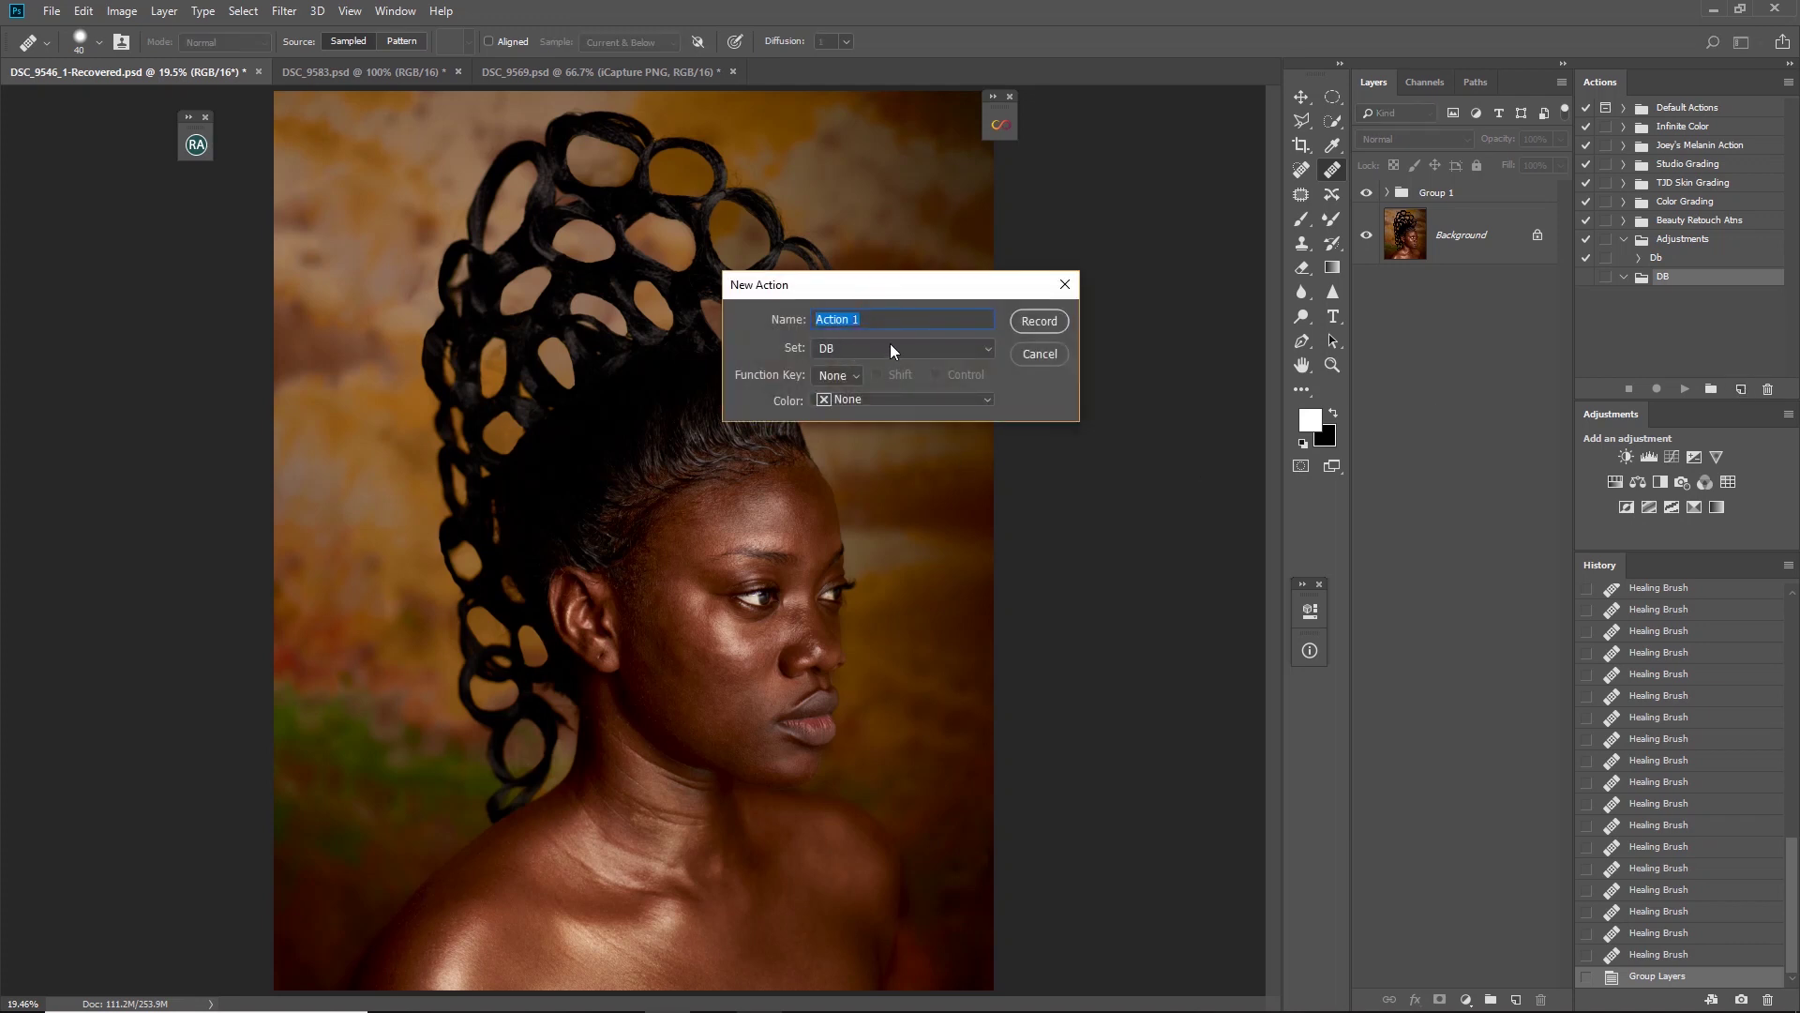
text(Corrective DB)
click(835, 375)
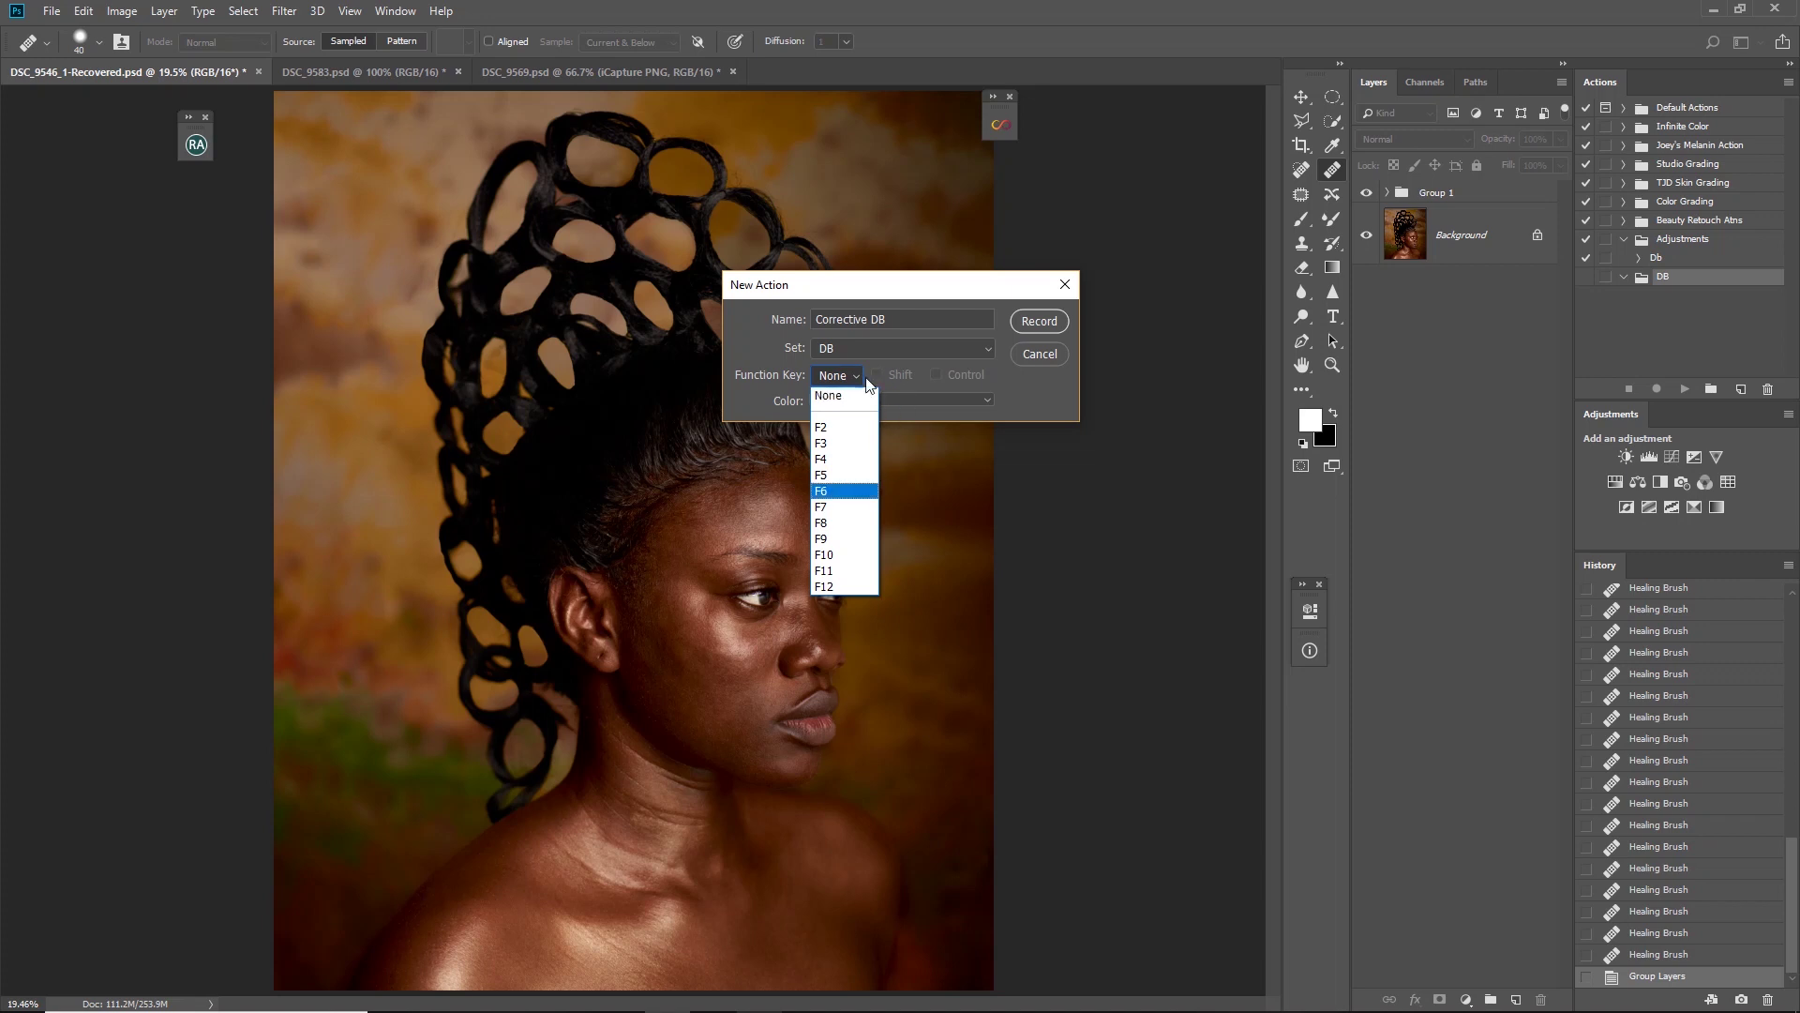
click(838, 373)
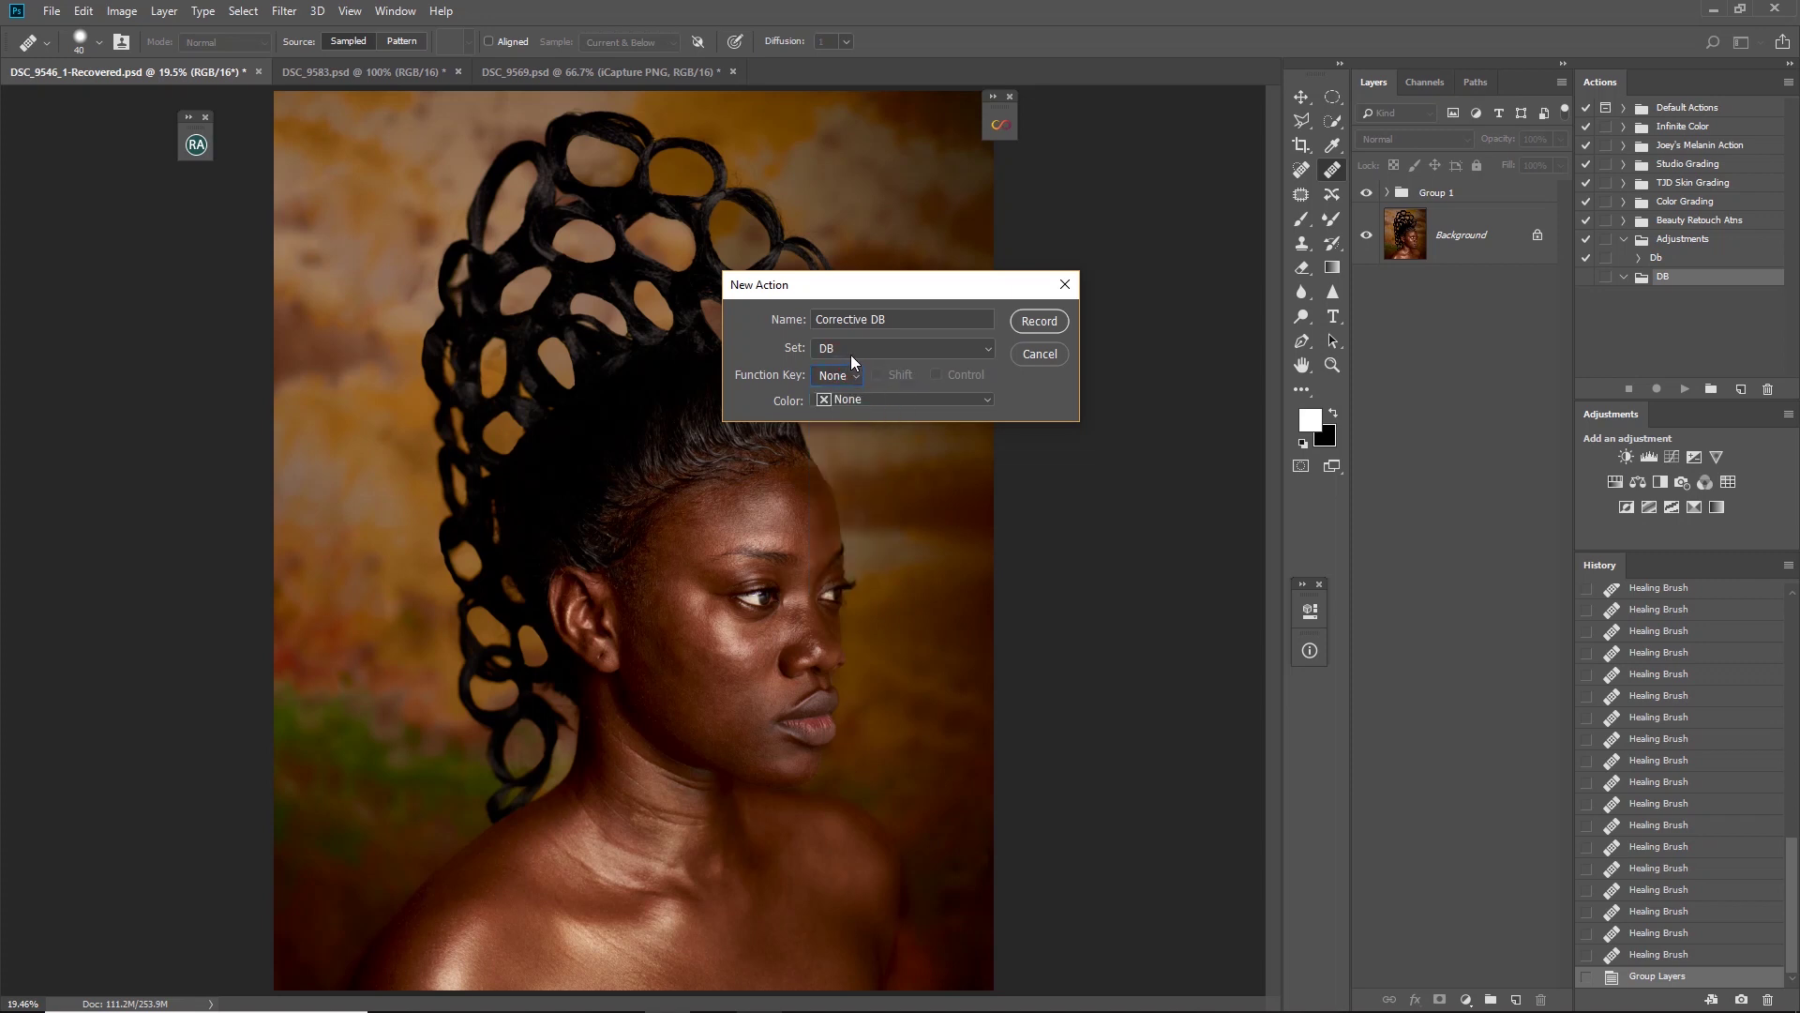
click(892, 398)
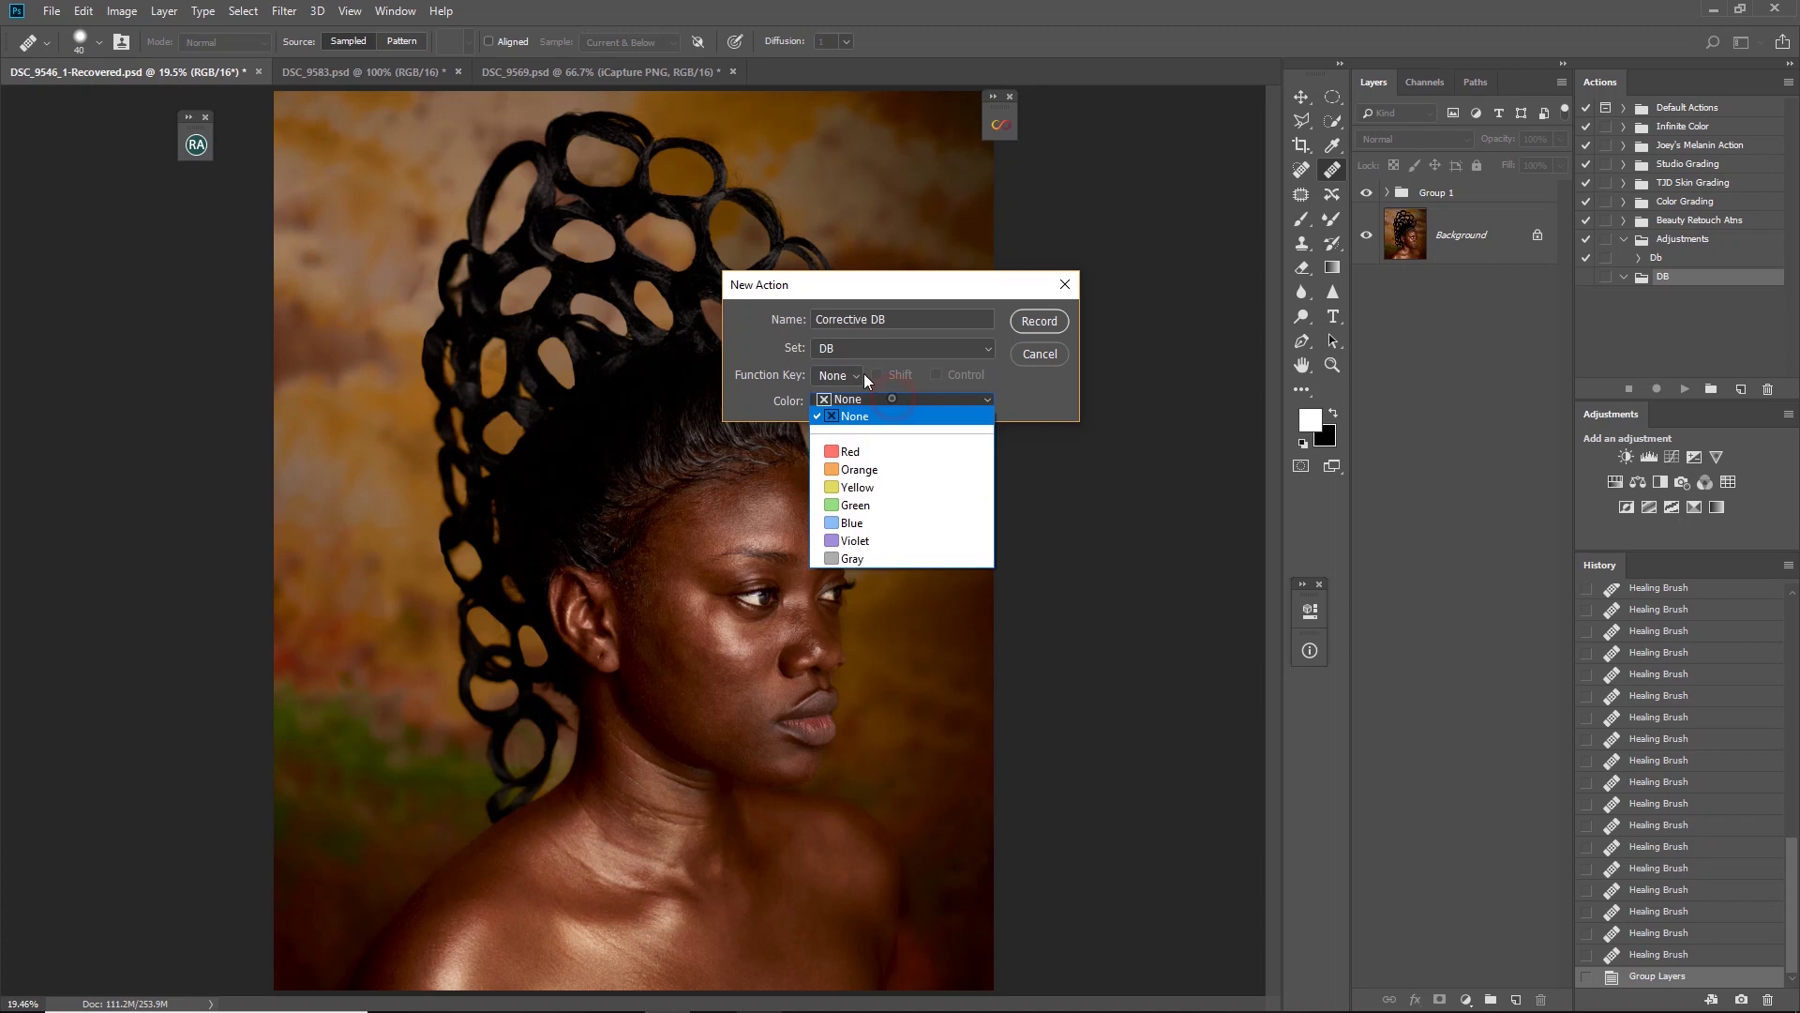
click(872, 506)
click(1033, 321)
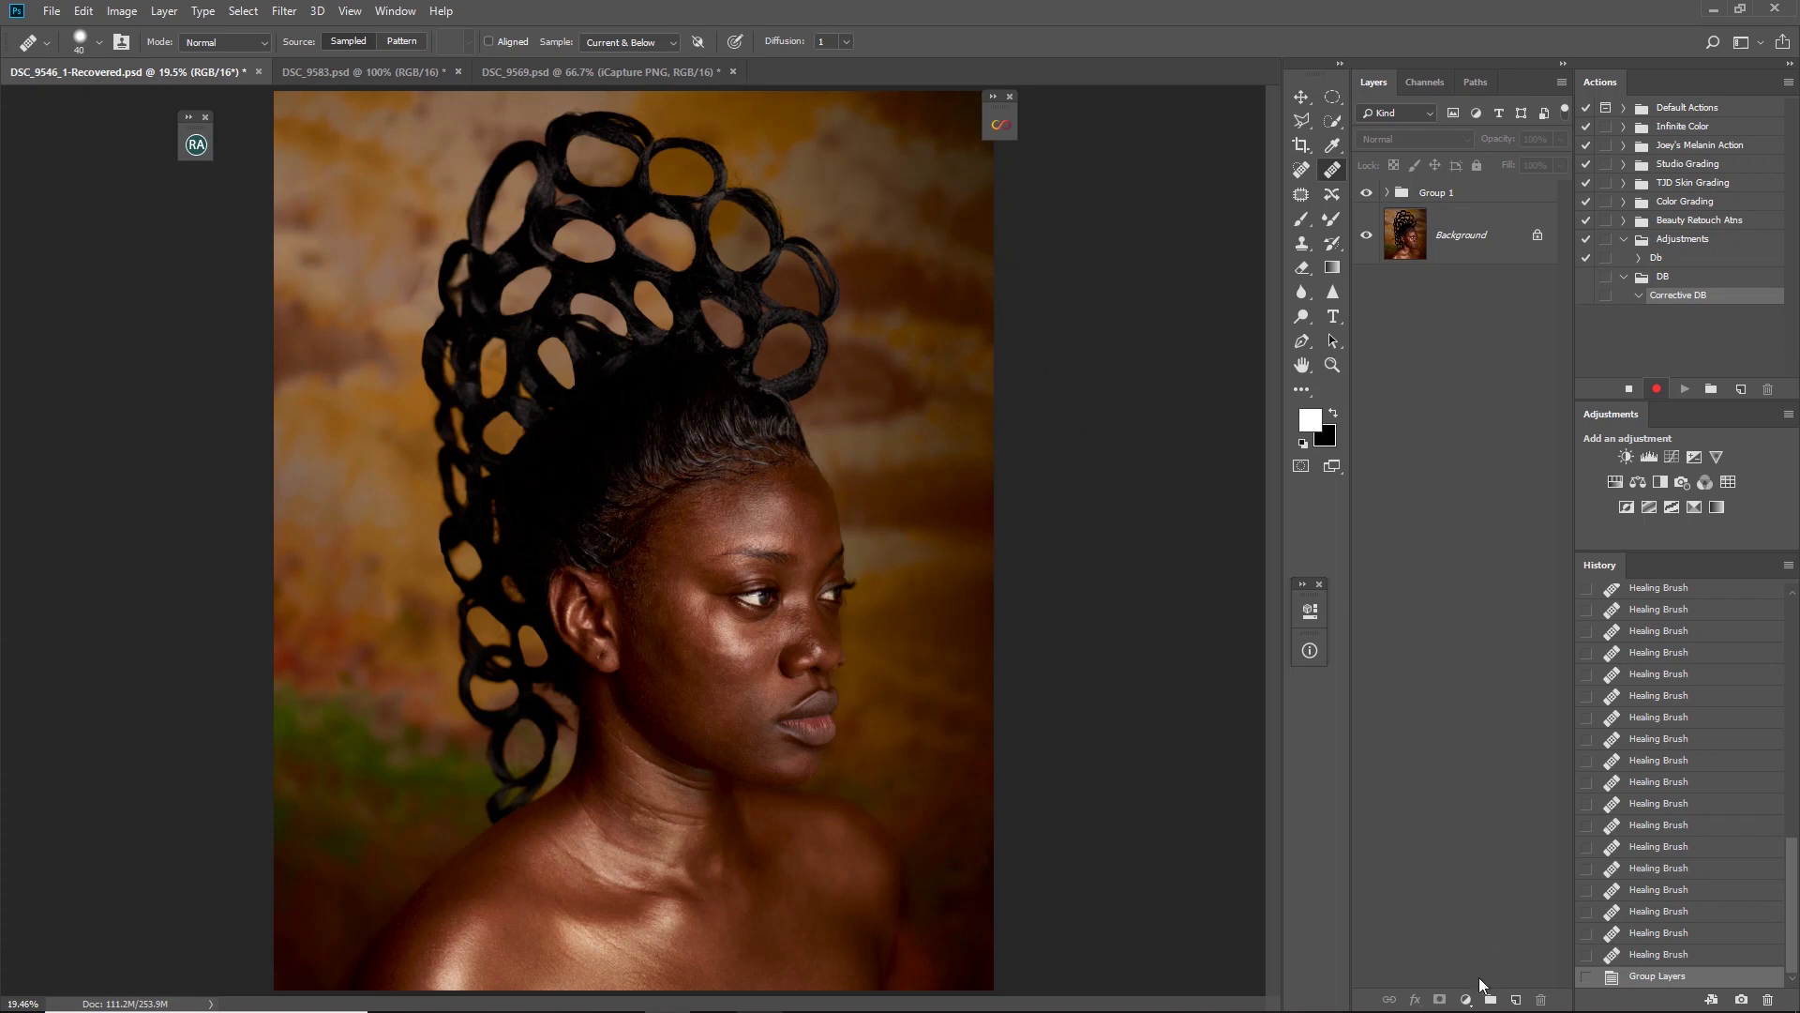
Add a Curves adjustment layer above Group 1 and bend its RGB curve upward at the midtones to brighten the portrait
click(1466, 1000)
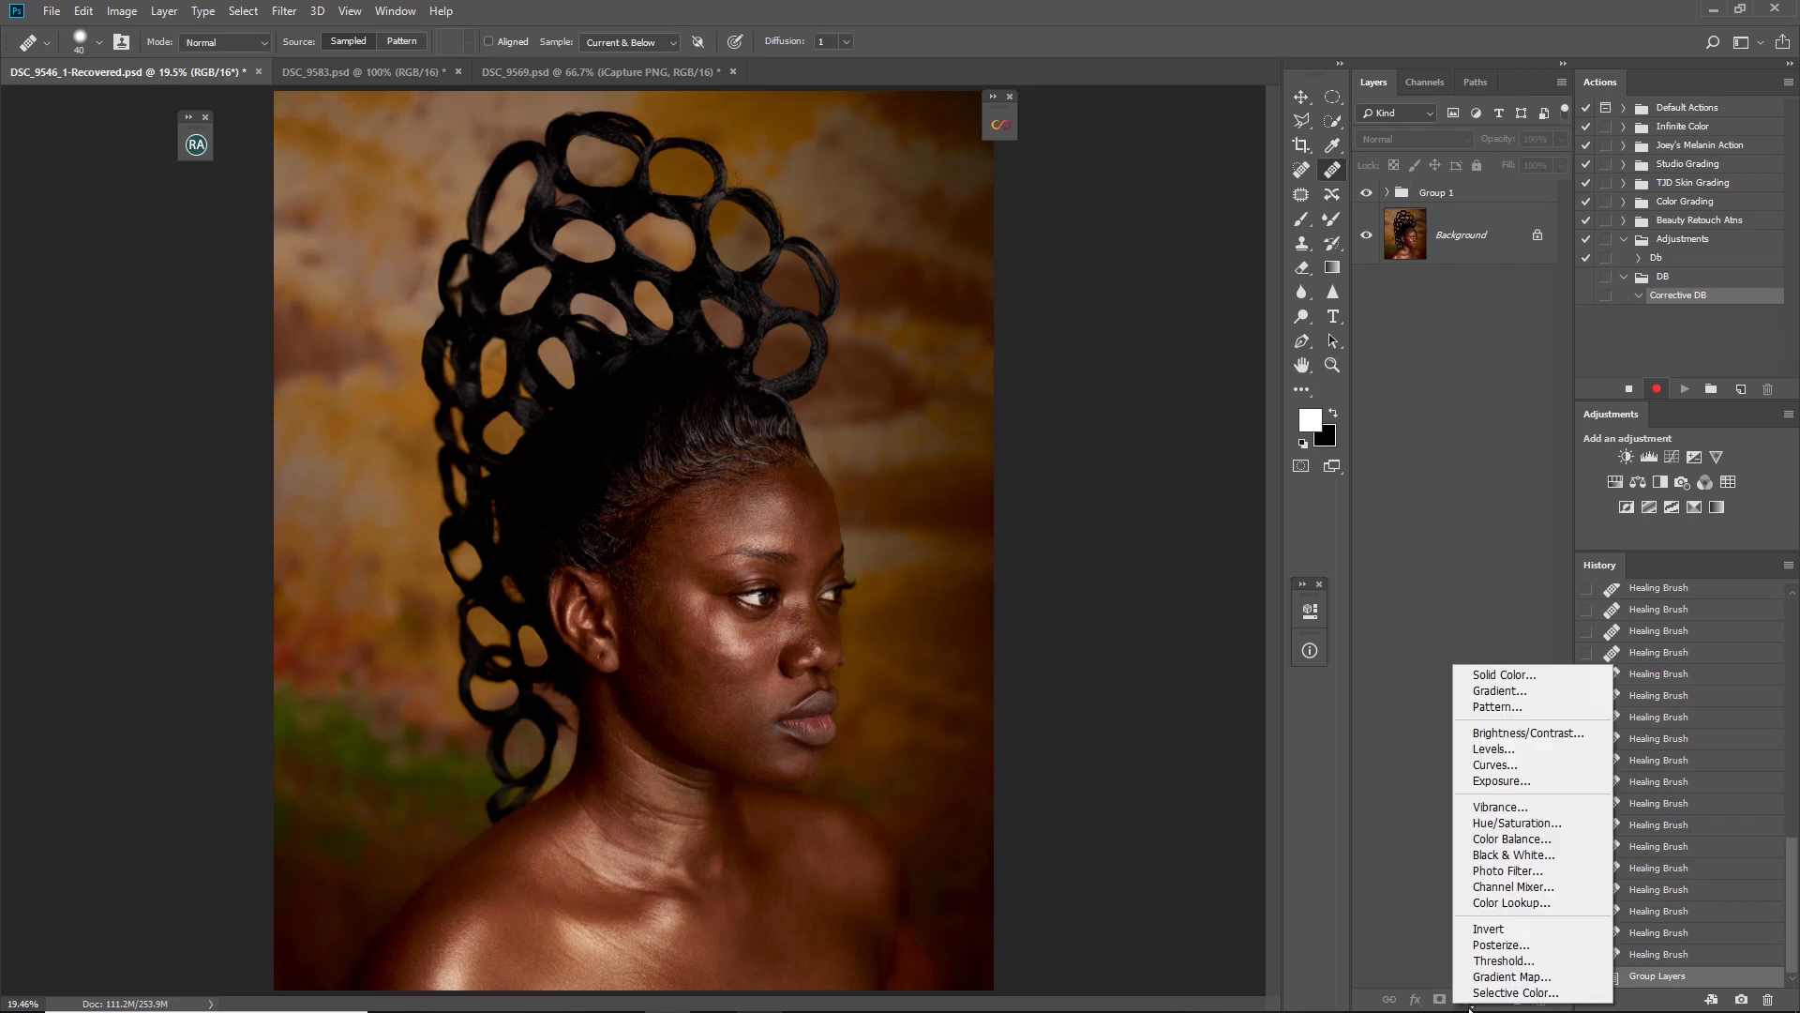
click(1486, 768)
drag(1170, 602, 1121, 435)
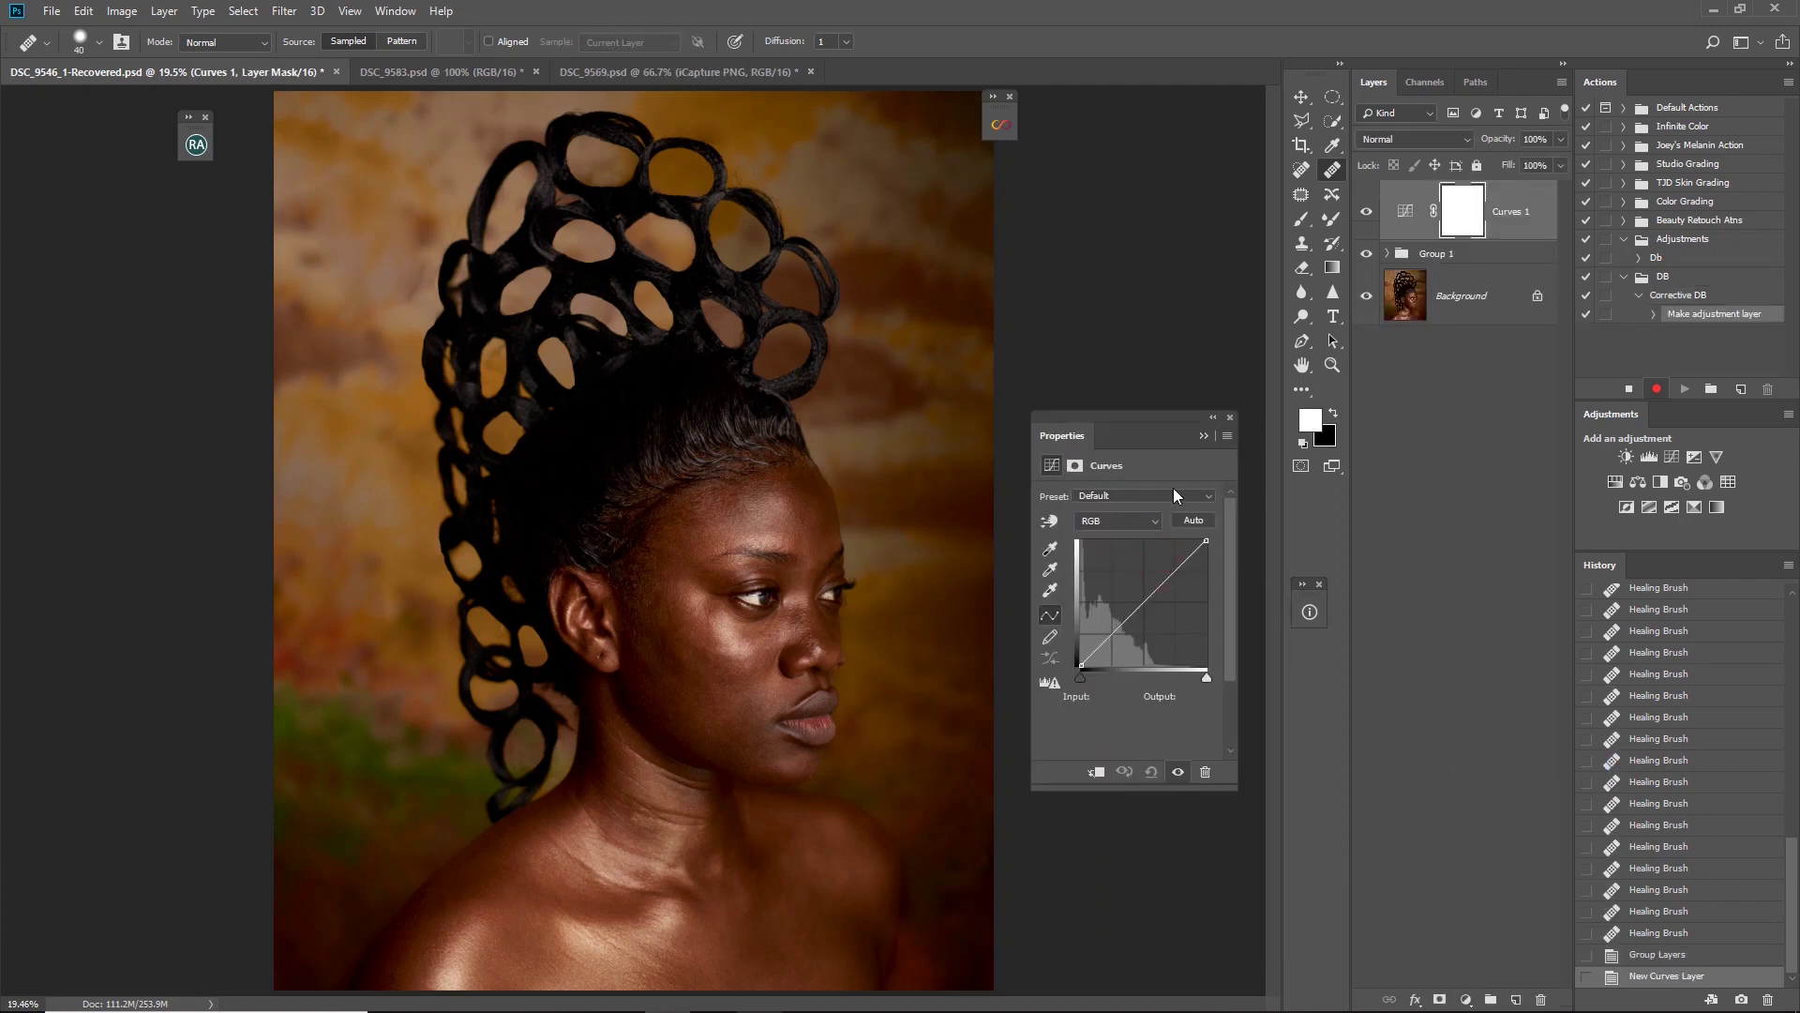
click(1141, 602)
drag(1134, 597, 1126, 598)
Rename the brightening Curves layer as Dodge and invert its layer mask to black
double_click(1507, 214)
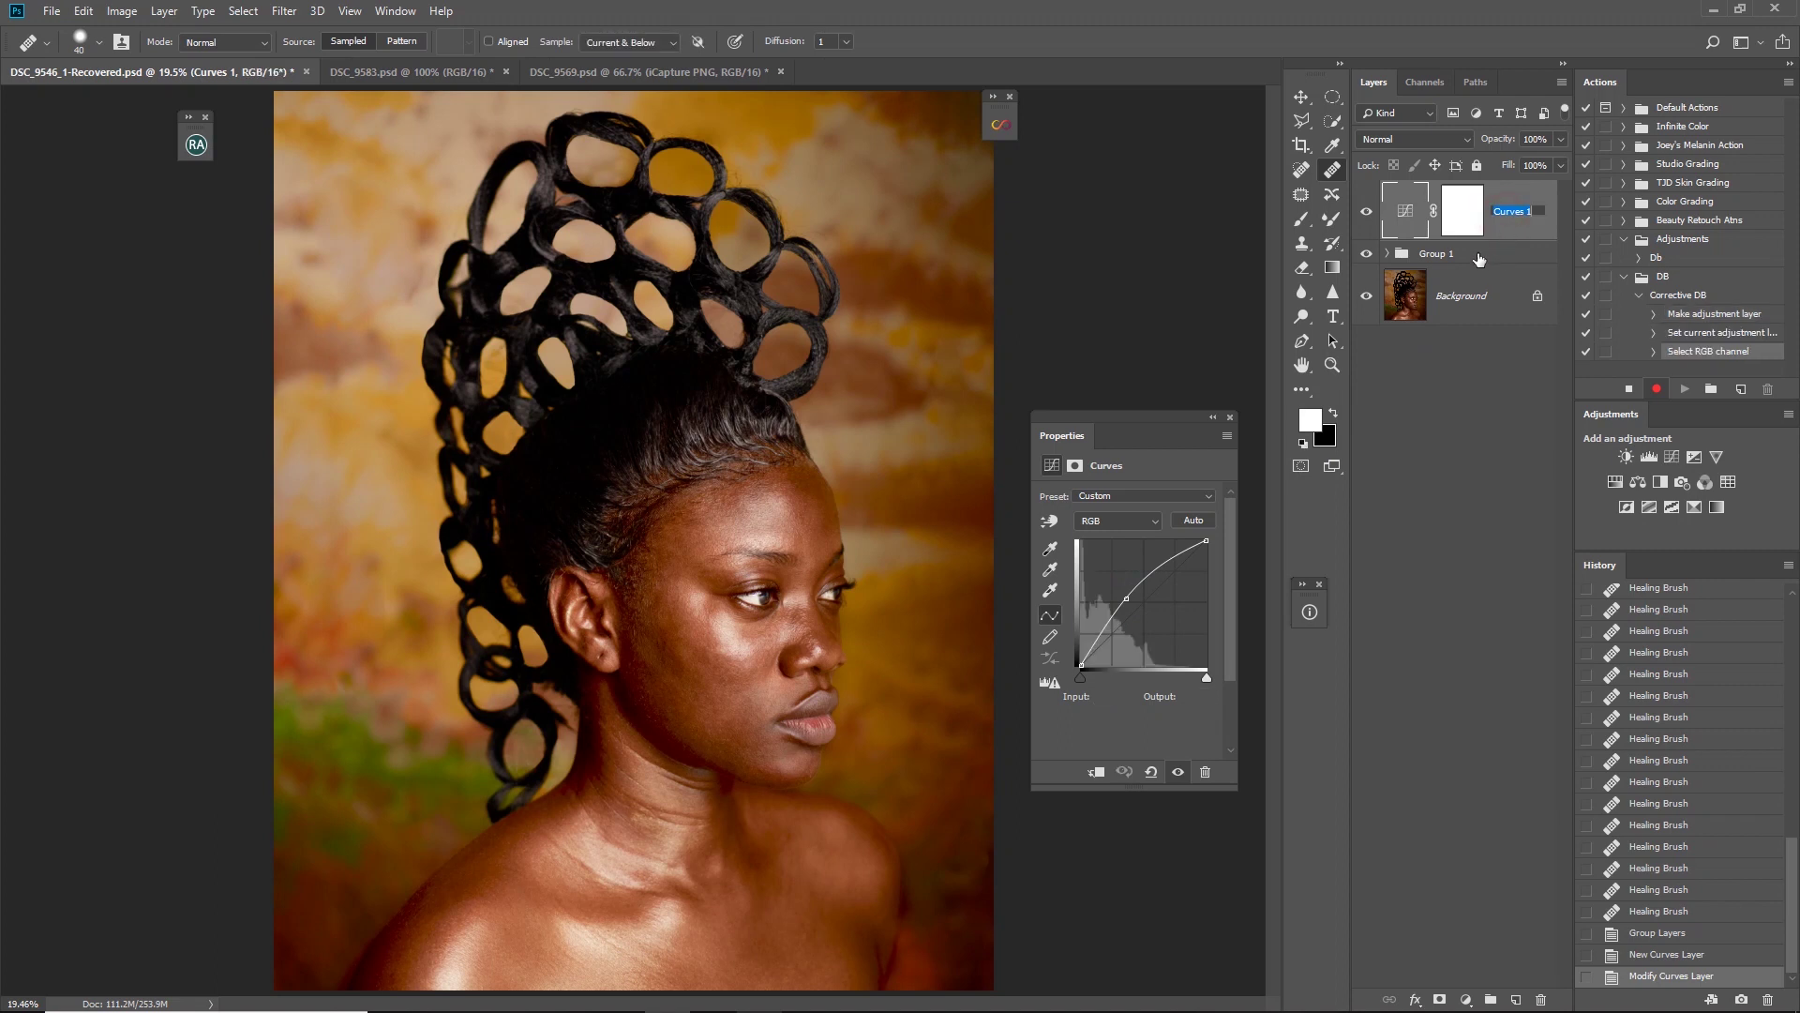
text(Dodge)
key(Return)
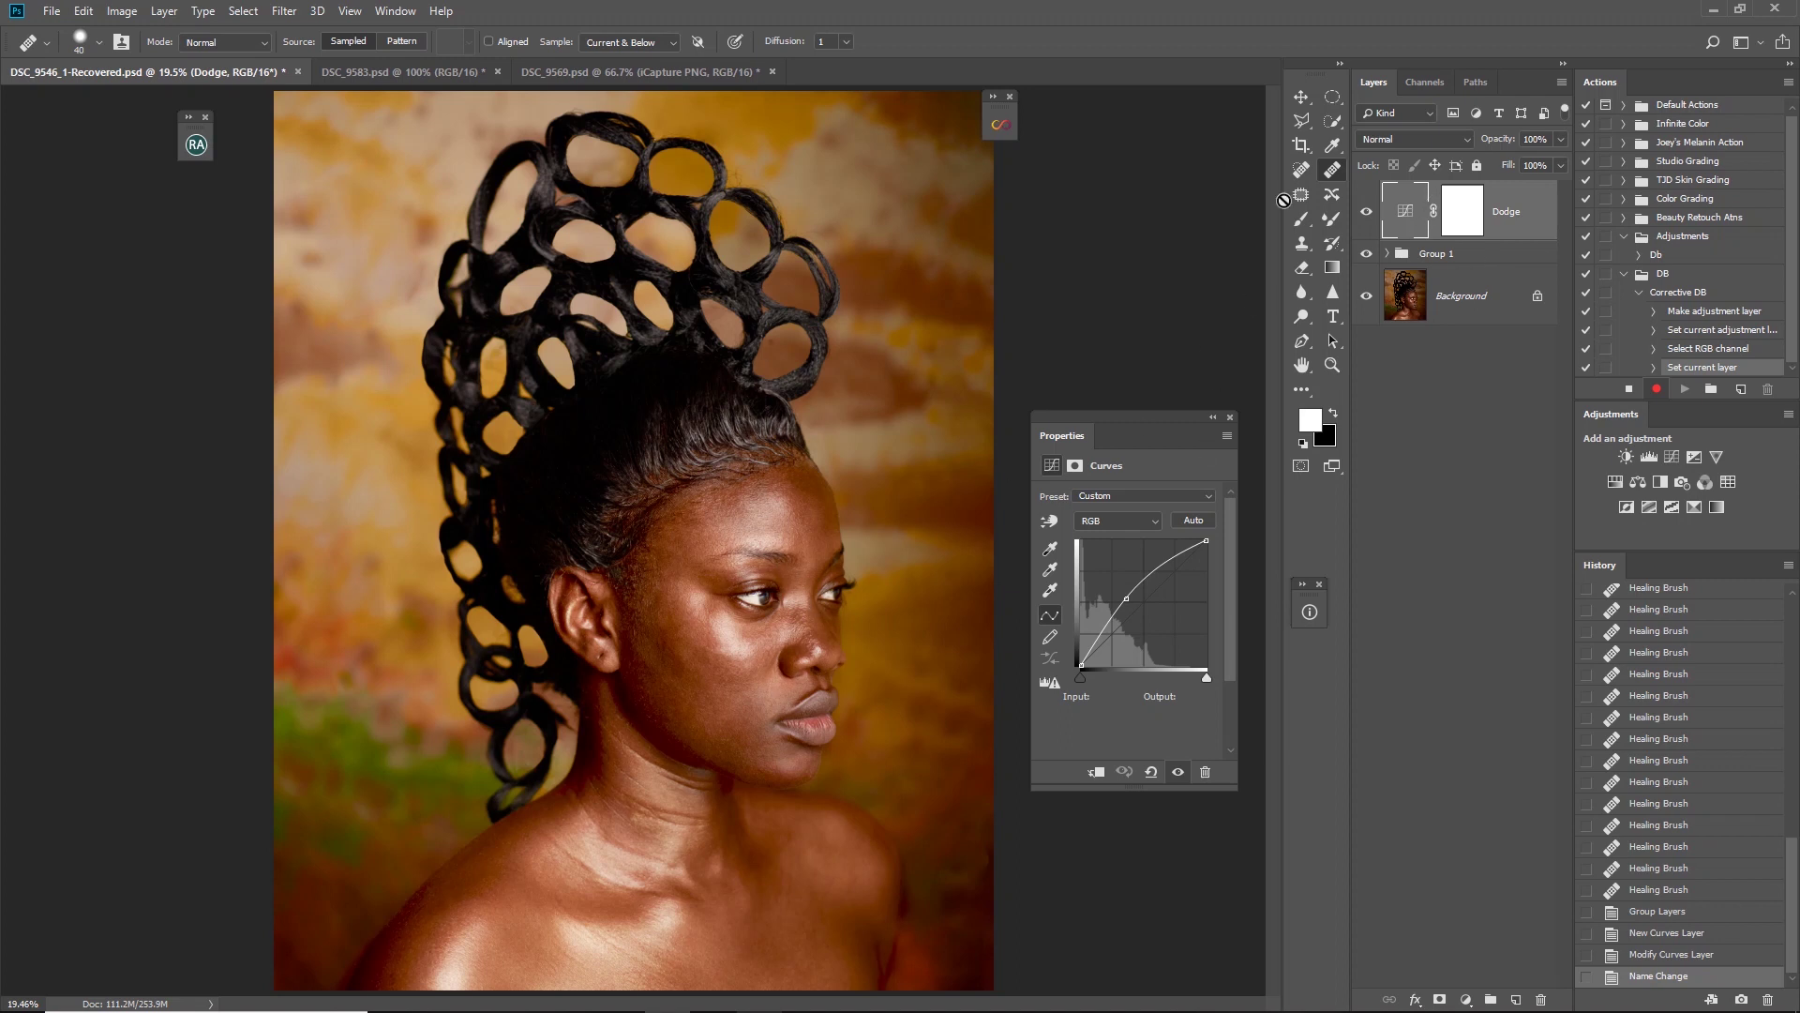
click(1470, 223)
click(1474, 227)
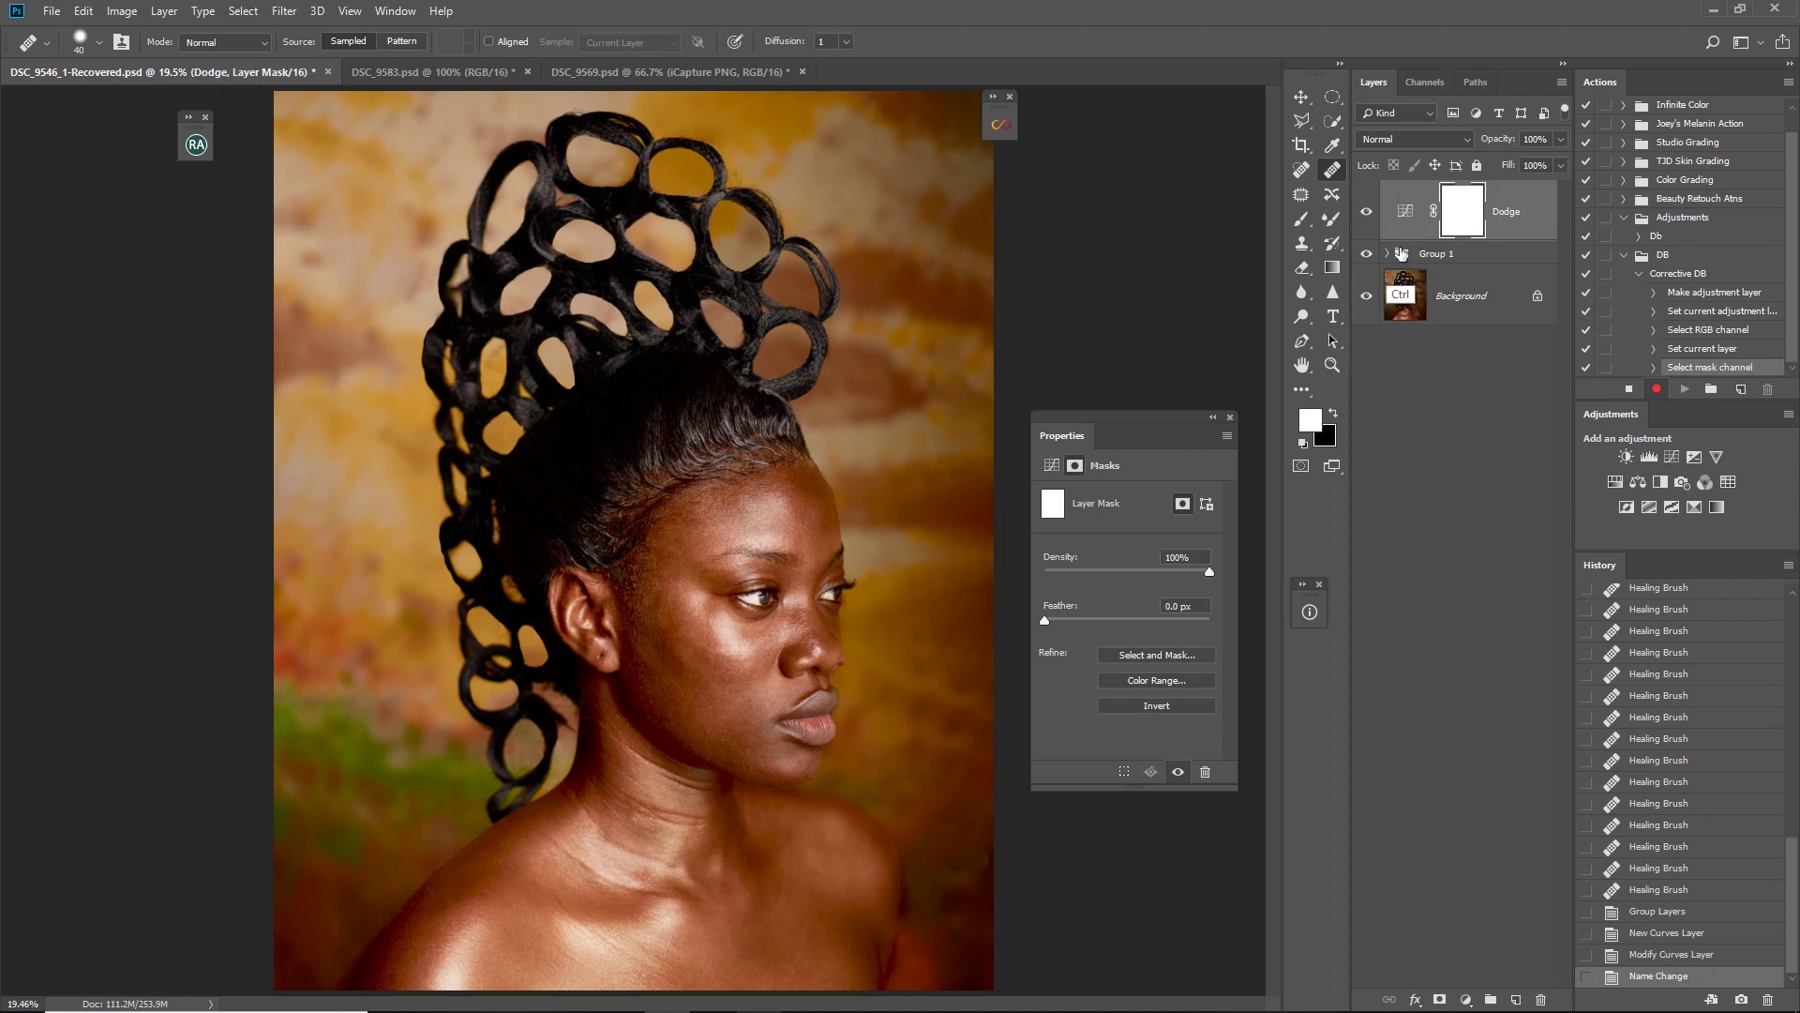
key(ctrl+i)
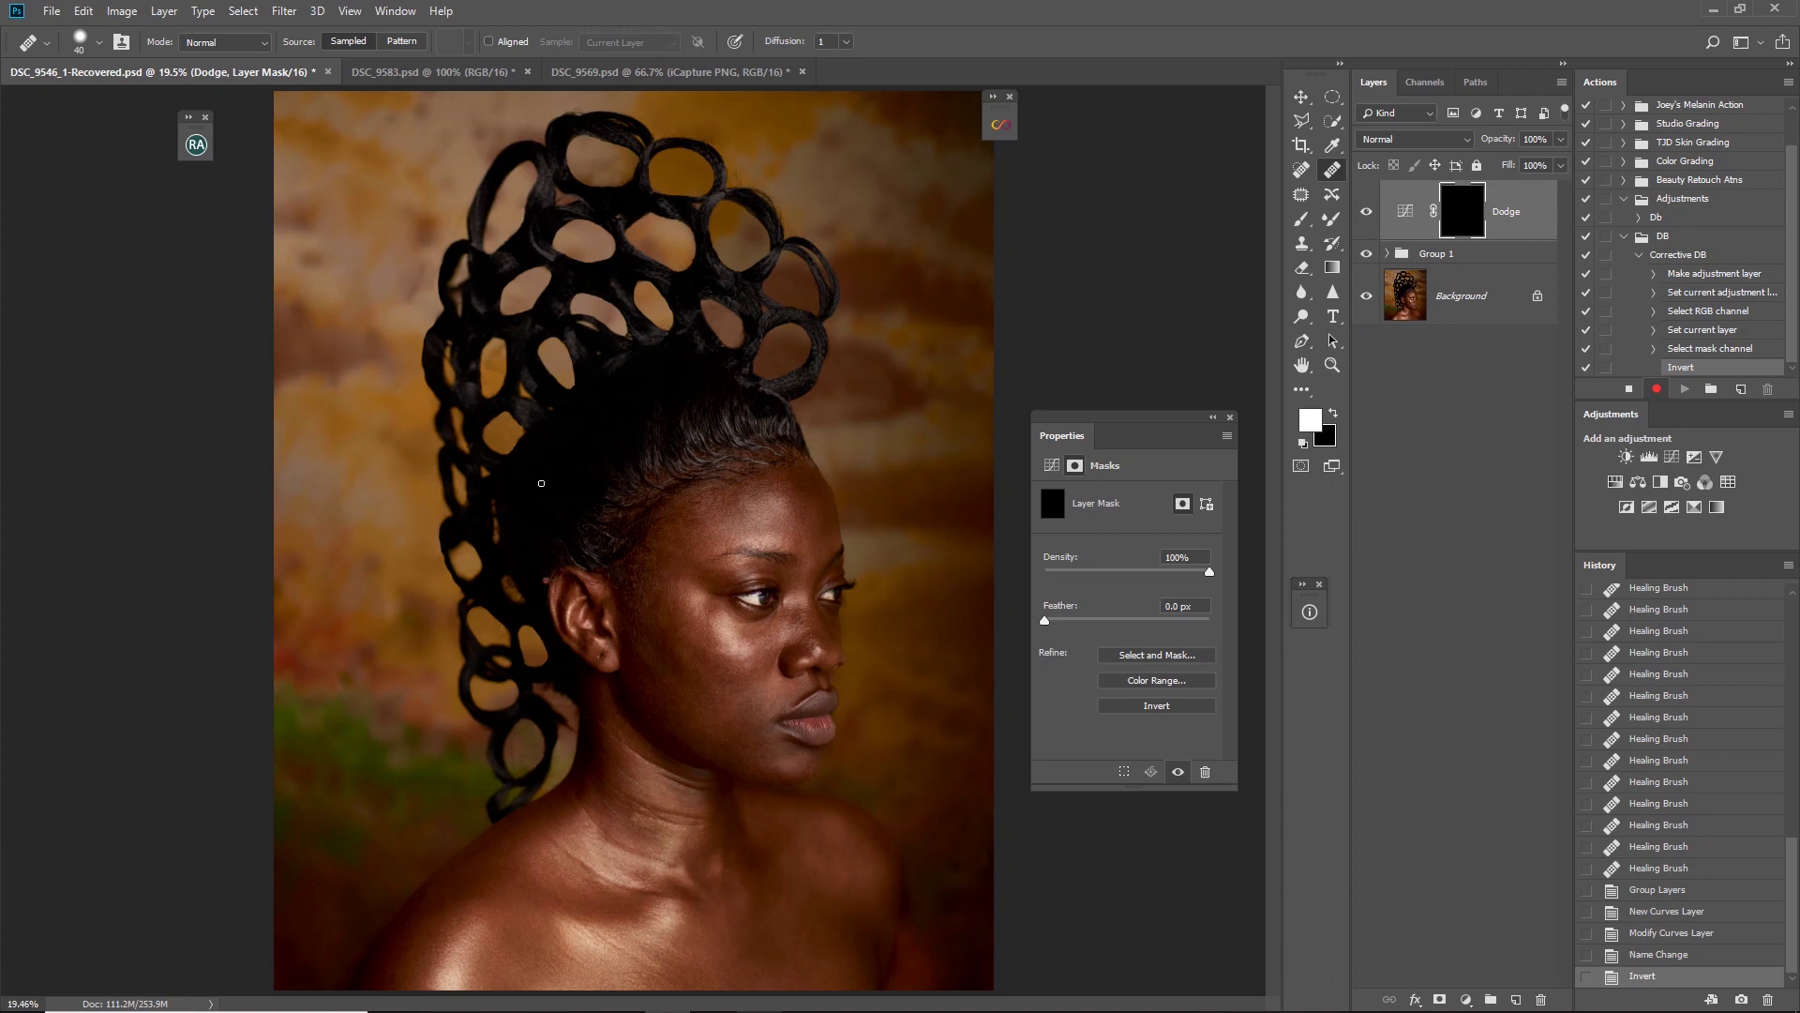
Set the Dodge layer's blend mode to Luminosity
click(1392, 140)
click(1408, 594)
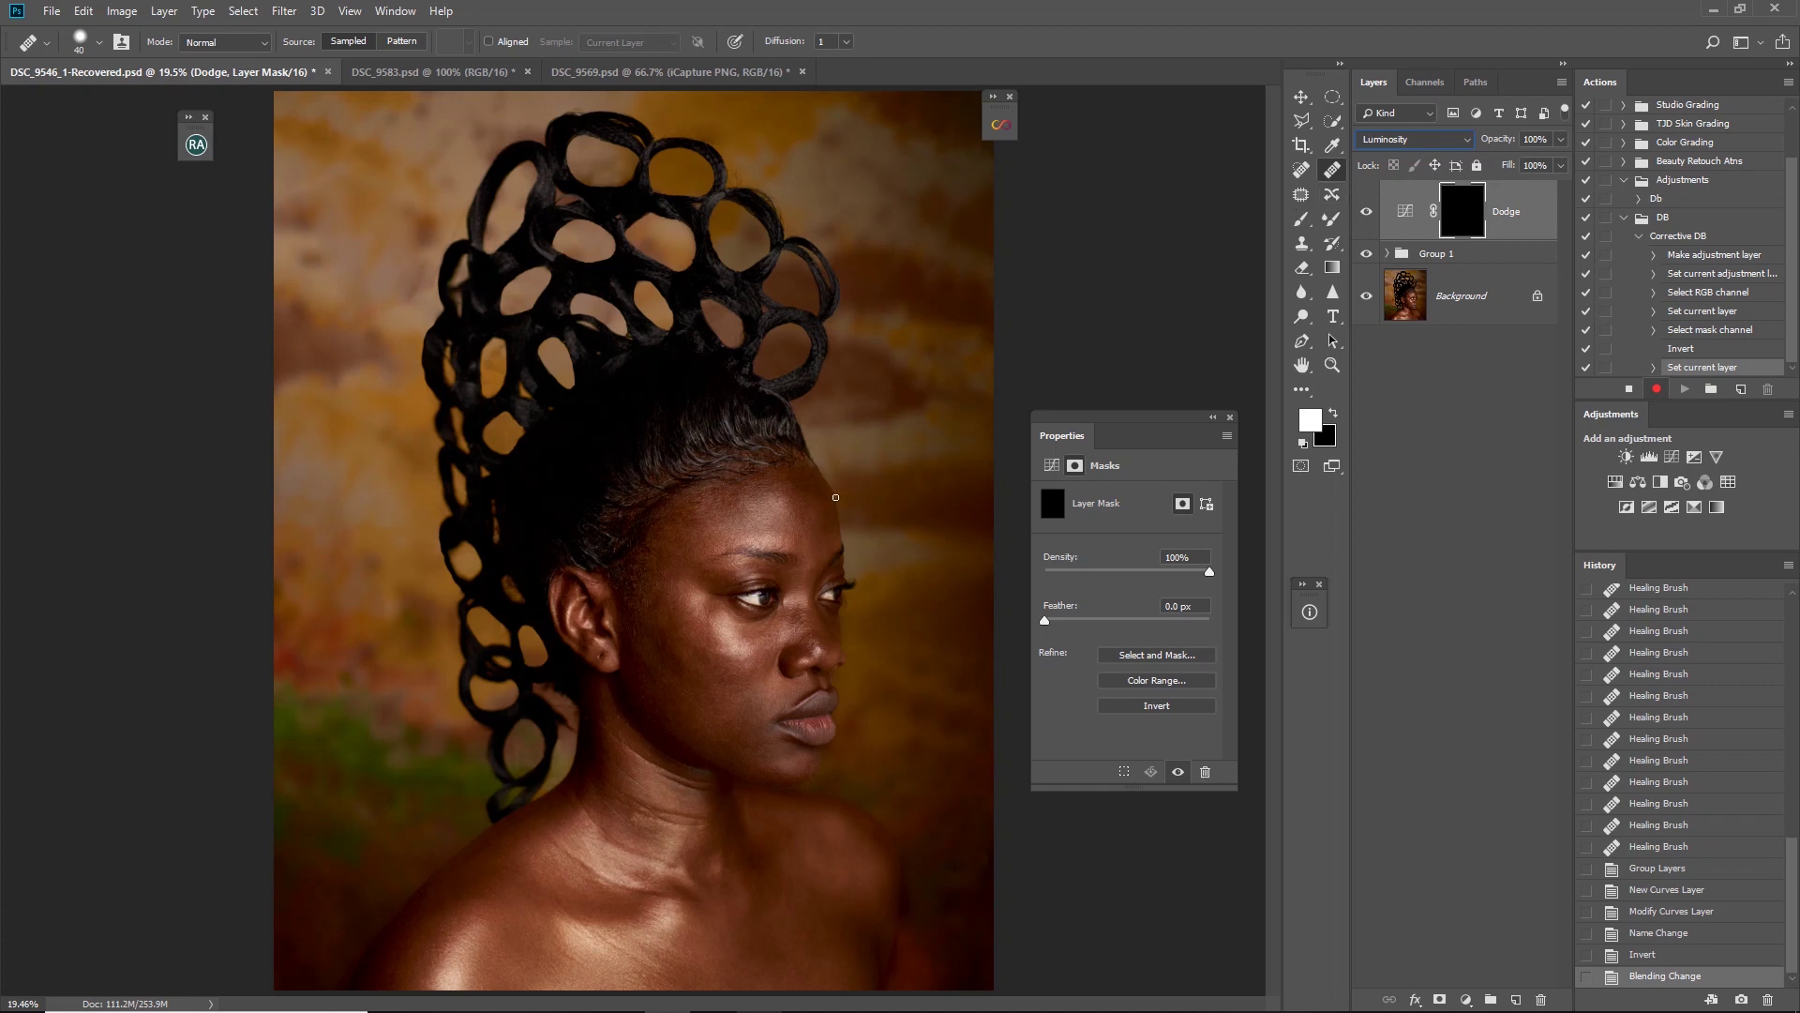
click(1422, 141)
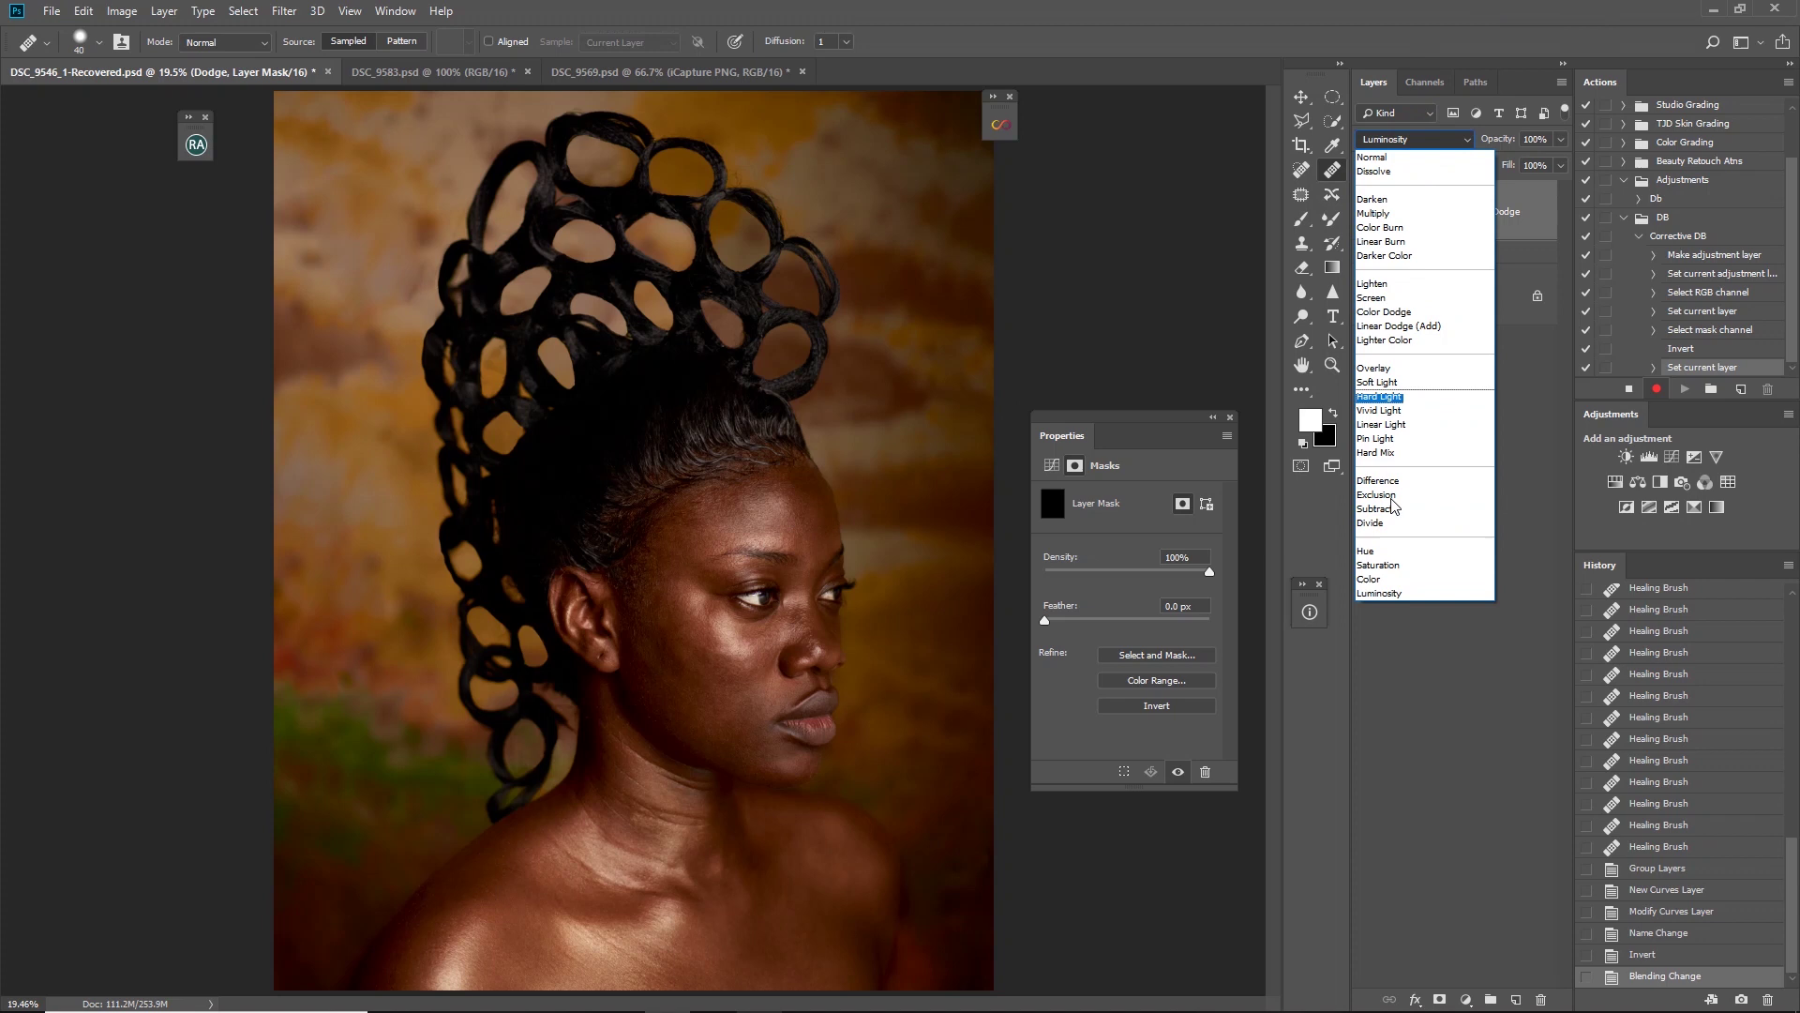
click(1404, 597)
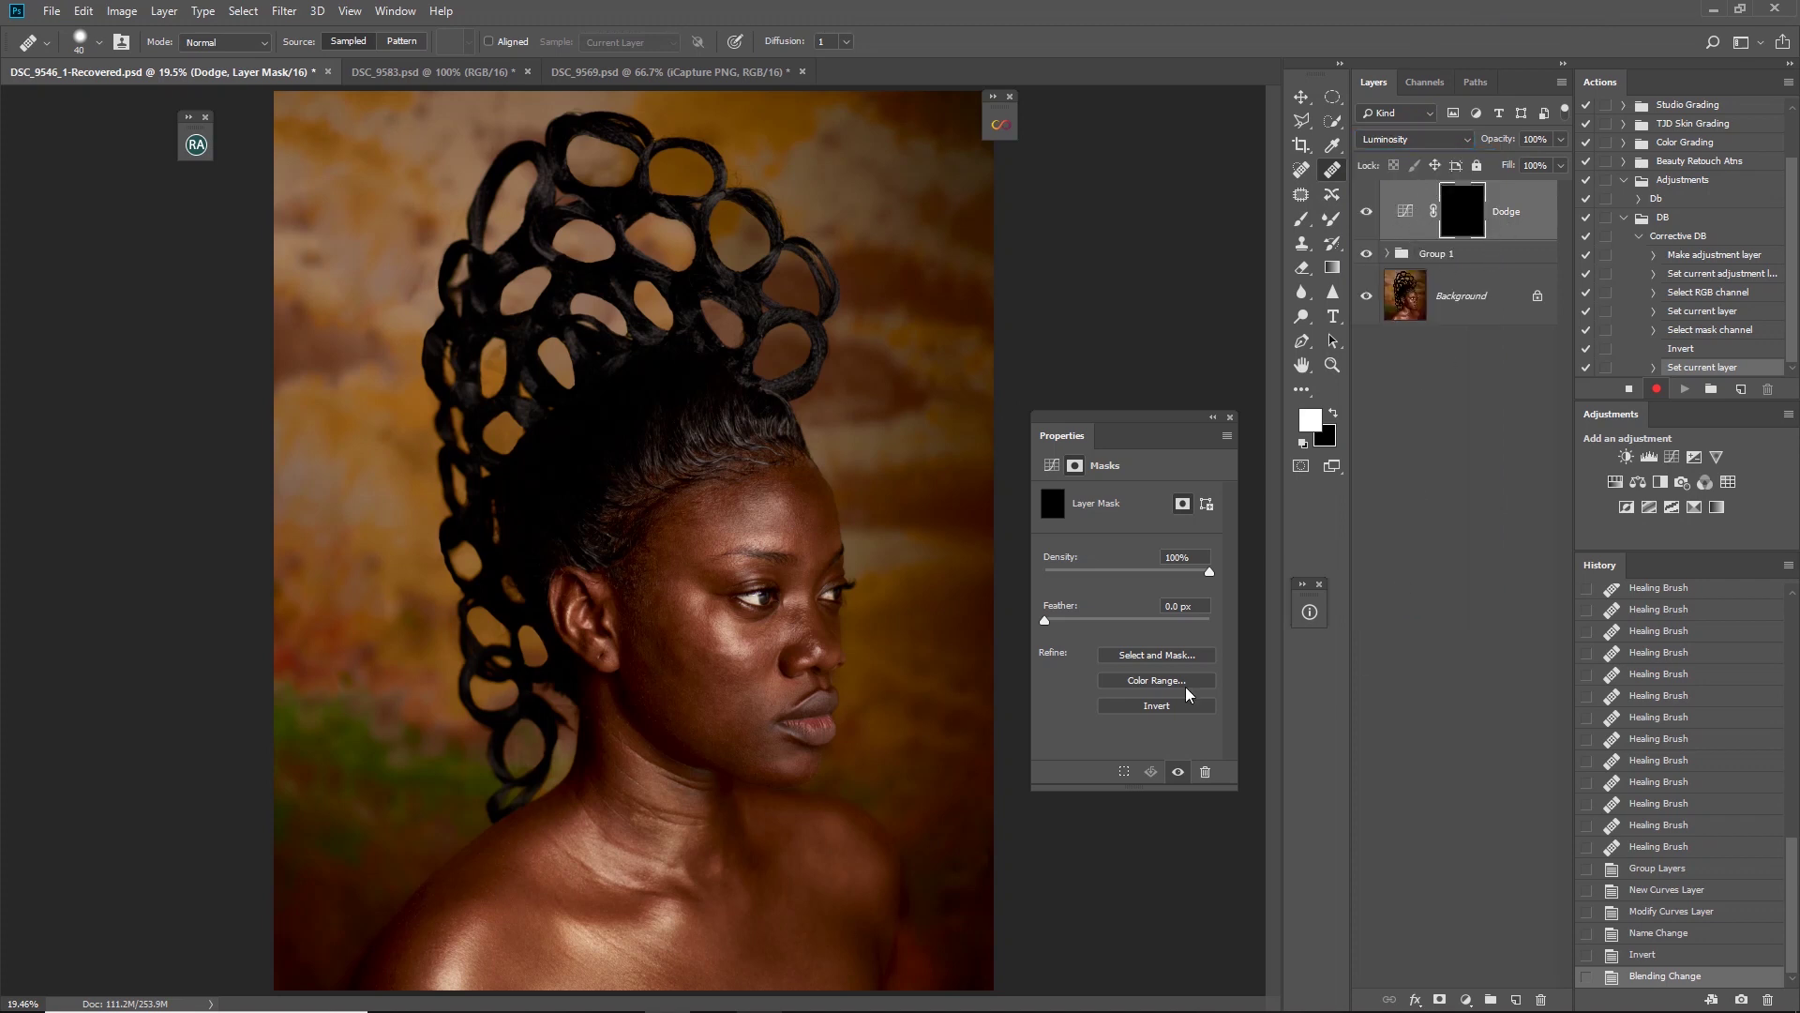
Add a second Curves adjustment layer above Dodge and pull its RGB curve down around input 63 to darken the portrait
click(1467, 1000)
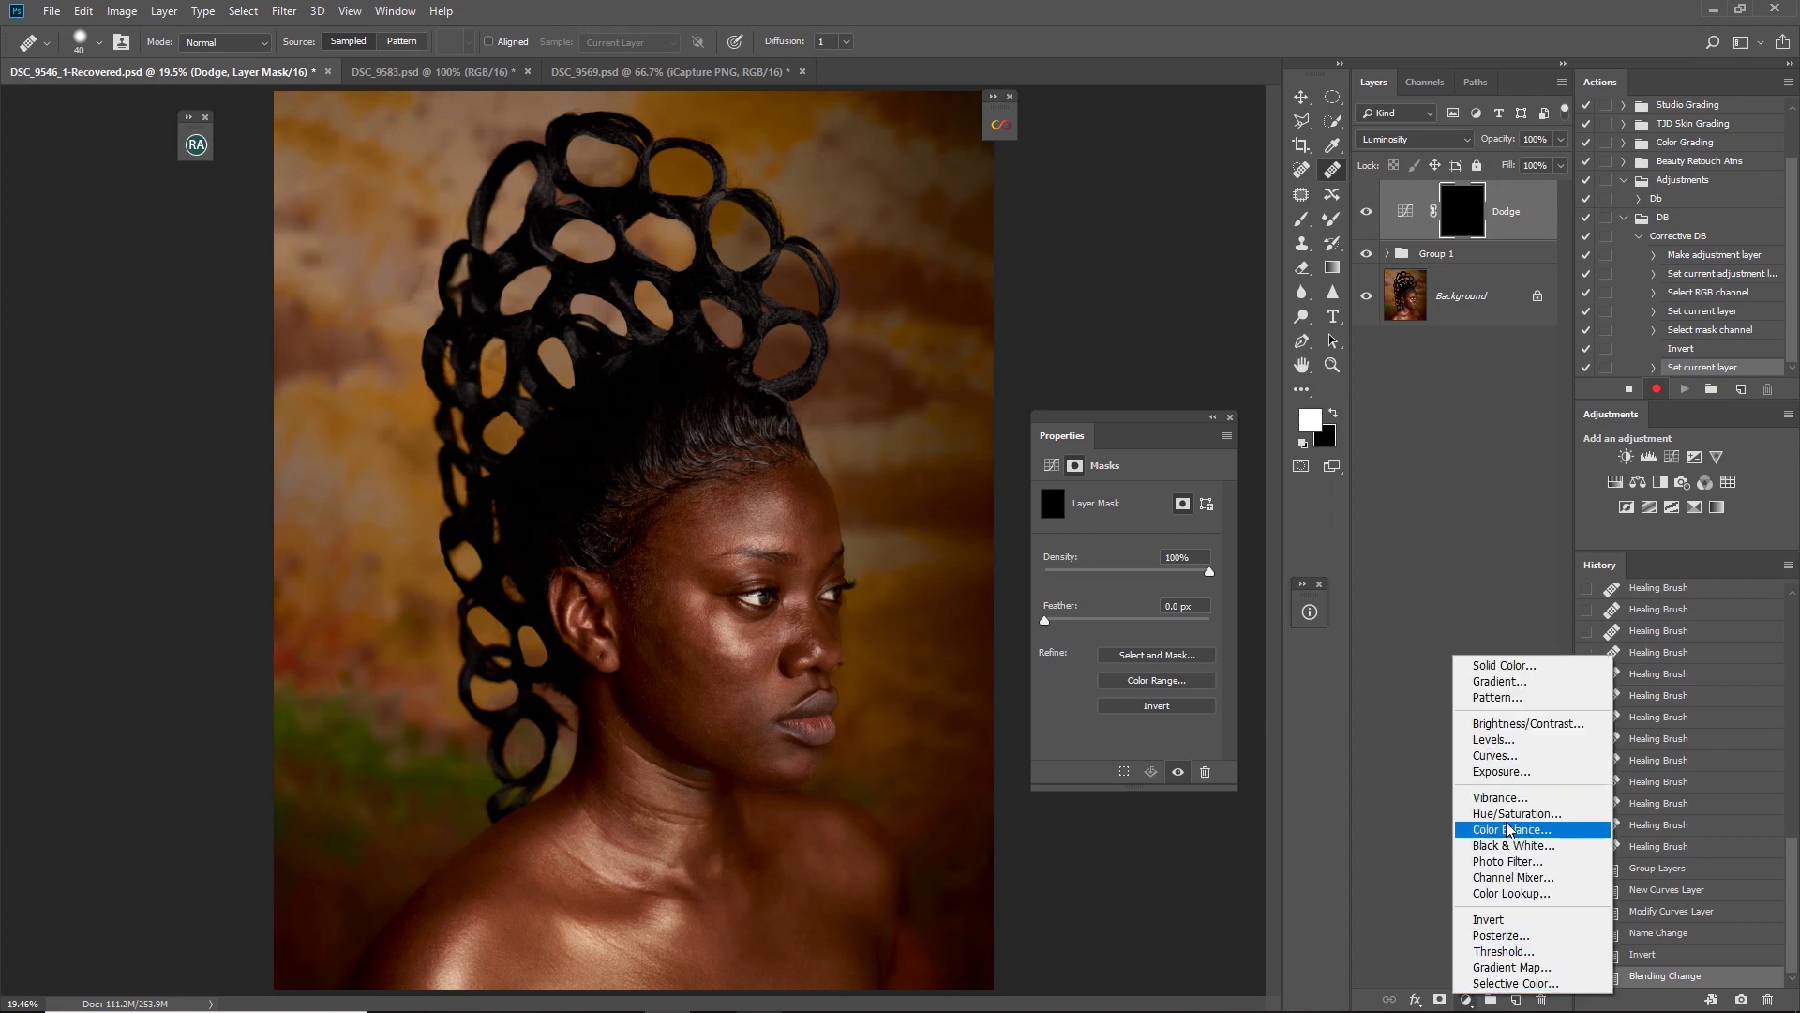
click(1509, 759)
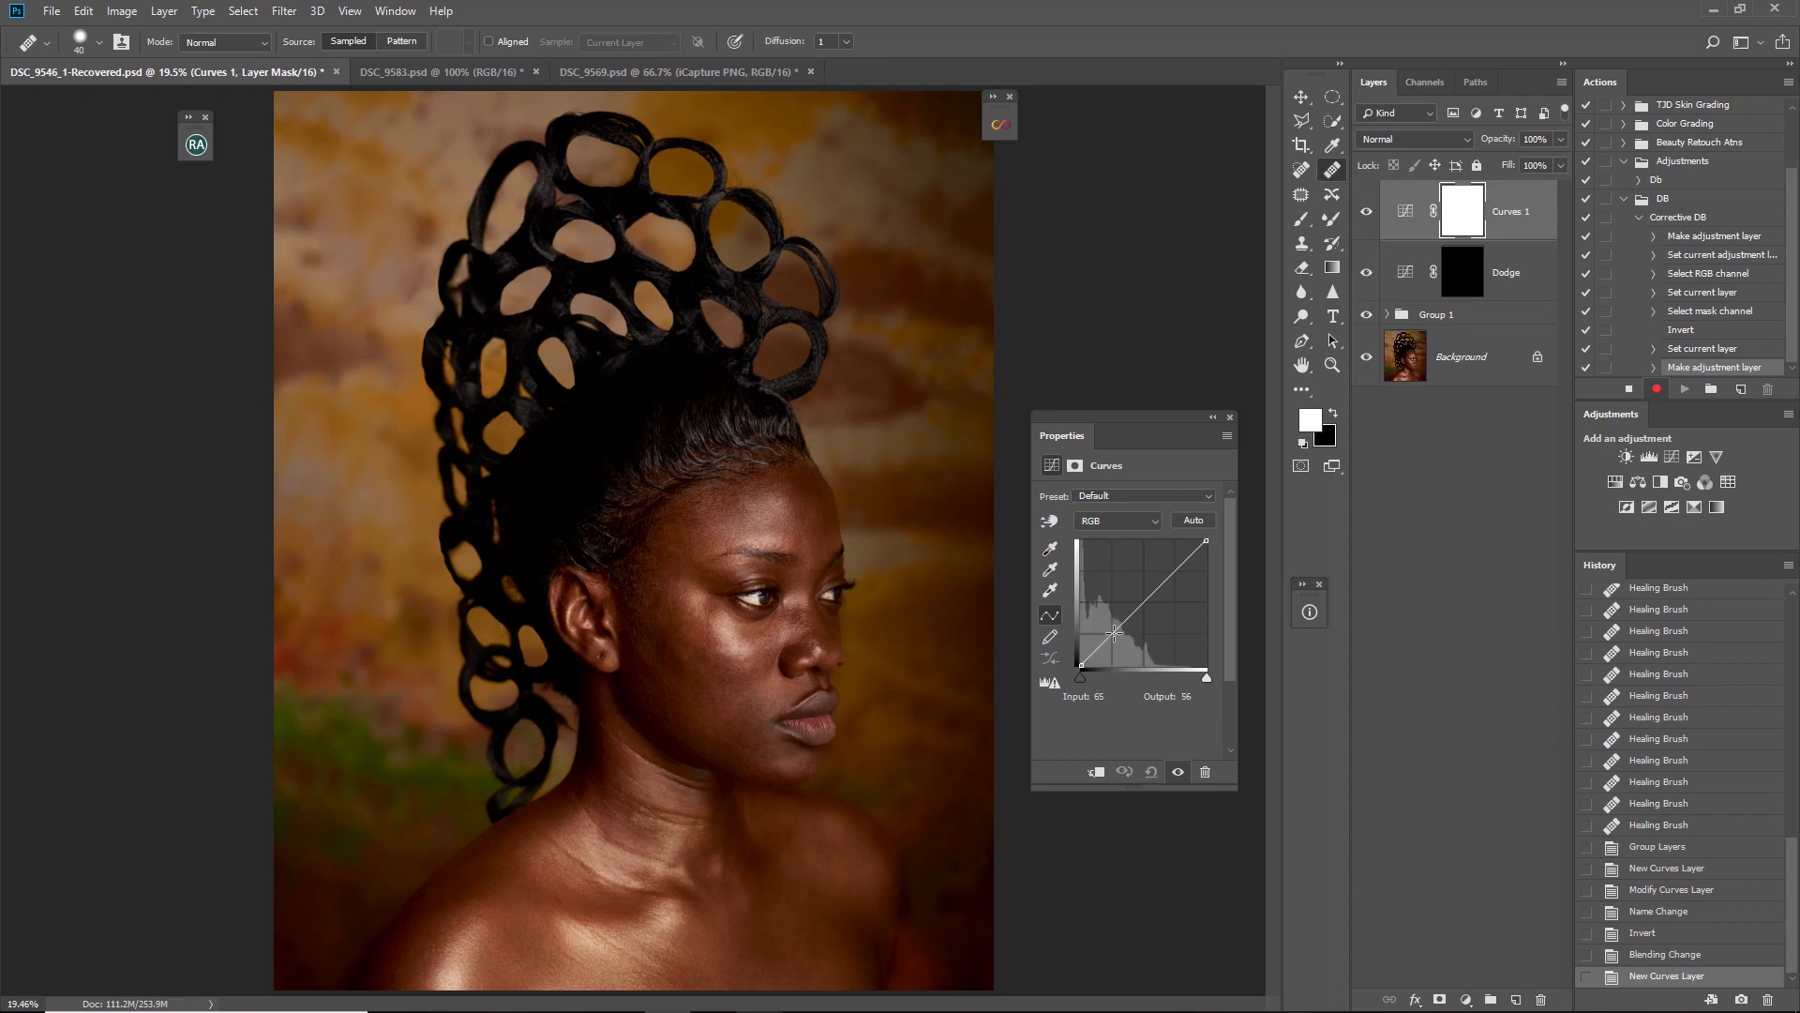
drag(1110, 635, 1112, 645)
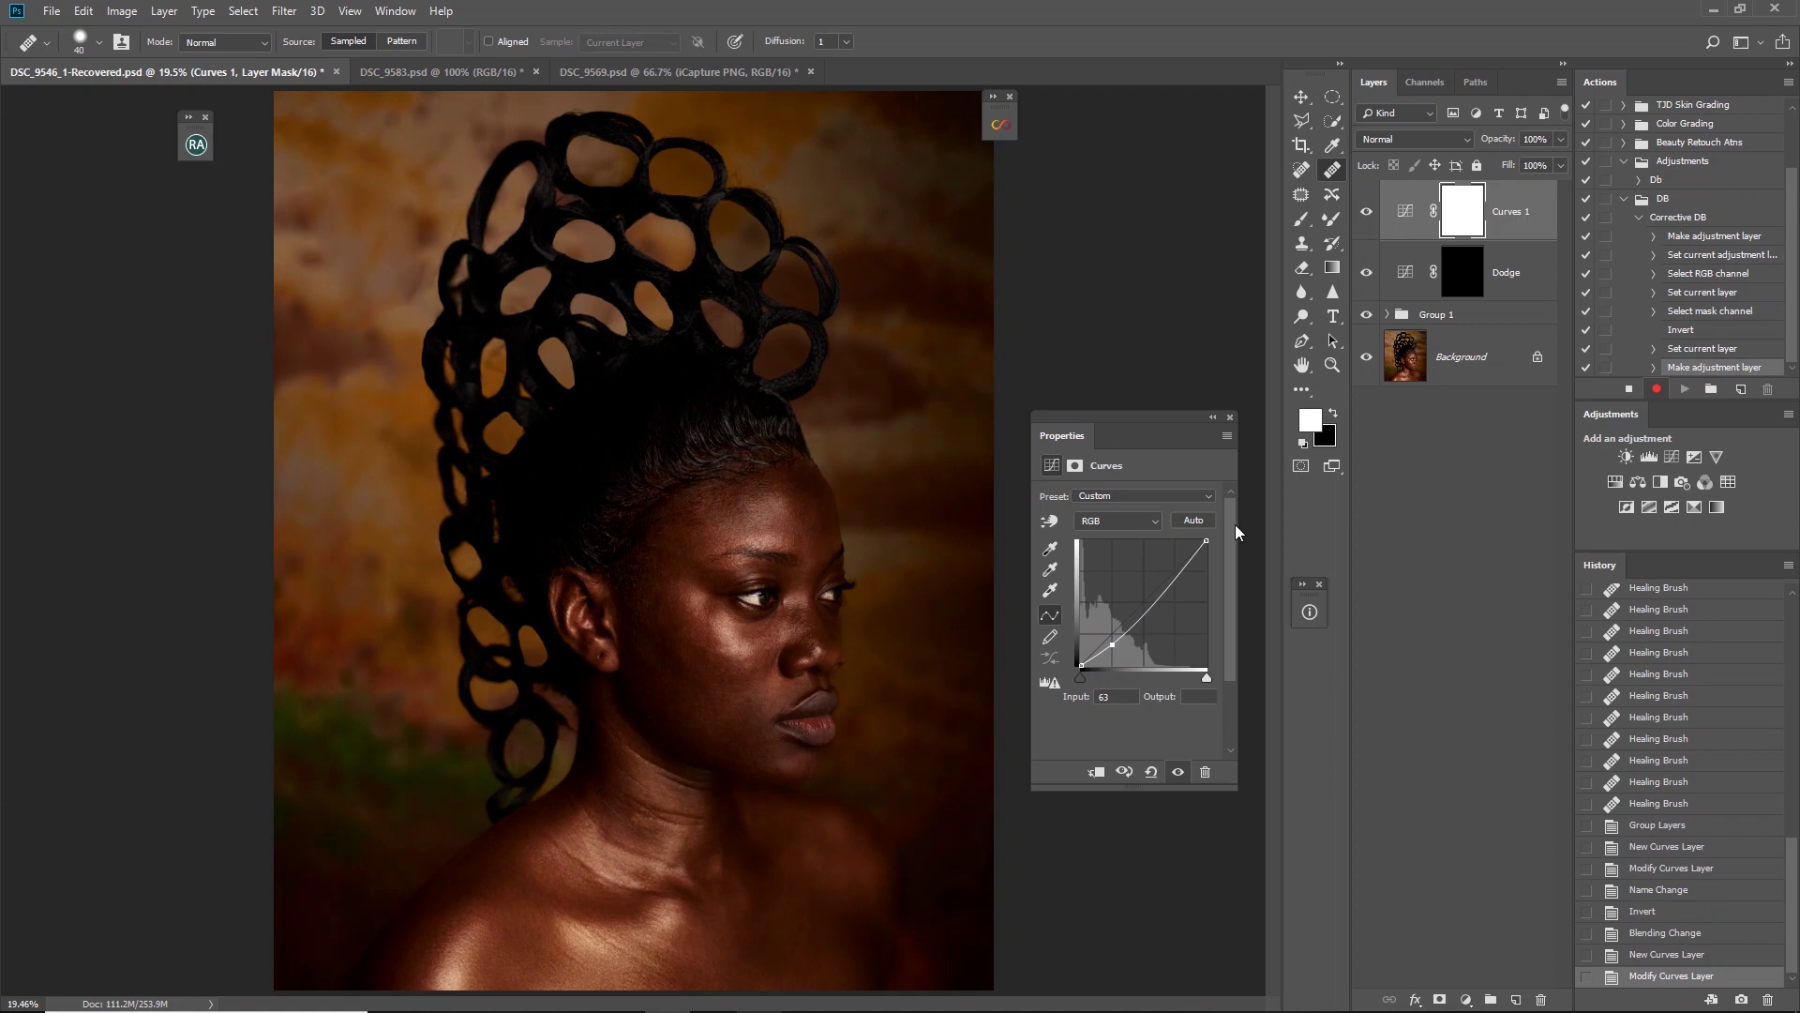
Invert the darkening Curves layer's mask to black and rename the layer as Burn
click(1459, 220)
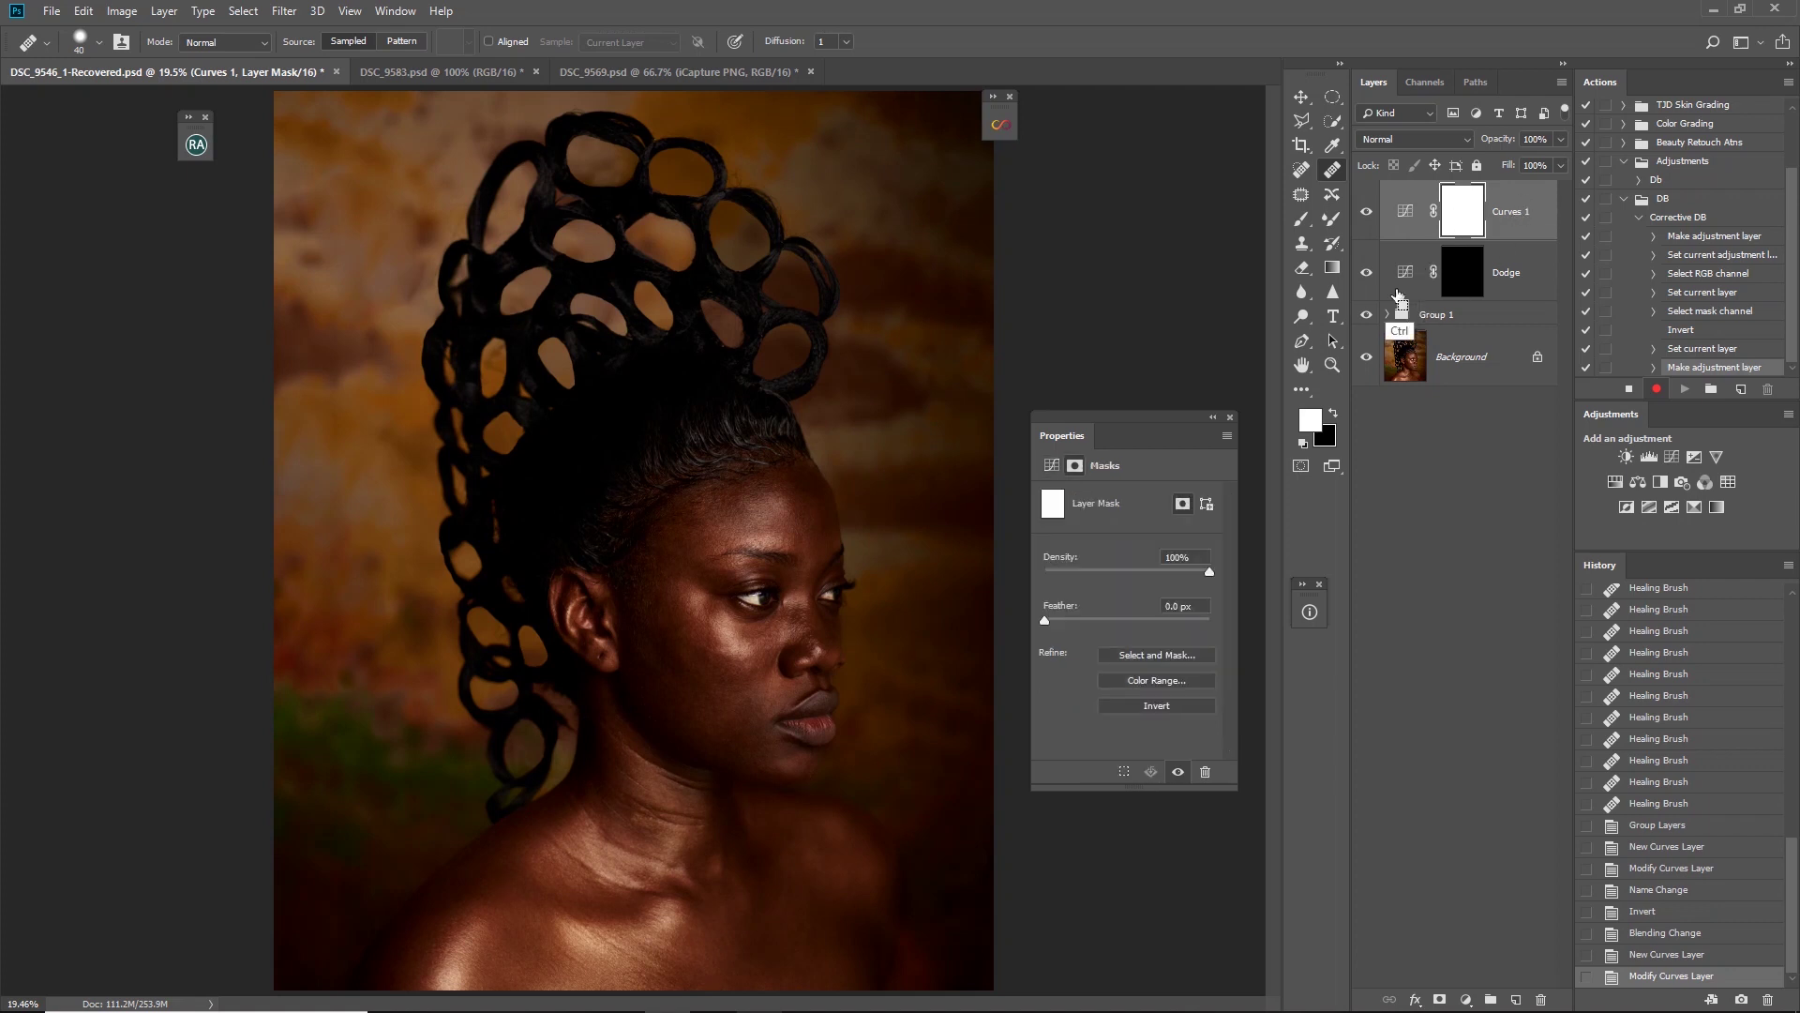
key(ctrl+i)
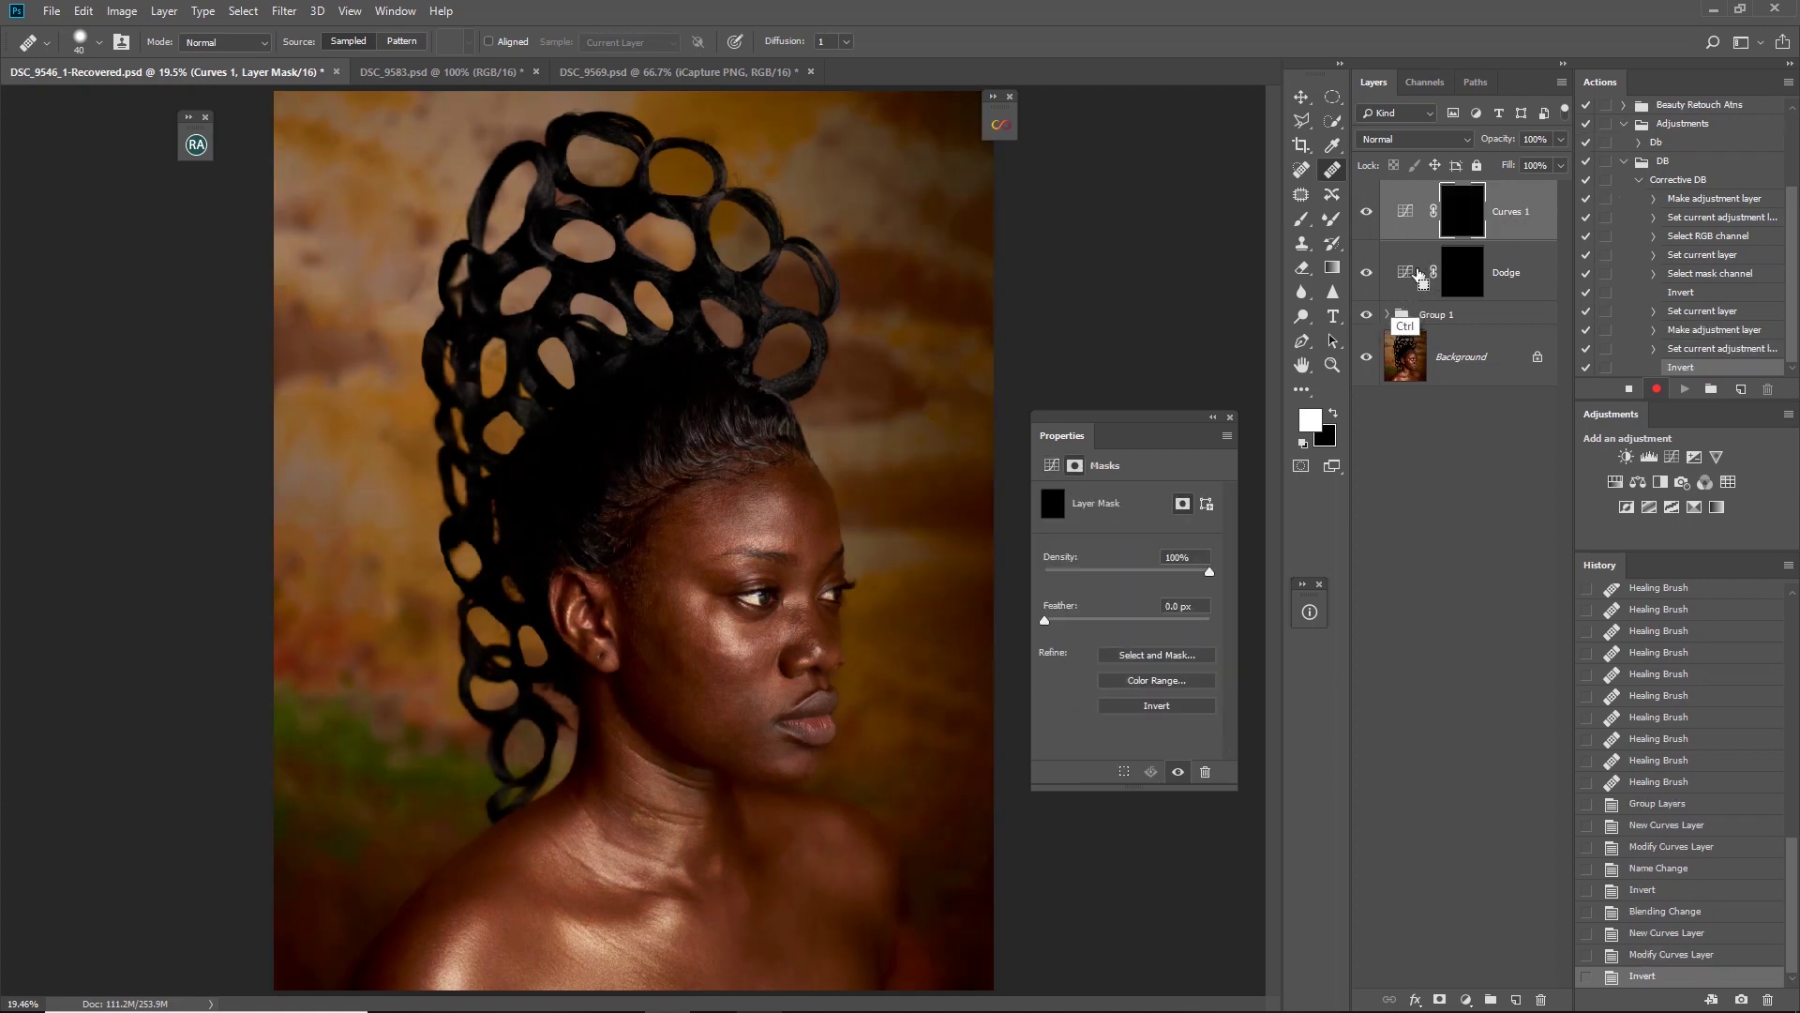
double_click(1509, 216)
text(Burn)
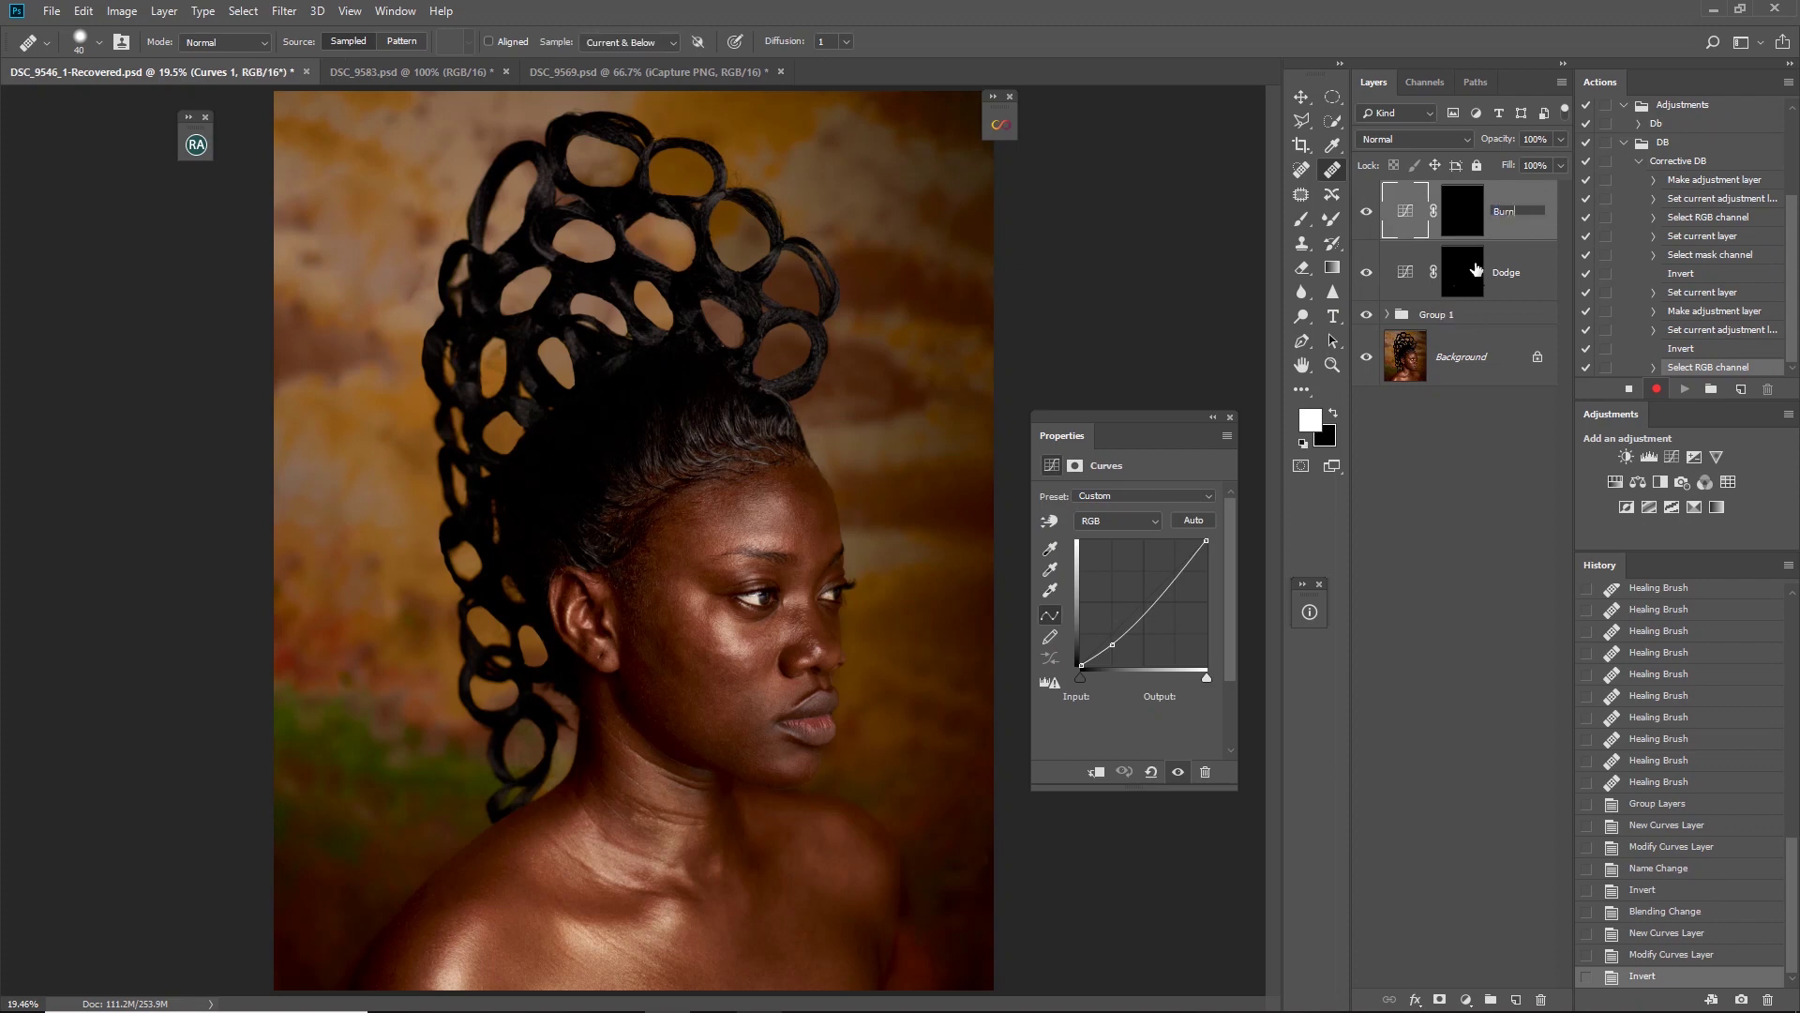
key(Return)
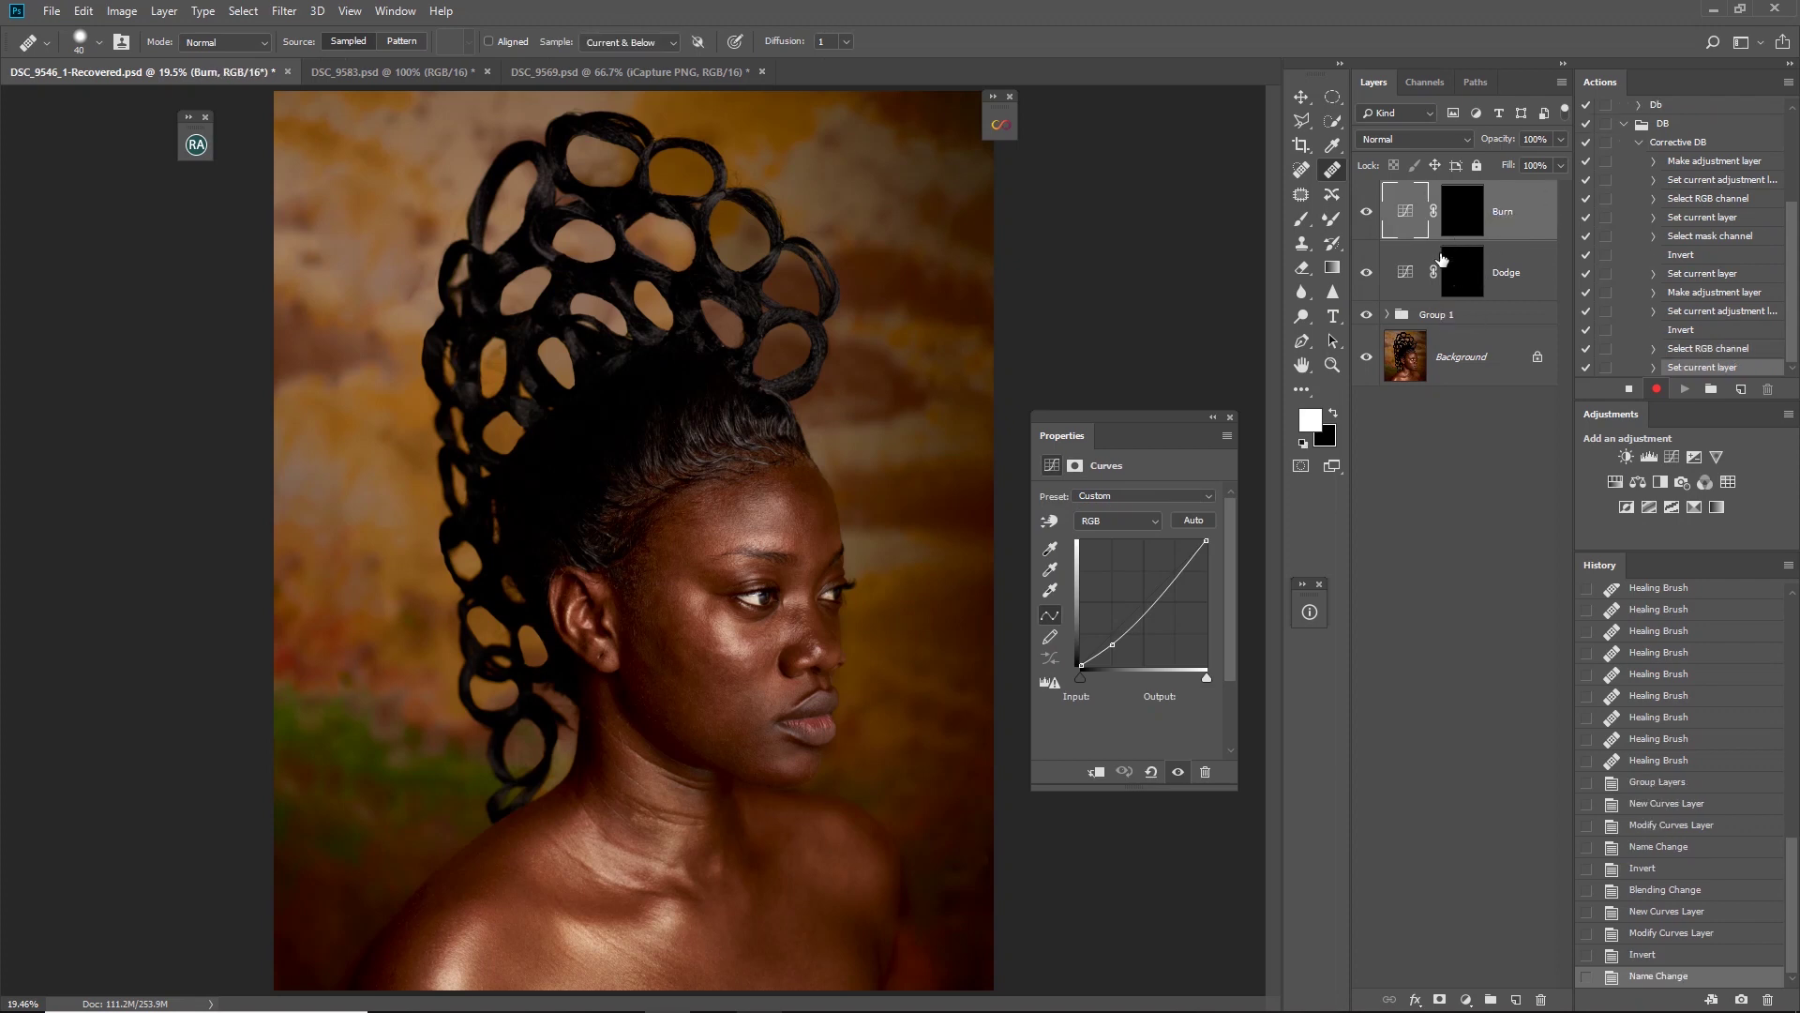
Set the Burn layer's blend mode to Luminosity and group it with the Dodge layer
click(1414, 139)
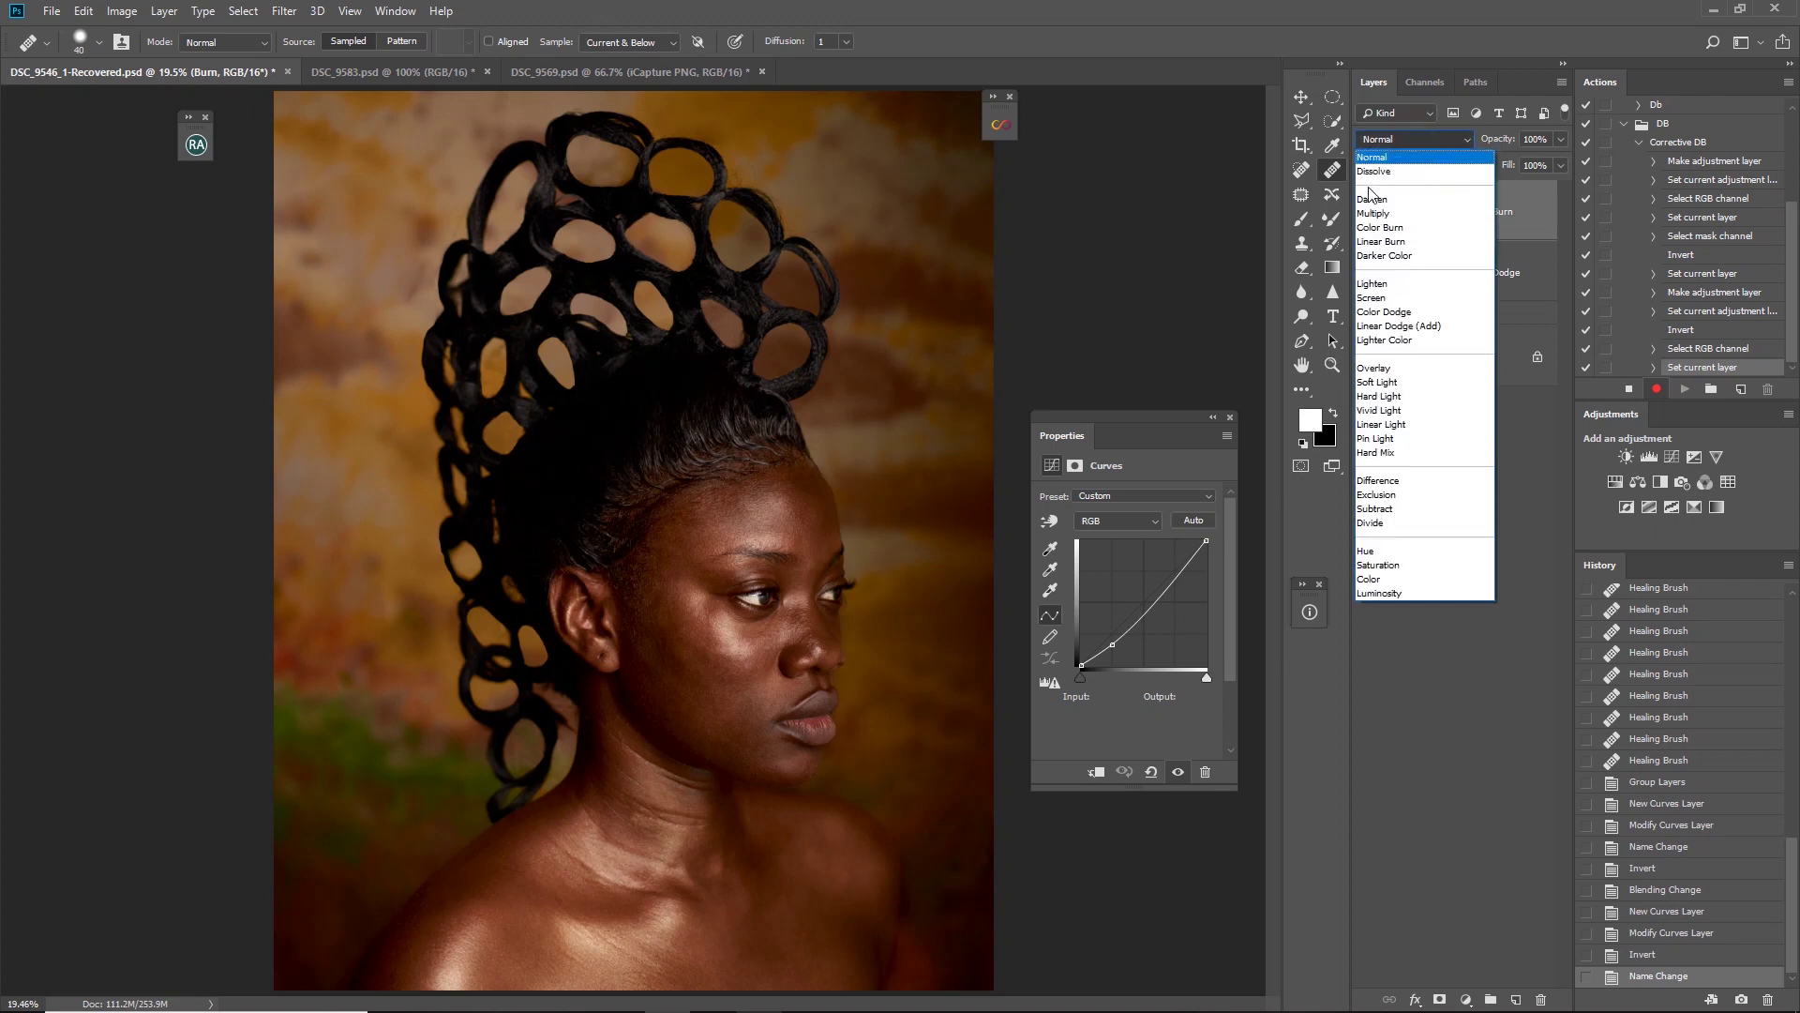
click(1391, 594)
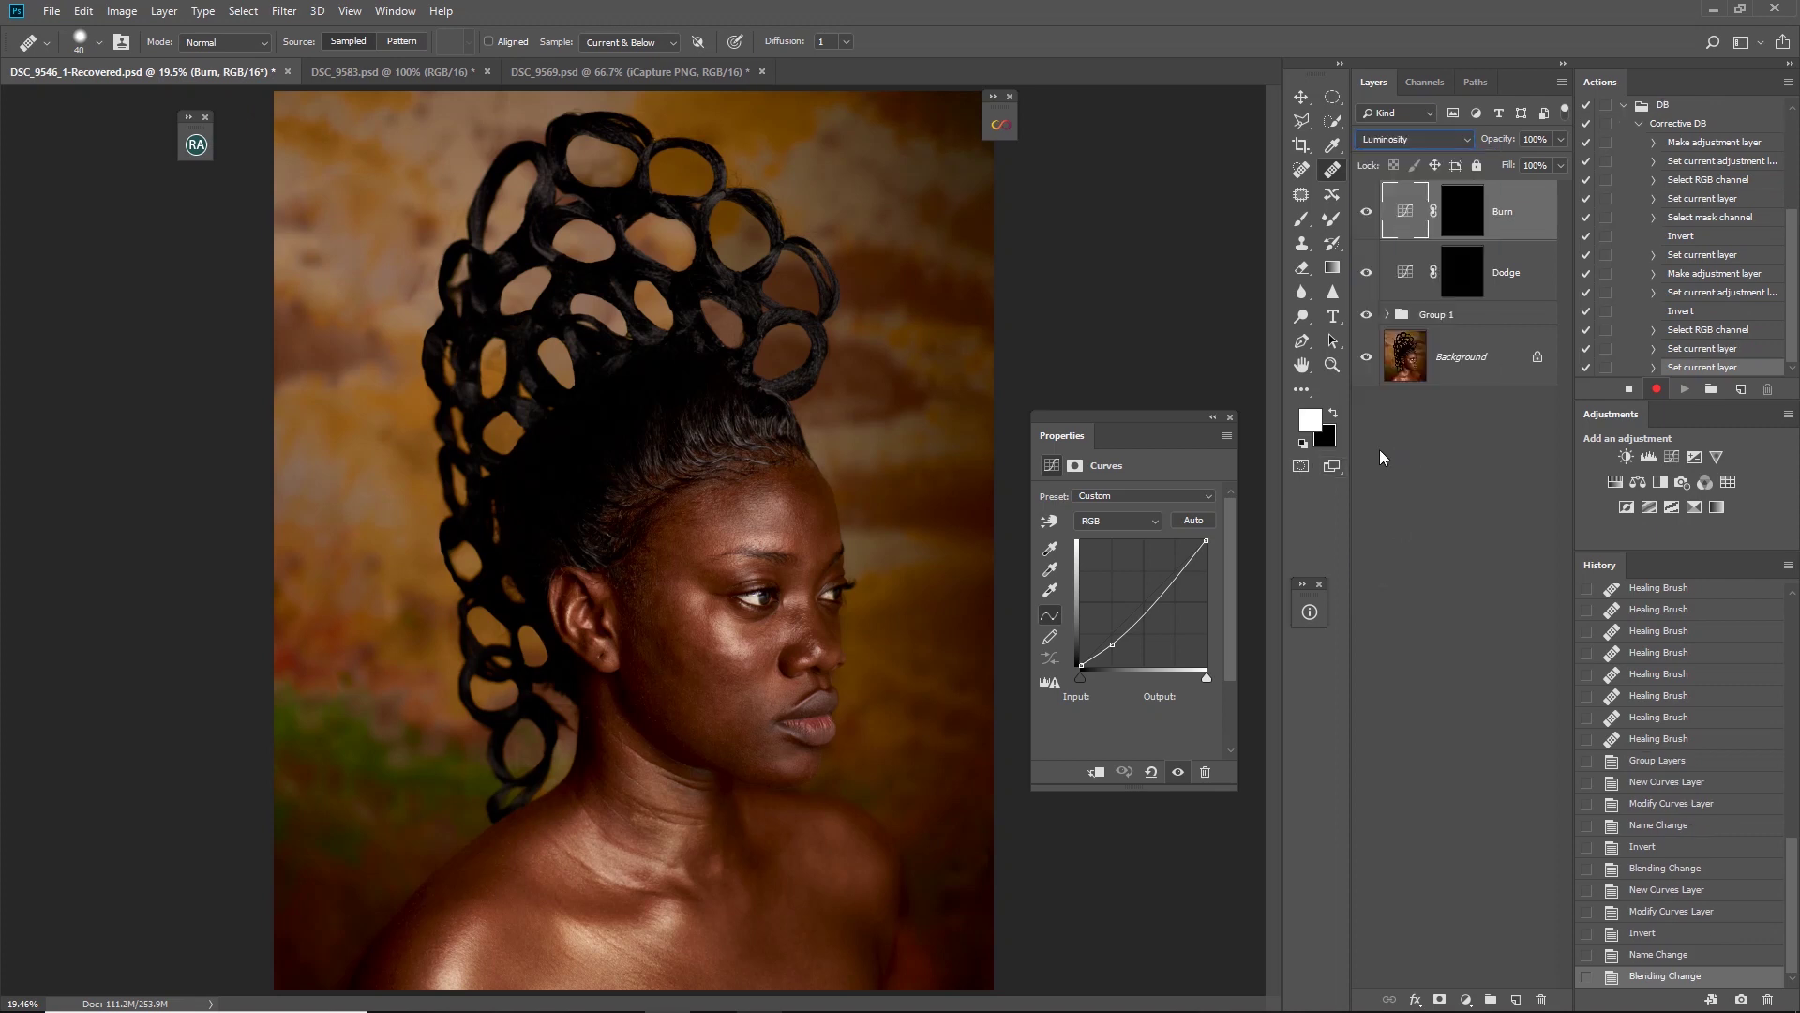
ctrl+click(1533, 266)
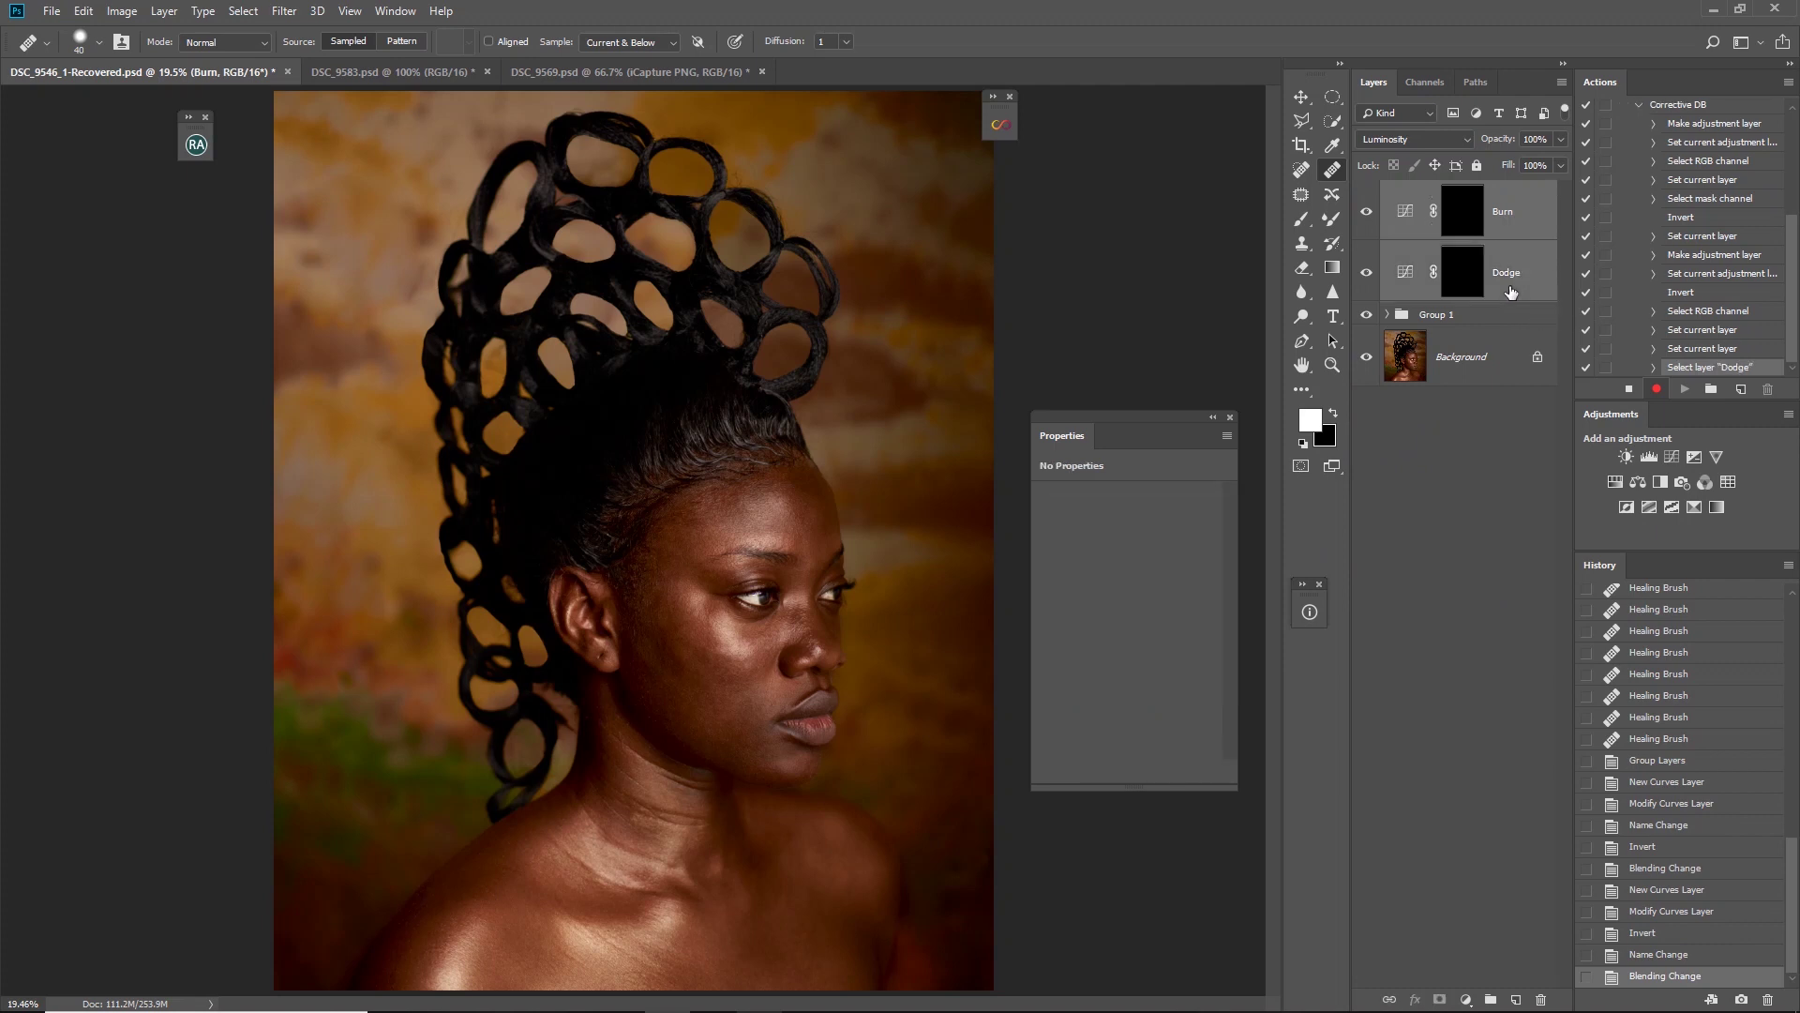
key(ctrl+g)
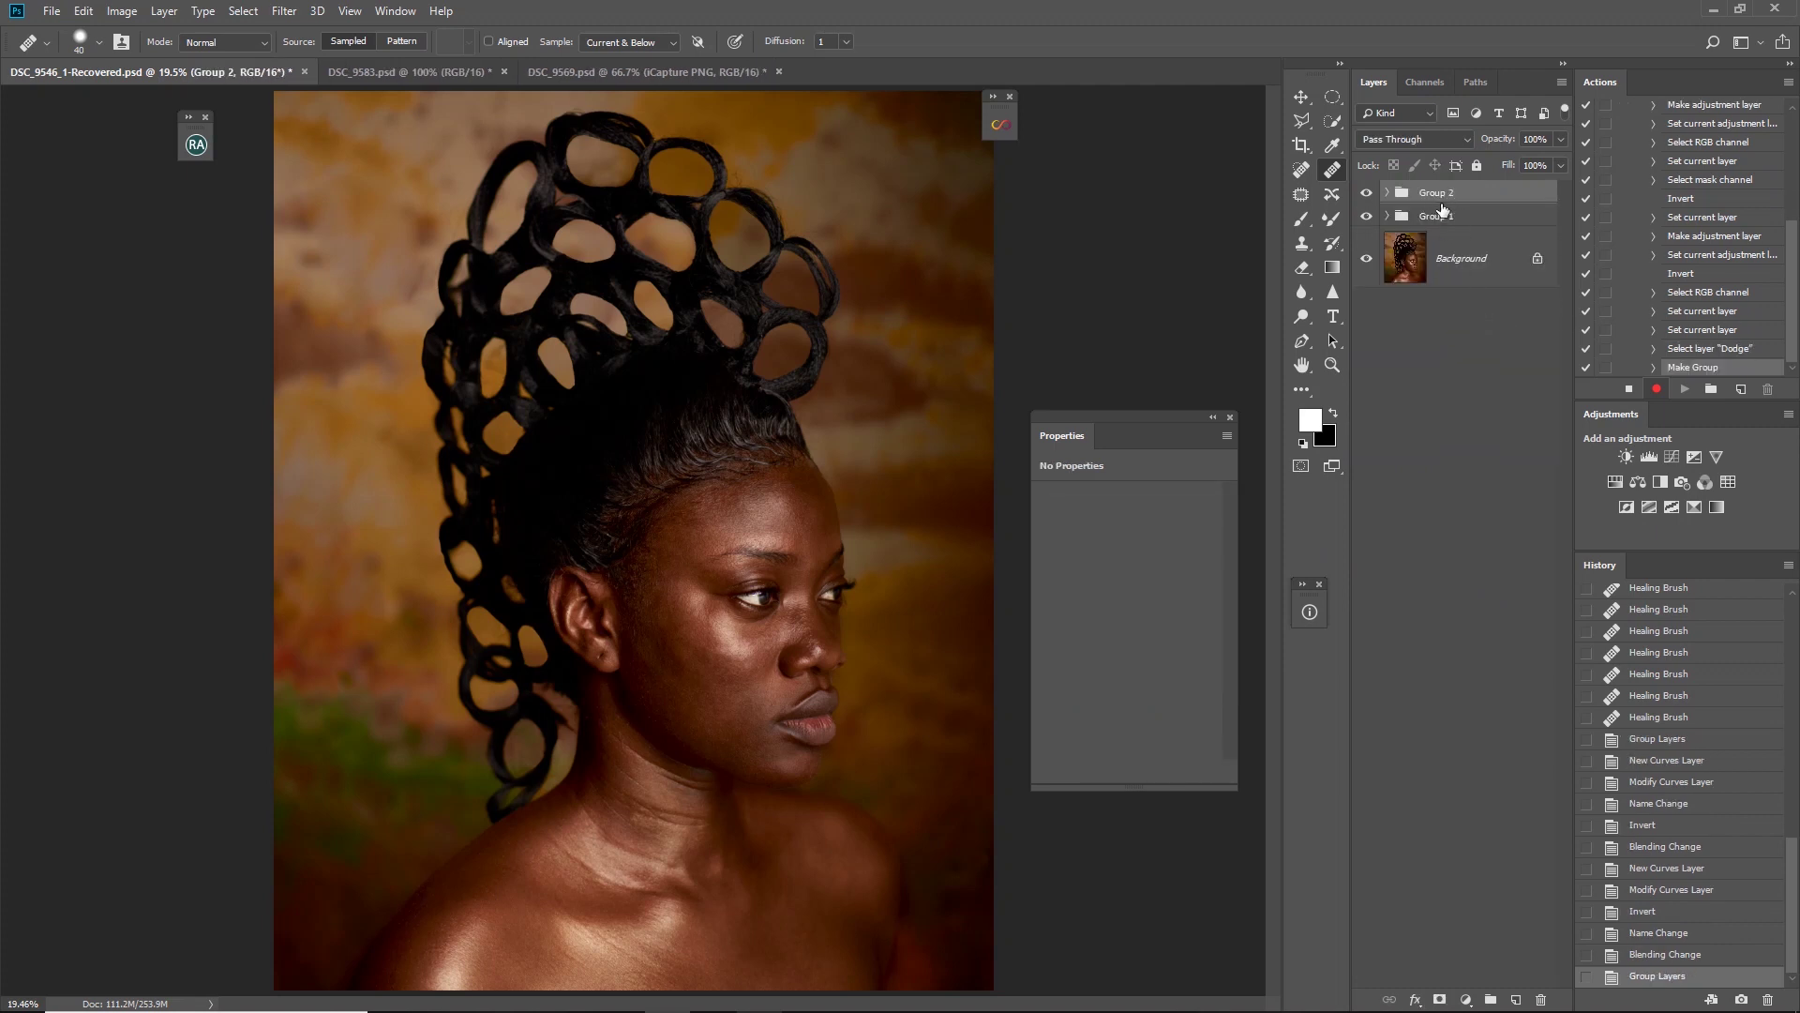
Rename the new dodge-and-burn group as DB and expand it to show its Burn and Dodge layers
double_click(1435, 193)
text(DB)
key(Return)
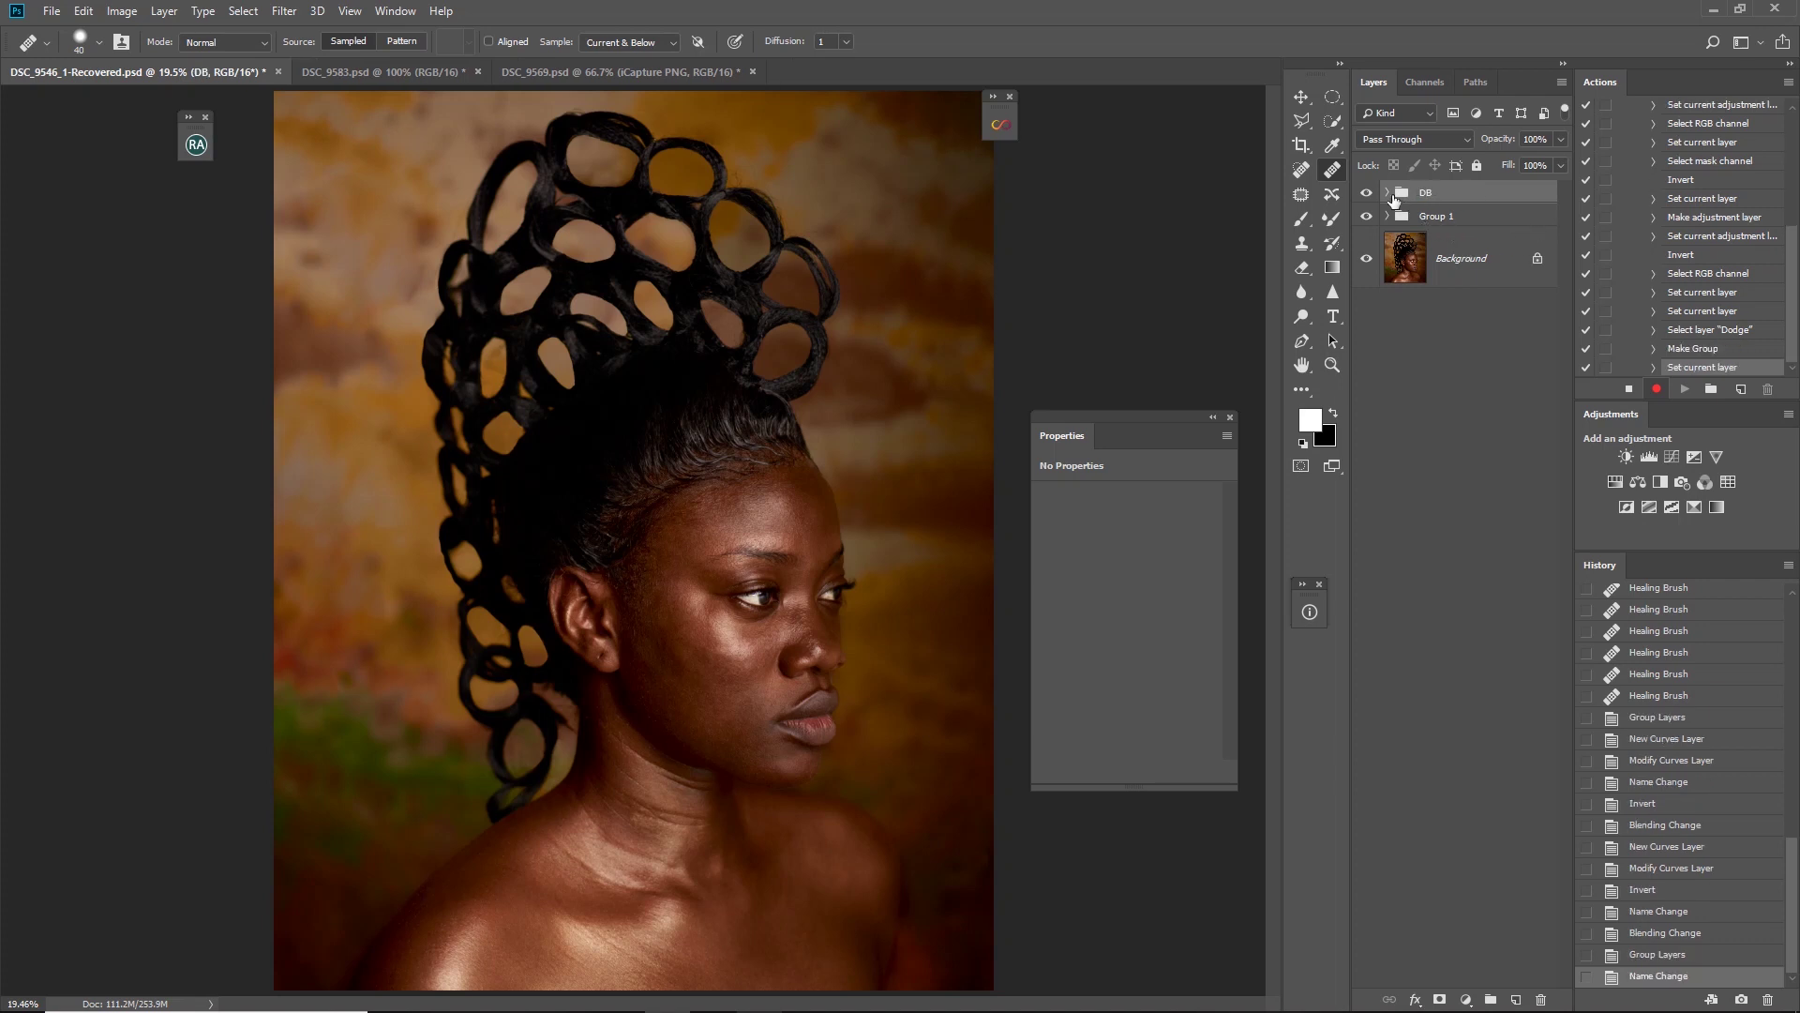
click(1387, 192)
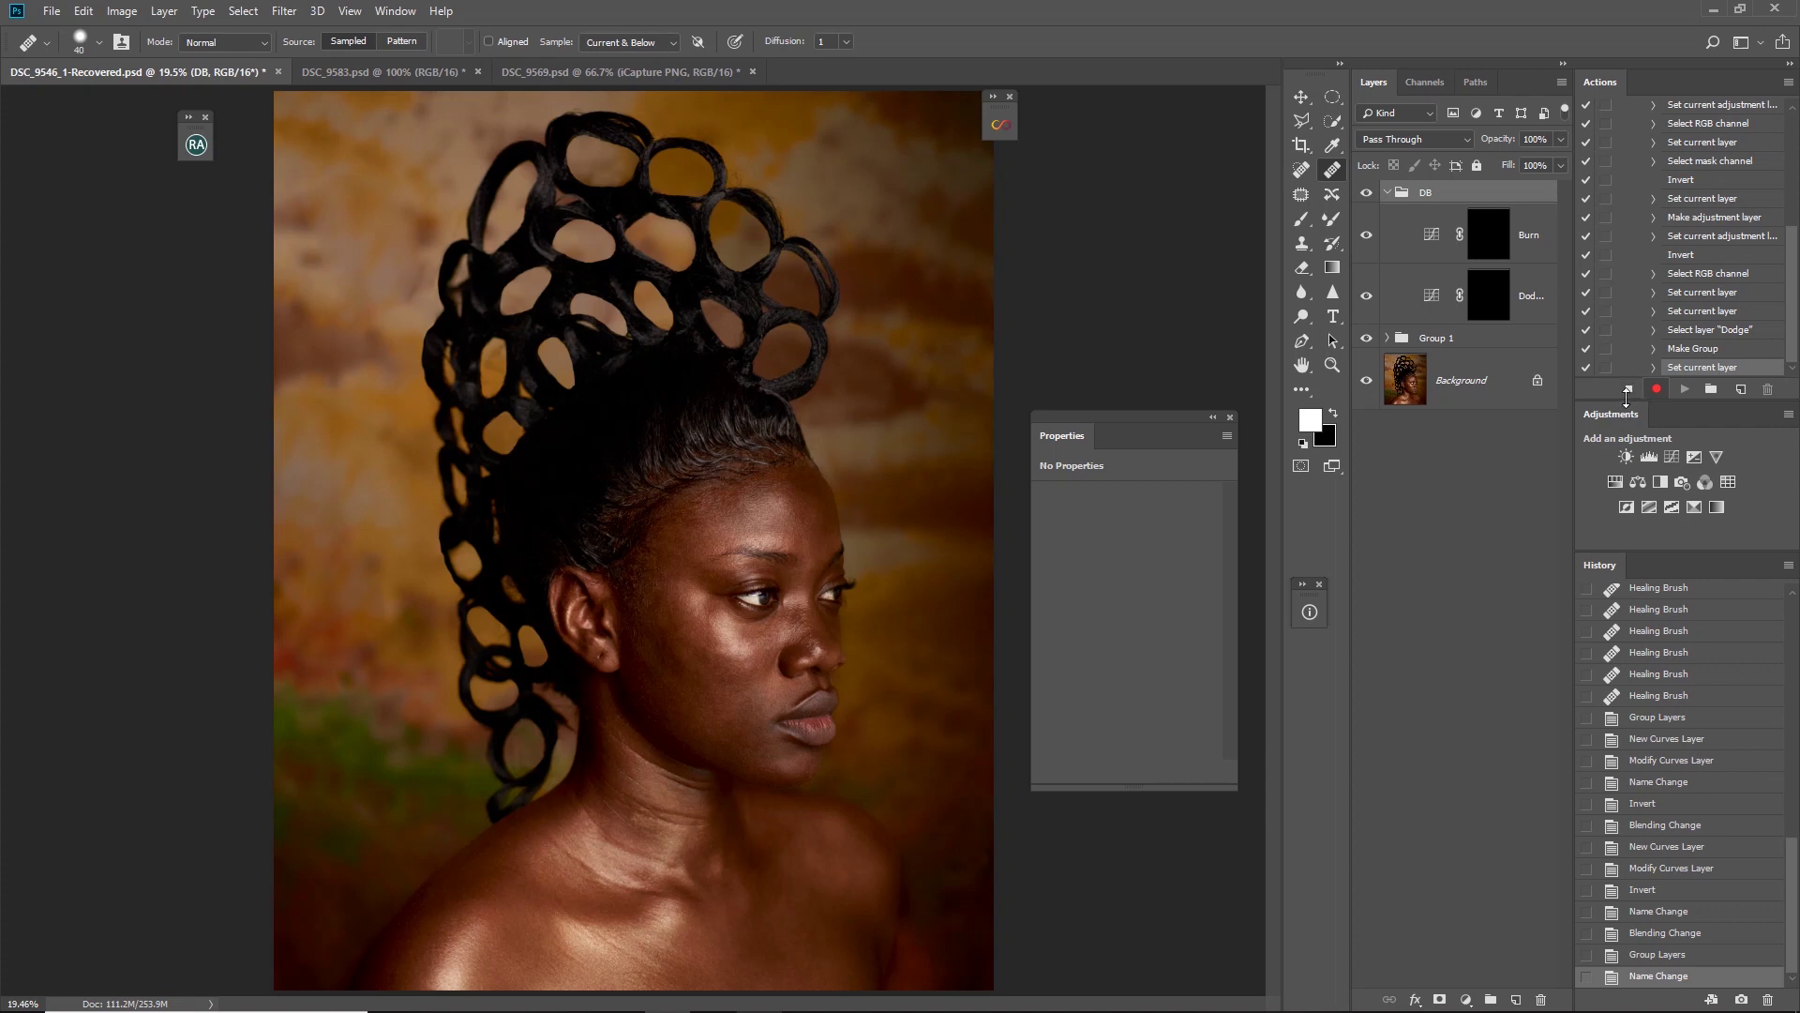
Stop recording, collapse the recorded commands of the Corrective DB action and select that action
click(1629, 390)
drag(1791, 328, 1768, 231)
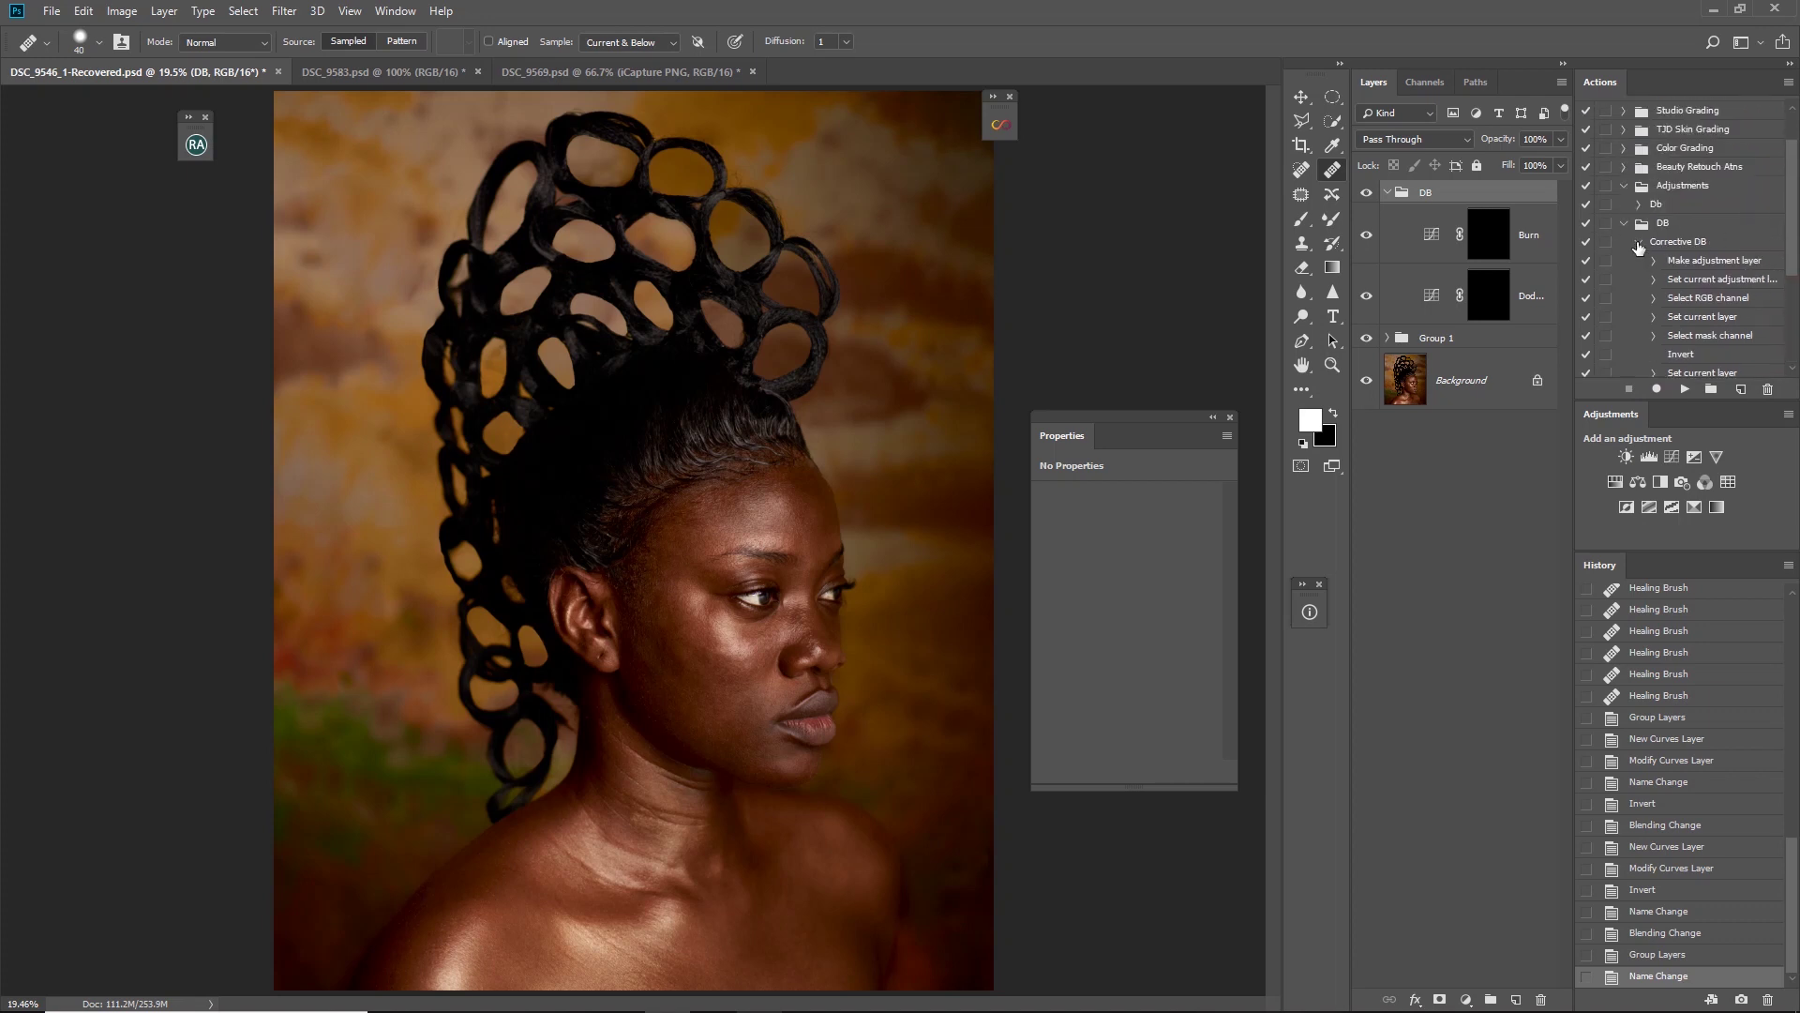
click(1639, 243)
click(1686, 300)
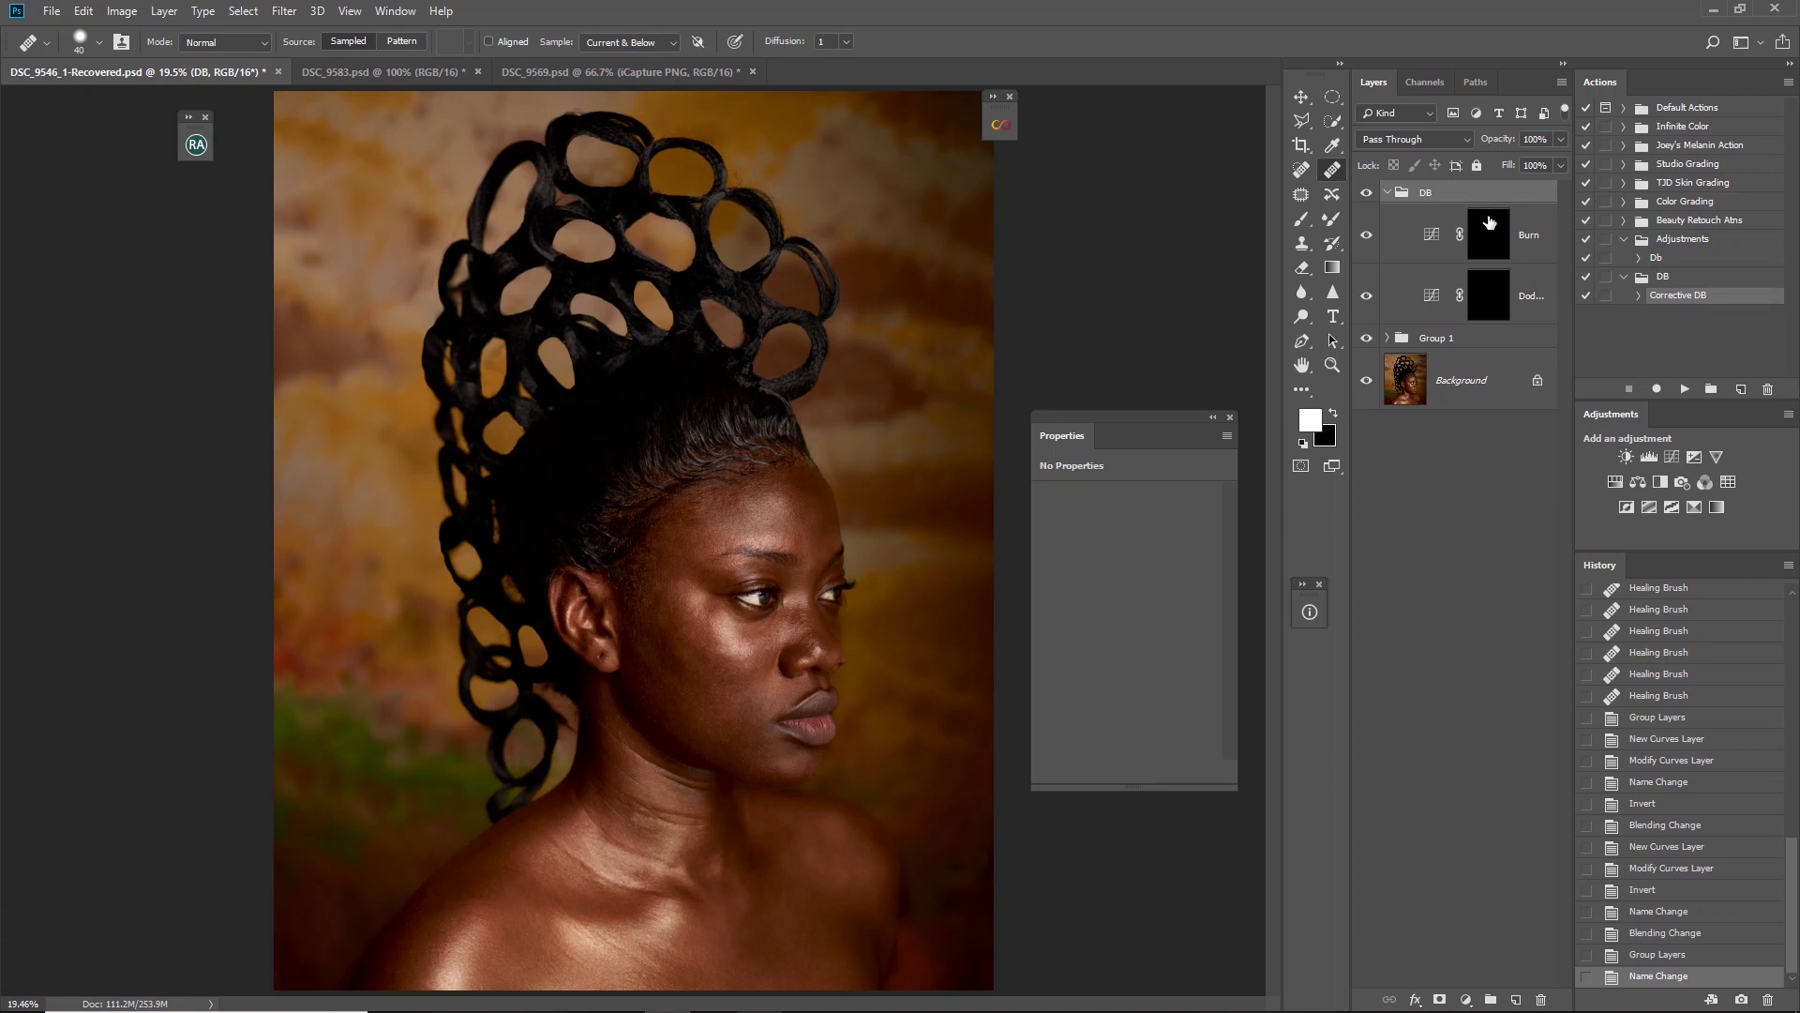
Delete the DB layer group and play the Corrective DB action to rebuild it, checking the layers inside the new group
key(Delete)
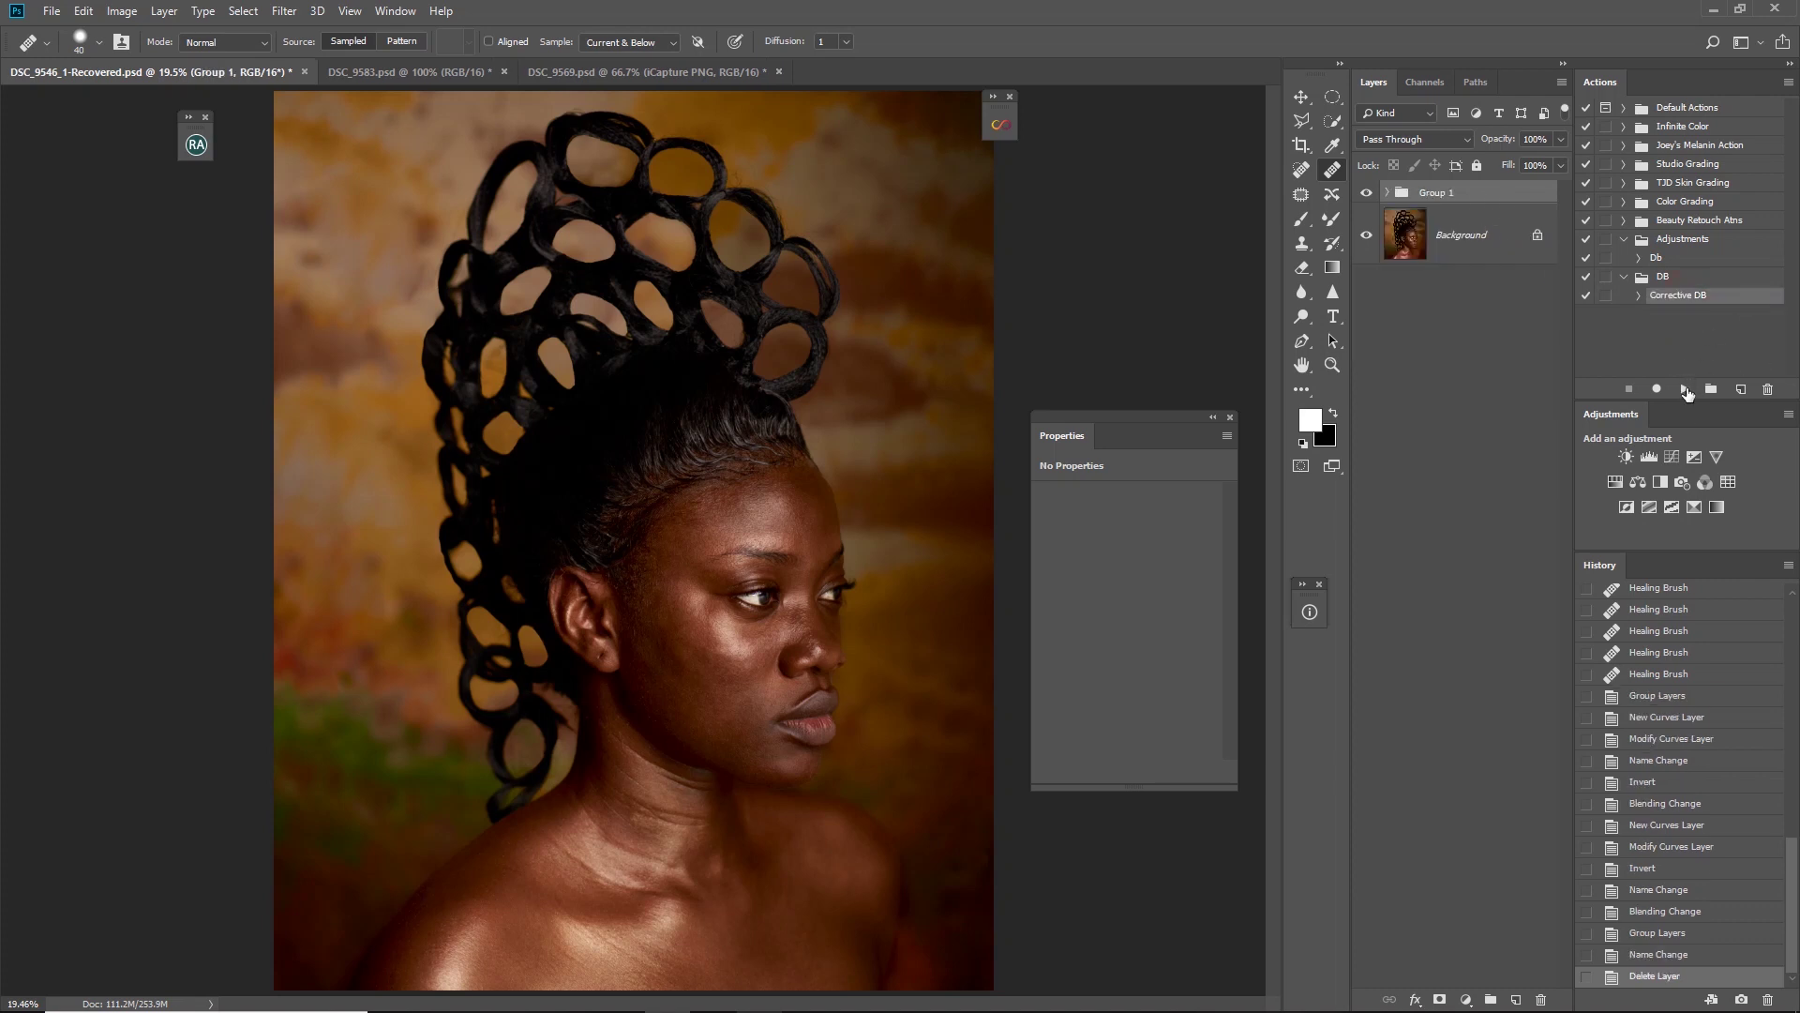
click(1685, 390)
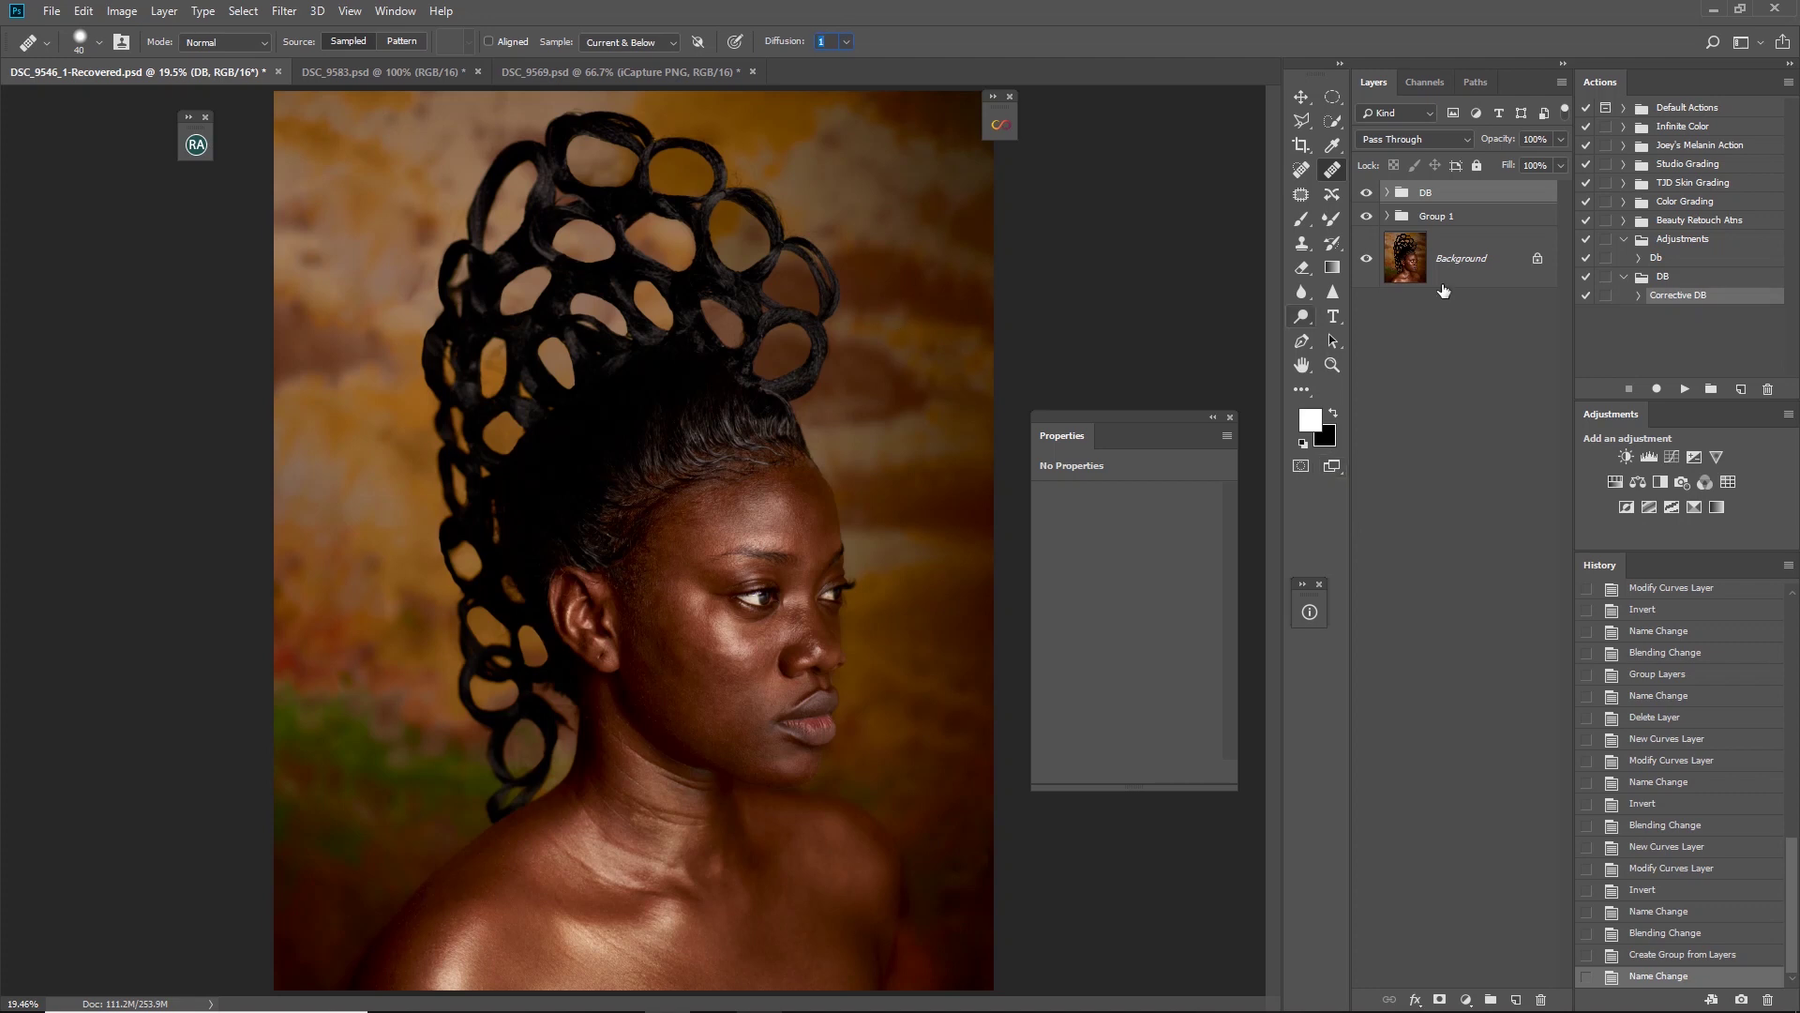
click(1387, 193)
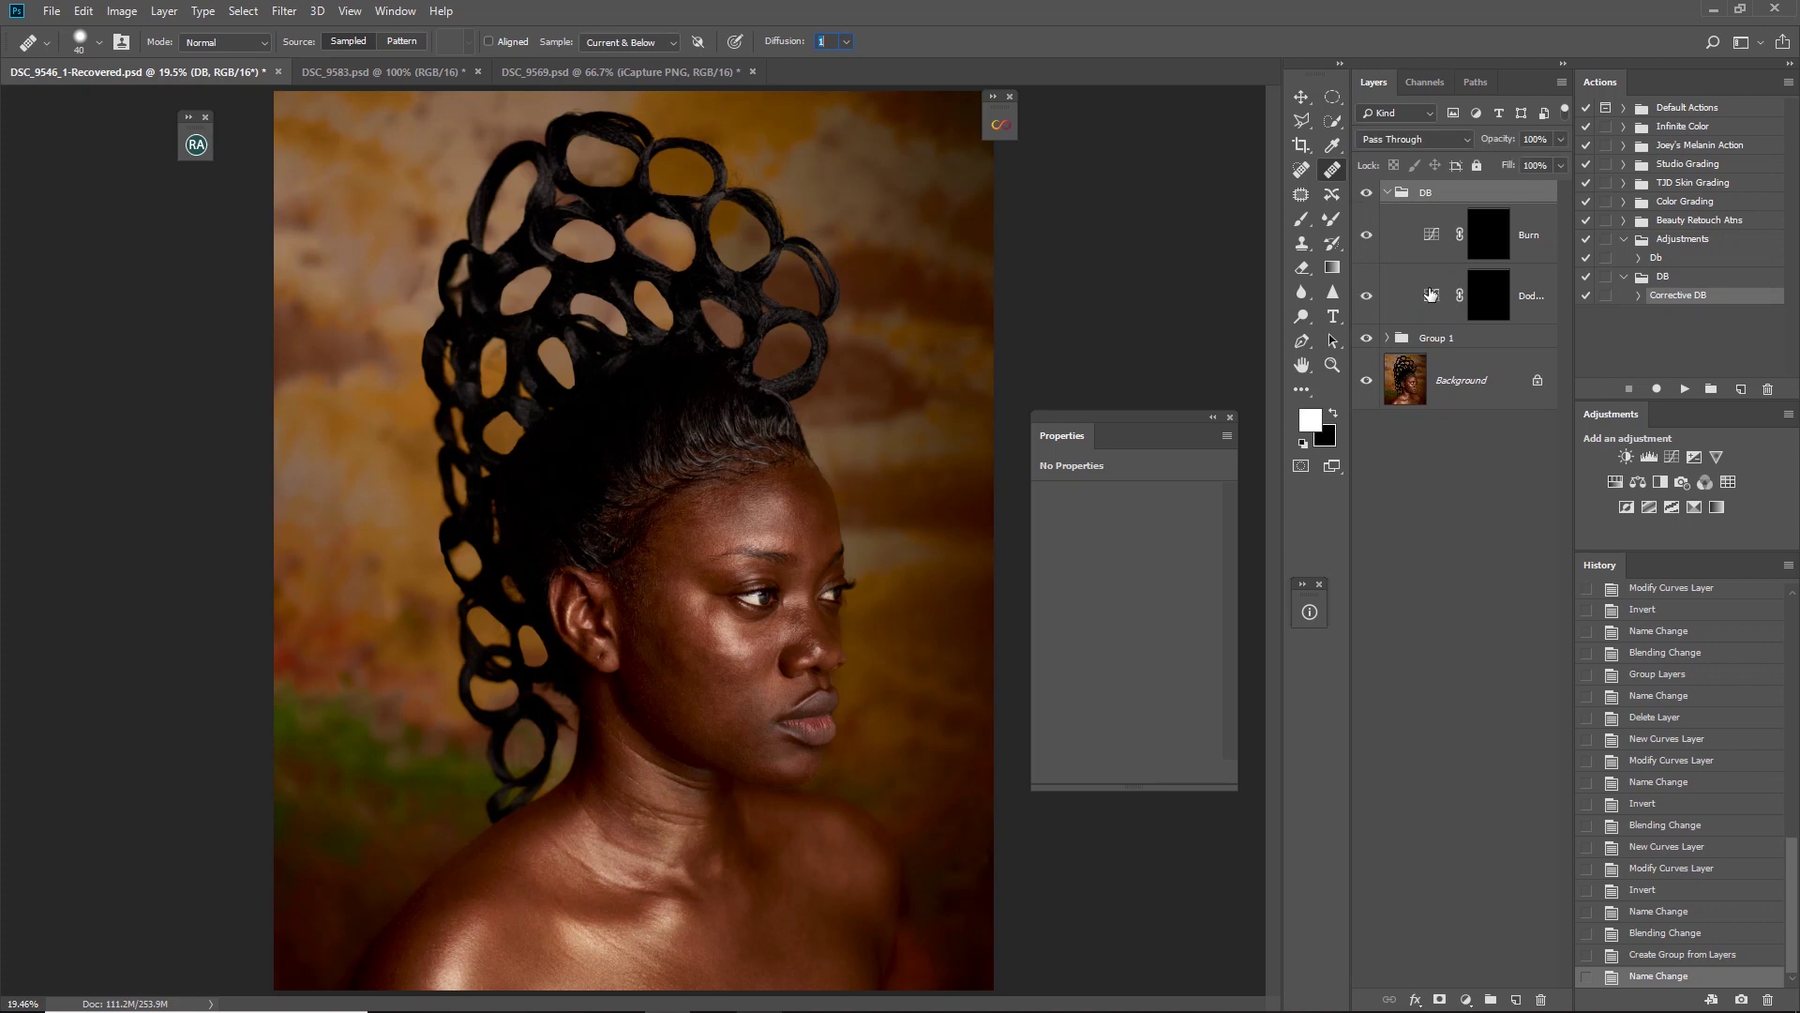
click(1388, 194)
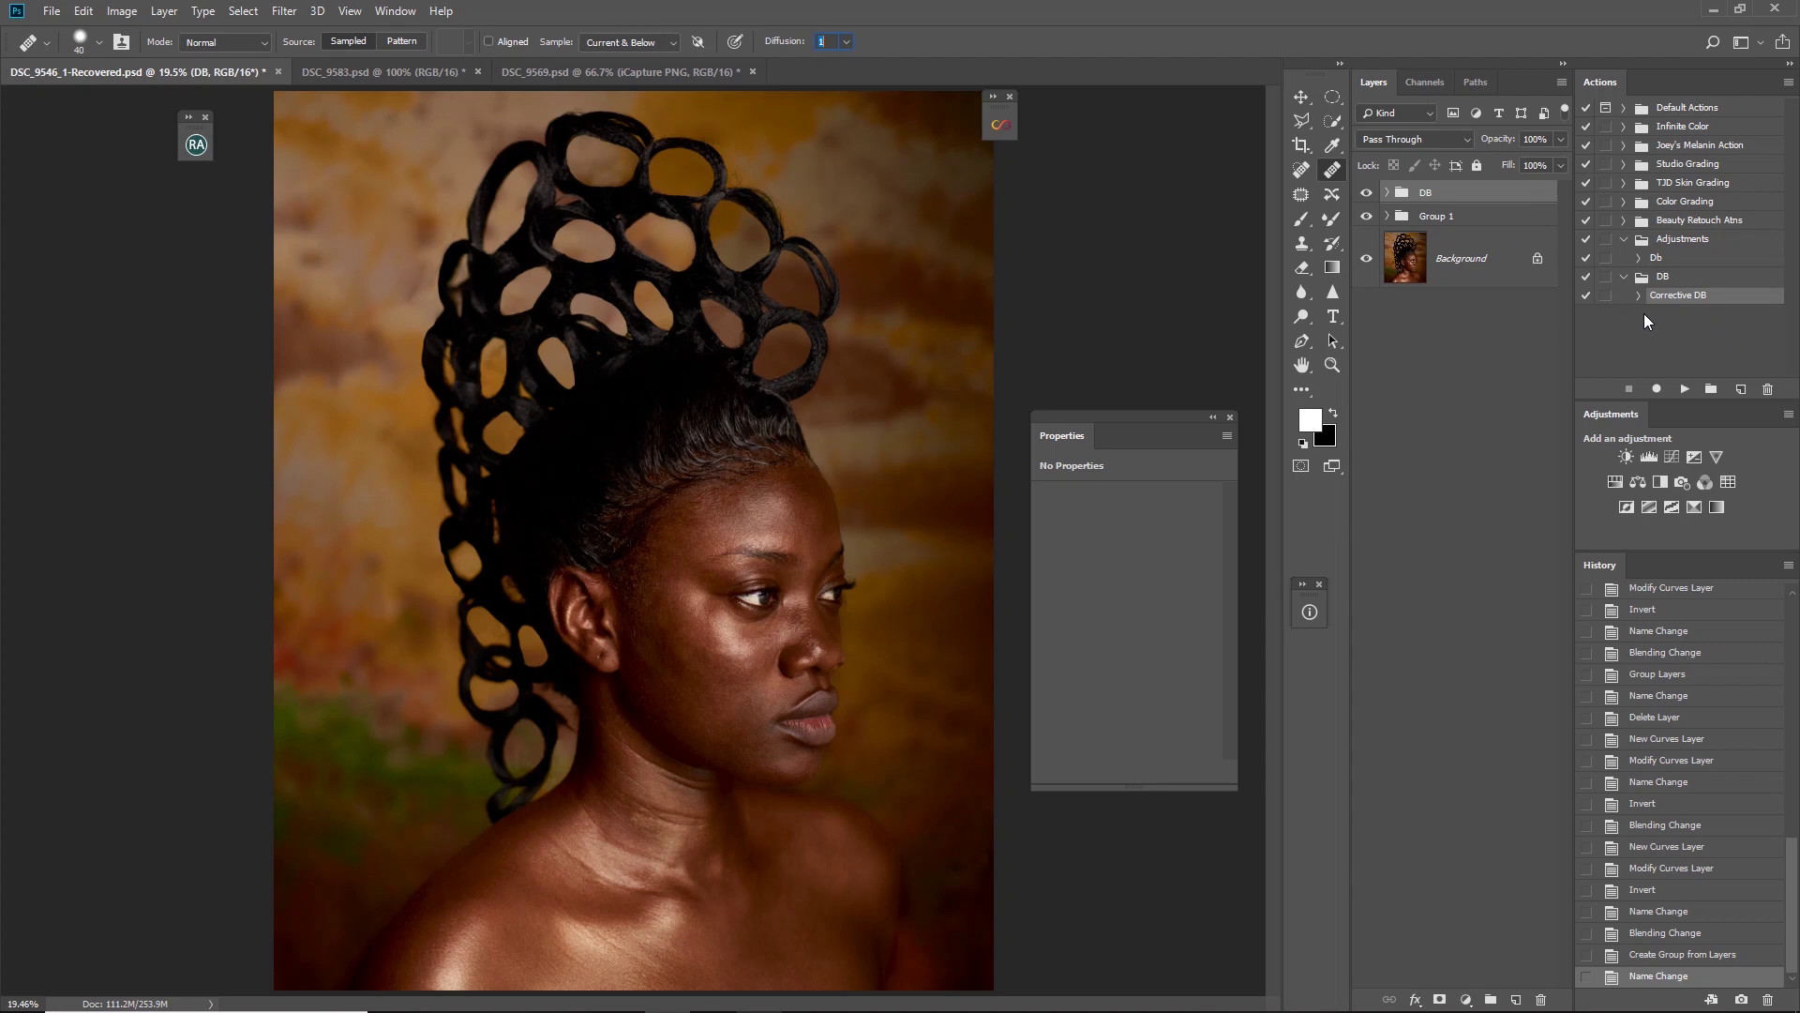
With no layer selected, start recording a new action named Check Layer in the DB set
click(1550, 359)
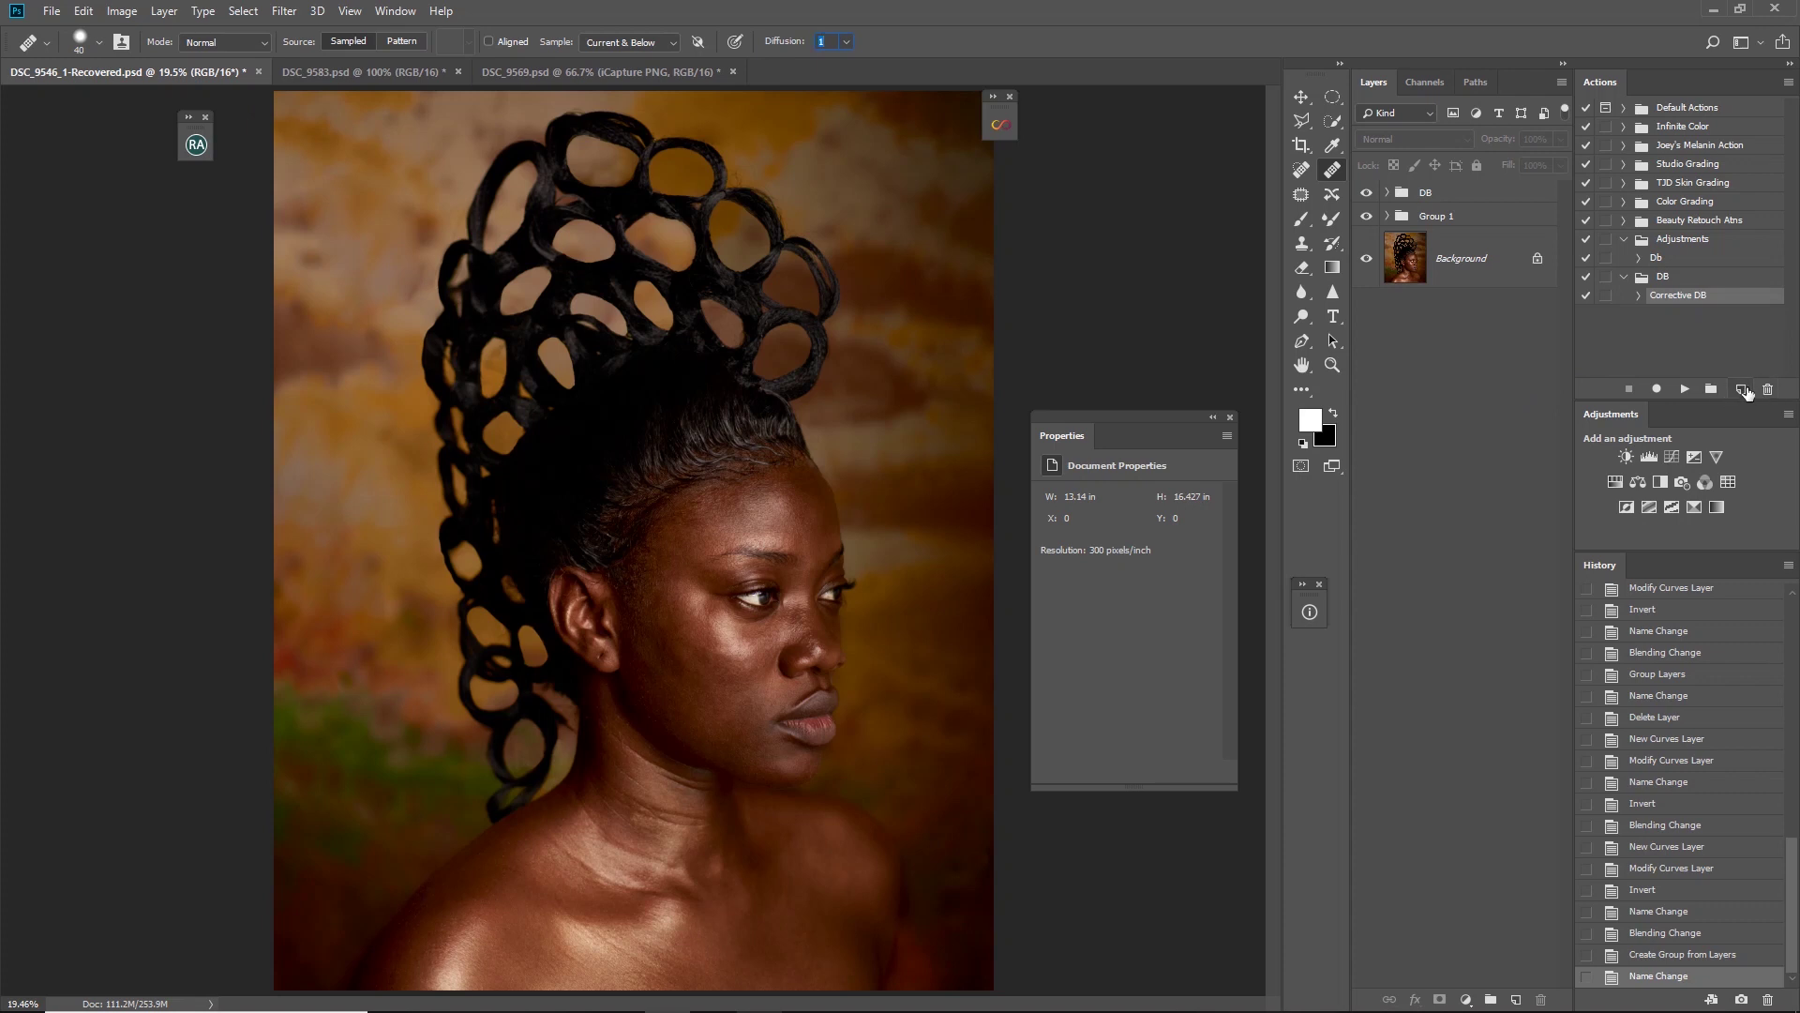
click(1741, 390)
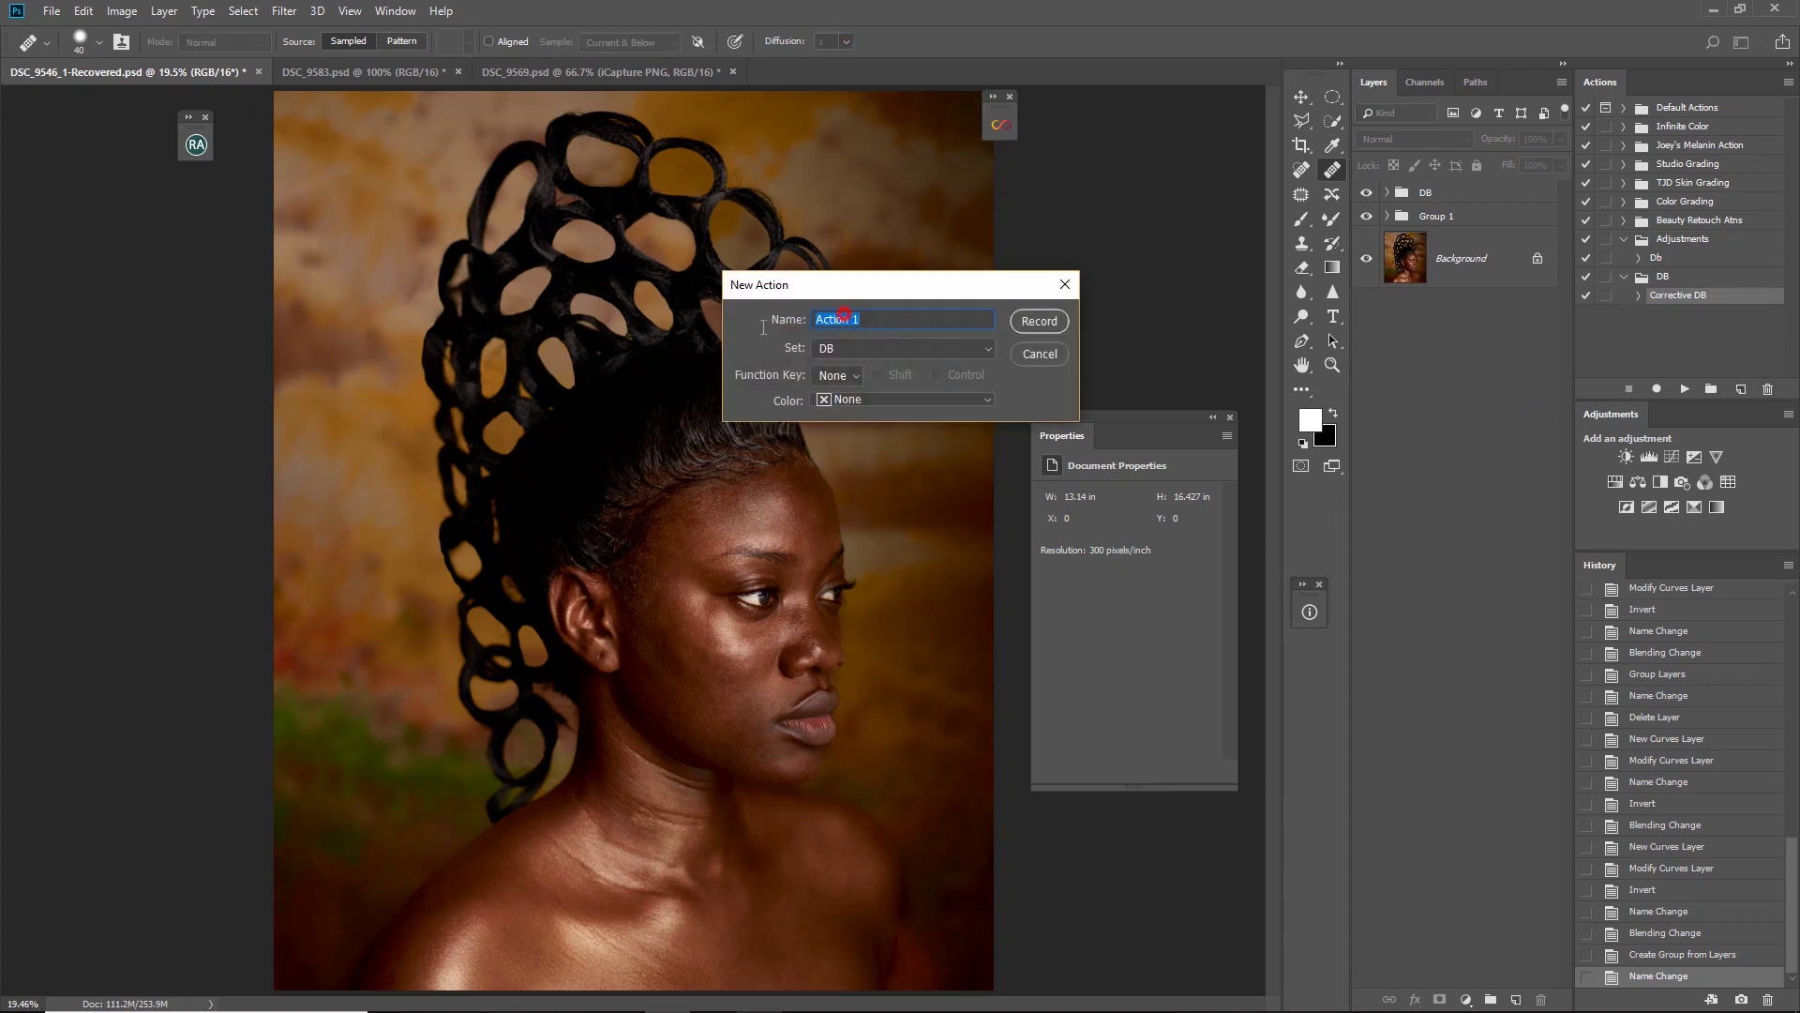
text(Check Layer)
click(1046, 322)
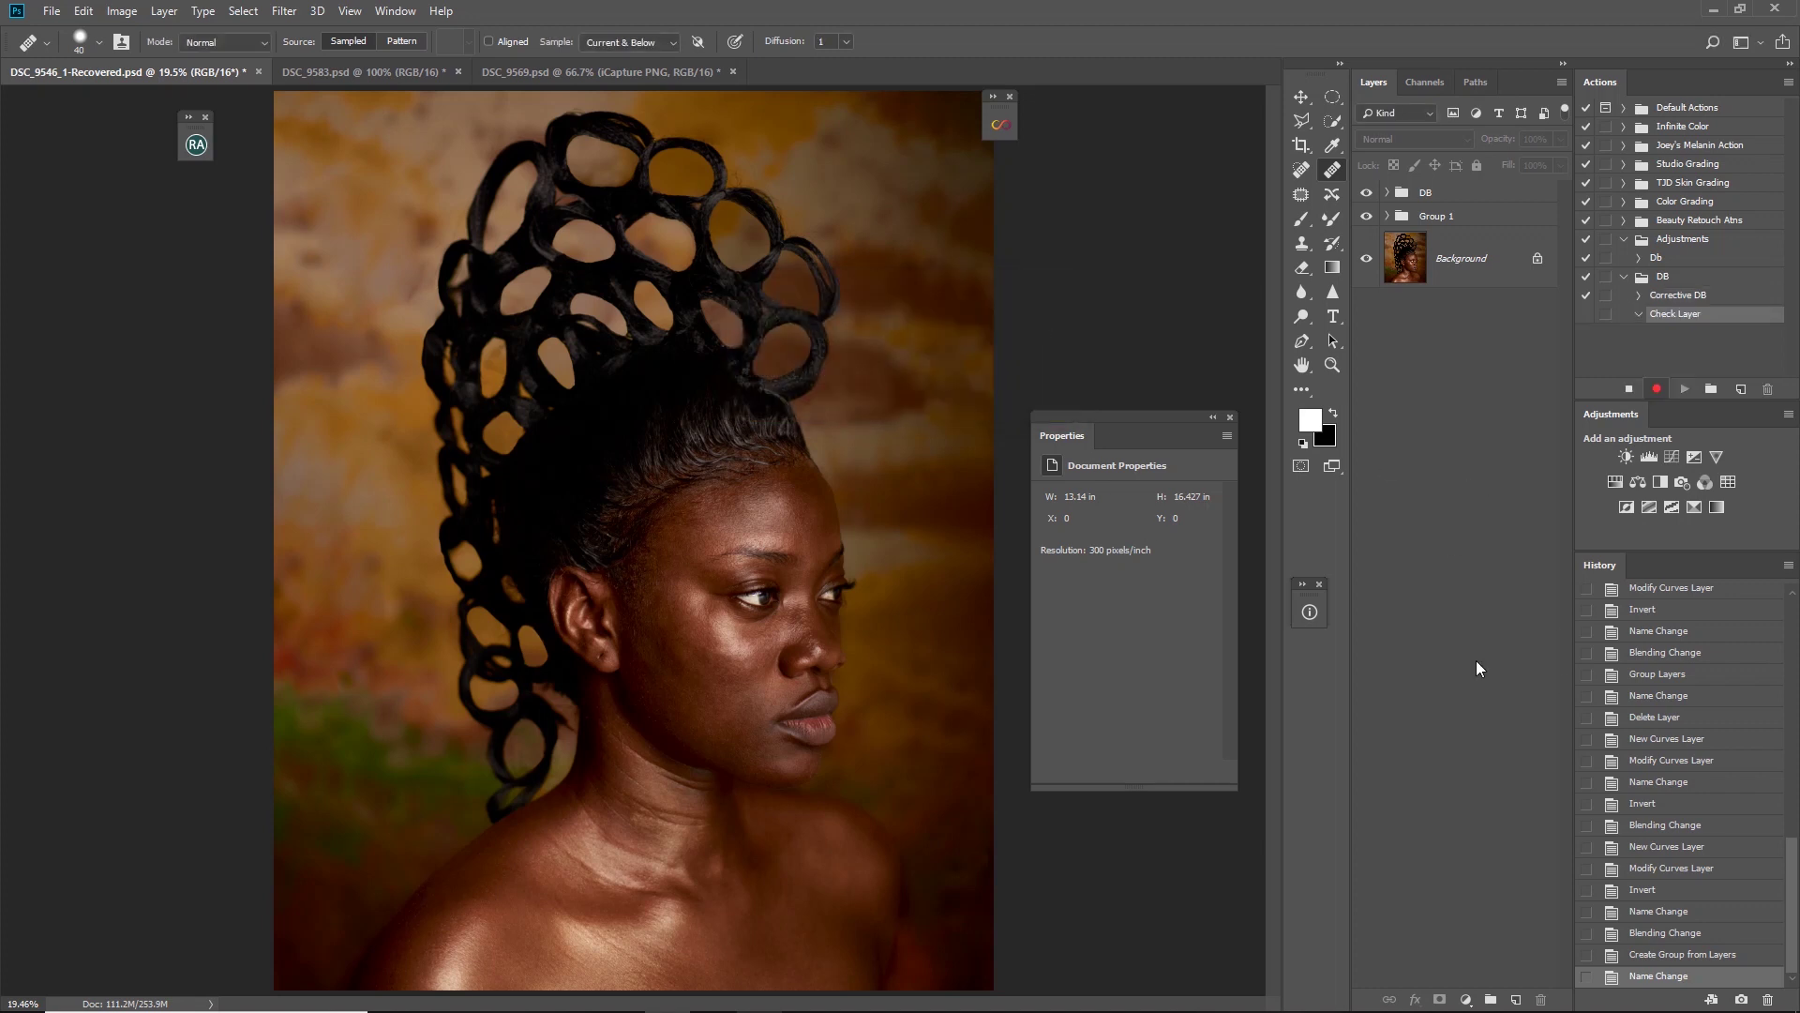
Add a Solid Color fill layer in neutral gray 8e8e8e above the DB group and set its blend mode to Color
click(1468, 998)
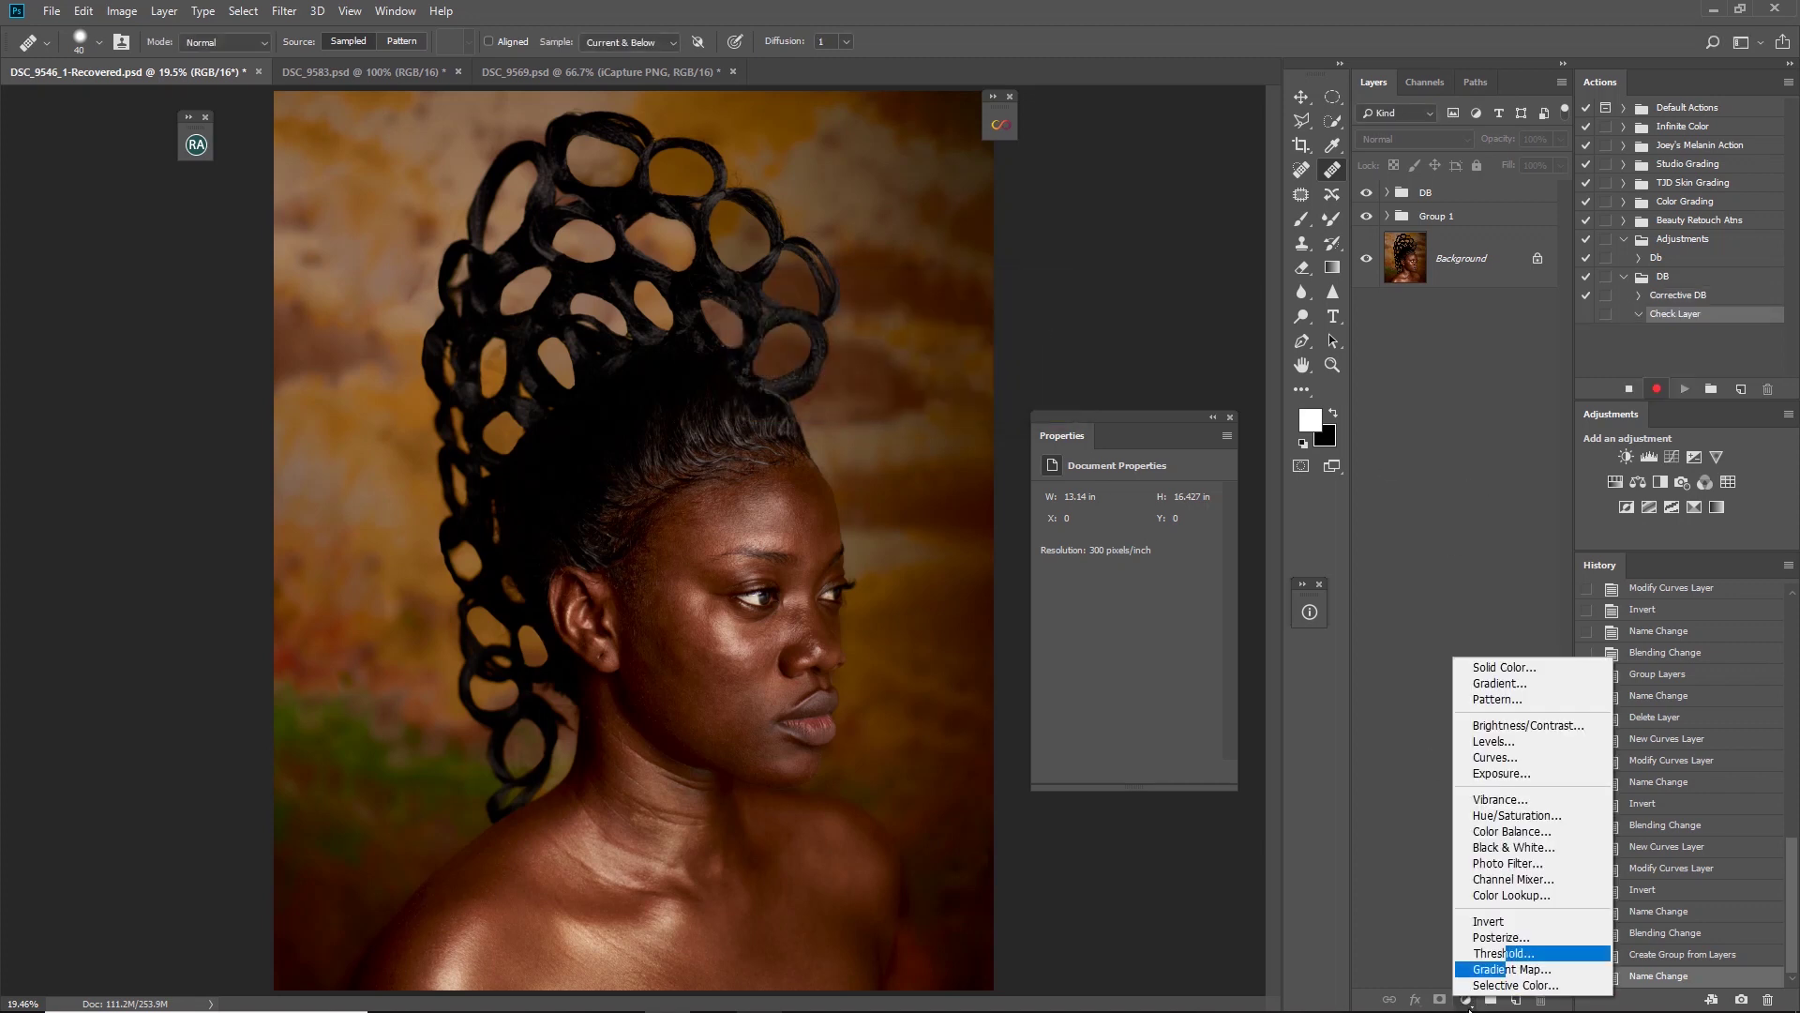
click(1509, 669)
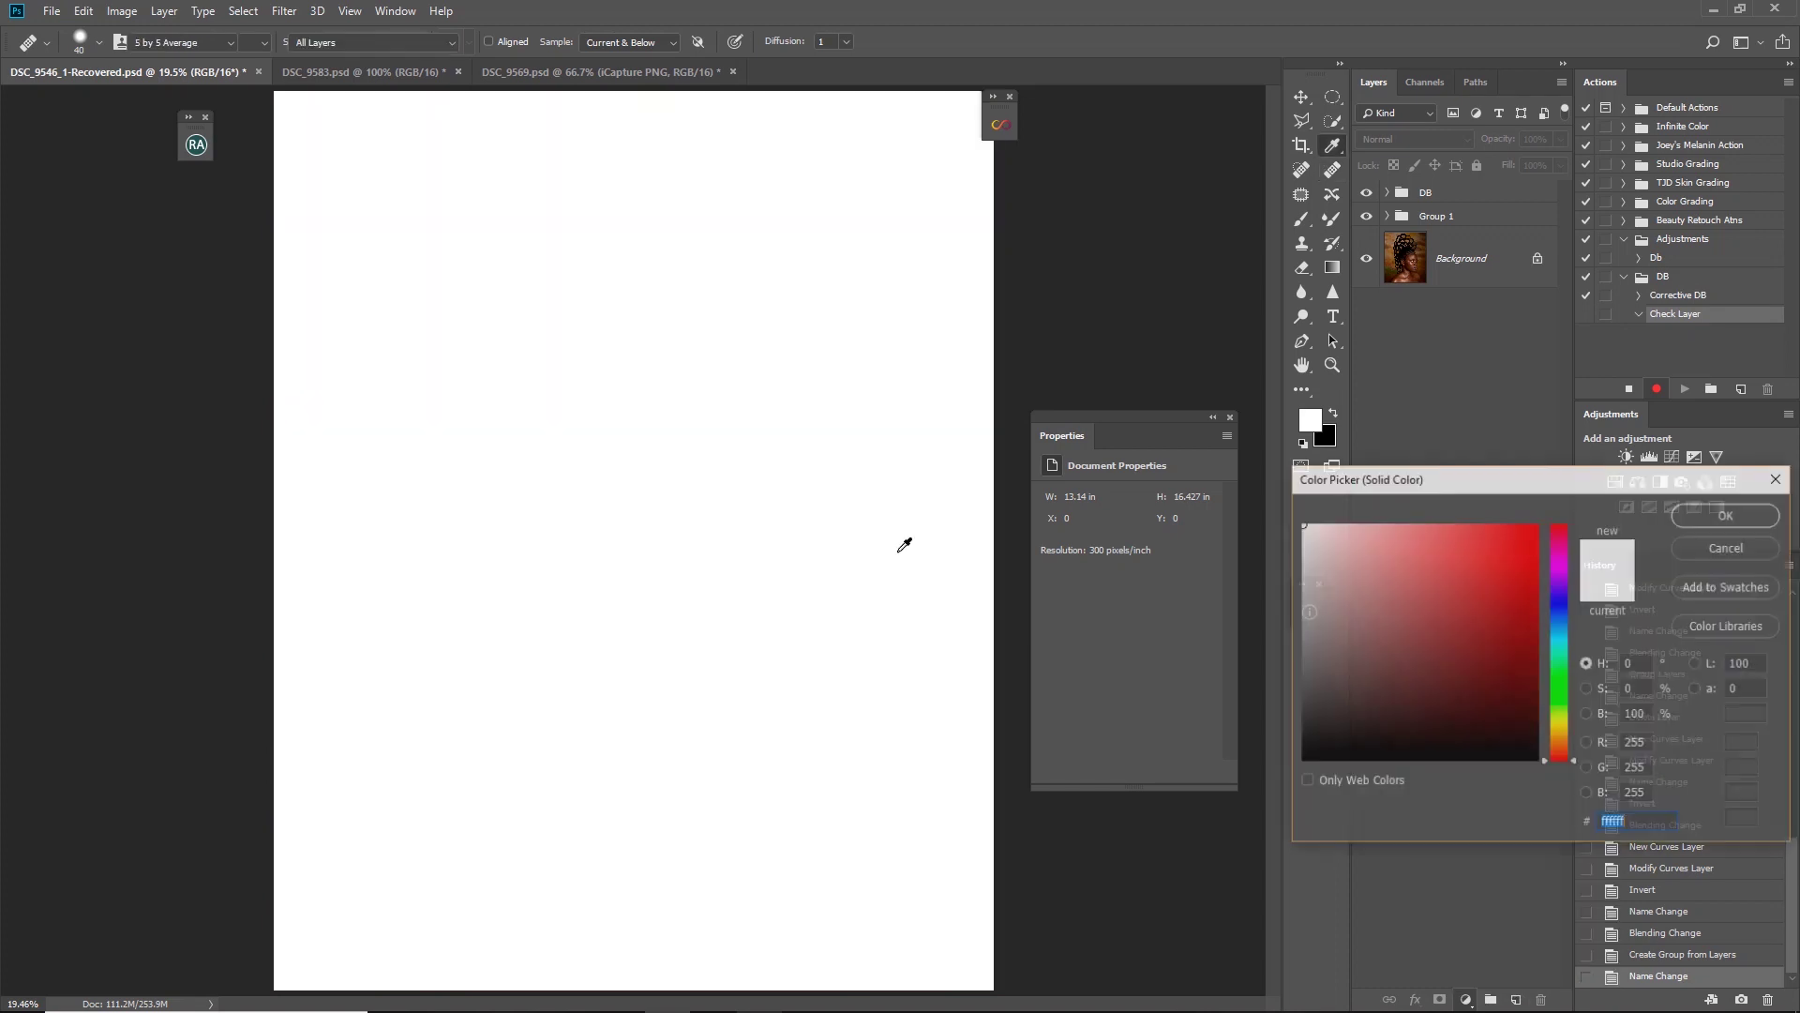
drag(1294, 627, 1221, 630)
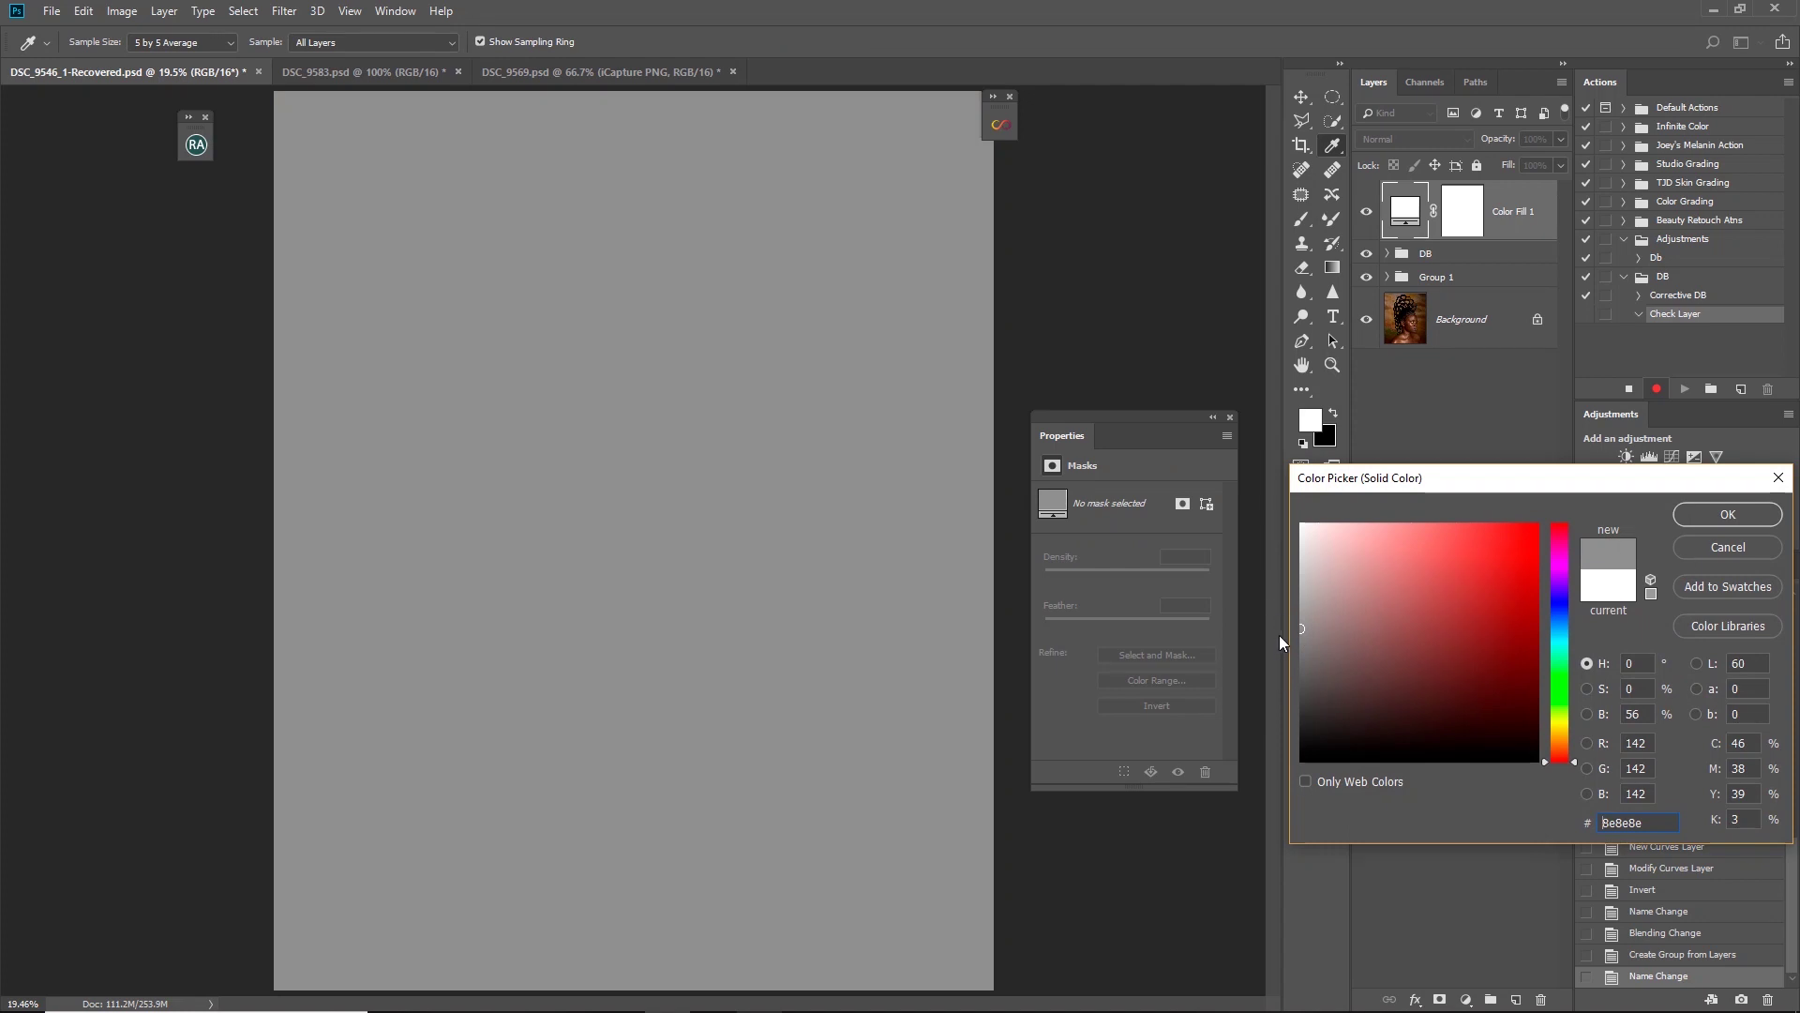
click(1728, 514)
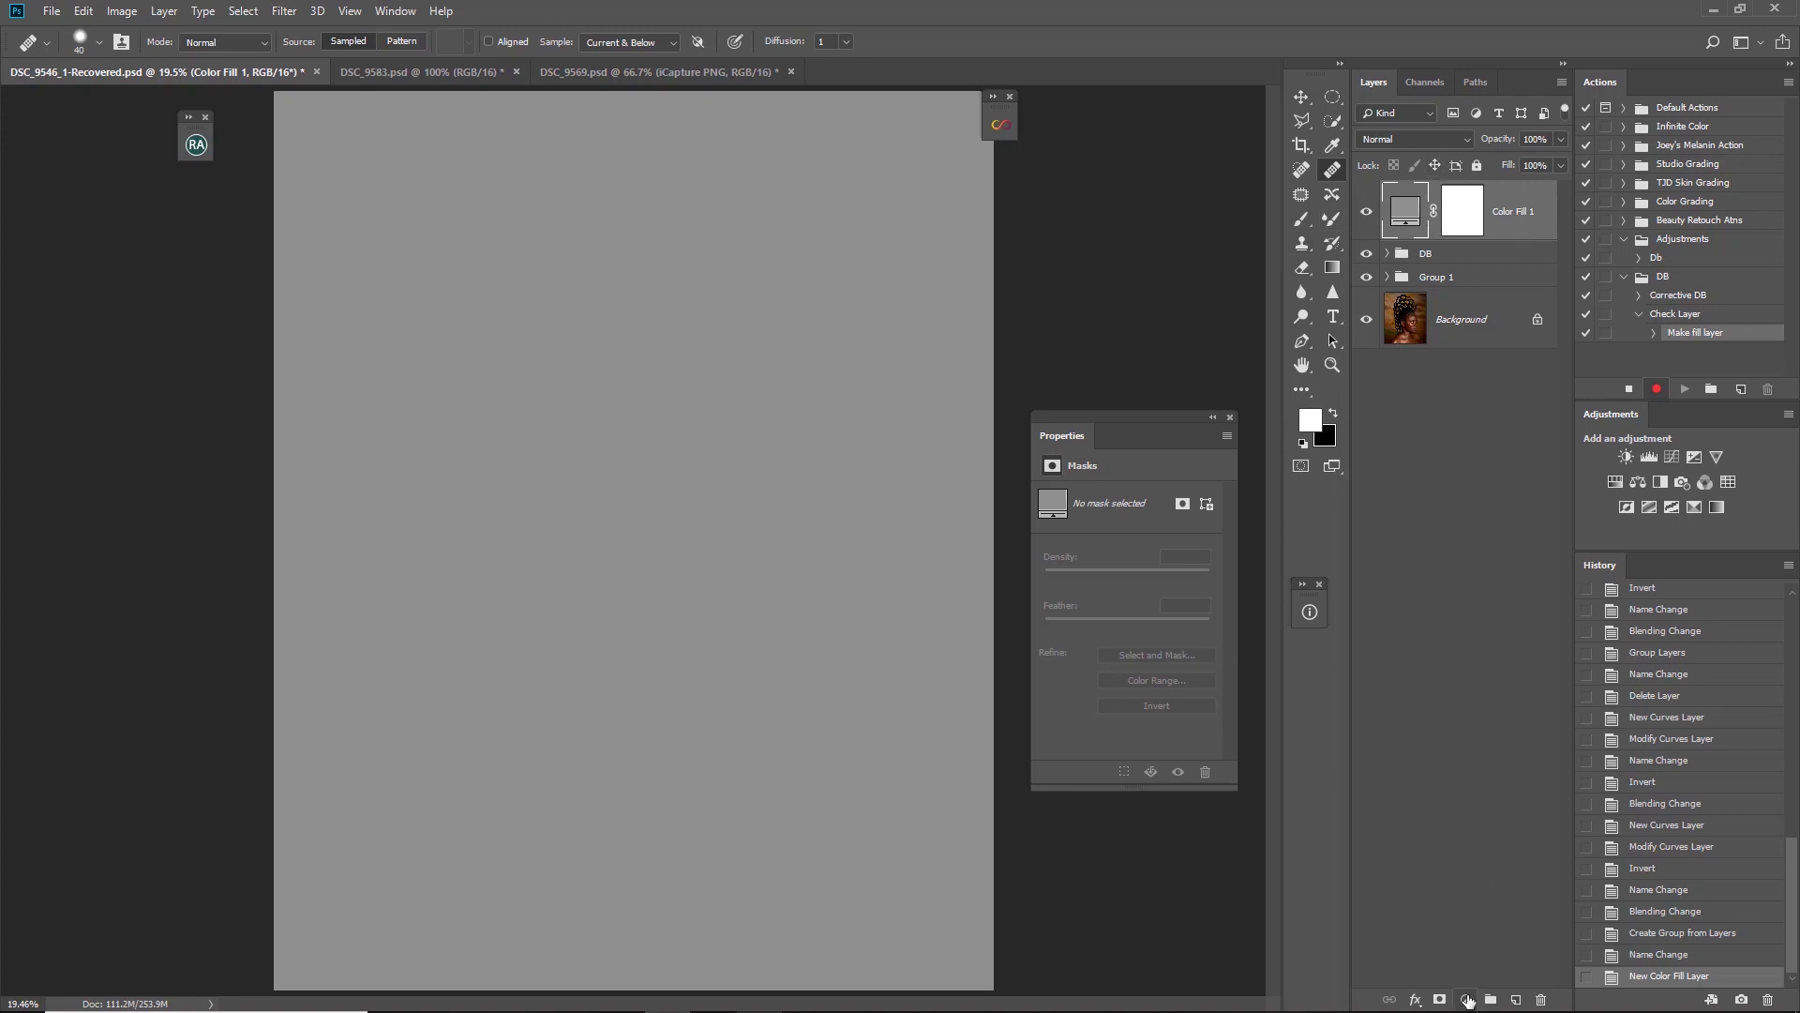
click(1393, 139)
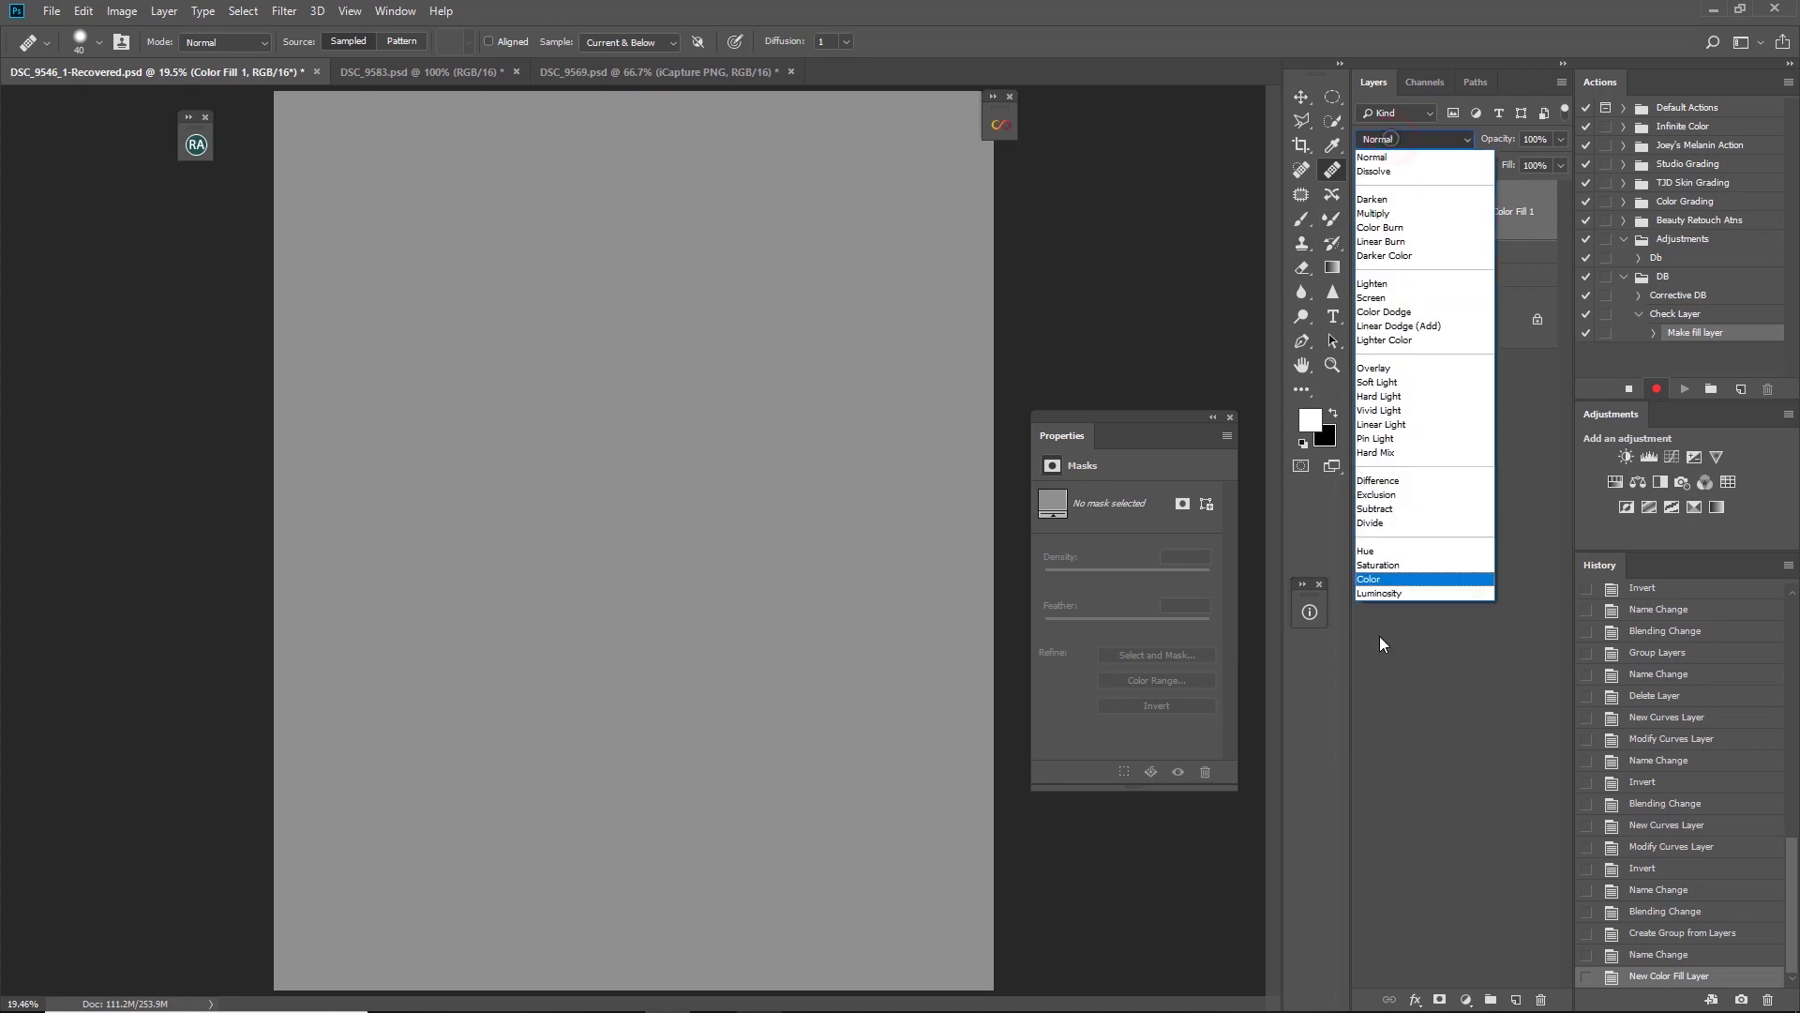
click(1371, 588)
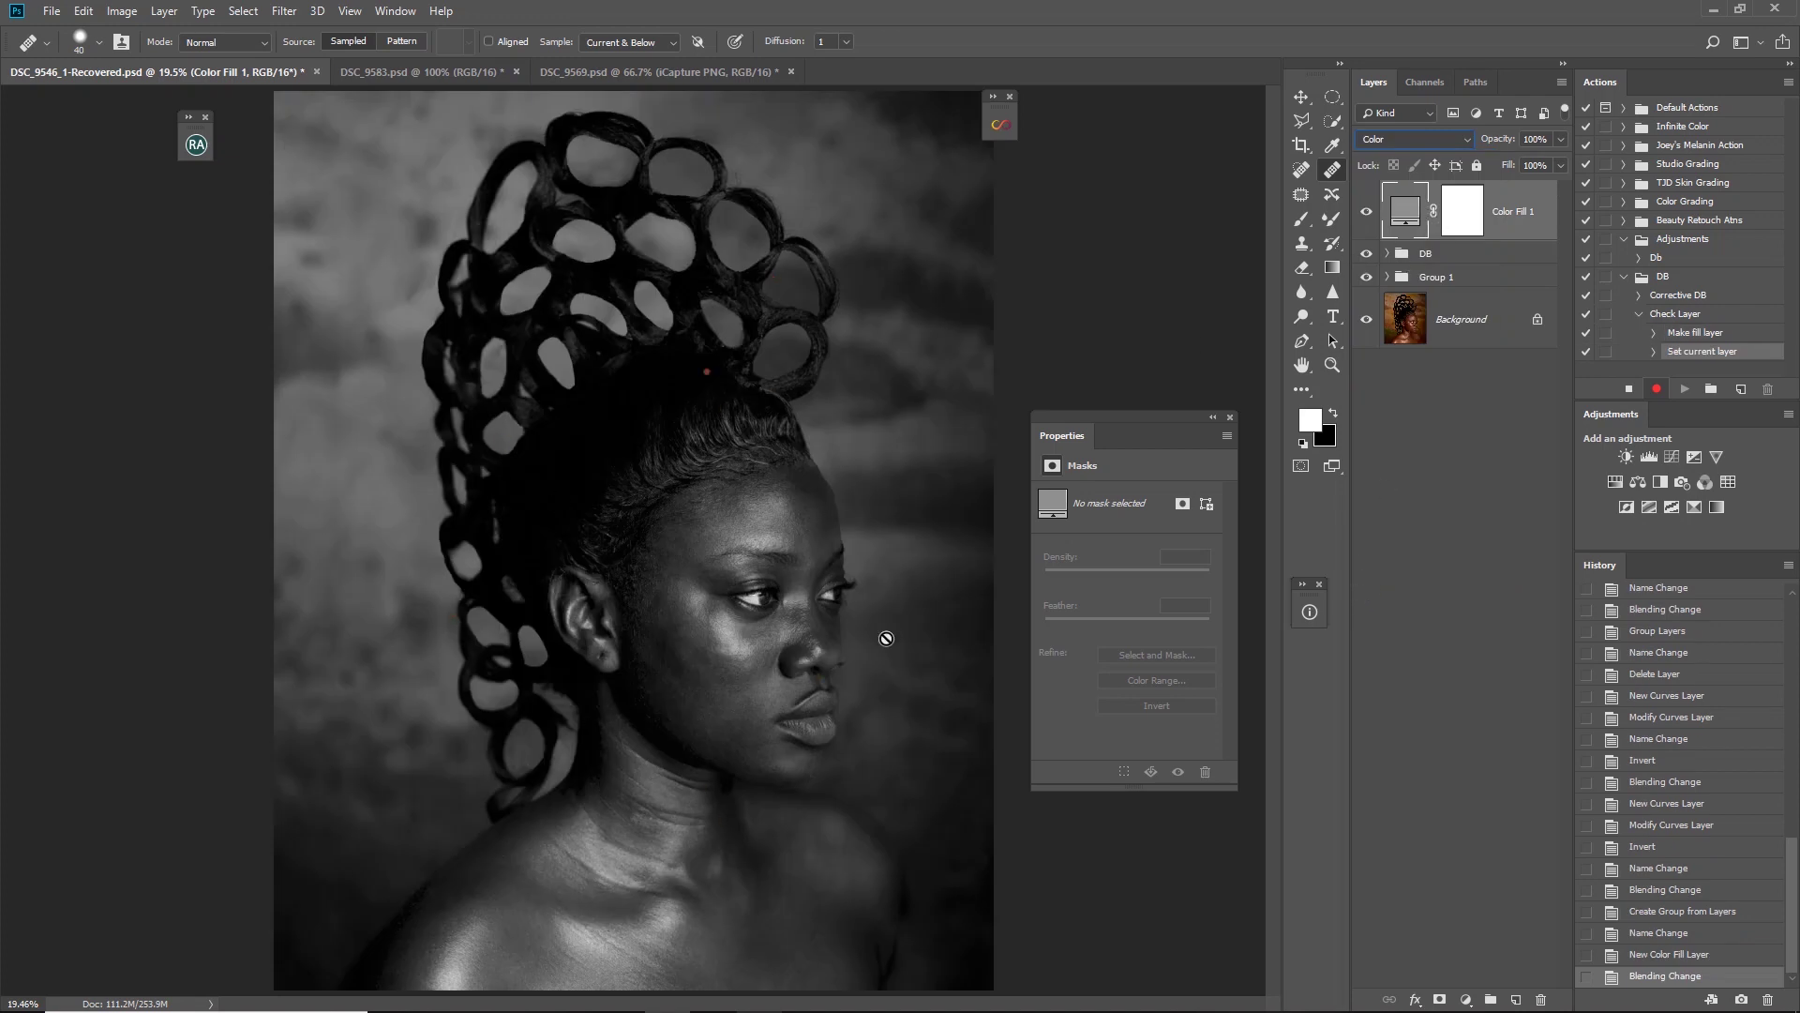
Try the Luminosity blend mode on the gray fill layer and return it to Color
click(1418, 133)
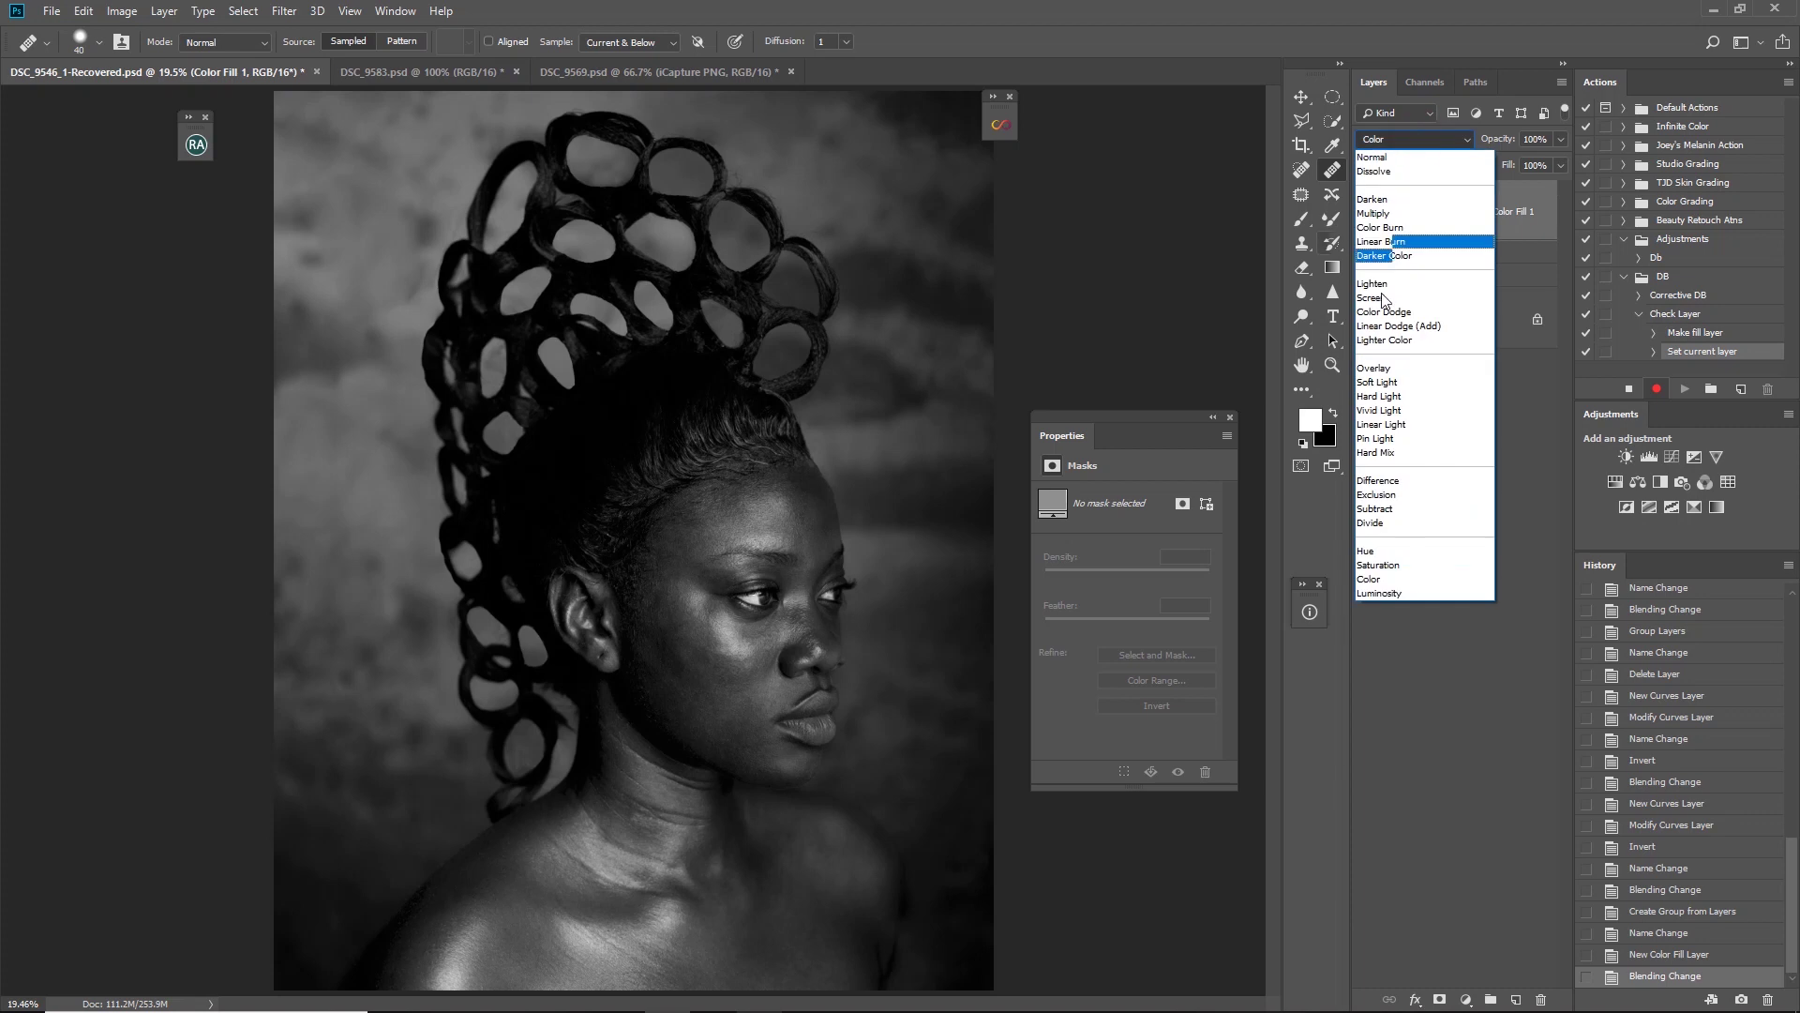
click(1394, 587)
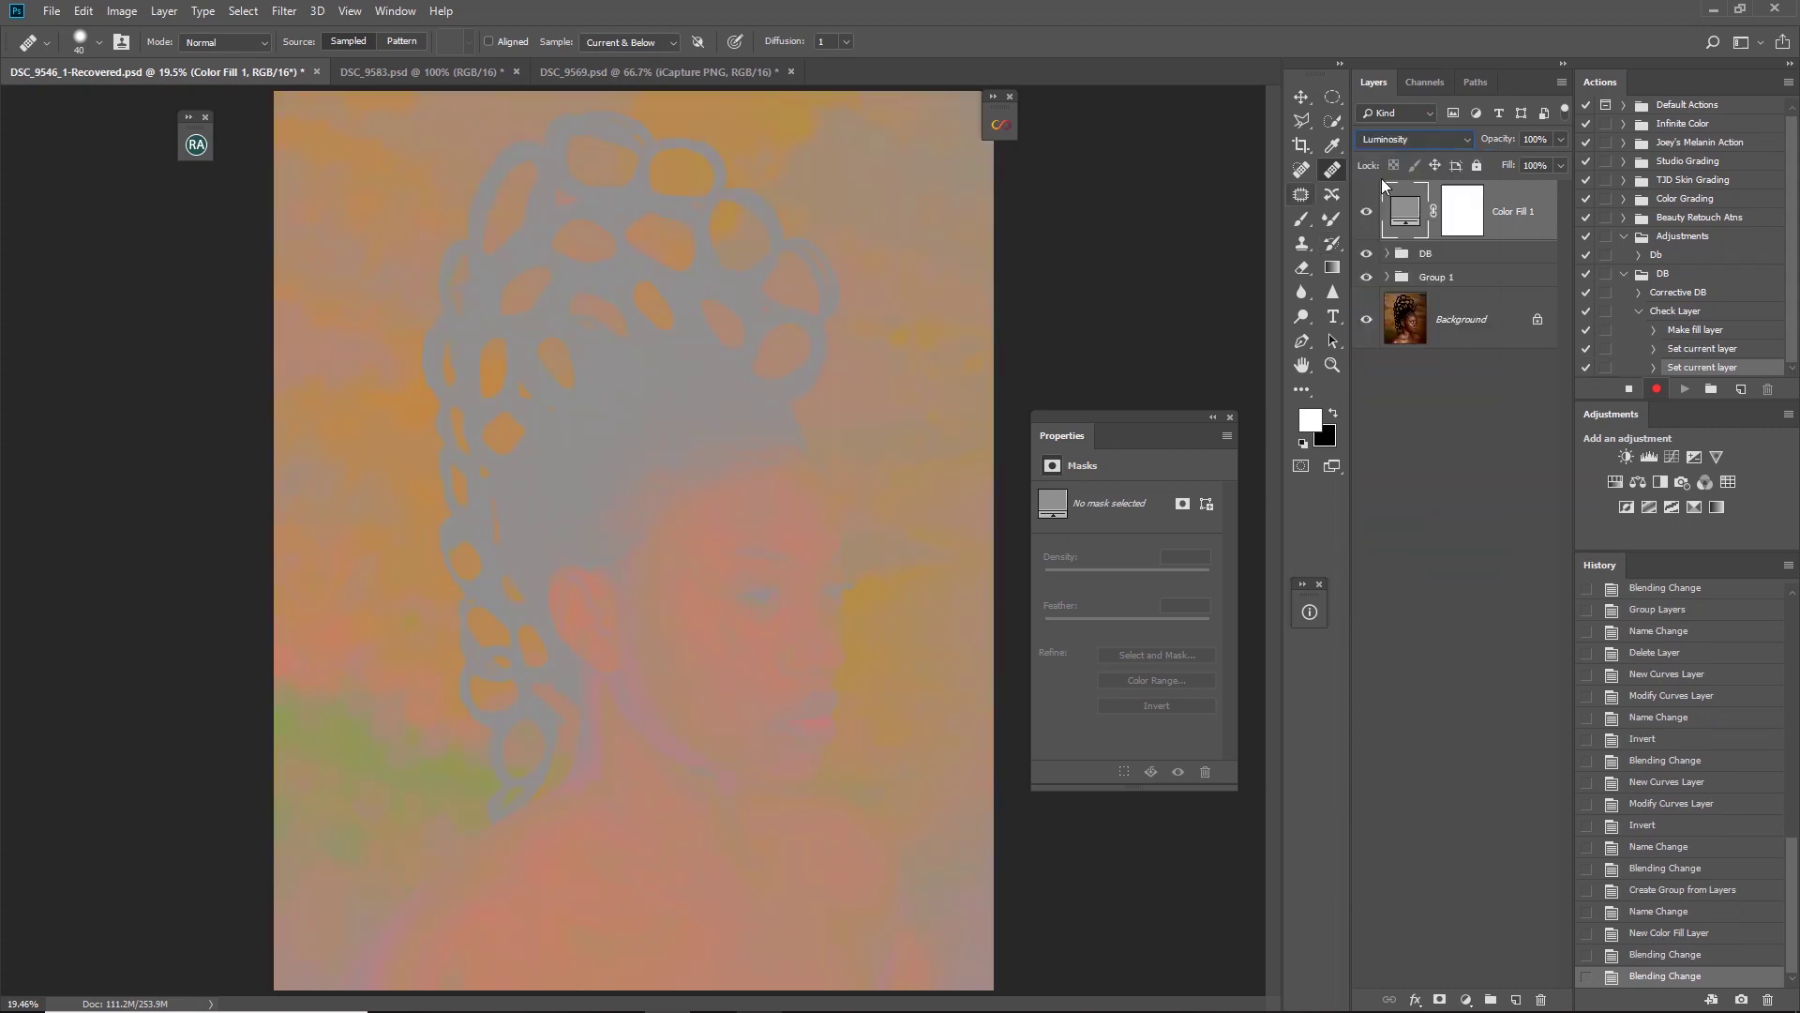
click(1409, 133)
click(1378, 592)
click(1413, 142)
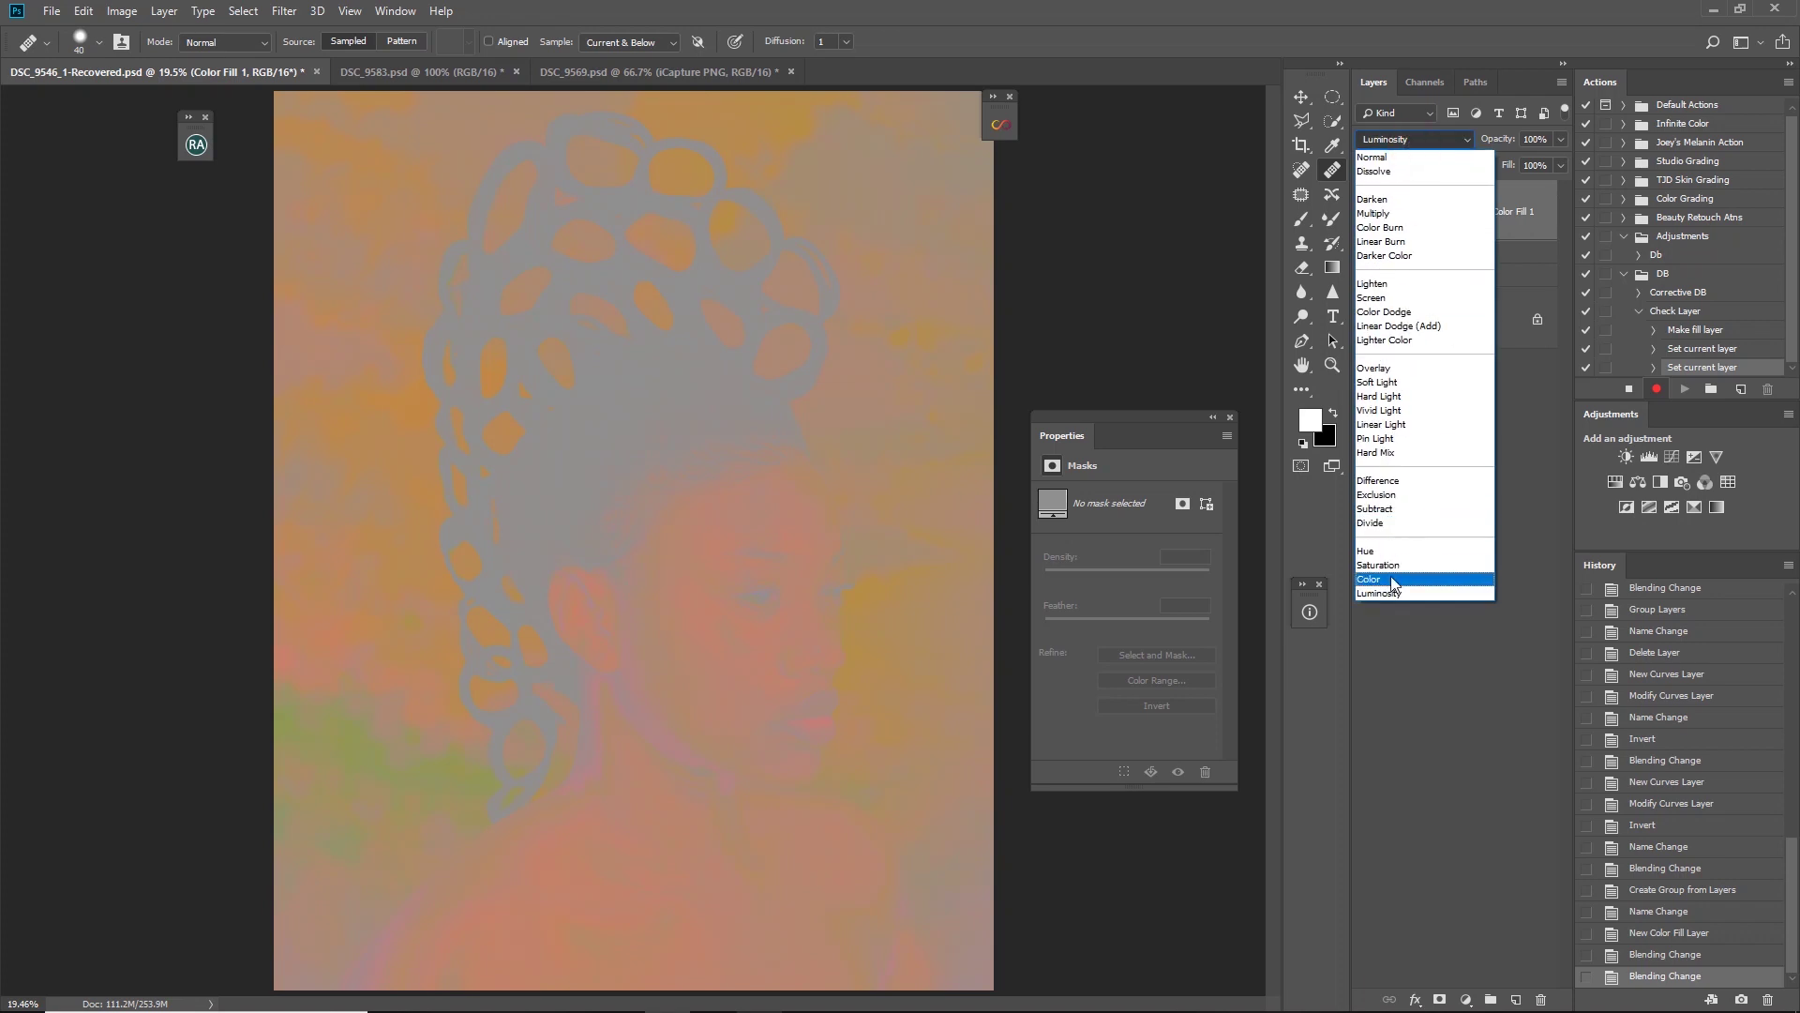
click(1394, 577)
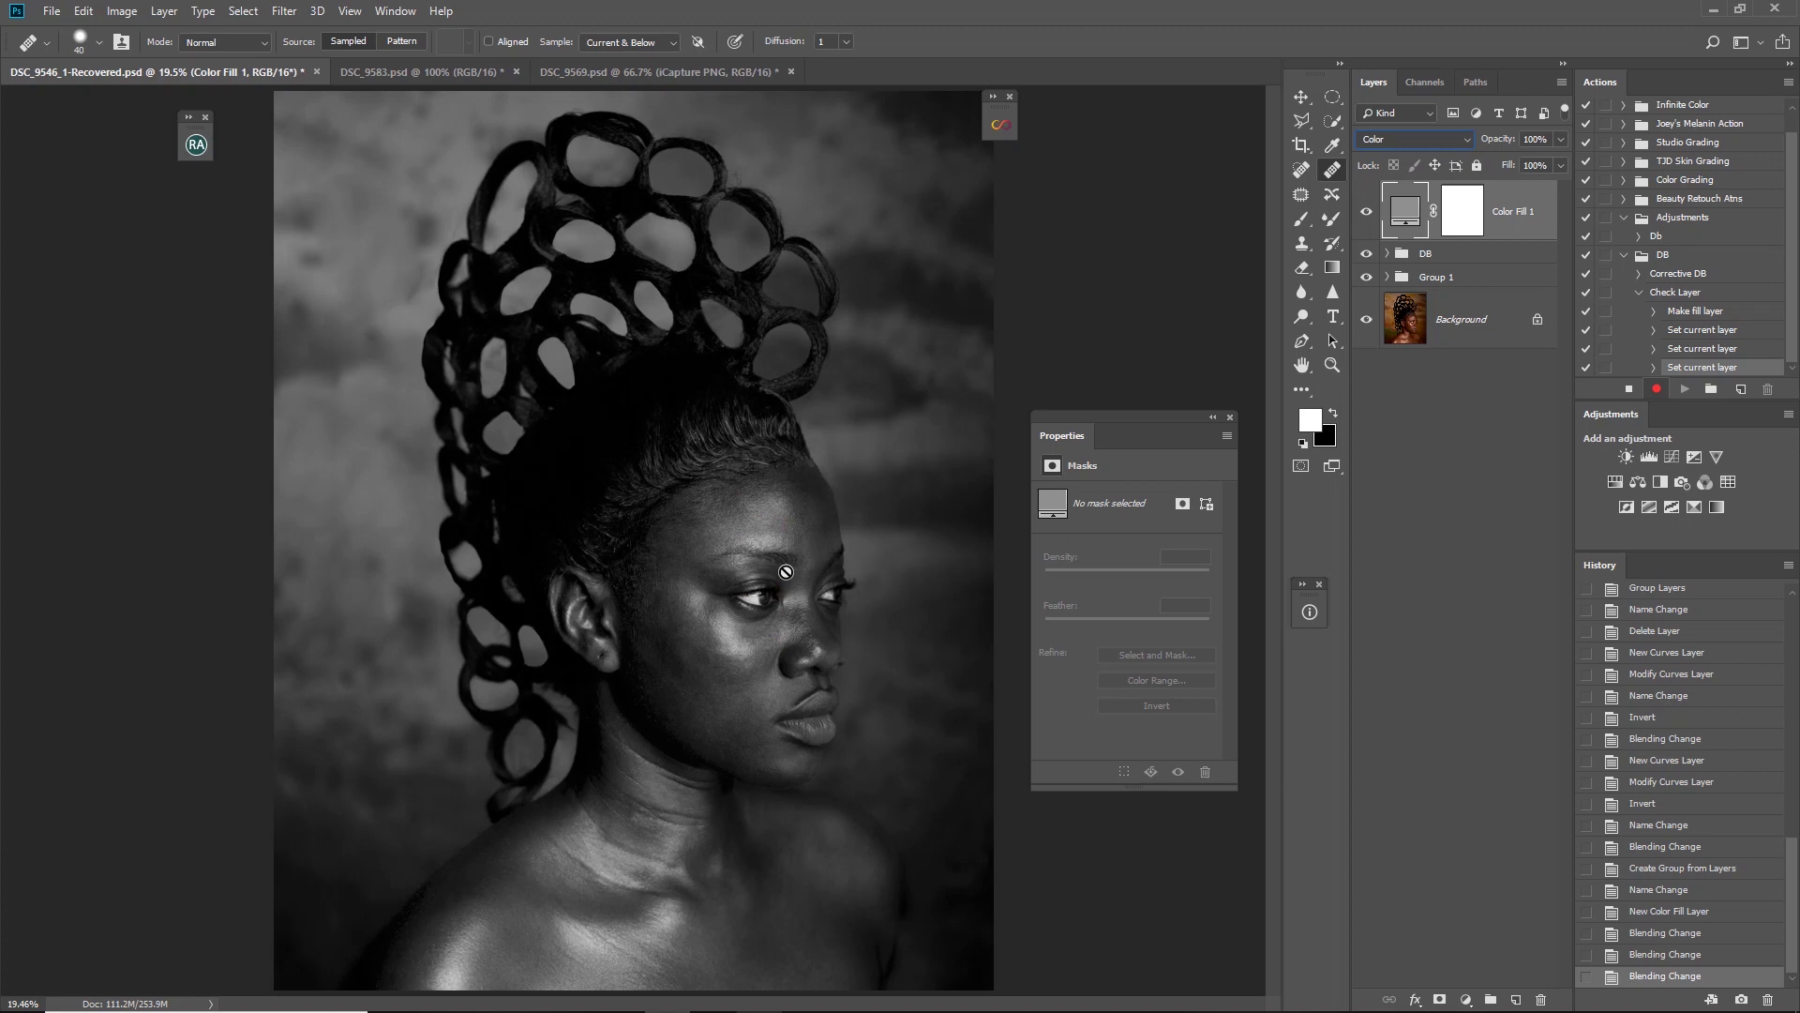
Add a Brightness/Contrast adjustment layer above the gray fill, setting Brightness to 5 and increasing Contrast
click(1468, 1001)
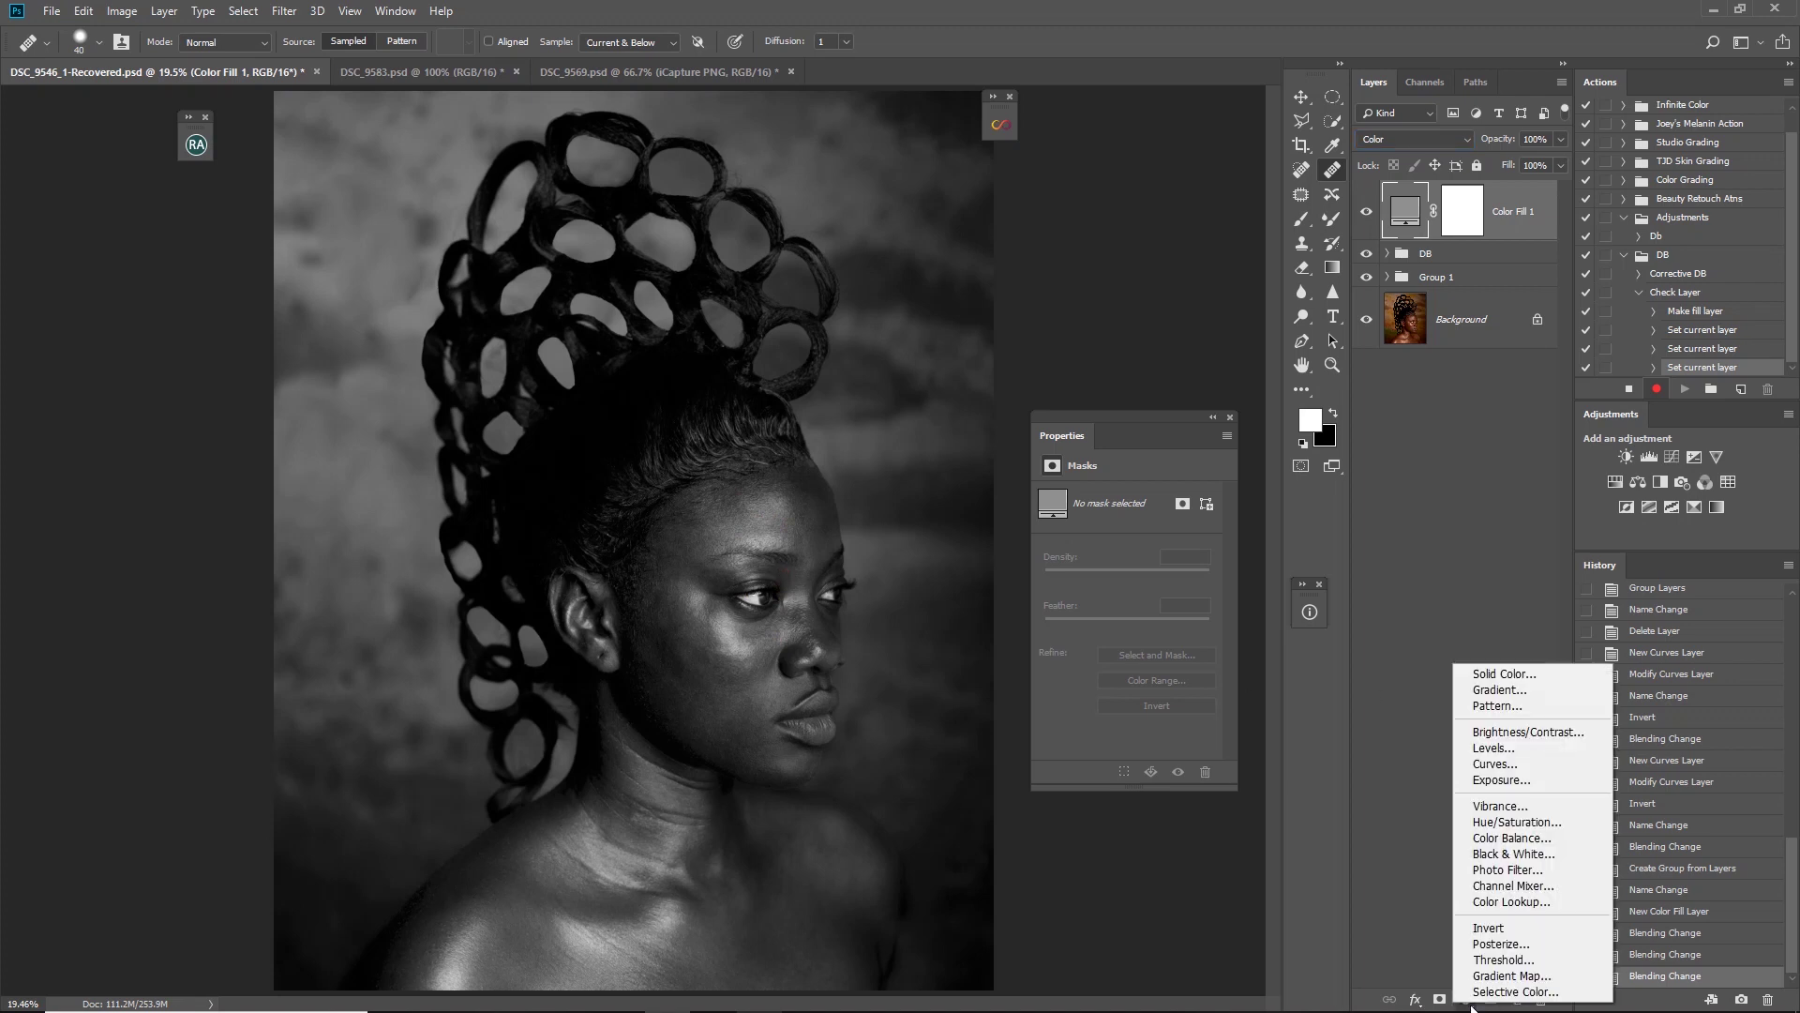
click(1523, 734)
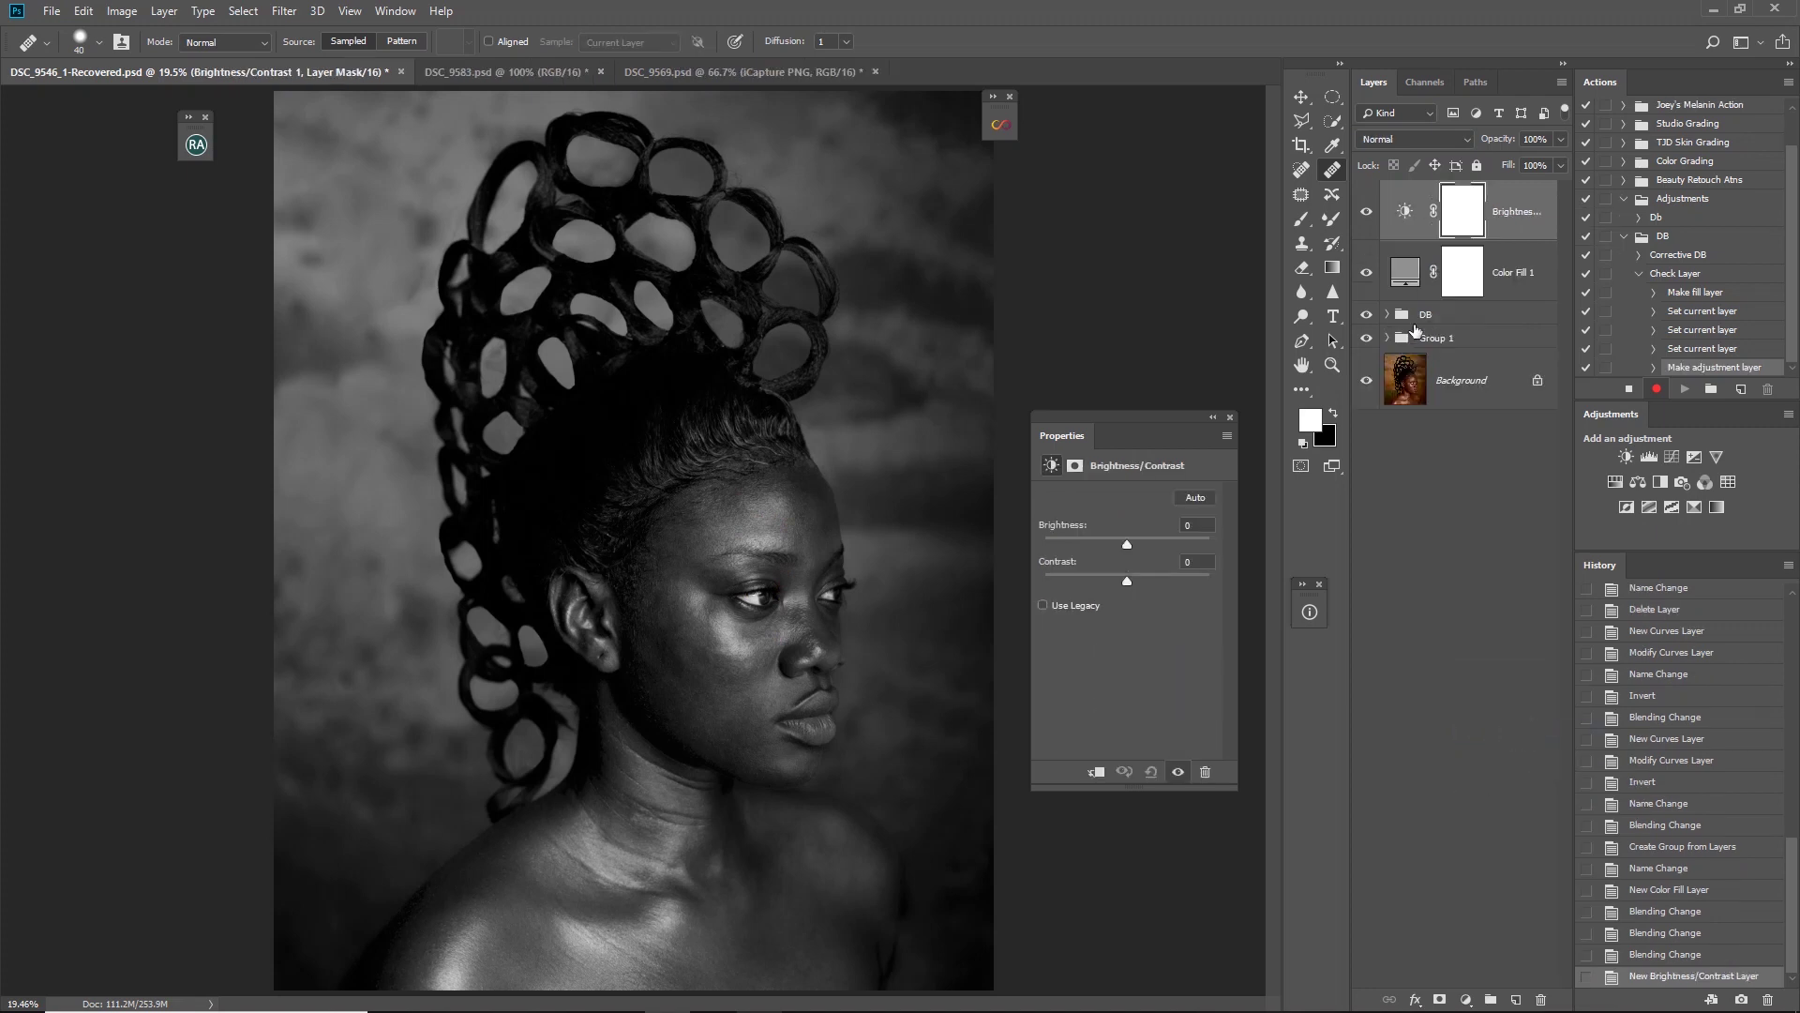
click(1404, 211)
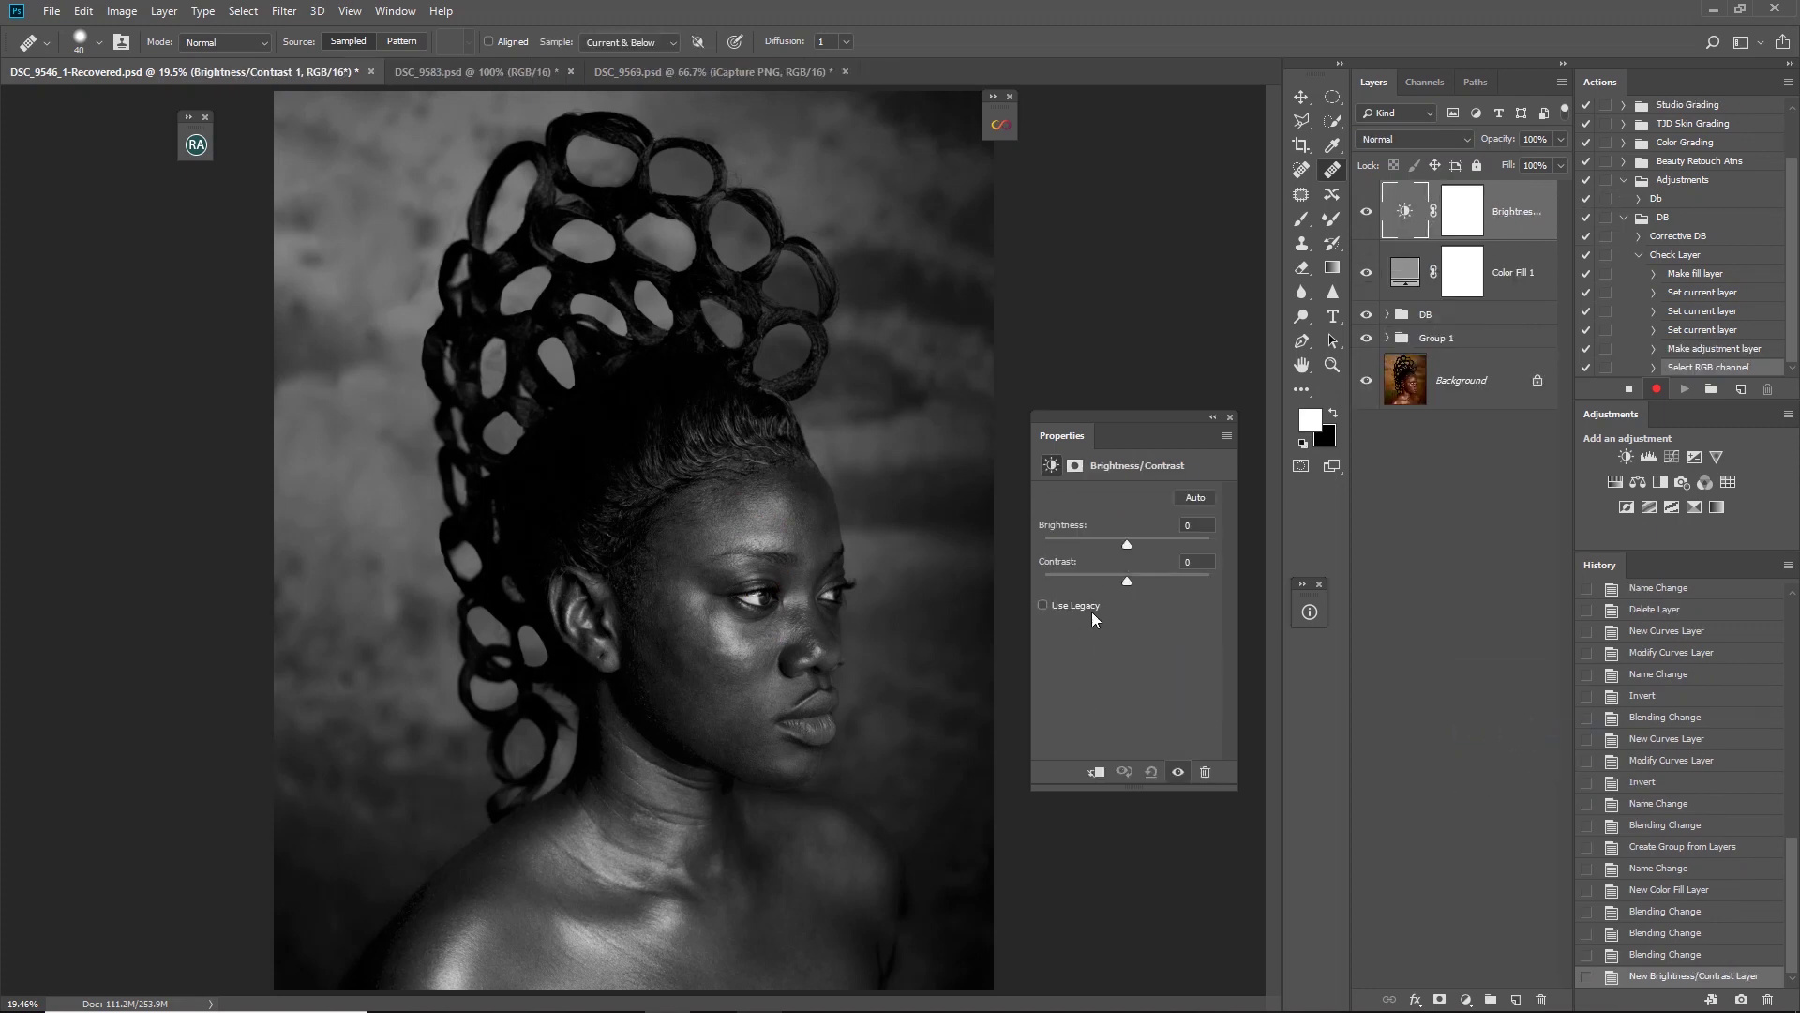
drag(1137, 589, 1159, 603)
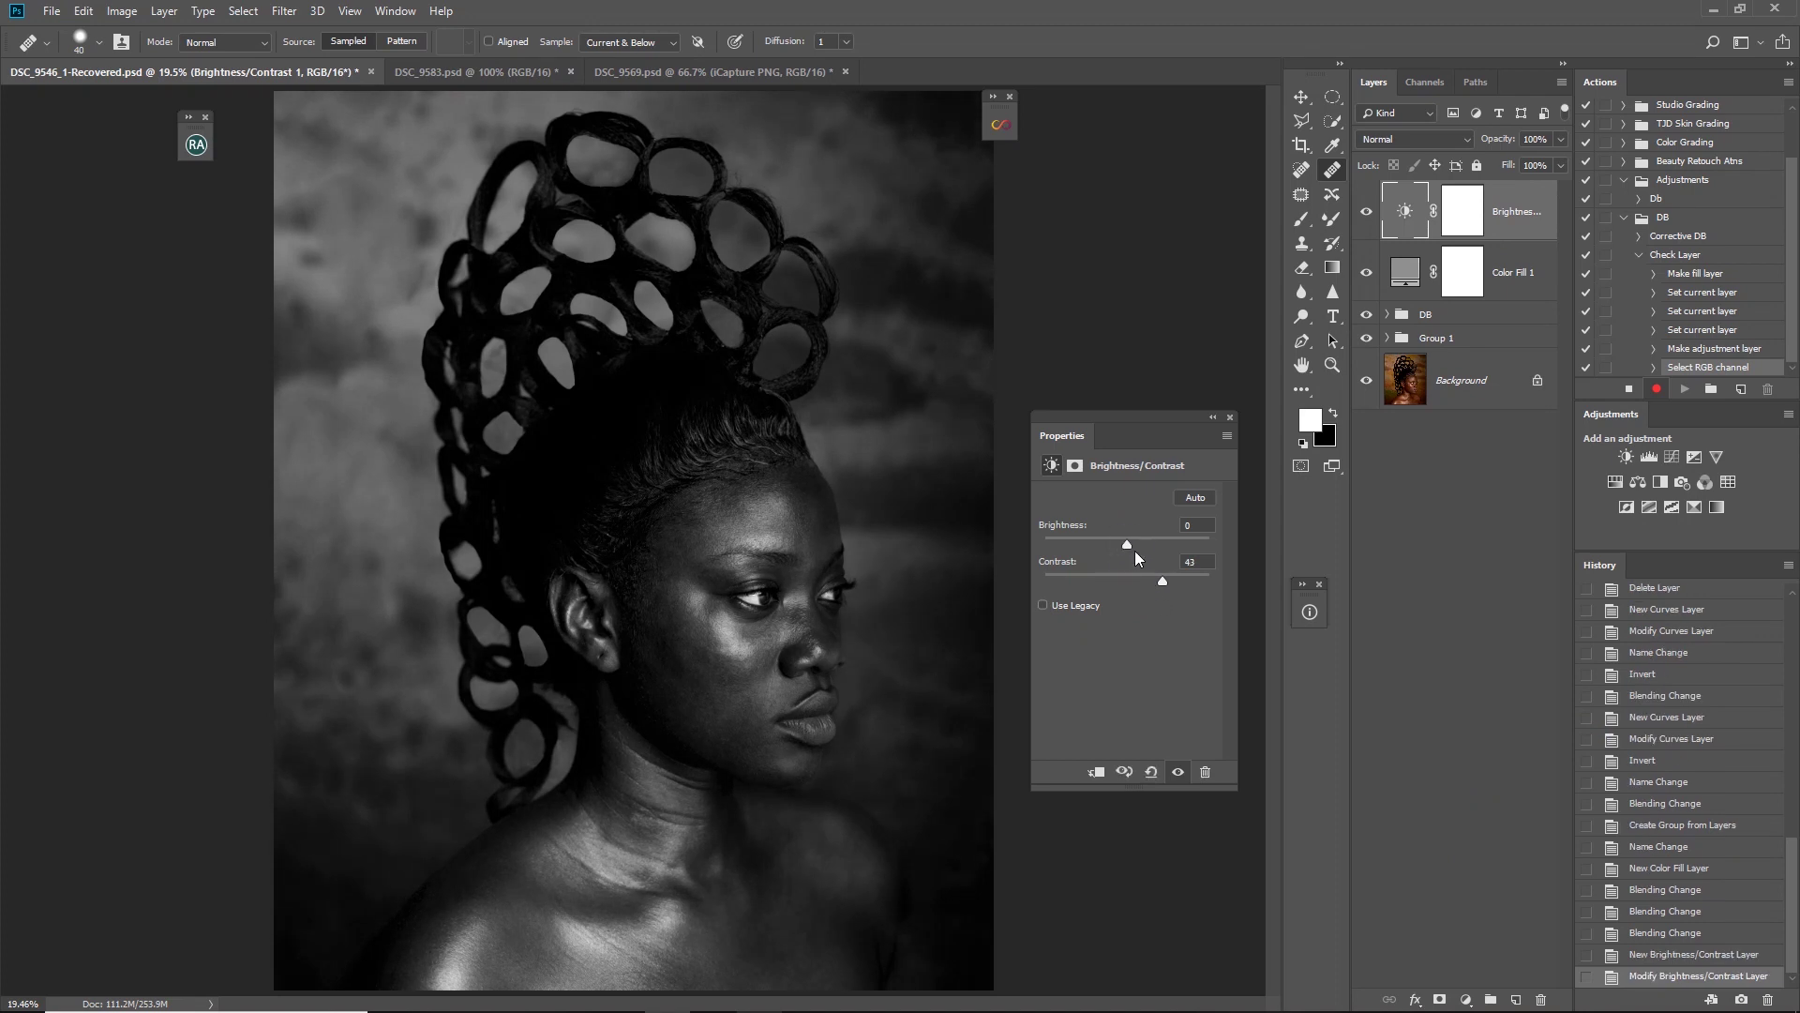
drag(1127, 544, 1130, 548)
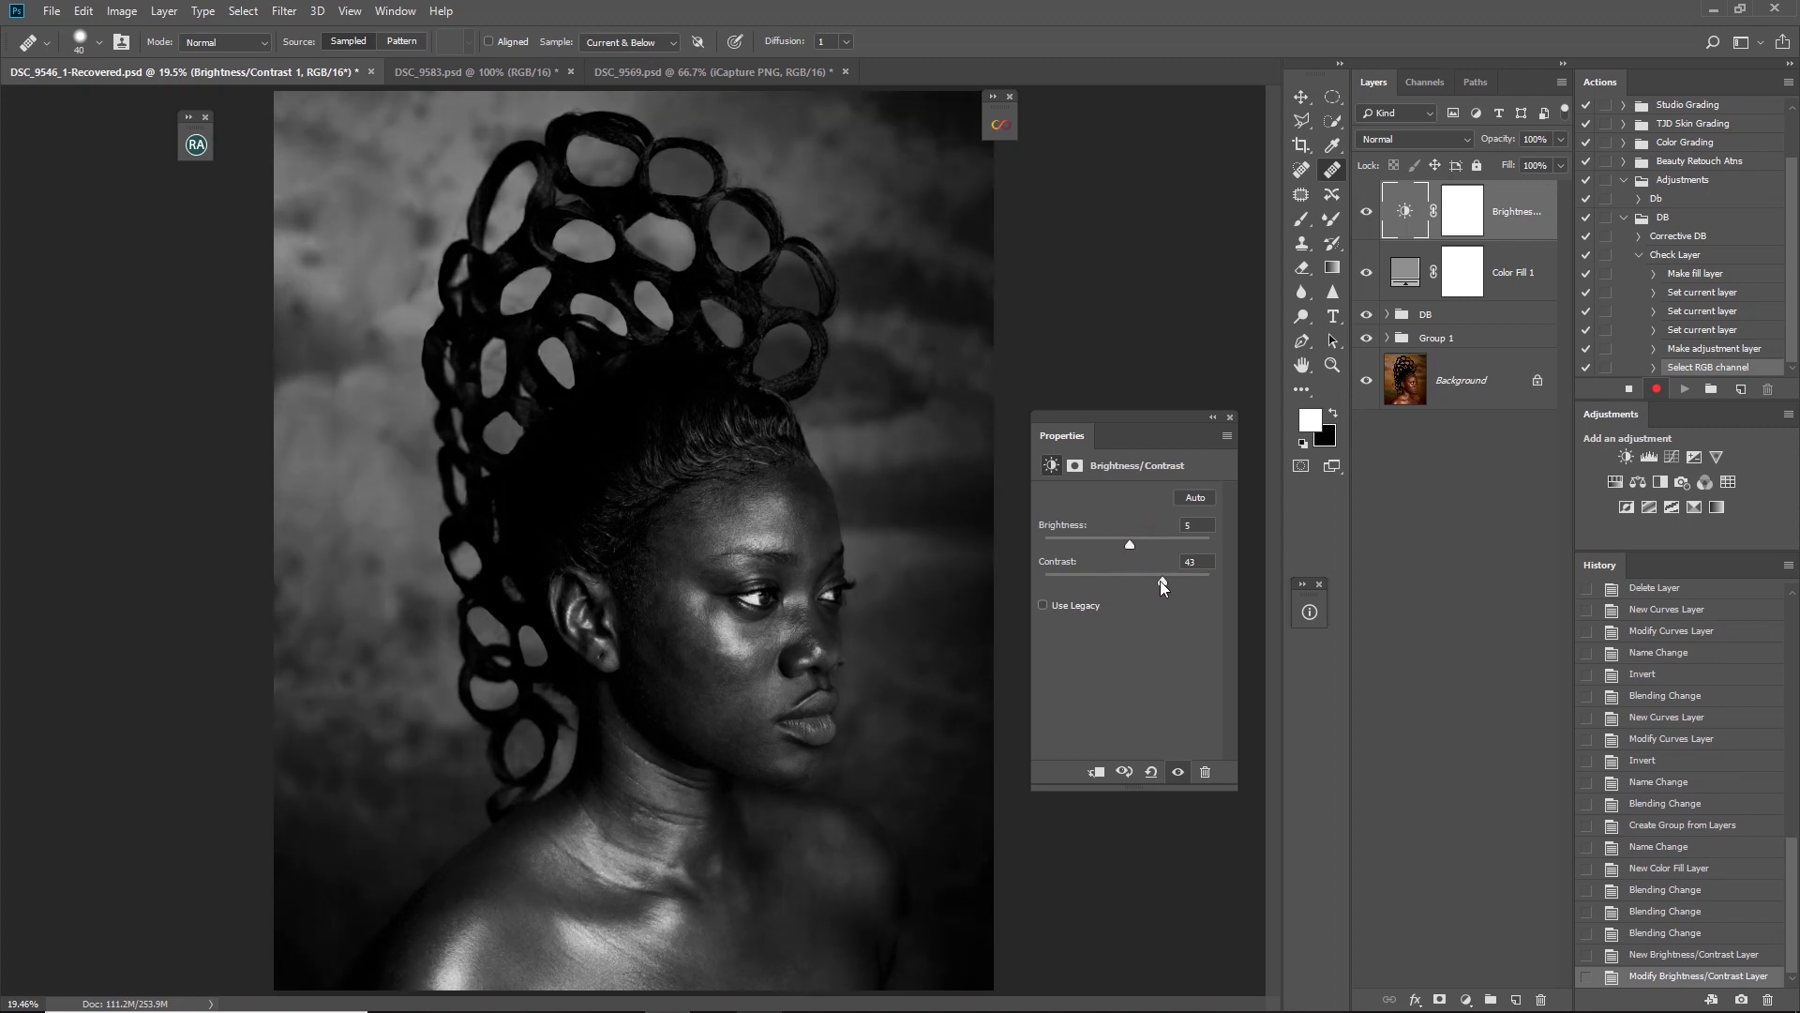
click(1161, 581)
drag(1145, 582, 1153, 583)
Group the Brightness/Contrast and gray fill layers and name the group CL
shift+click(1522, 279)
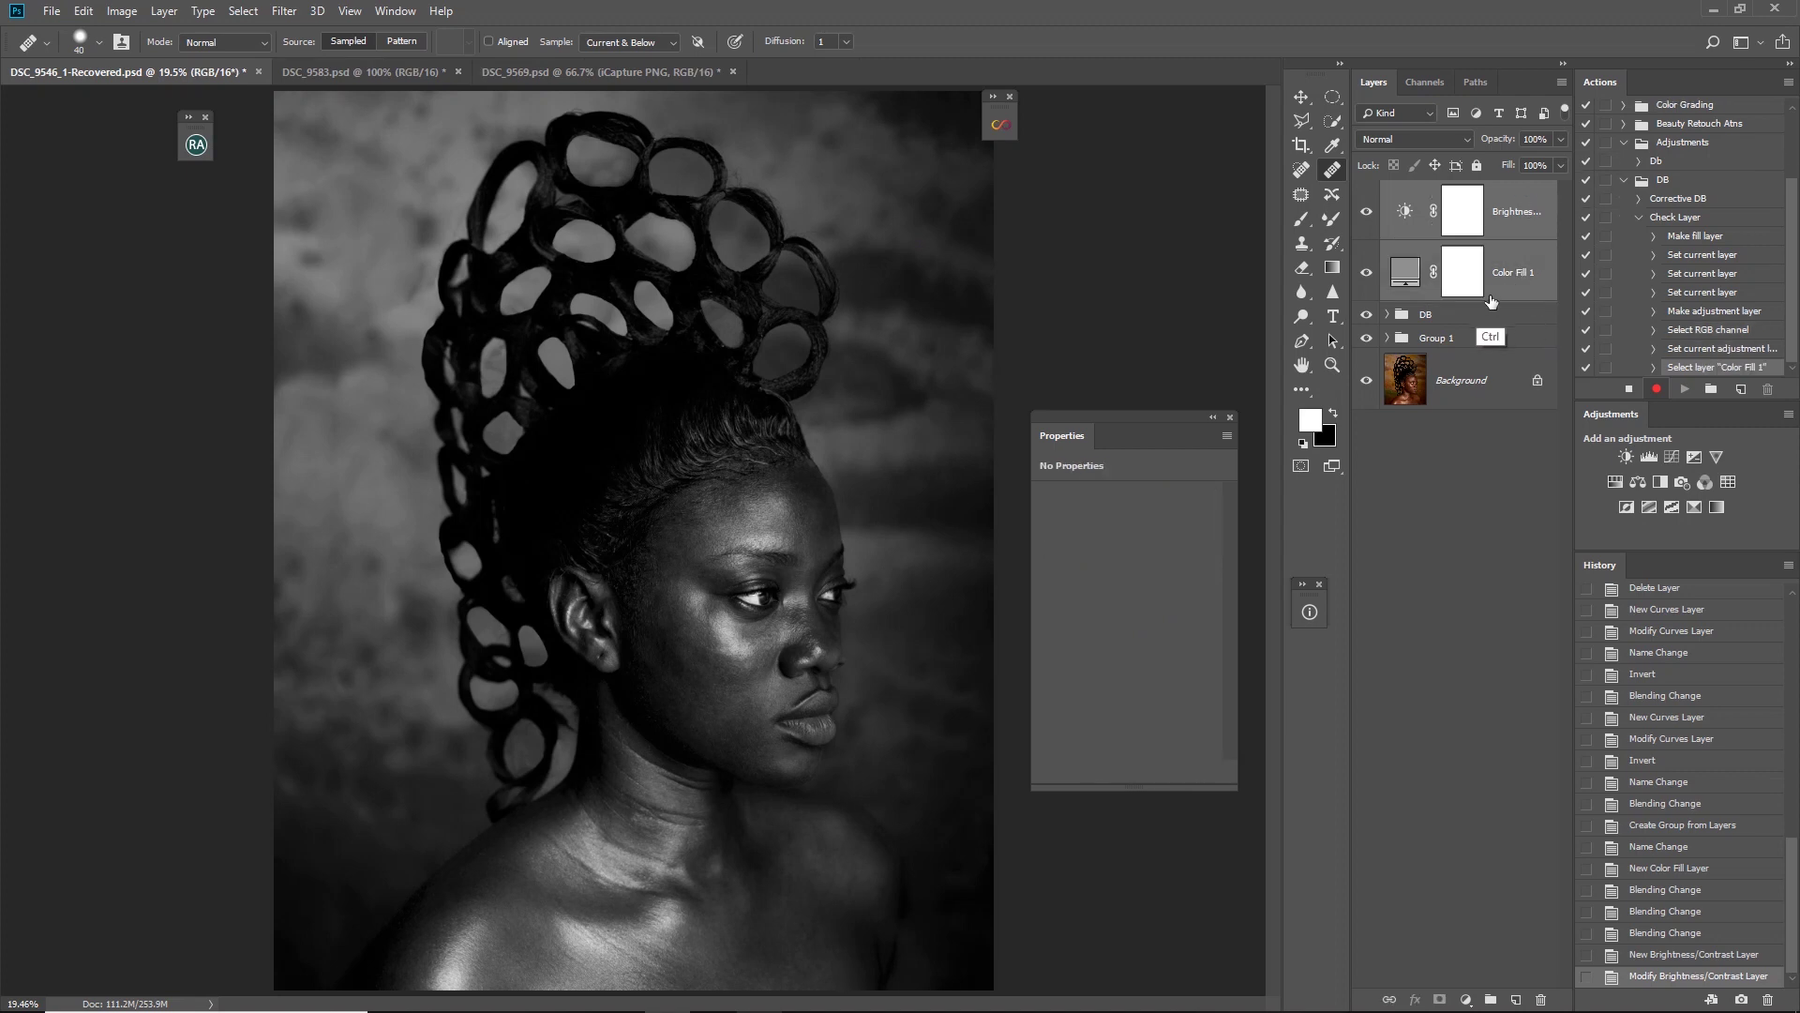
key(ctrl+g)
double_click(1436, 192)
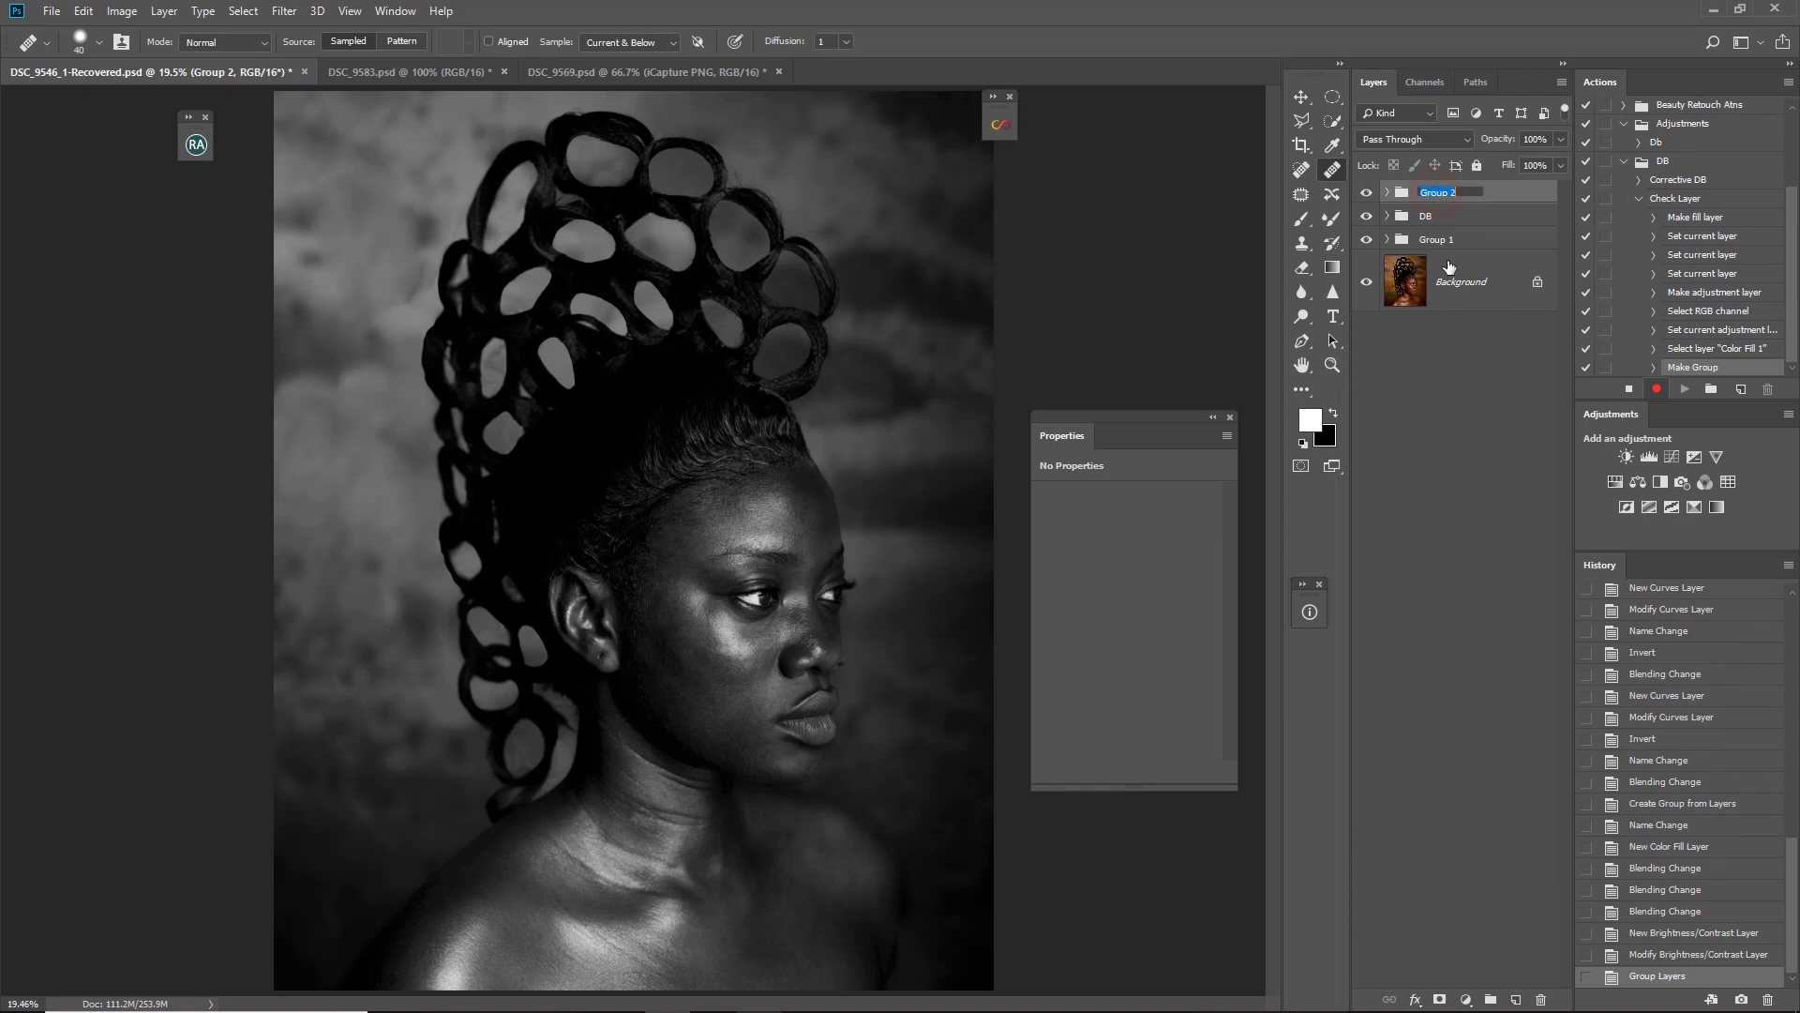
text(CL)
key(Return)
Hide and show the CL group, stop recording, and collapse the Check Layer action's commands
click(1368, 197)
click(1367, 196)
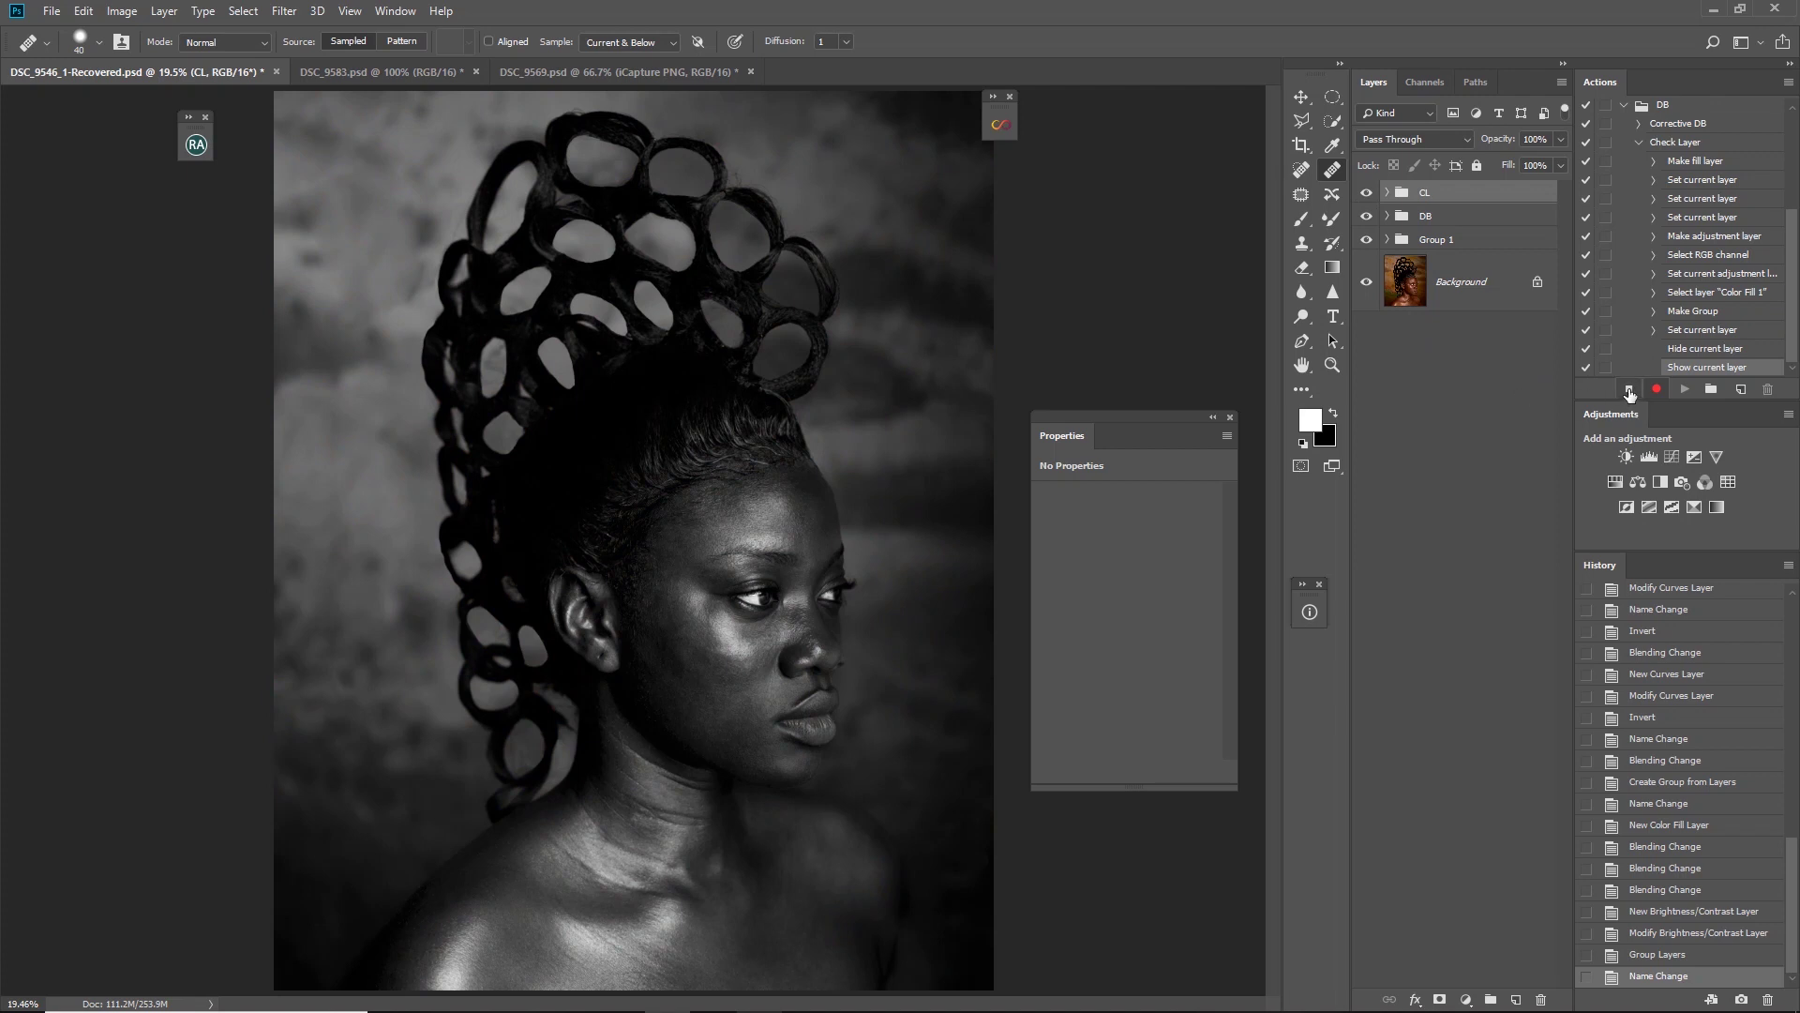
click(1630, 390)
click(1639, 142)
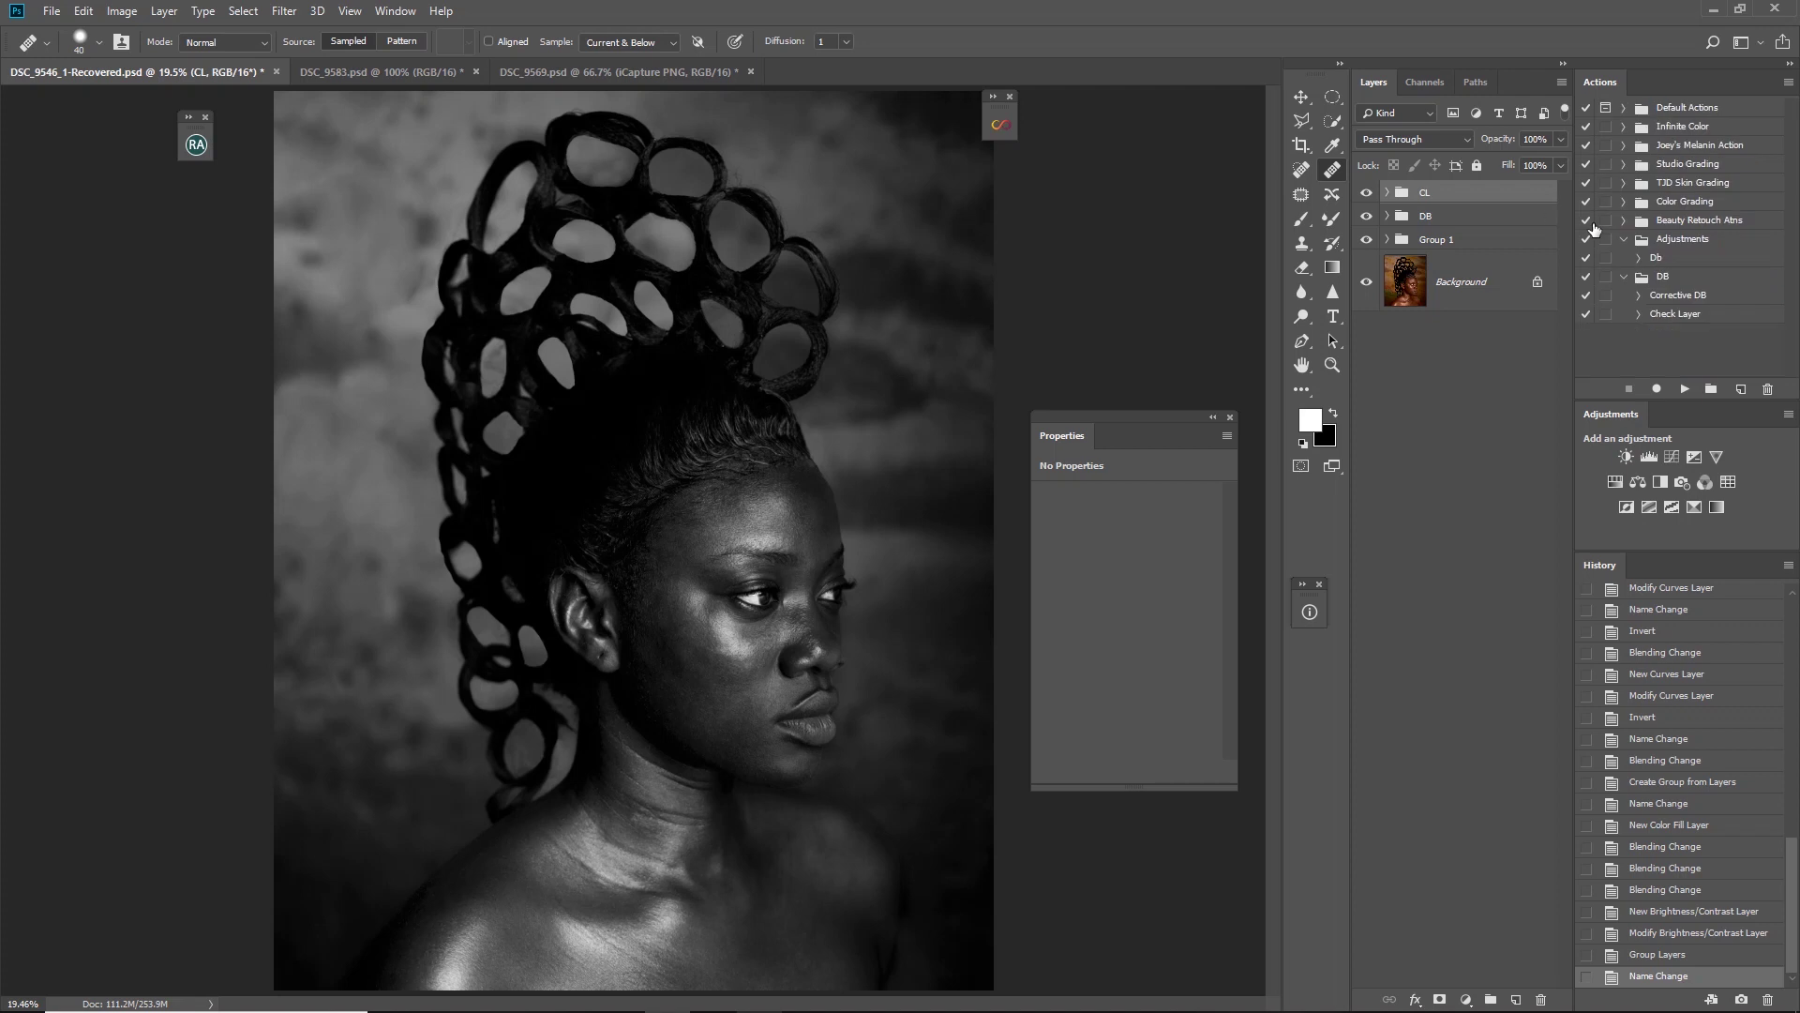
Delete the CL and DB layer groups together
click(1496, 214)
shift+click(1498, 198)
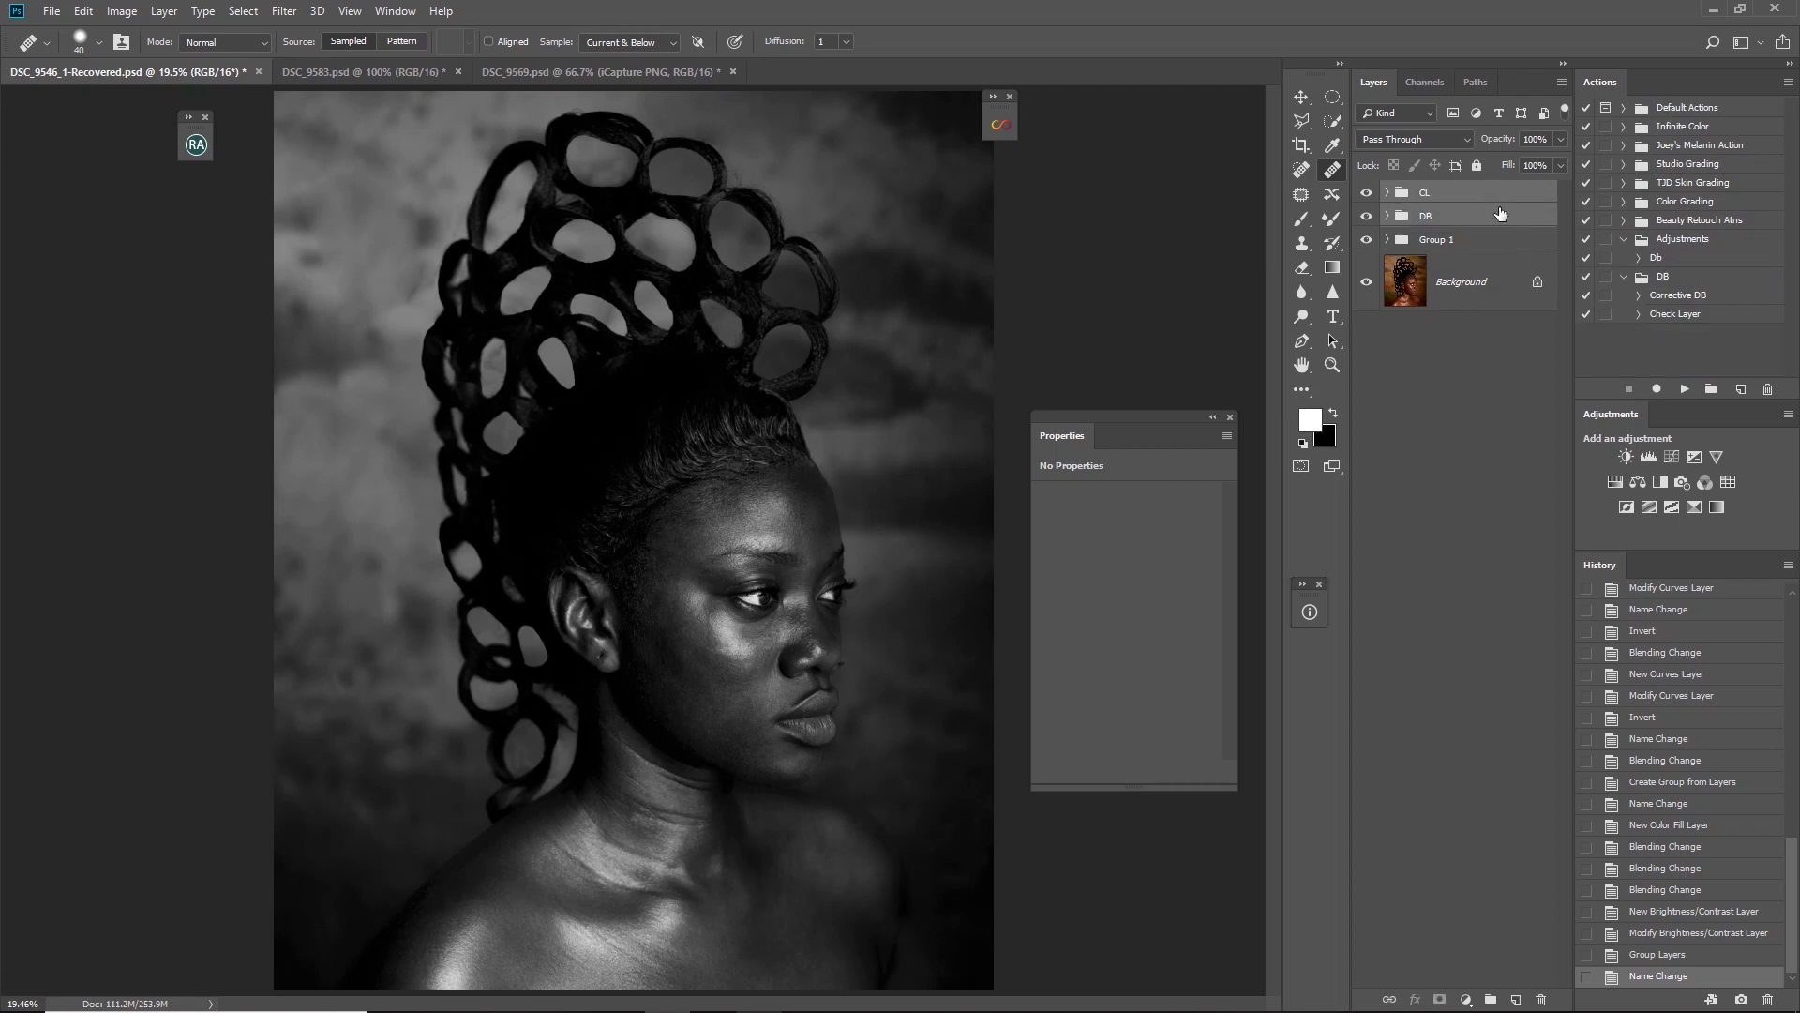
key(Delete)
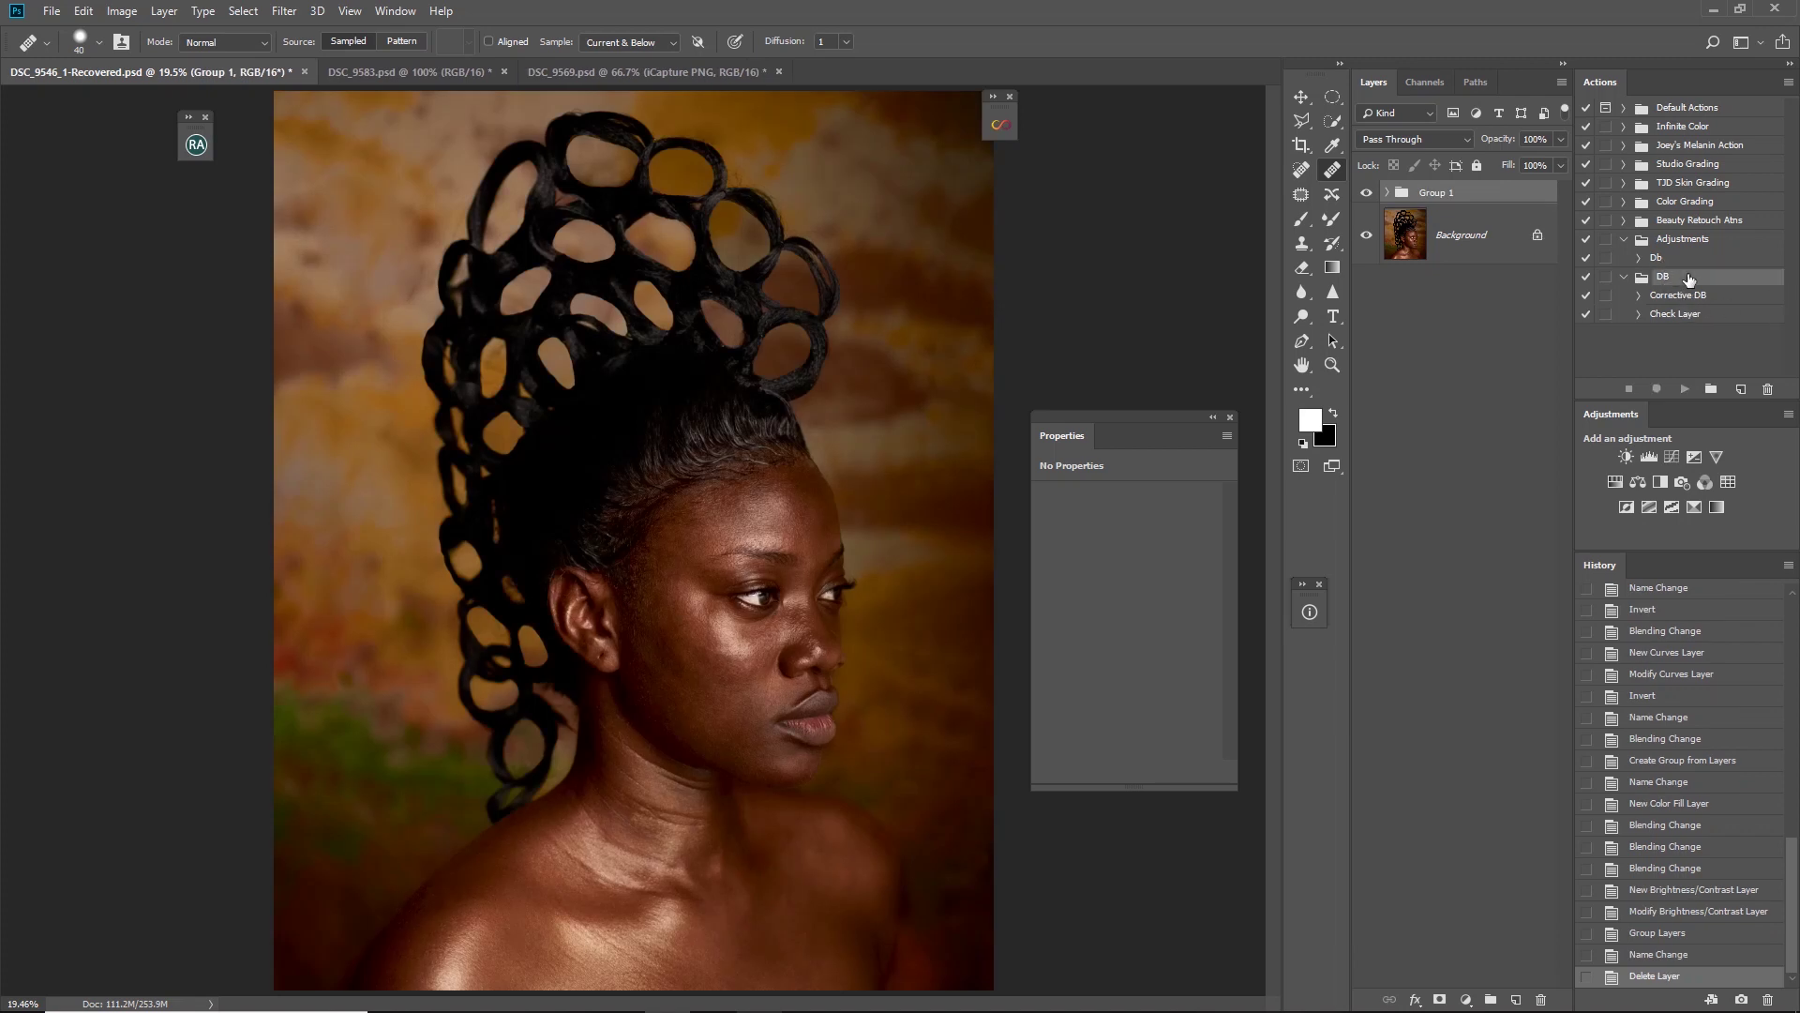
Test the Corrective DB and Check Layer actions and delete the CL and DB layer groups they create
click(1695, 298)
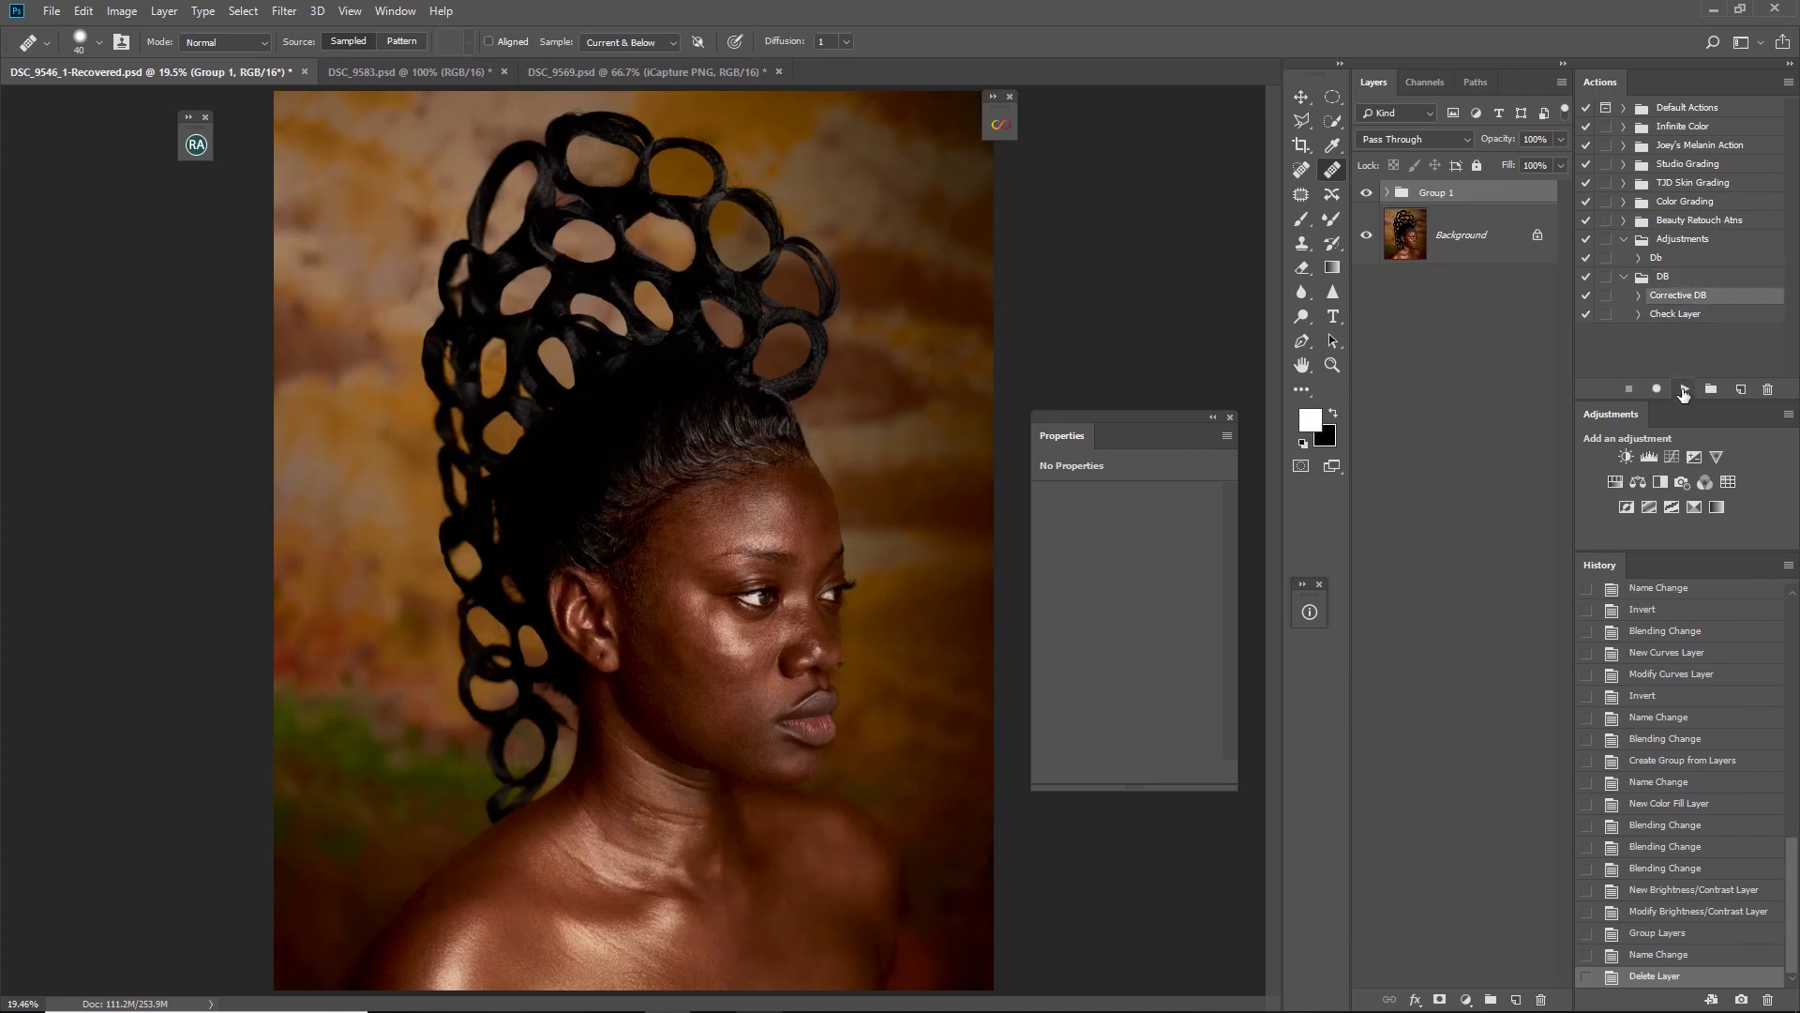
click(1684, 389)
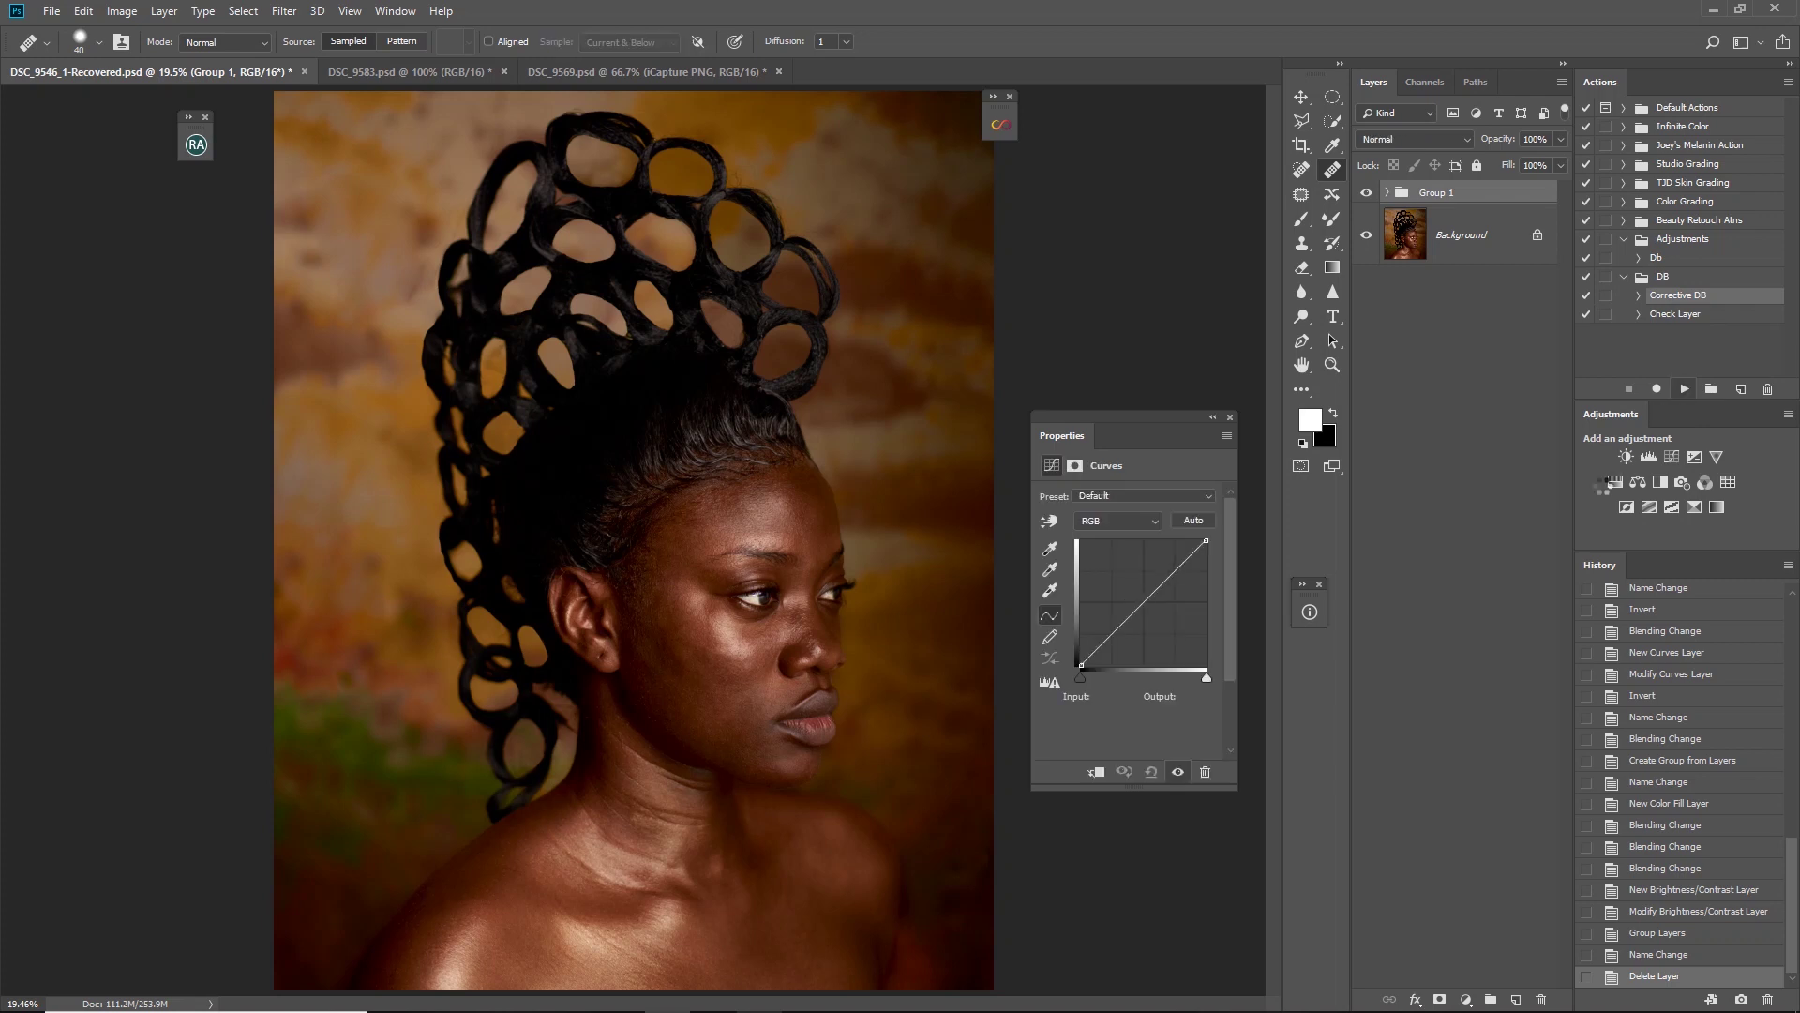
click(1688, 315)
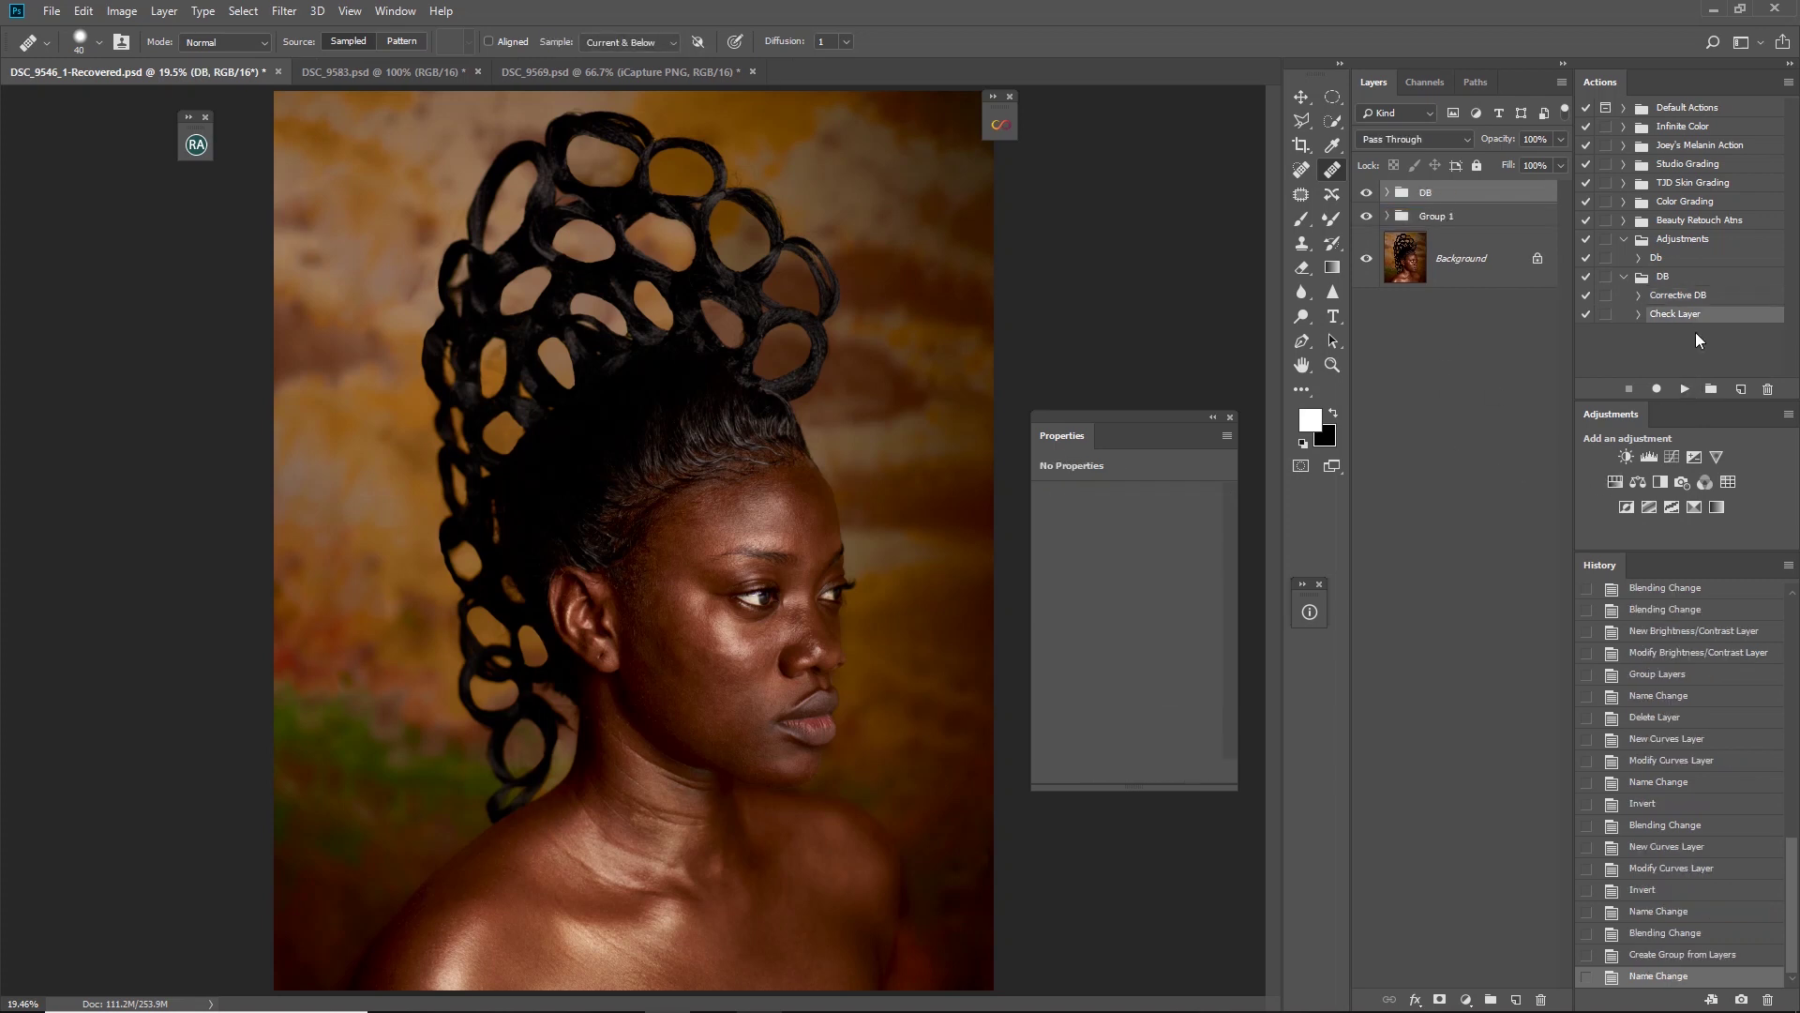
click(1685, 388)
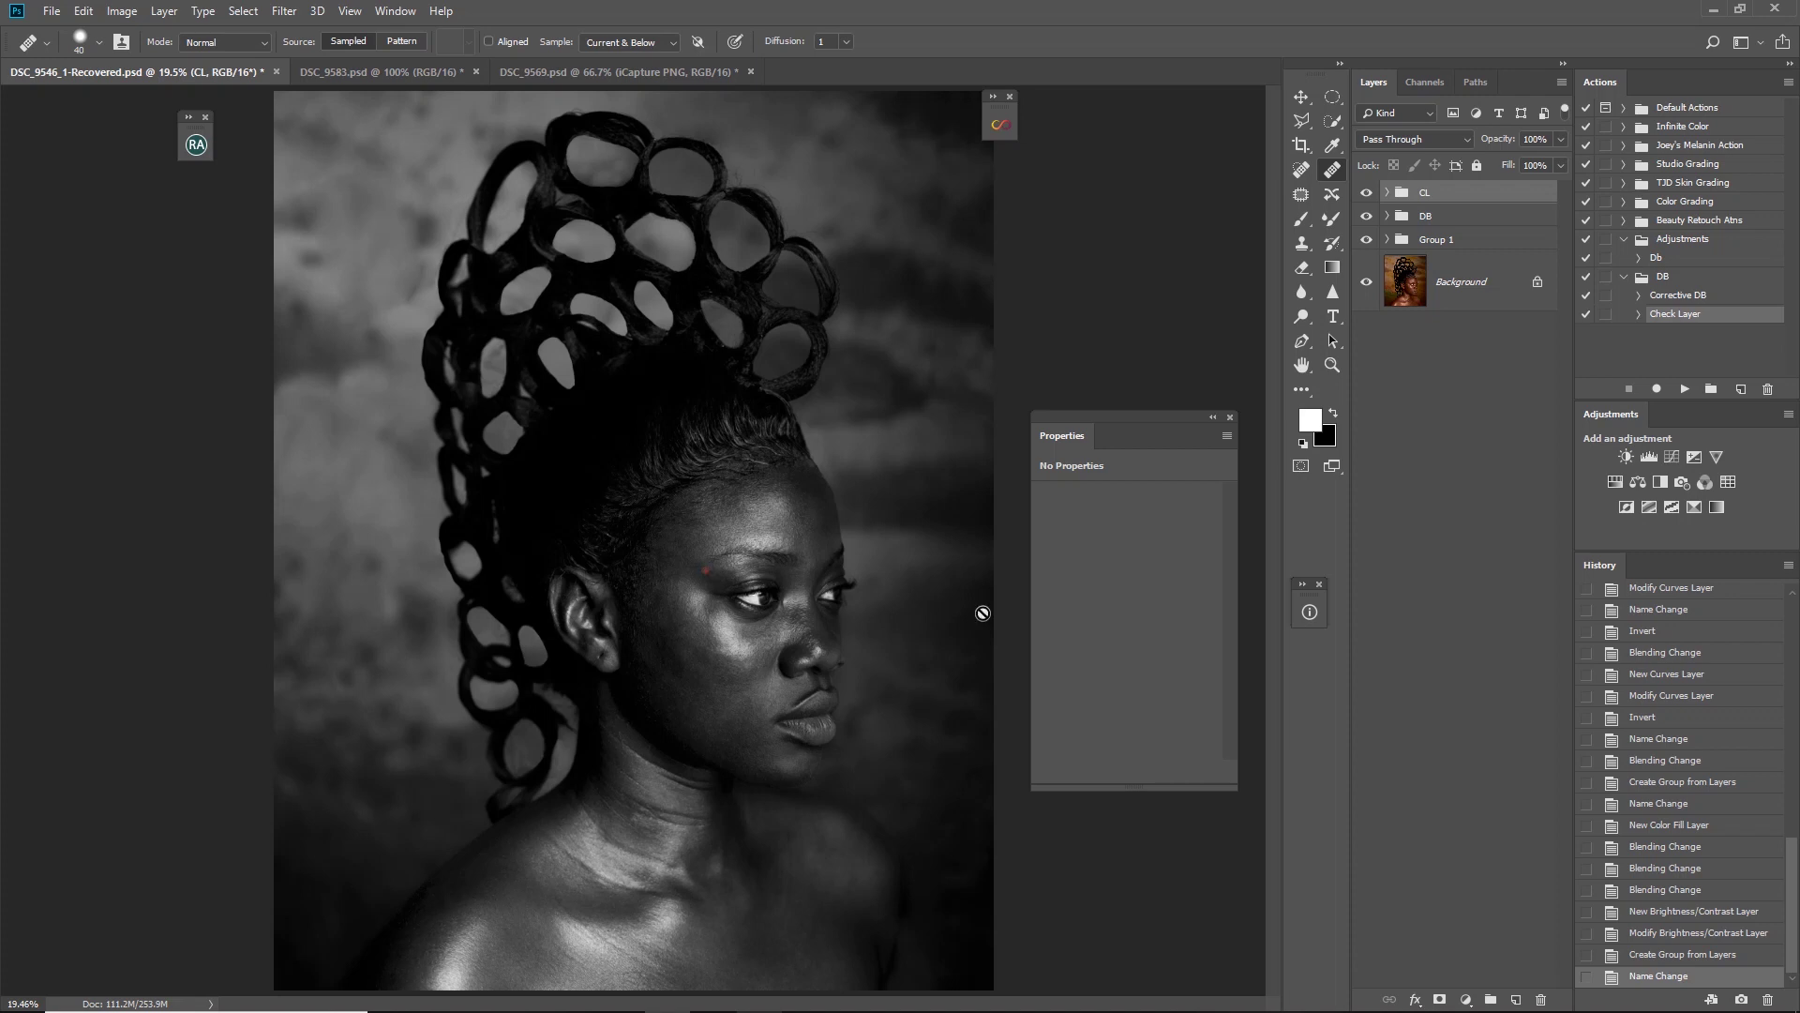
key(Delete)
key(Delete)
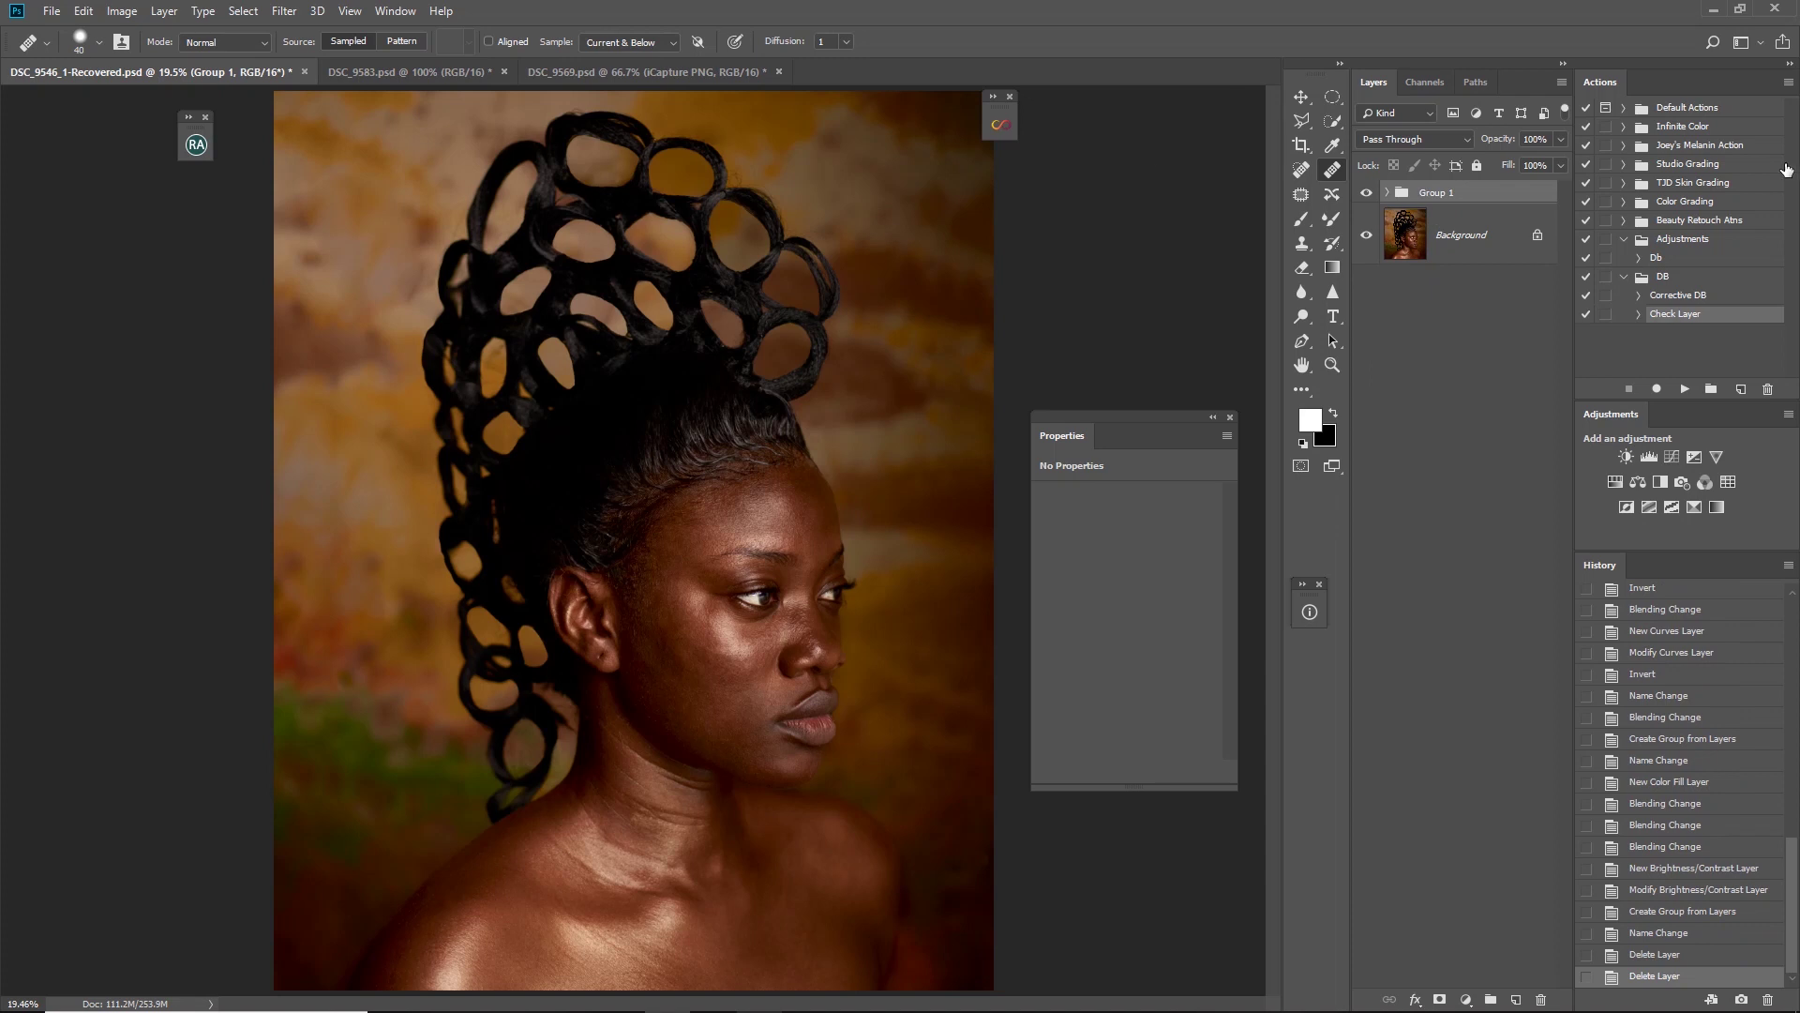
Display the actions in Button Mode and play the Check Layer action
click(1788, 83)
click(1673, 96)
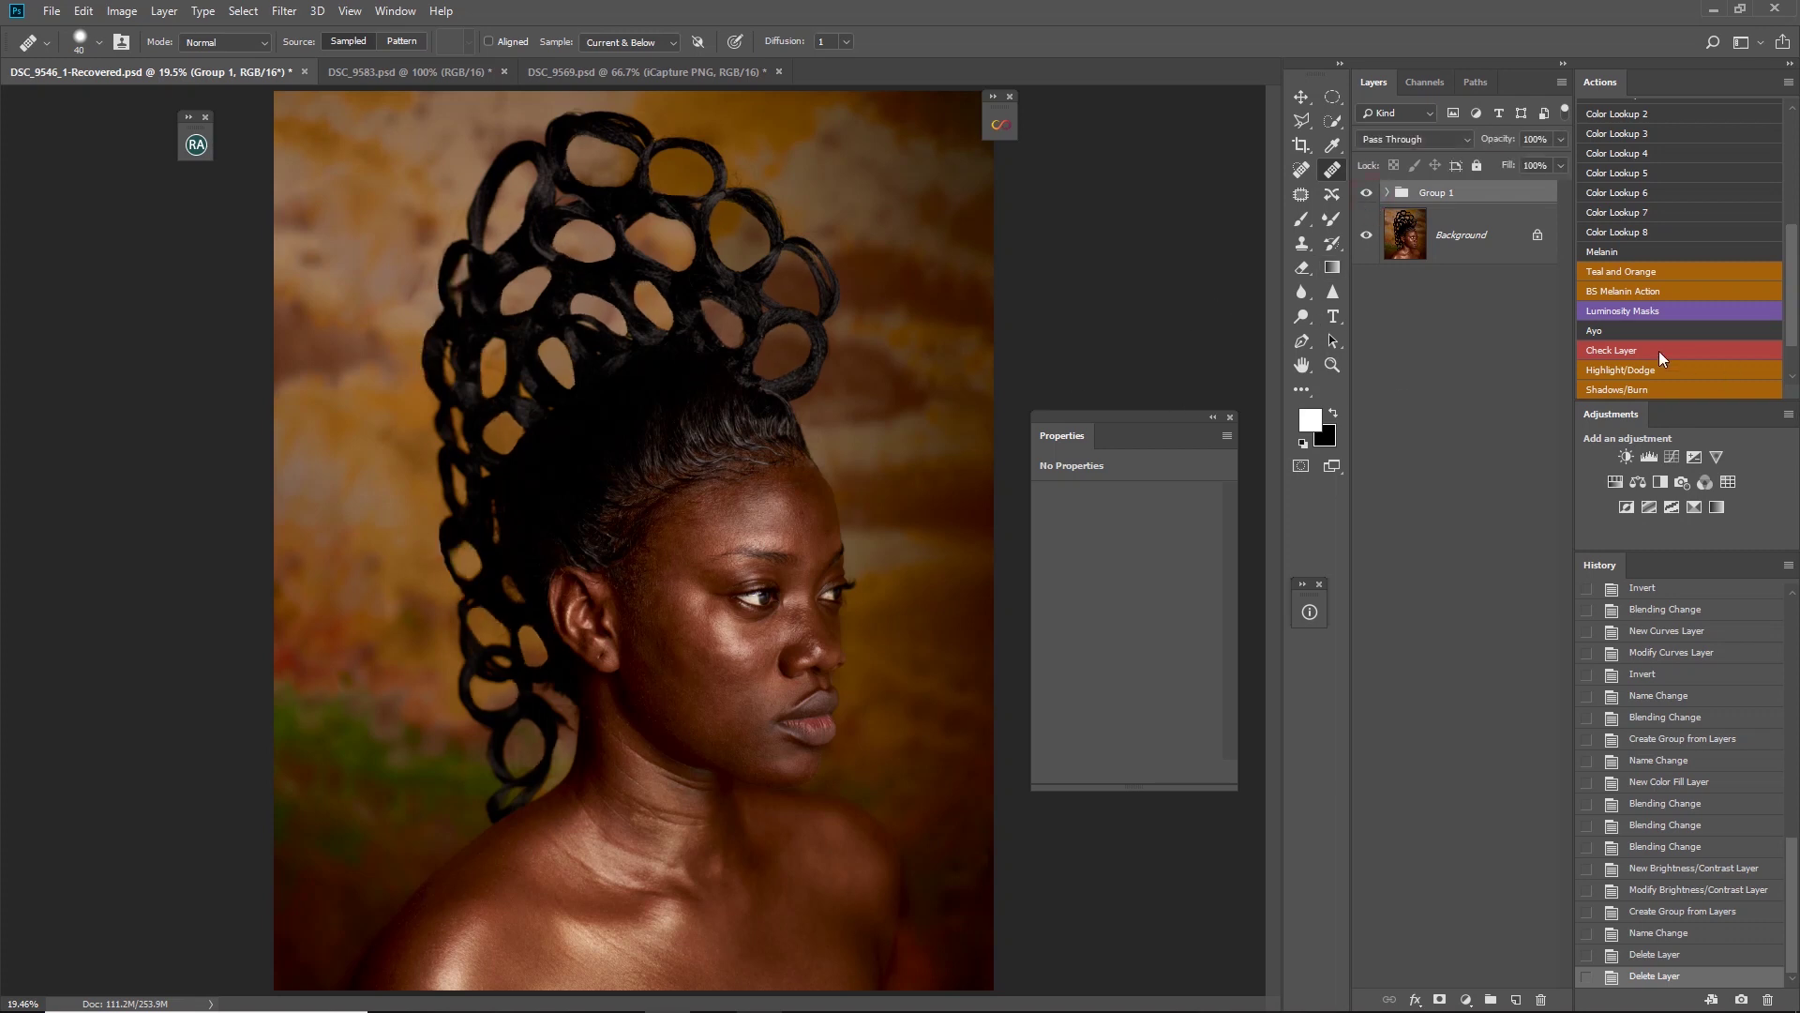
click(1625, 354)
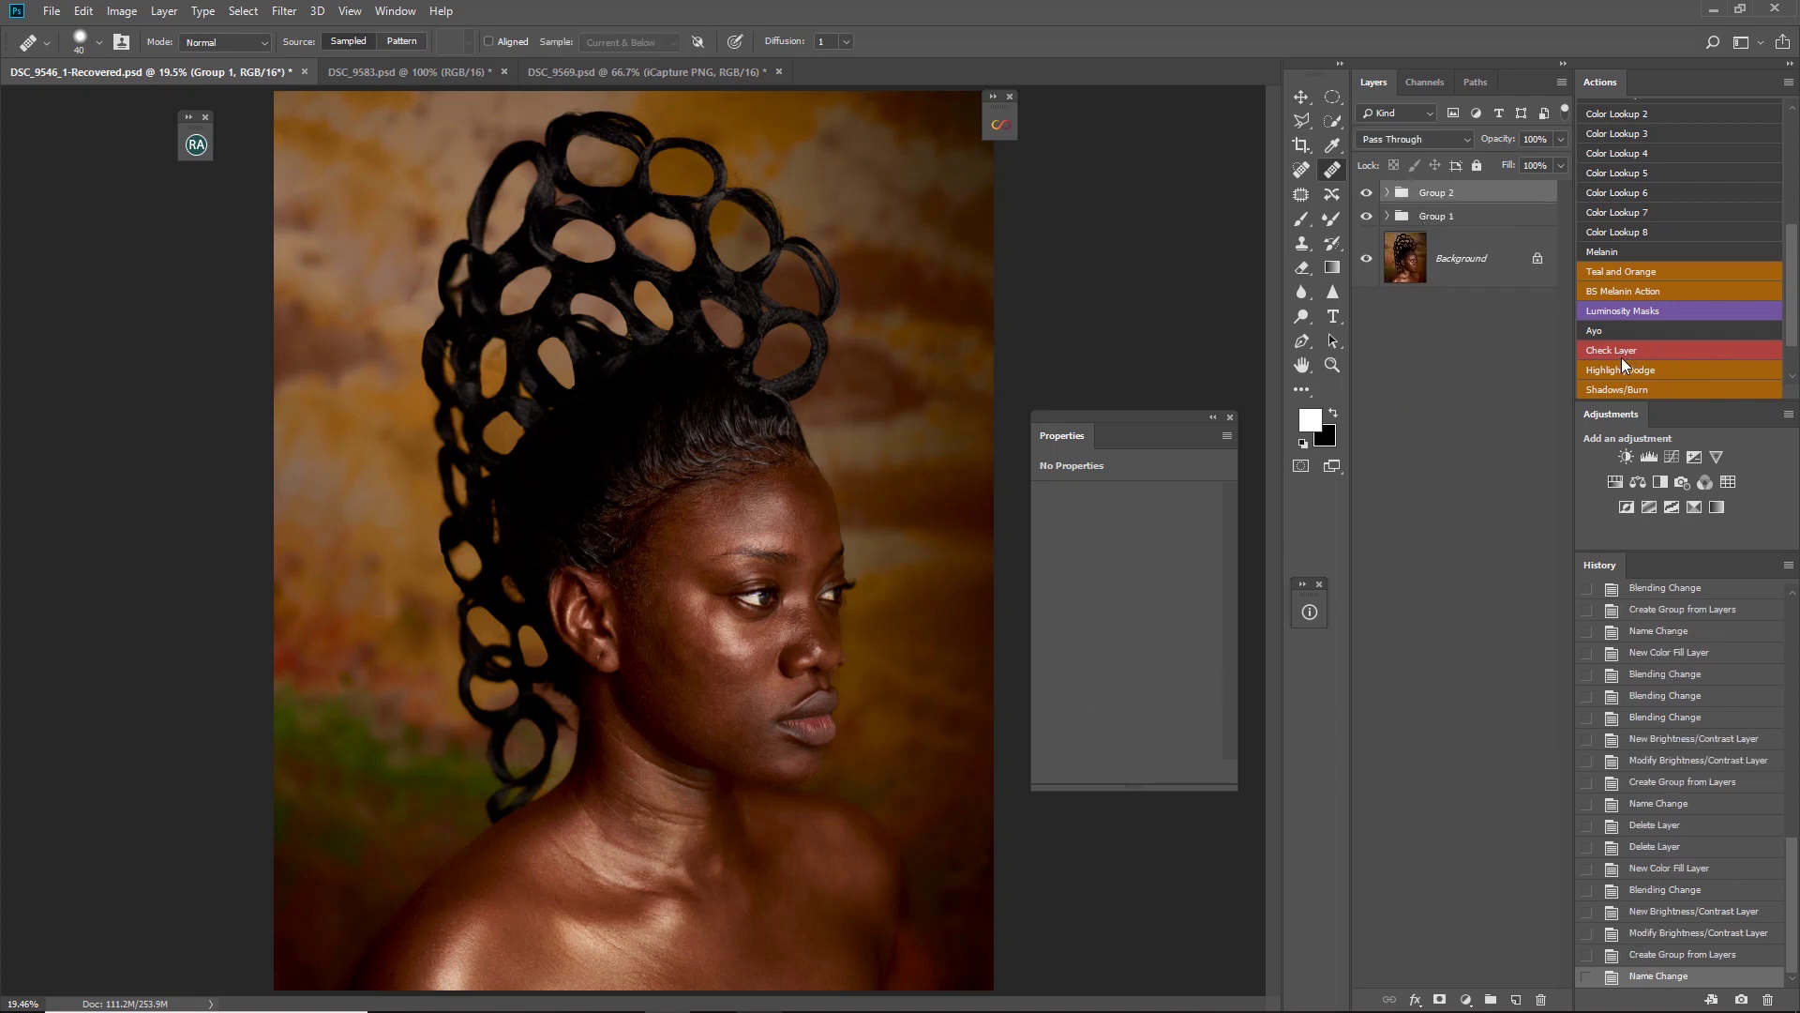
Set Contrast to 19 on the Brightness/Contrast layer inside the Check Layer group and collapse the group
click(1389, 192)
click(1430, 236)
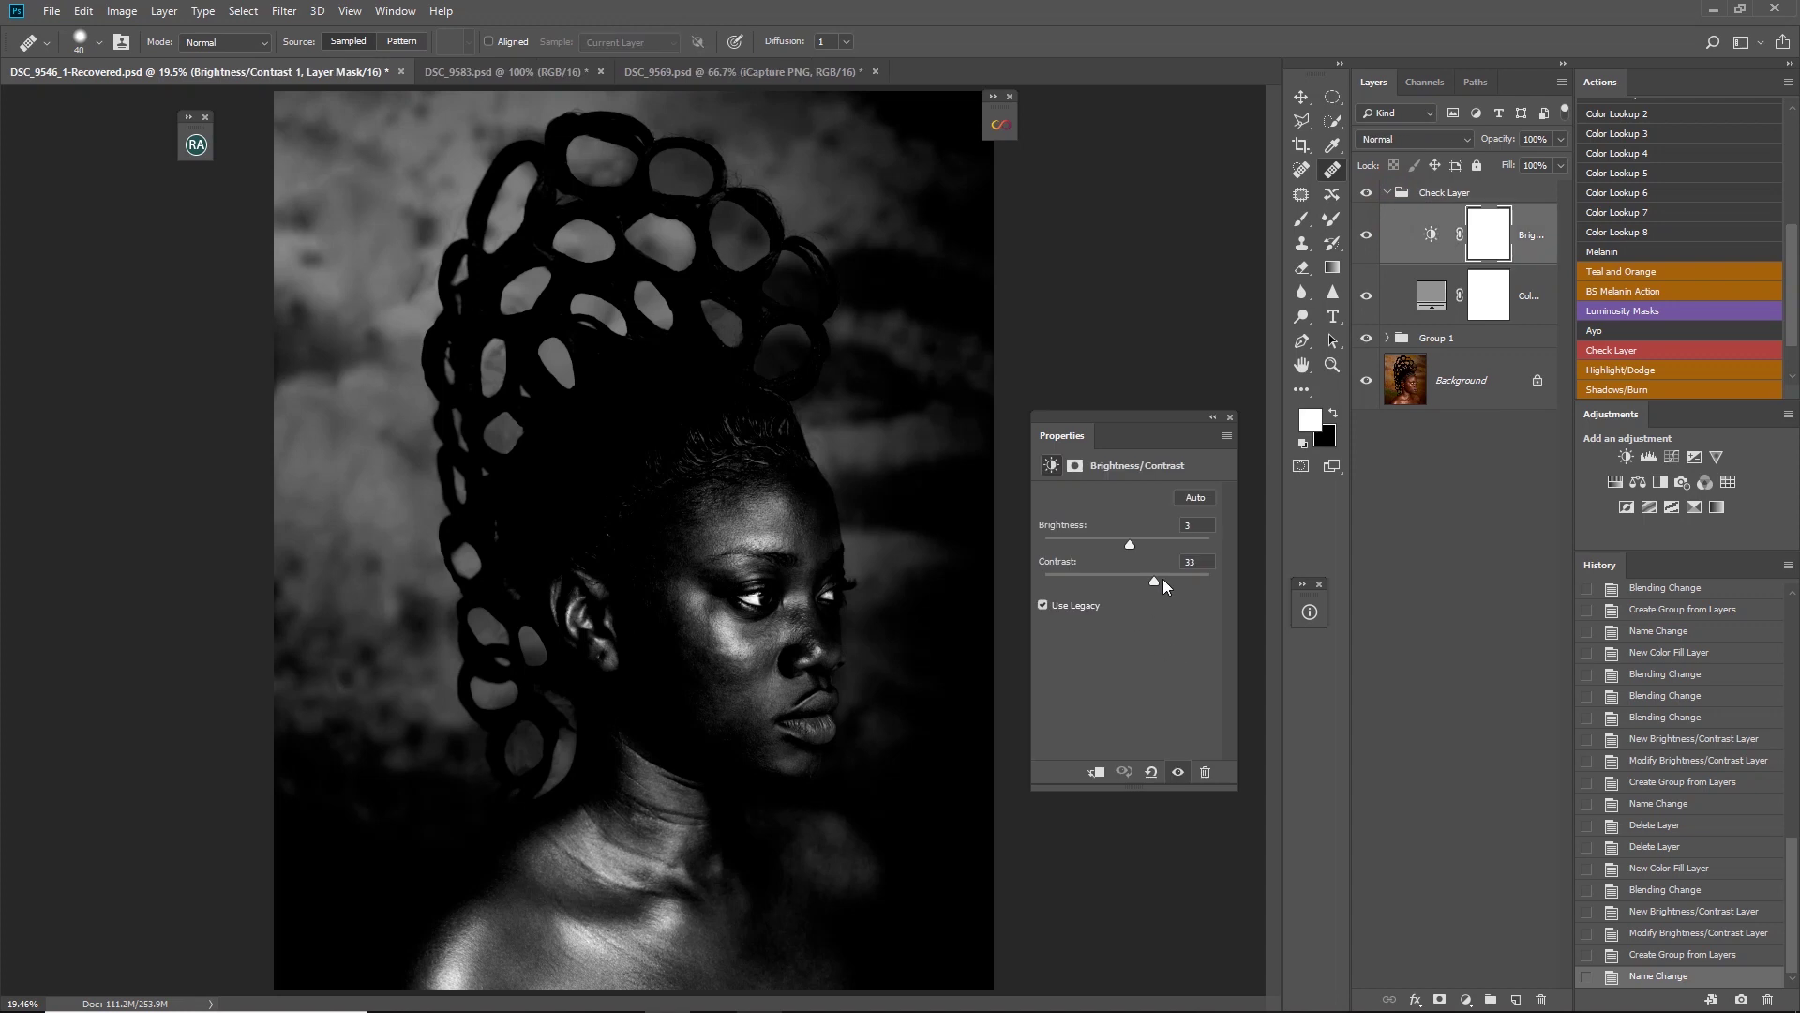
drag(1153, 576, 1136, 578)
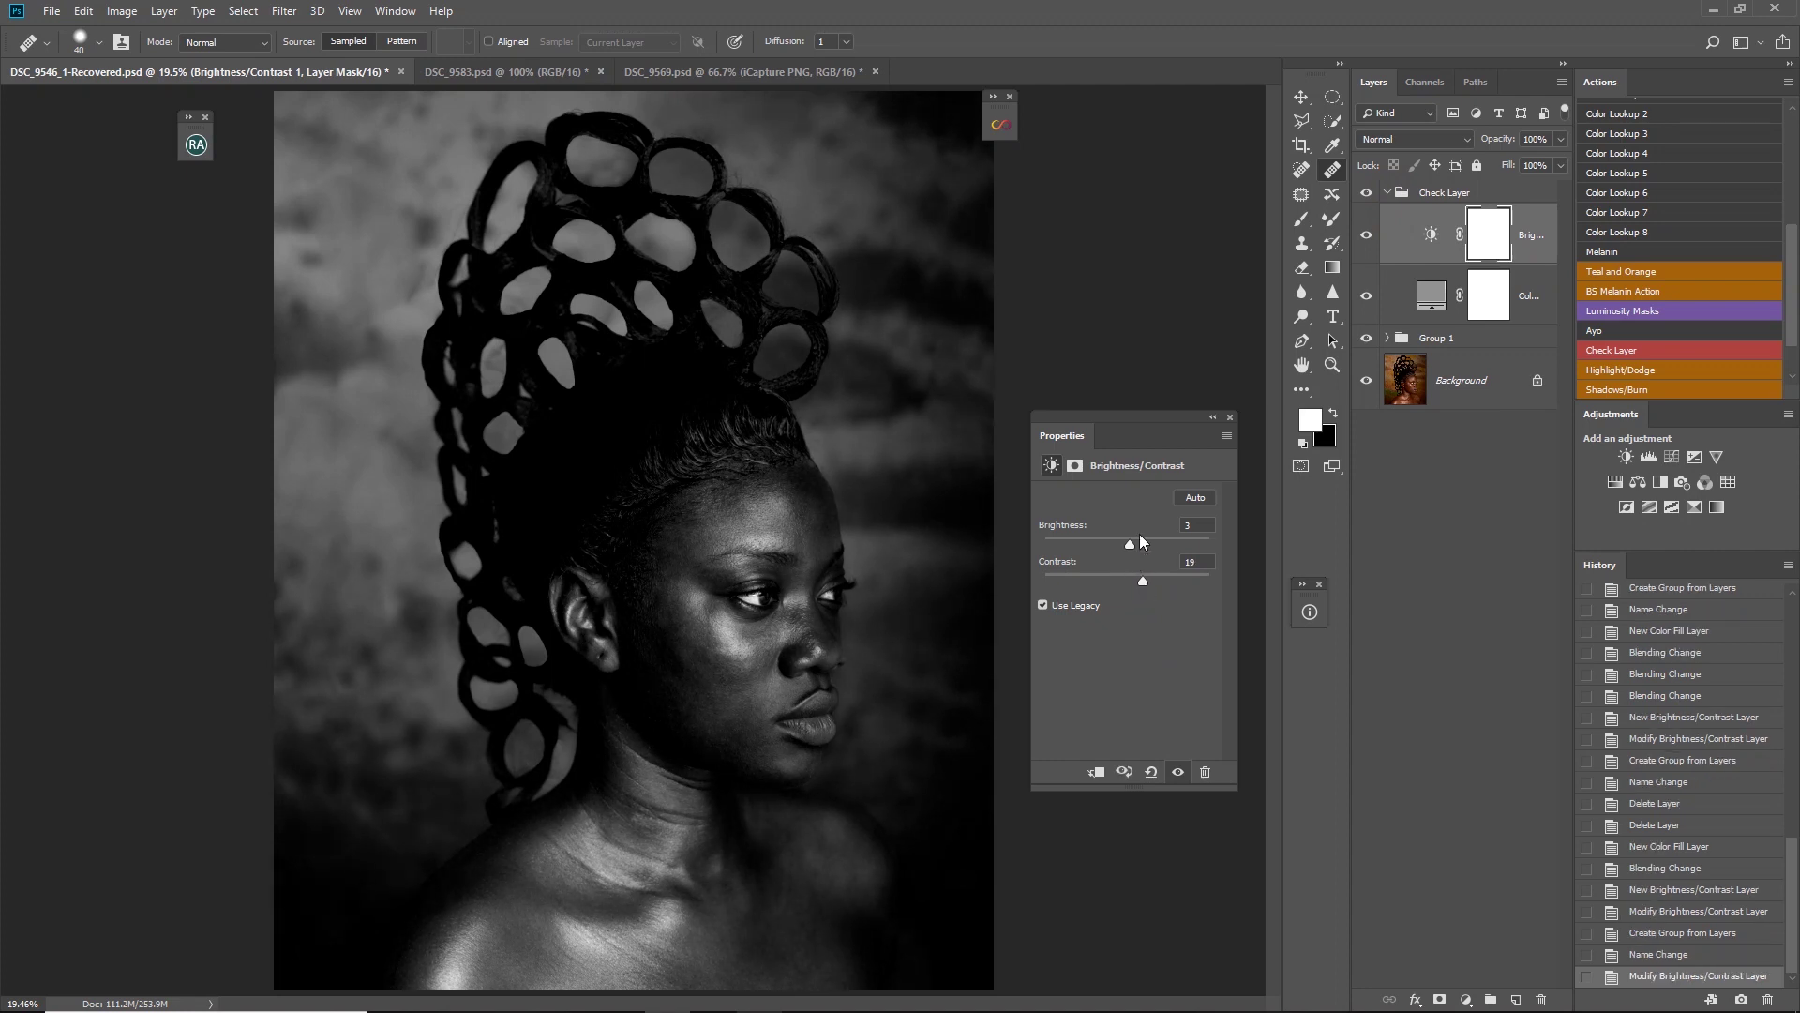
drag(1137, 549, 1127, 555)
click(1387, 192)
Play the Highlight/Dodge action and set the Brush tool's flow to 3% for painting on its mask
click(1629, 375)
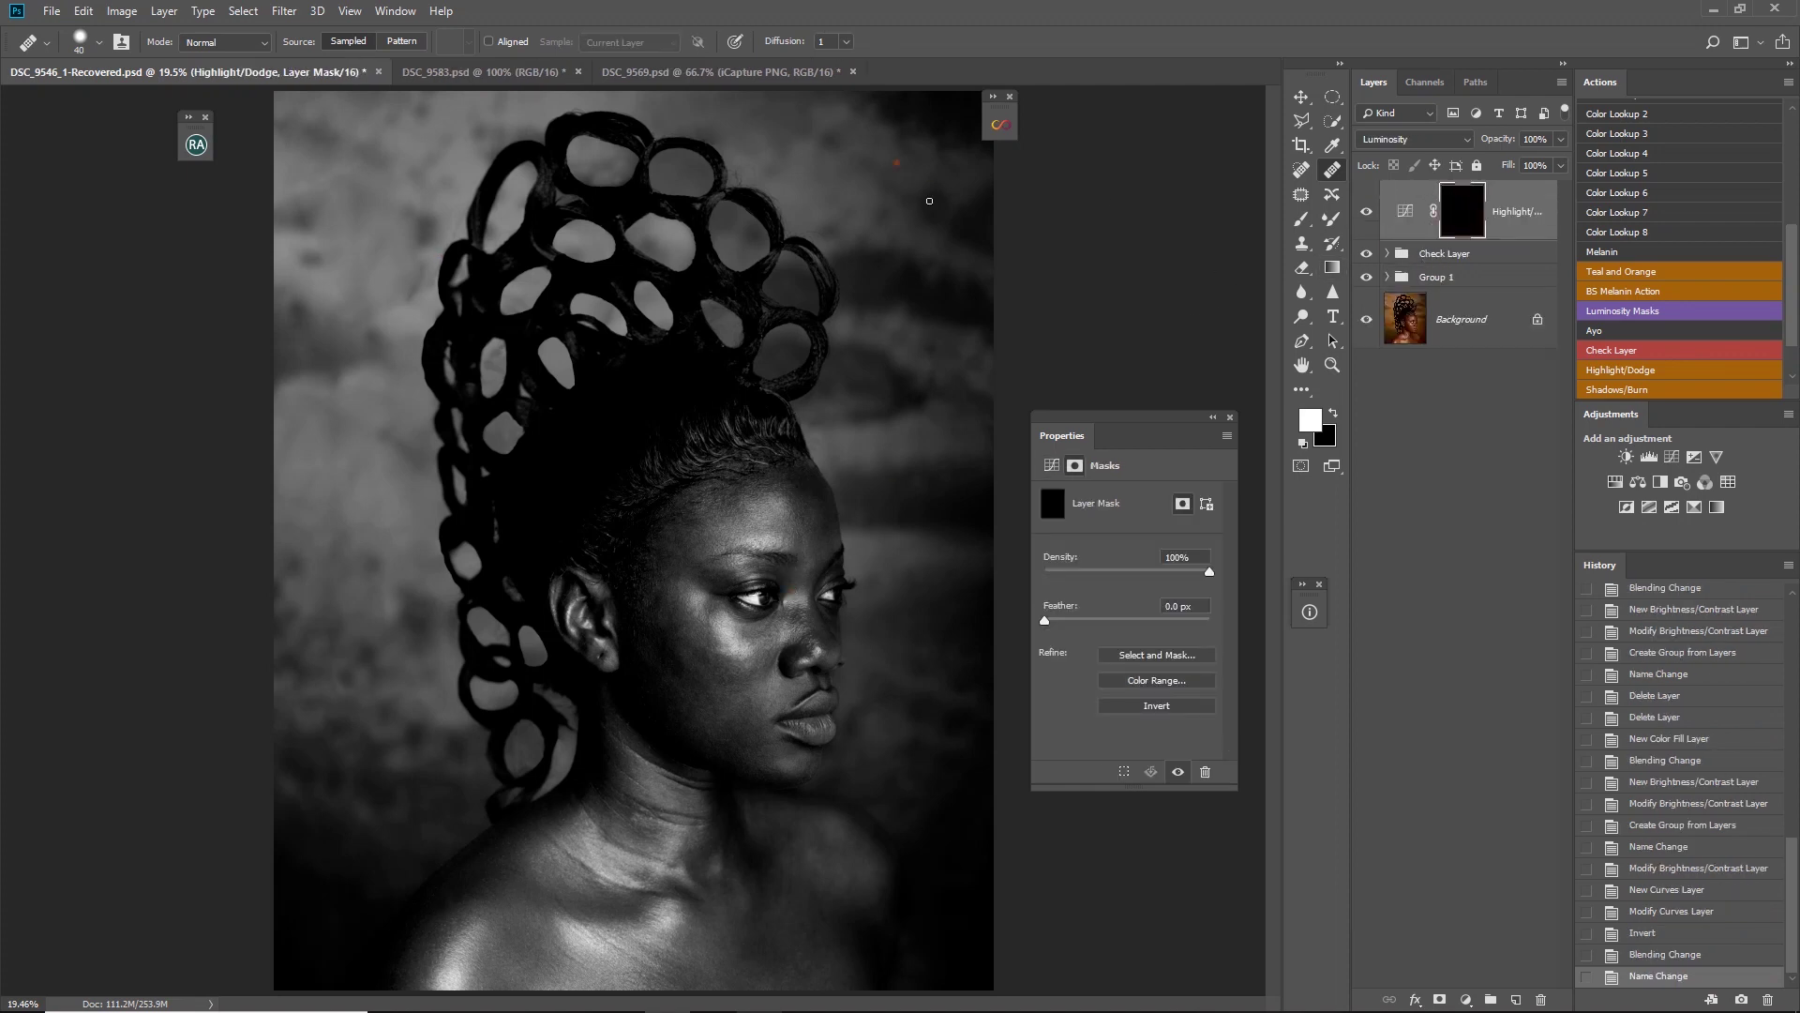
click(1301, 219)
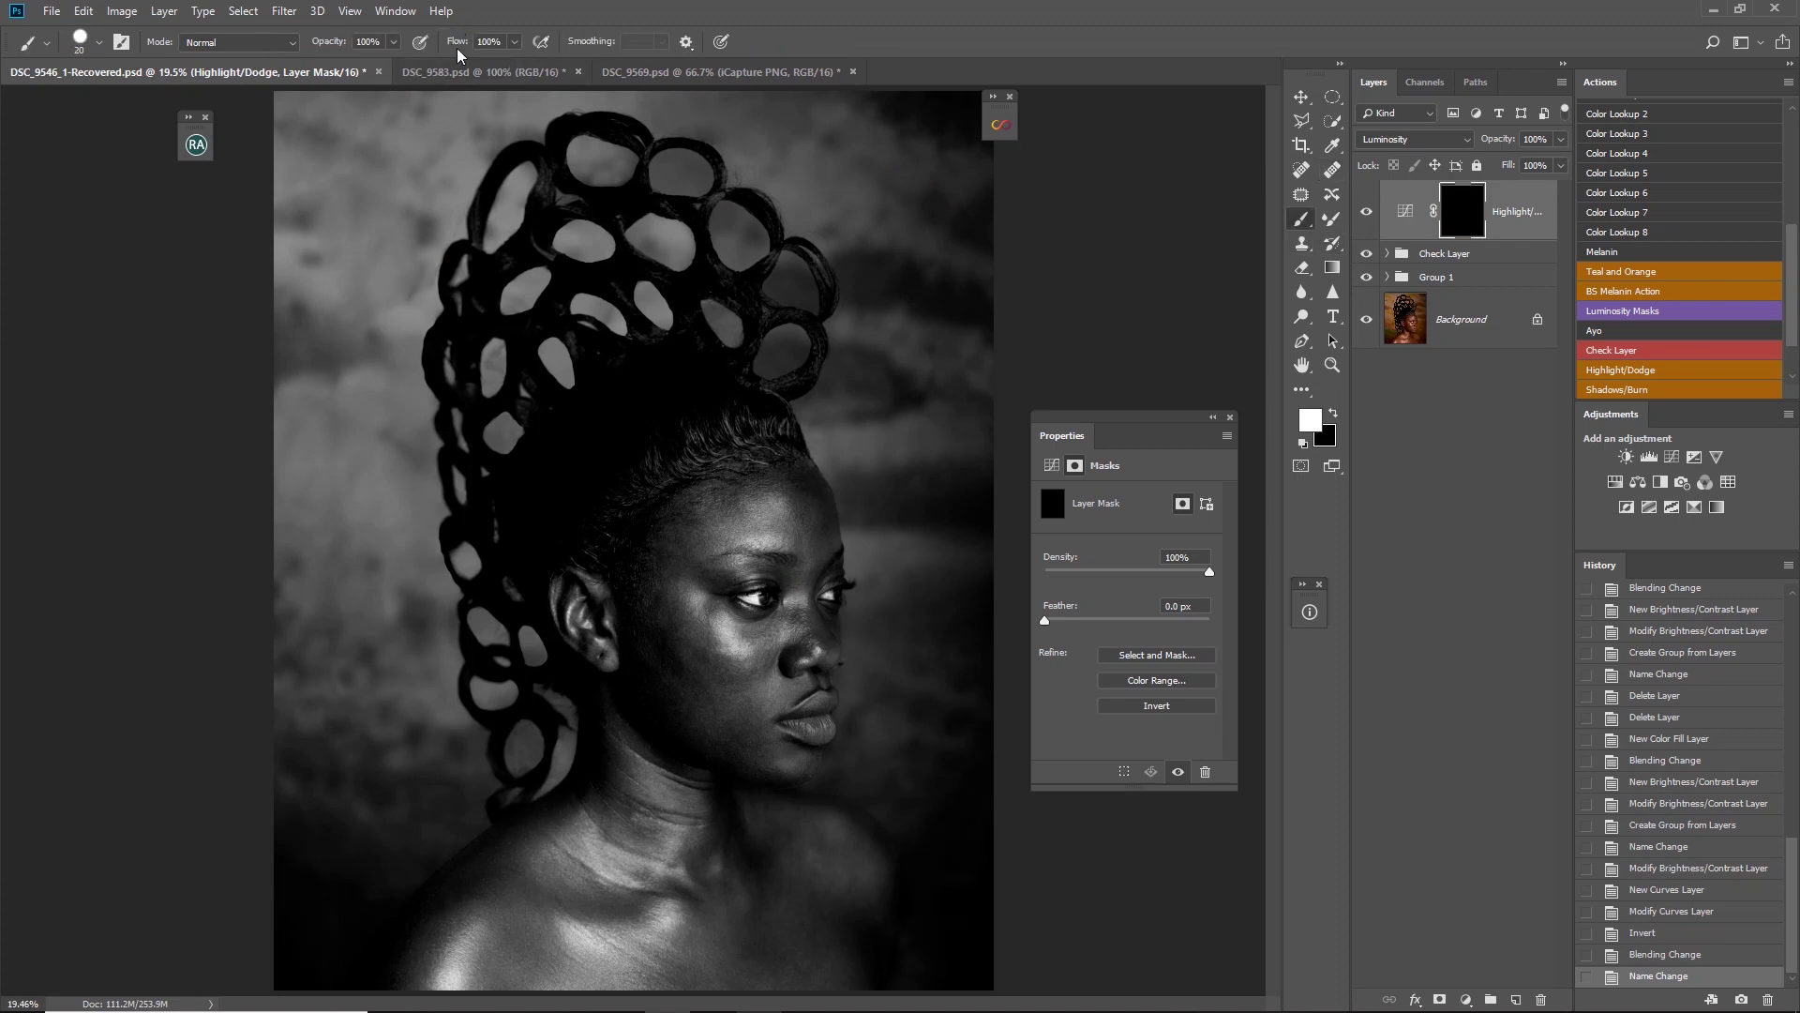
drag(457, 49, 282, 195)
drag(281, 194, 279, 193)
Zoom in on the face and move the floating Properties panel off the image
key(ctrl+plus)
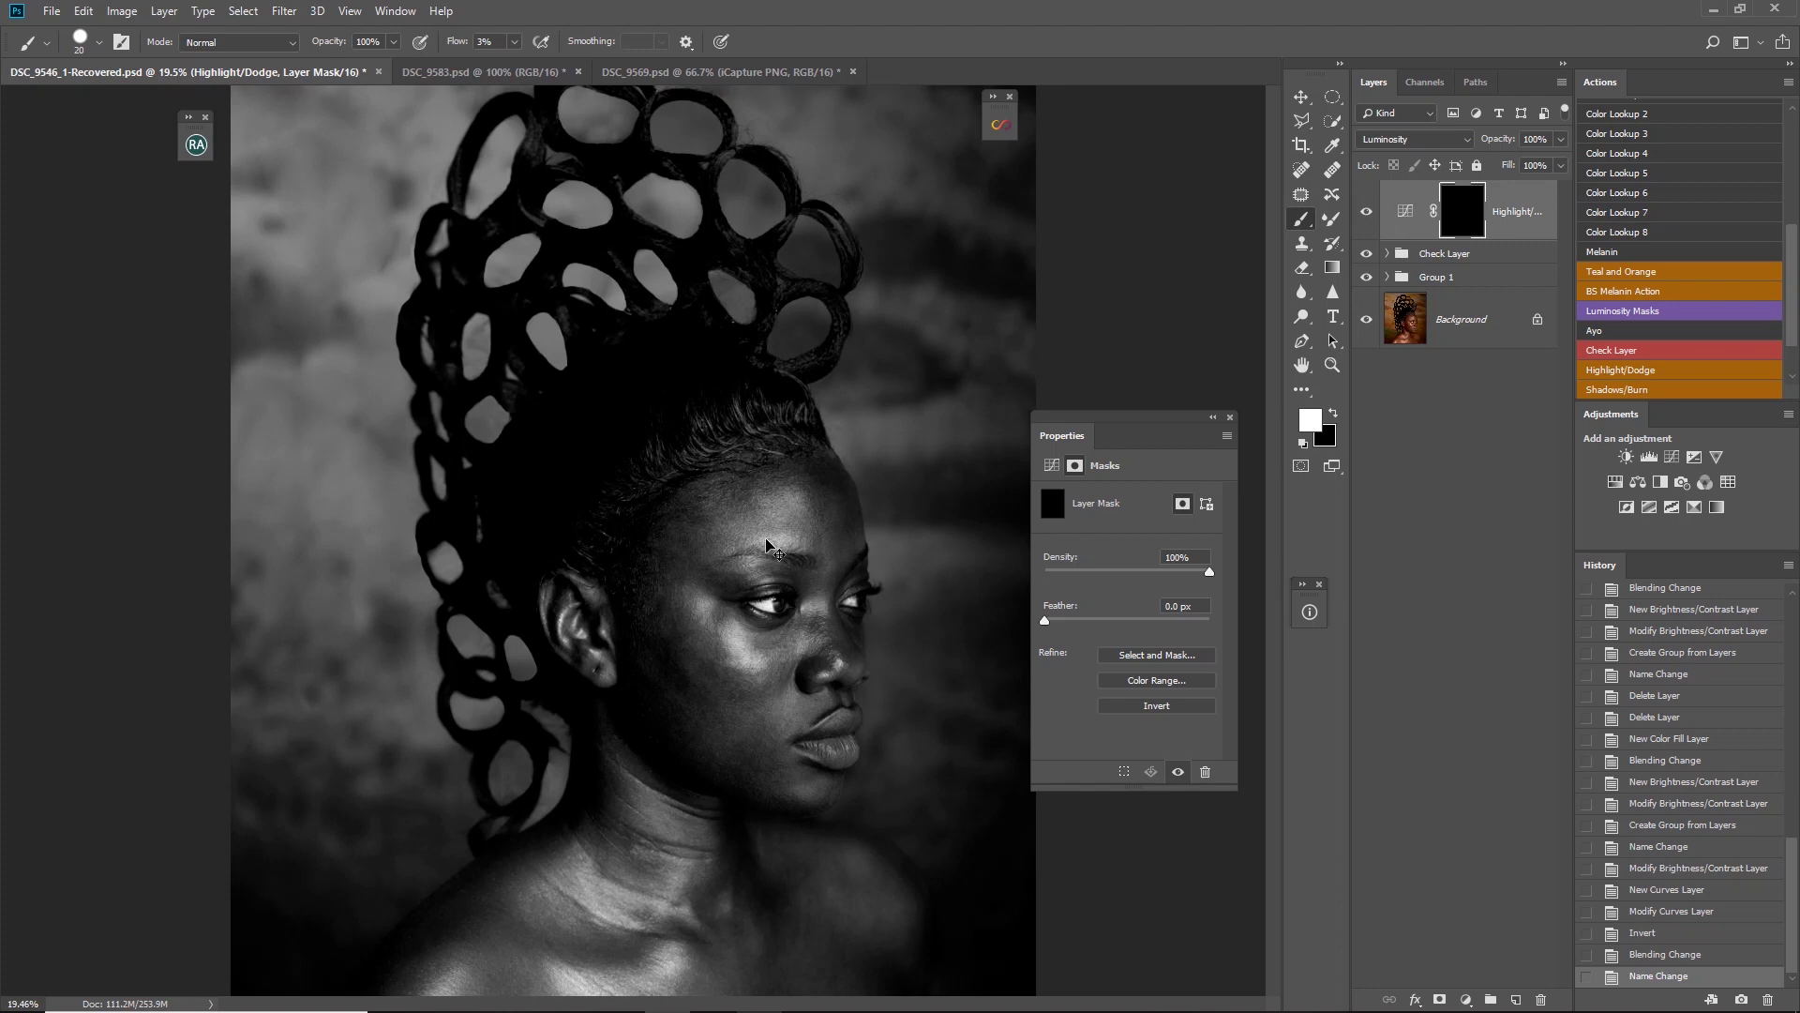
key(ctrl+plus)
key(ctrl+plus)
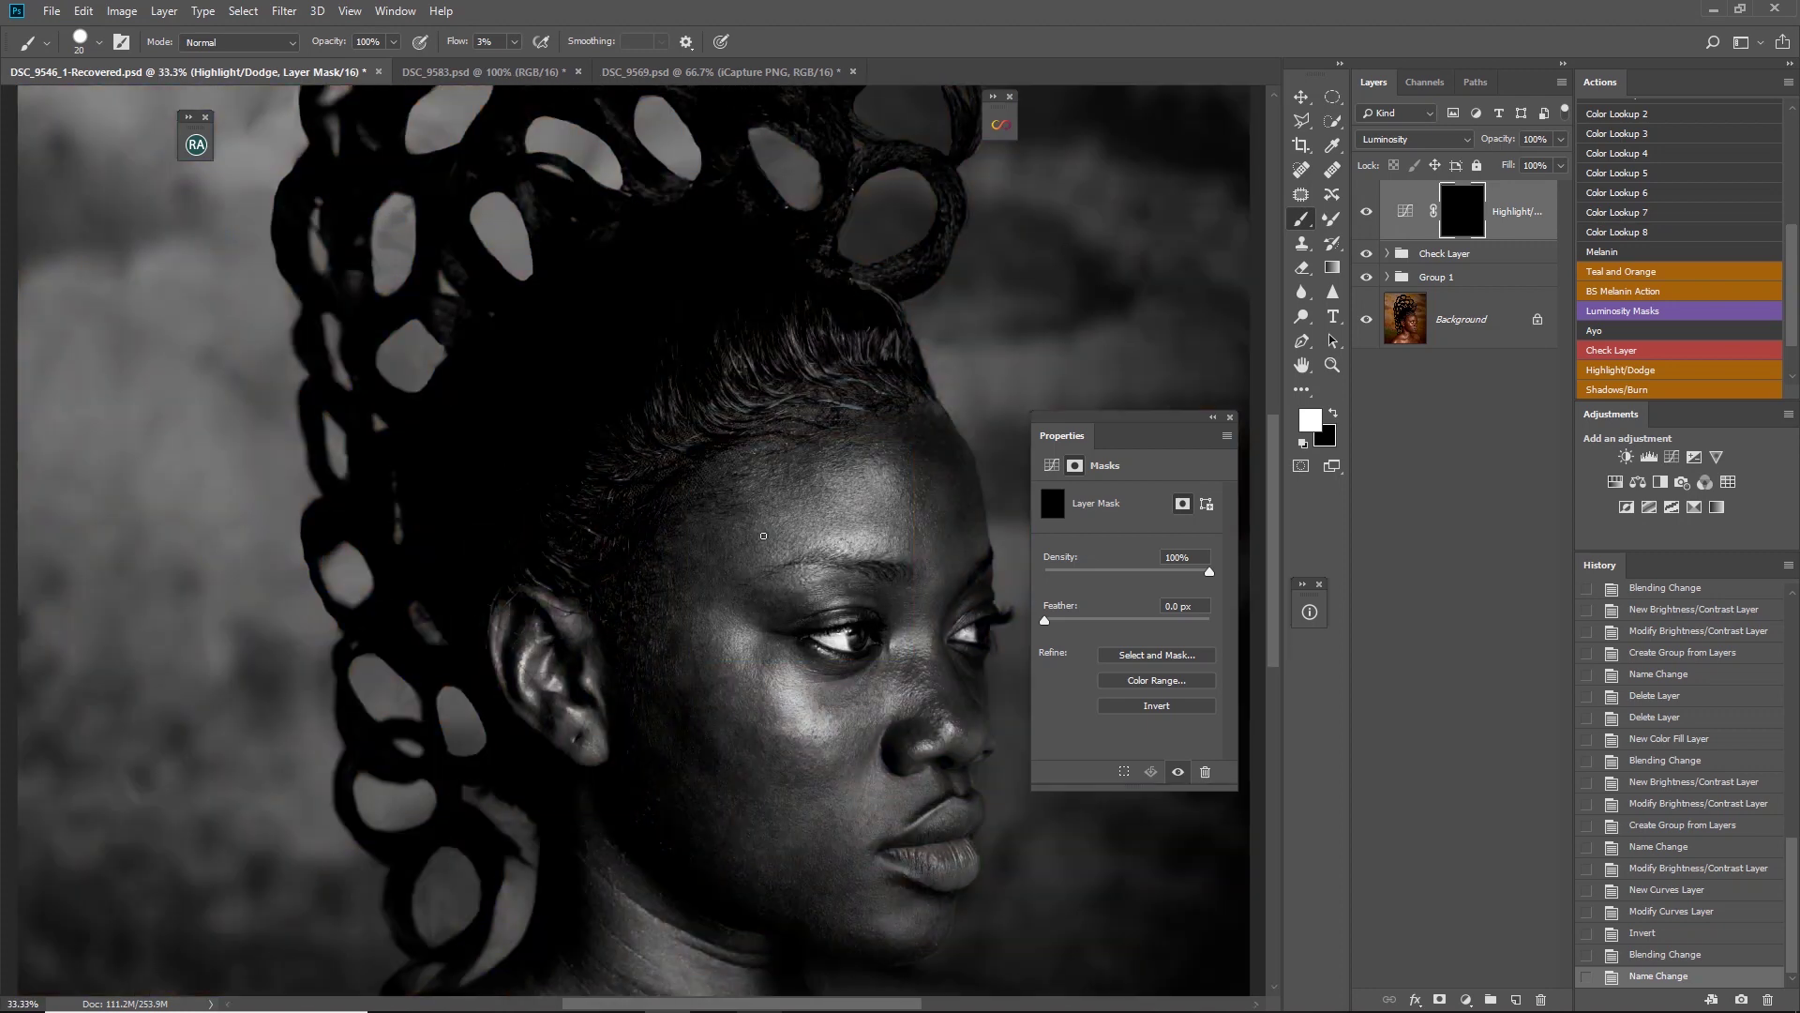
click(622, 313)
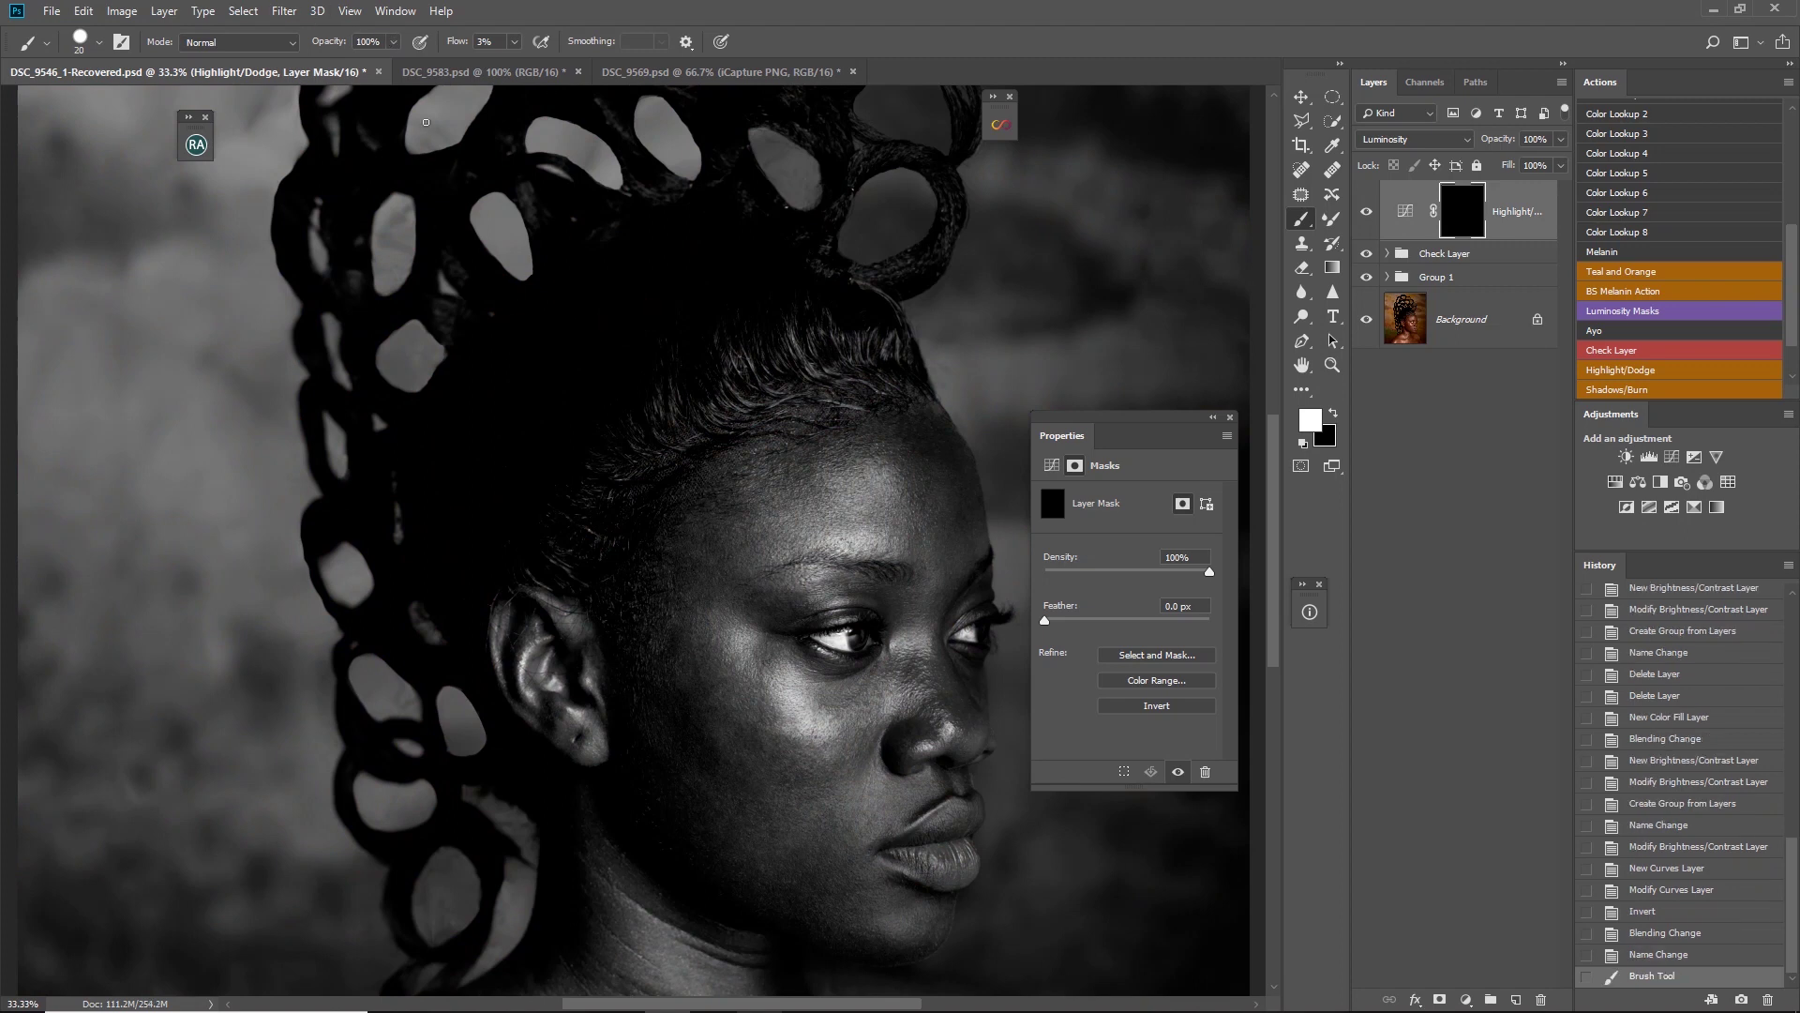
drag(1151, 437, 1491, 571)
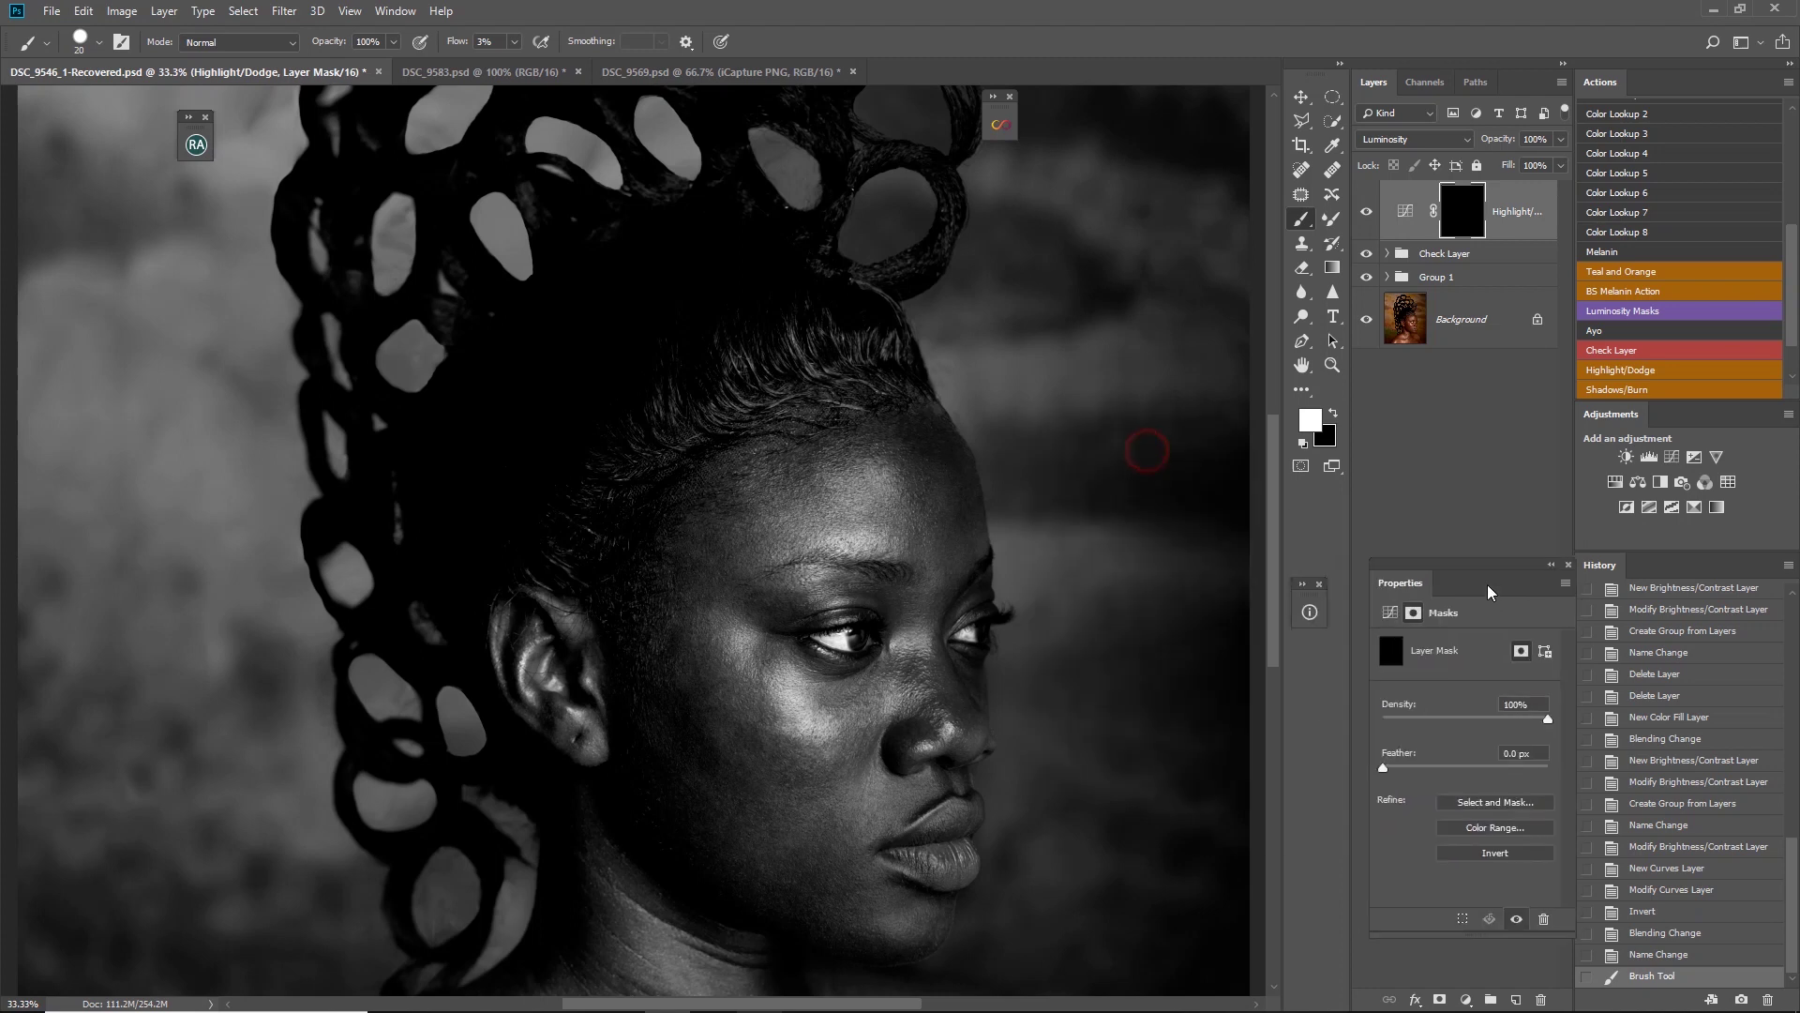
Open a second window of DSC_9546_1-Recovered.psd and arrange the close-up and full portrait views side by side, slightly widening the close-up
click(408, 20)
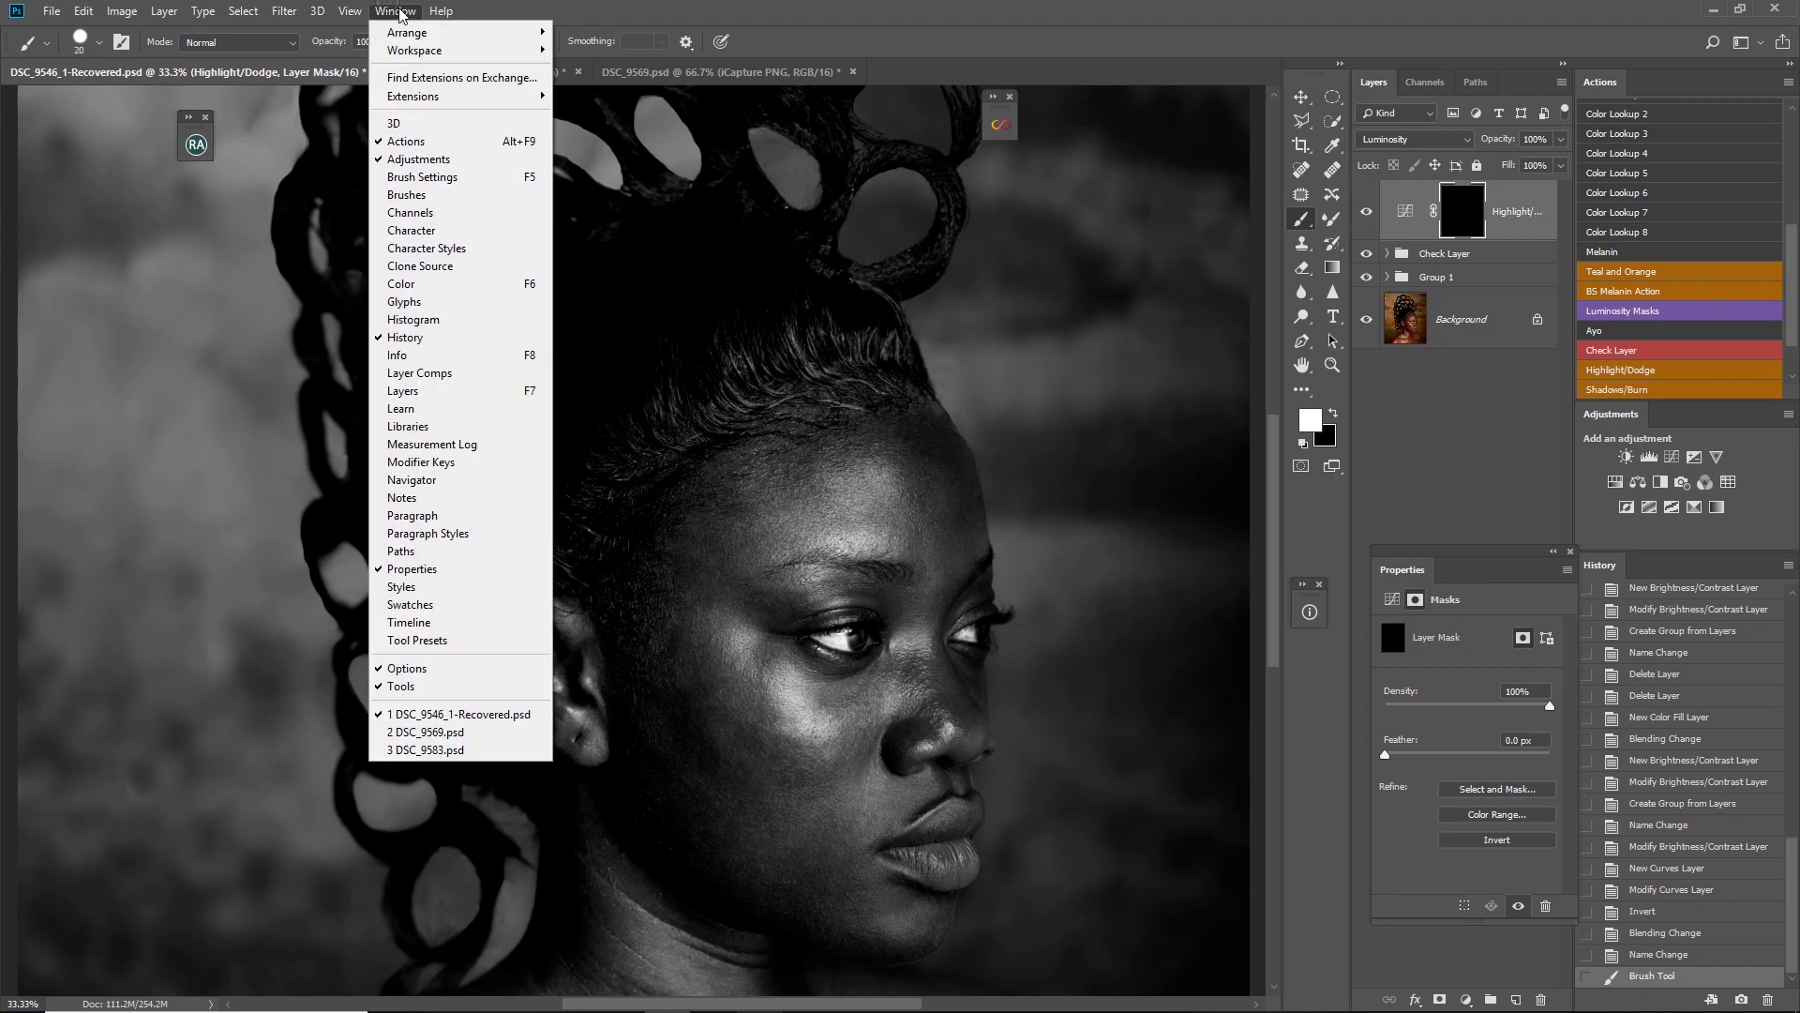
mouse_move(422, 35)
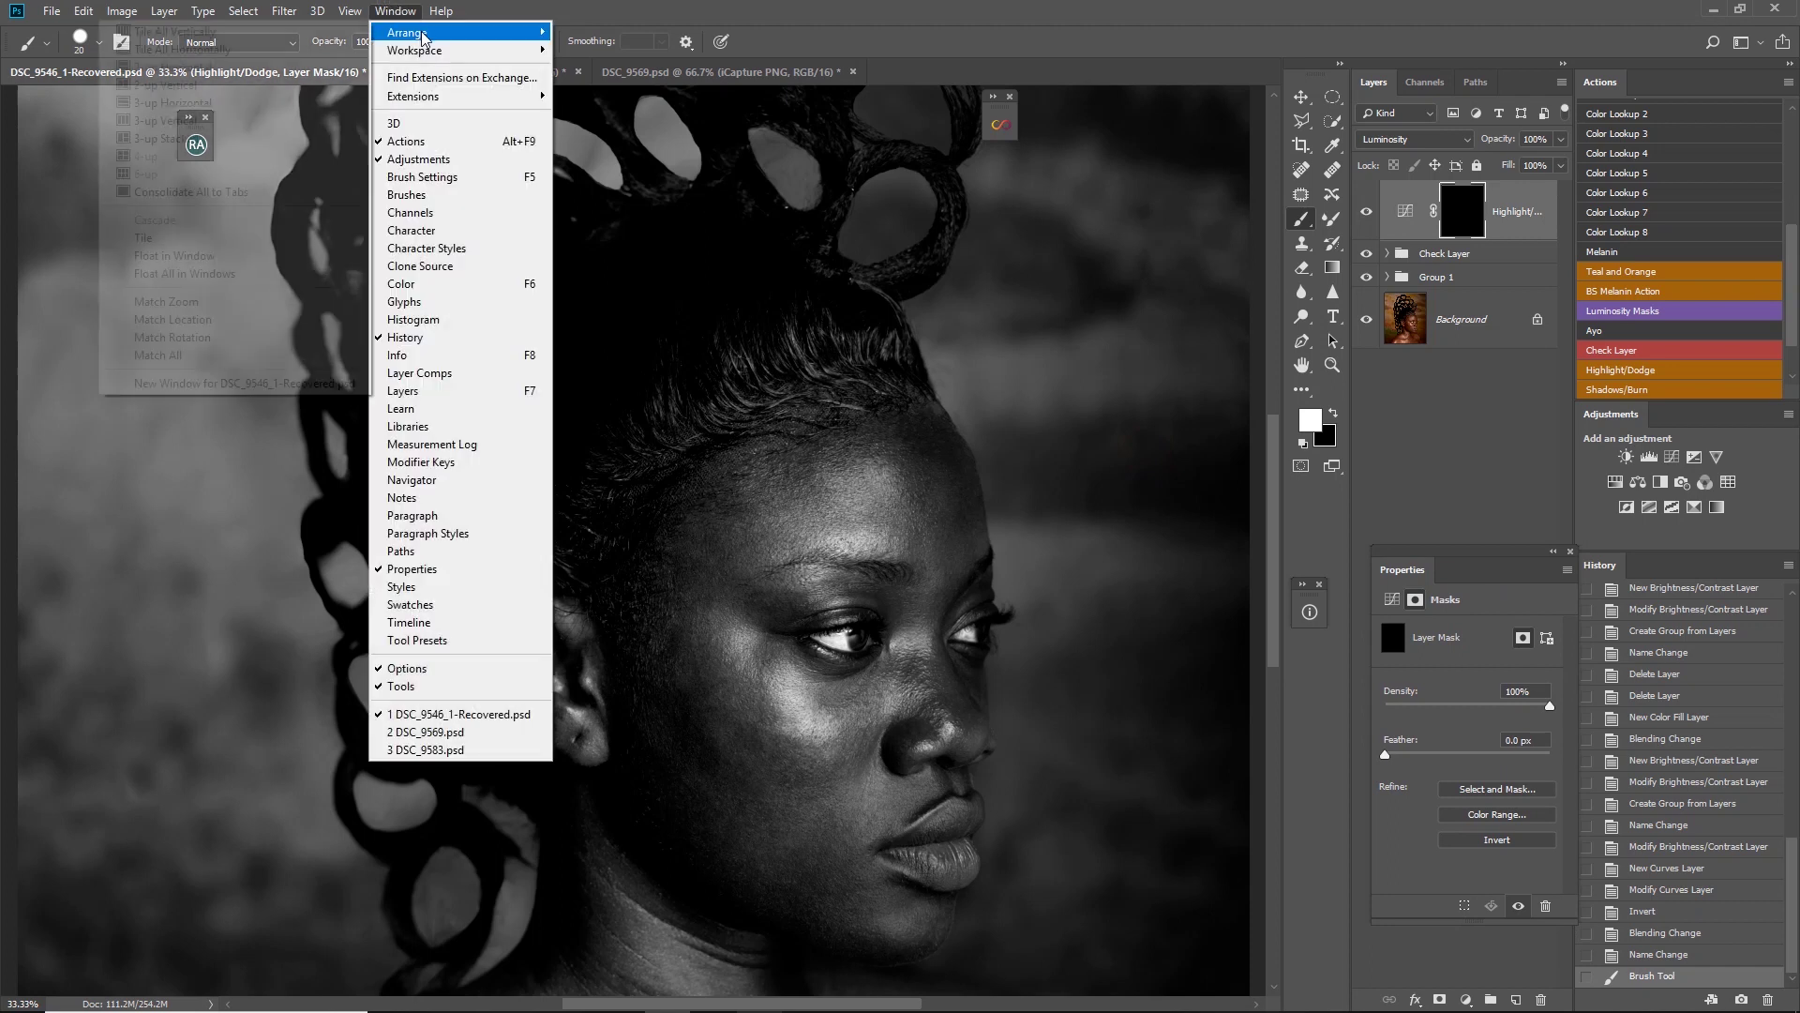
click(265, 381)
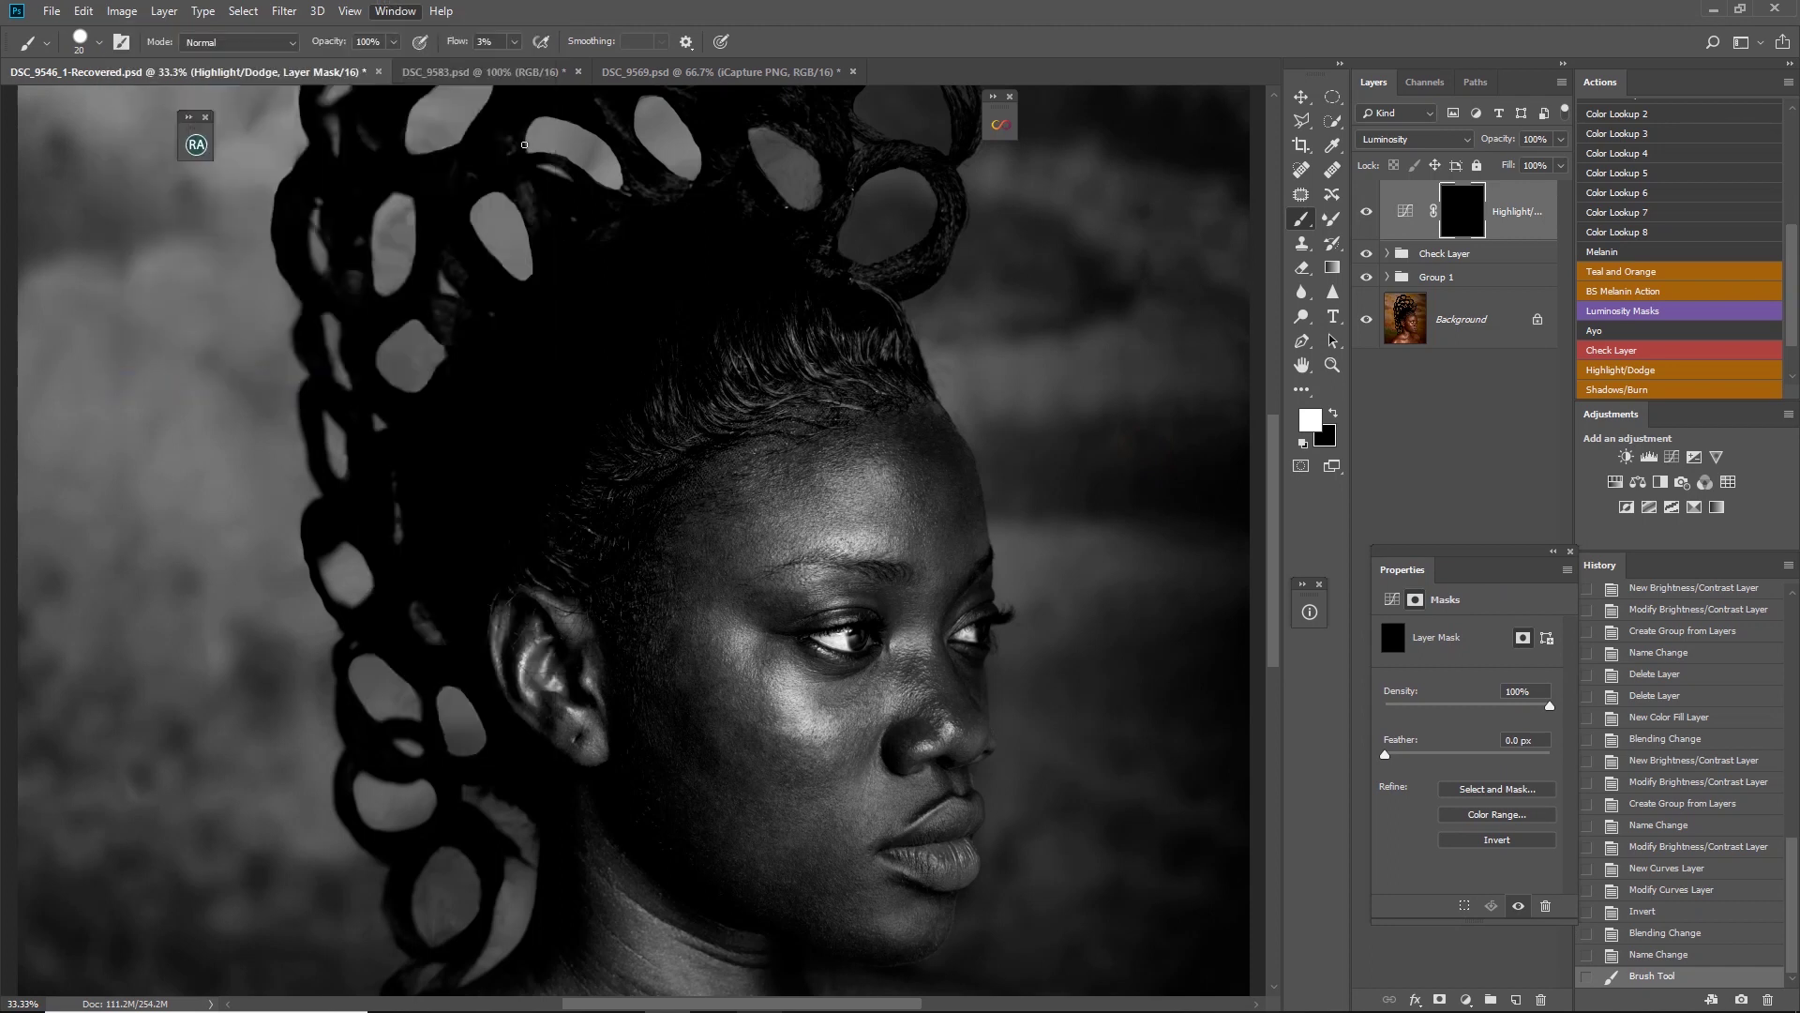
click(392, 11)
mouse_move(417, 33)
click(281, 87)
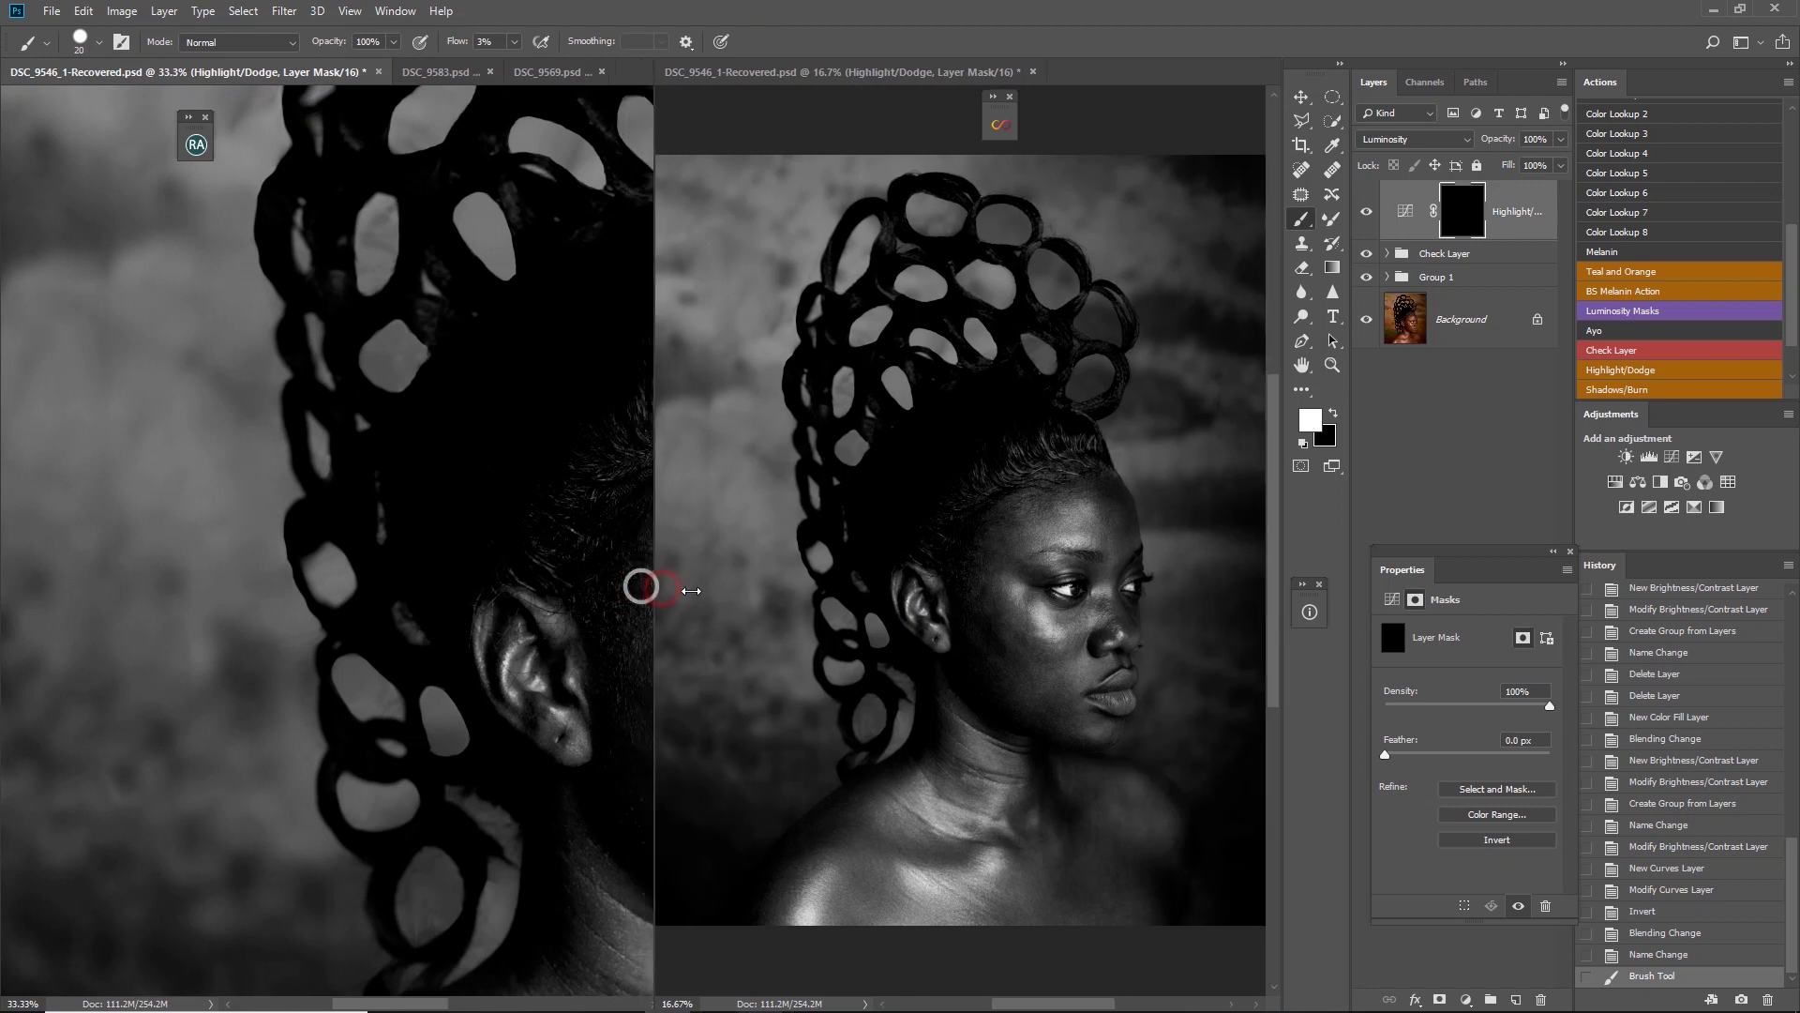
drag(643, 587, 684, 589)
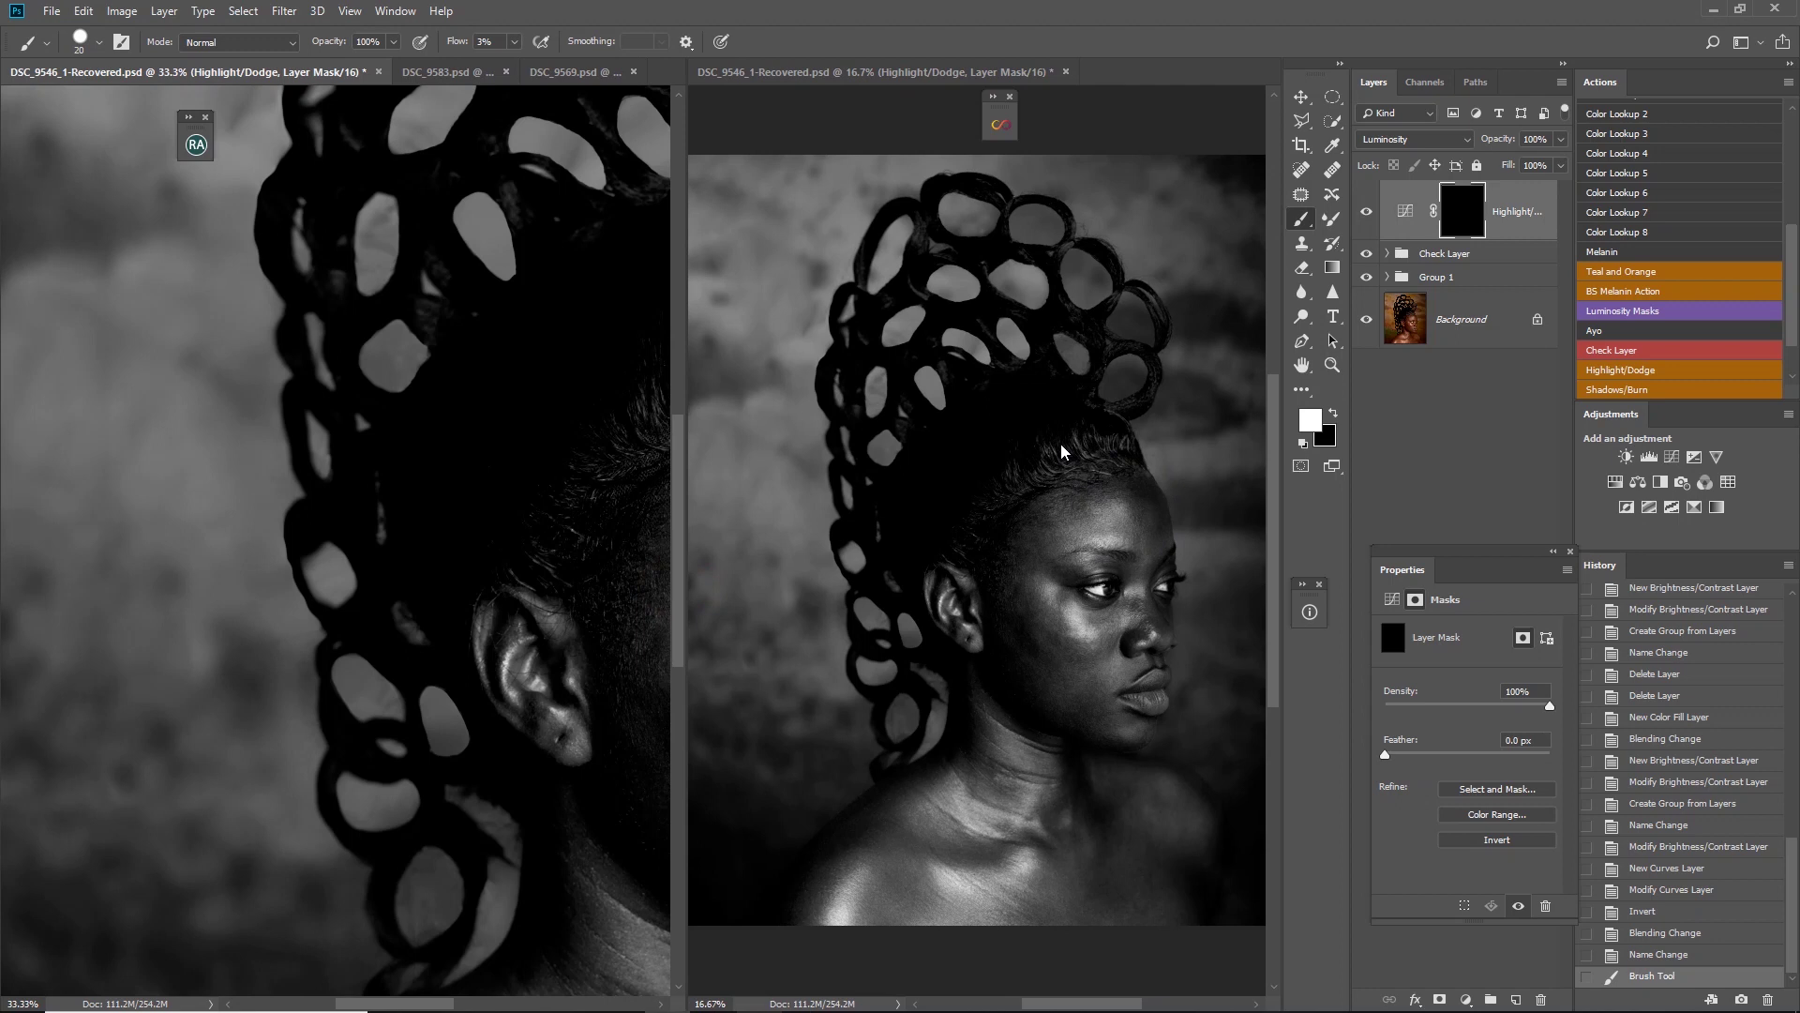
click(426, 450)
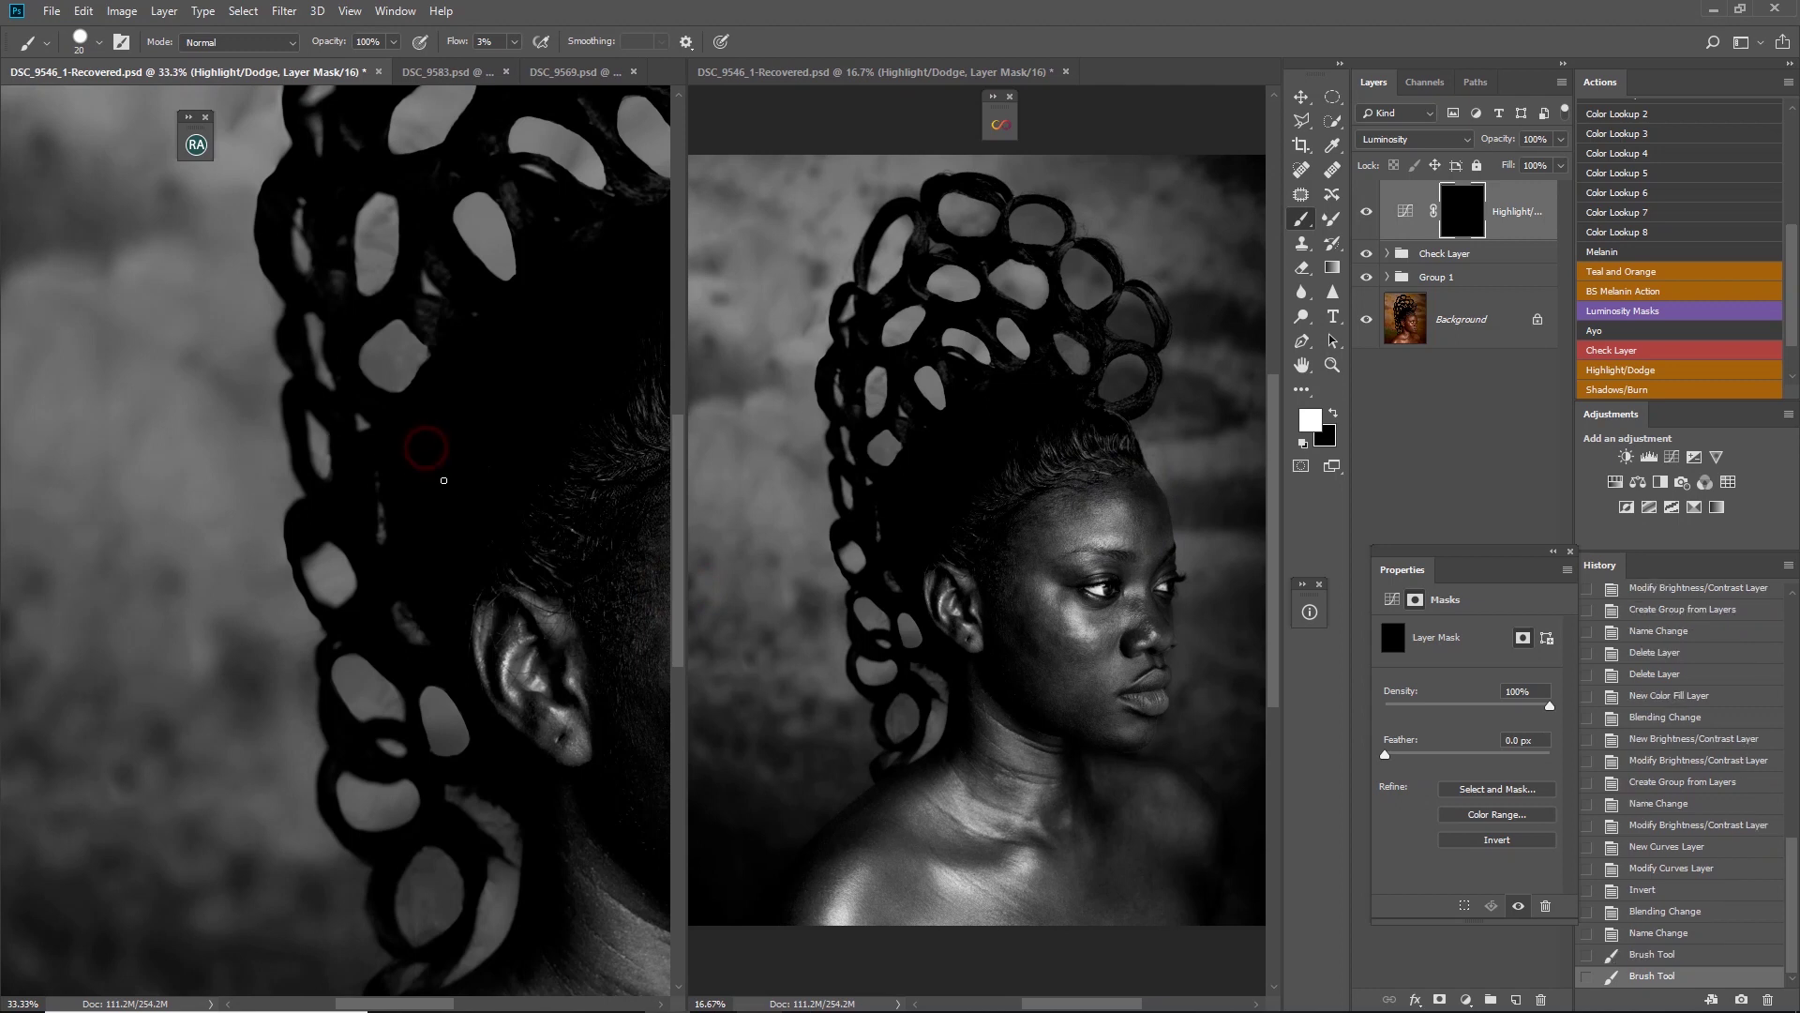
Dodge the dark patches across the middle and far side of the forehead on the Highlight/Dodge mask, varying the brush size
drag(481, 458, 348, 488)
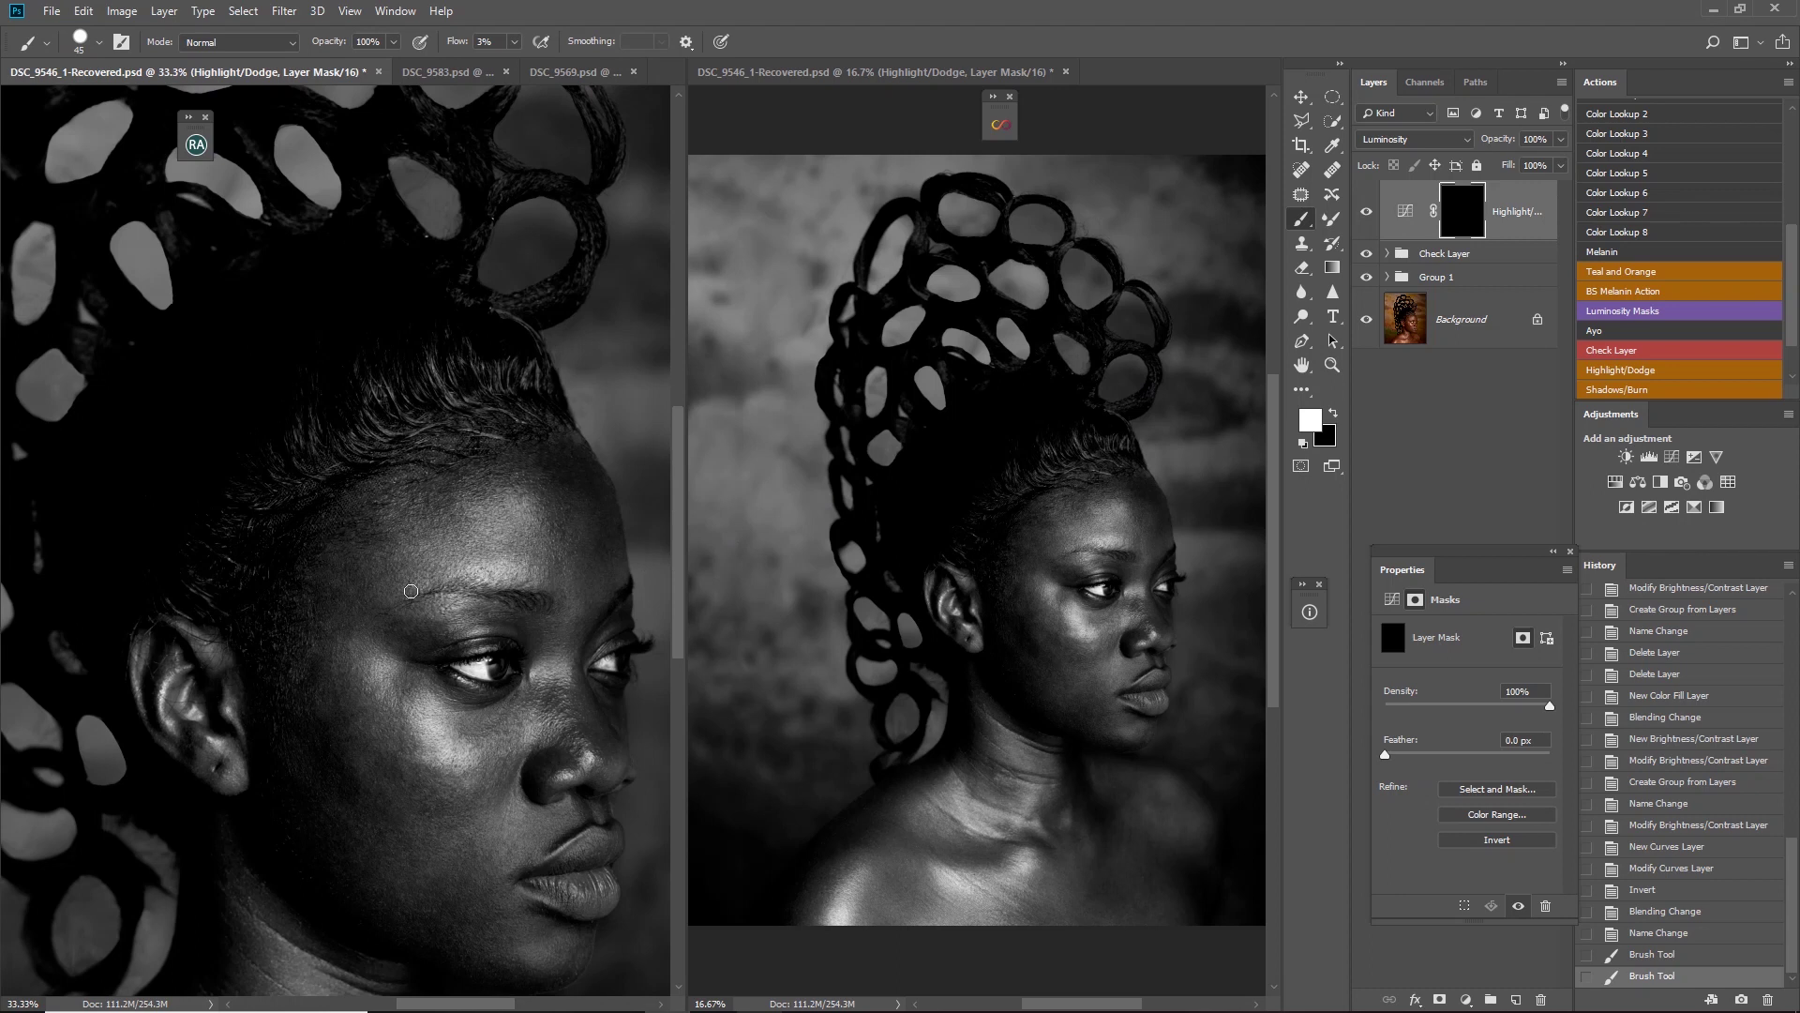
key(bracketright)
key(bracketright)
drag(444, 500, 448, 511)
click(455, 518)
key(bracketleft)
key(bracketleft)
click(448, 520)
click(449, 521)
click(454, 522)
click(450, 526)
key(bracketright)
click(446, 529)
click(441, 533)
drag(452, 494, 431, 516)
mouse_move(430, 514)
mouse_down()
mouse_move(442, 503)
mouse_move(428, 533)
mouse_up()
mouse_move(427, 540)
mouse_down()
mouse_move(446, 496)
mouse_move(427, 499)
mouse_move(450, 482)
mouse_move(429, 513)
mouse_move(454, 498)
mouse_move(496, 553)
mouse_move(529, 549)
mouse_move(512, 546)
mouse_move(520, 530)
mouse_move(506, 548)
mouse_move(568, 564)
mouse_move(564, 509)
mouse_up()
key(bracketright)
key(bracketright)
key(bracketright)
key(bracketleft)
key(bracketleft)
key(bracketleft)
key(bracketright)
key(bracketright)
key(bracketleft)
click(561, 476)
key(bracketright)
key(bracketright)
key(bracketright)
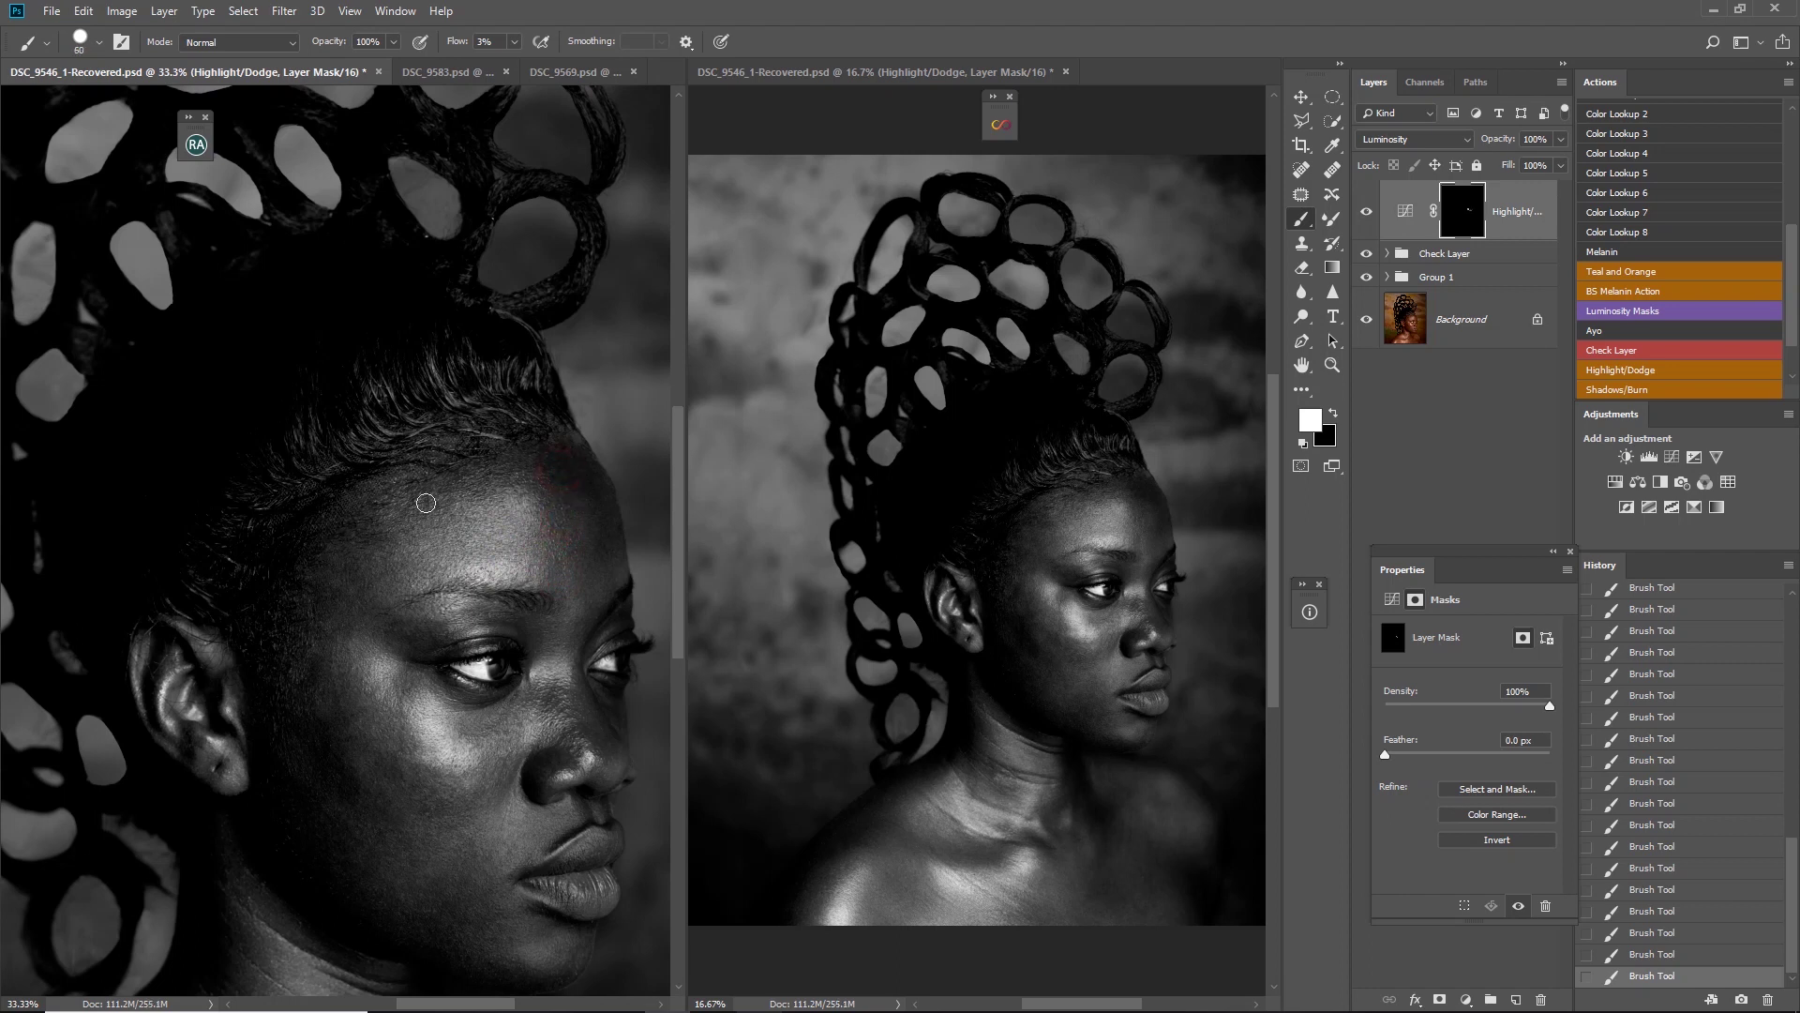
Dodge the dark areas near the temple, above the eyebrows and along the hairline on the Highlight/Dodge mask
click(391, 535)
mouse_move(391, 535)
mouse_down()
mouse_move(431, 522)
mouse_move(431, 497)
mouse_move(416, 517)
mouse_move(460, 489)
mouse_up()
key(bracketleft)
key(bracketright)
key(bracketright)
key(bracketright)
key(bracketleft)
key(bracketleft)
key(bracketleft)
key(bracketleft)
mouse_move(391, 573)
mouse_down()
mouse_move(349, 570)
mouse_move(378, 583)
mouse_move(364, 571)
mouse_move(374, 605)
mouse_move(371, 546)
mouse_move(390, 542)
mouse_move(357, 526)
mouse_move(438, 520)
mouse_move(428, 539)
mouse_up()
key(bracketright)
key(bracketright)
key(bracketright)
mouse_move(393, 552)
mouse_down()
mouse_move(382, 578)
mouse_move(350, 577)
mouse_move(363, 555)
mouse_move(350, 567)
mouse_up()
key(bracketright)
key(bracketright)
drag(567, 579, 614, 557)
key(bracketleft)
key(bracketleft)
mouse_move(542, 440)
mouse_down()
mouse_move(577, 474)
mouse_move(551, 457)
mouse_move(565, 476)
mouse_move(458, 484)
mouse_up()
key(bracketleft)
key(bracketright)
key(bracketright)
key(bracketright)
key(bracketright)
key(bracketright)
Place the hidden Check Layer group above the Highlight/Dodge layer and compare the forehead with the dodging on and off
click(1367, 262)
drag(1460, 270, 1459, 187)
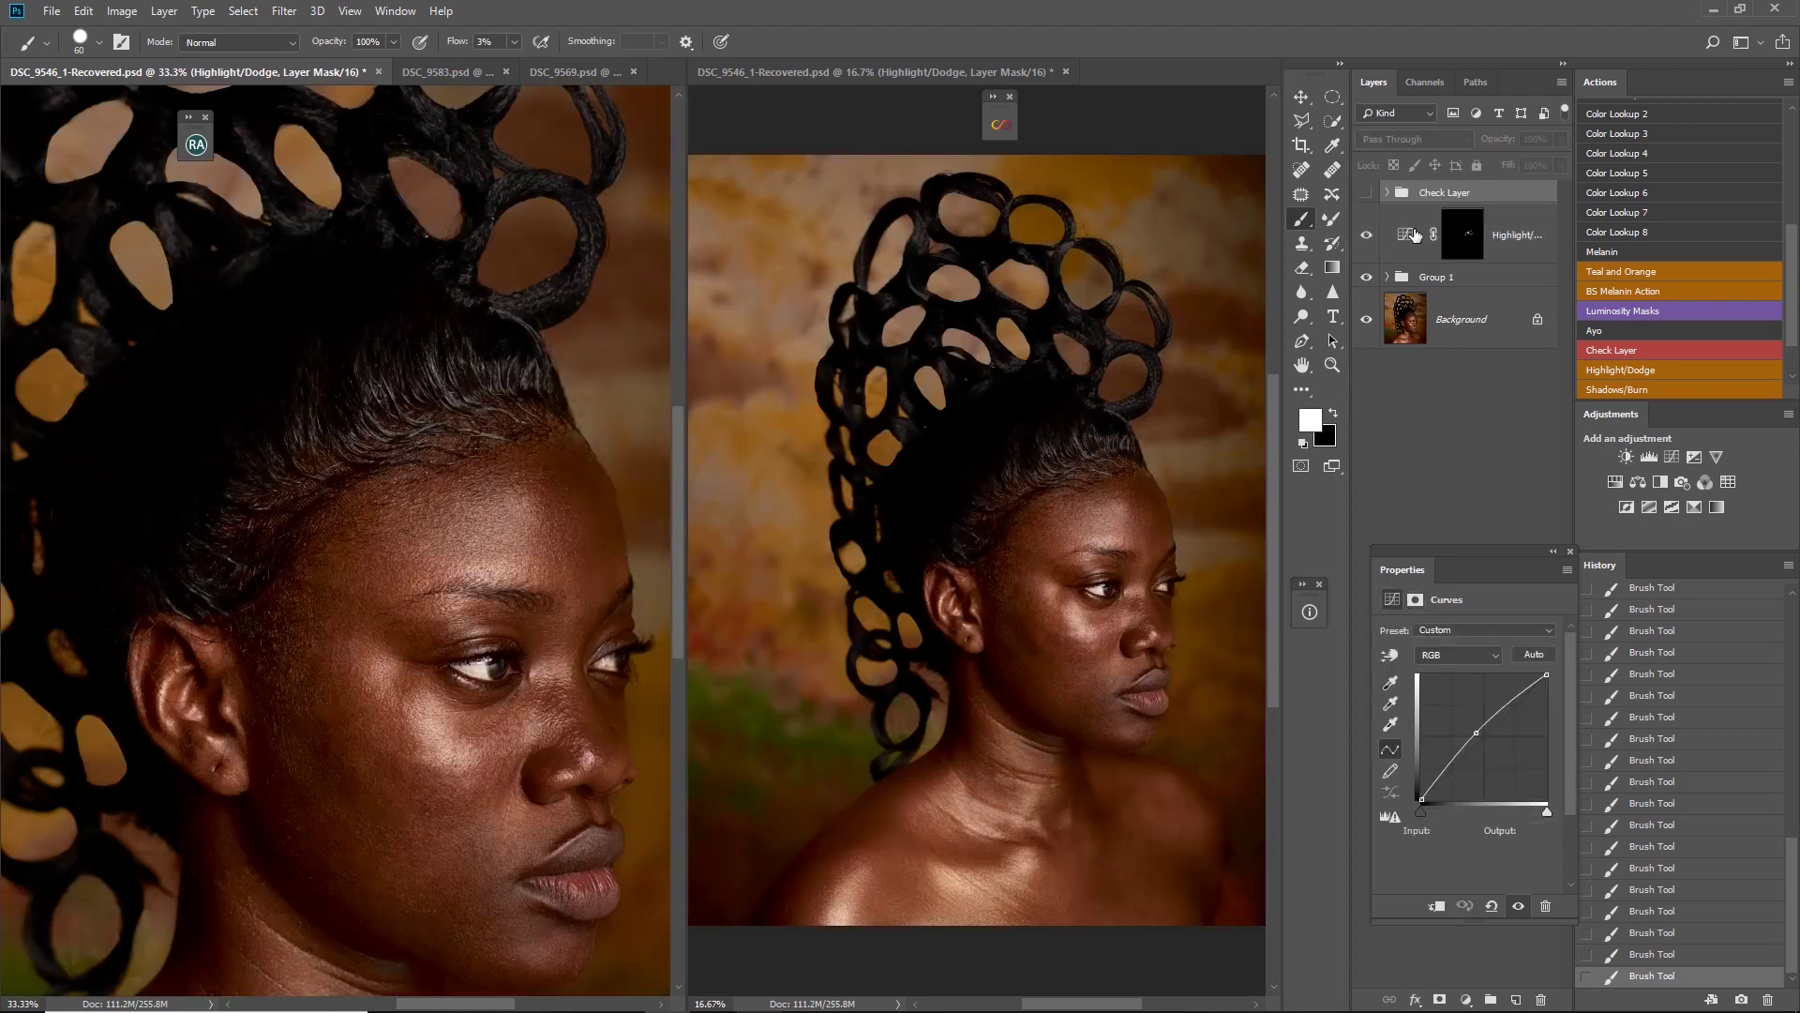
click(1367, 236)
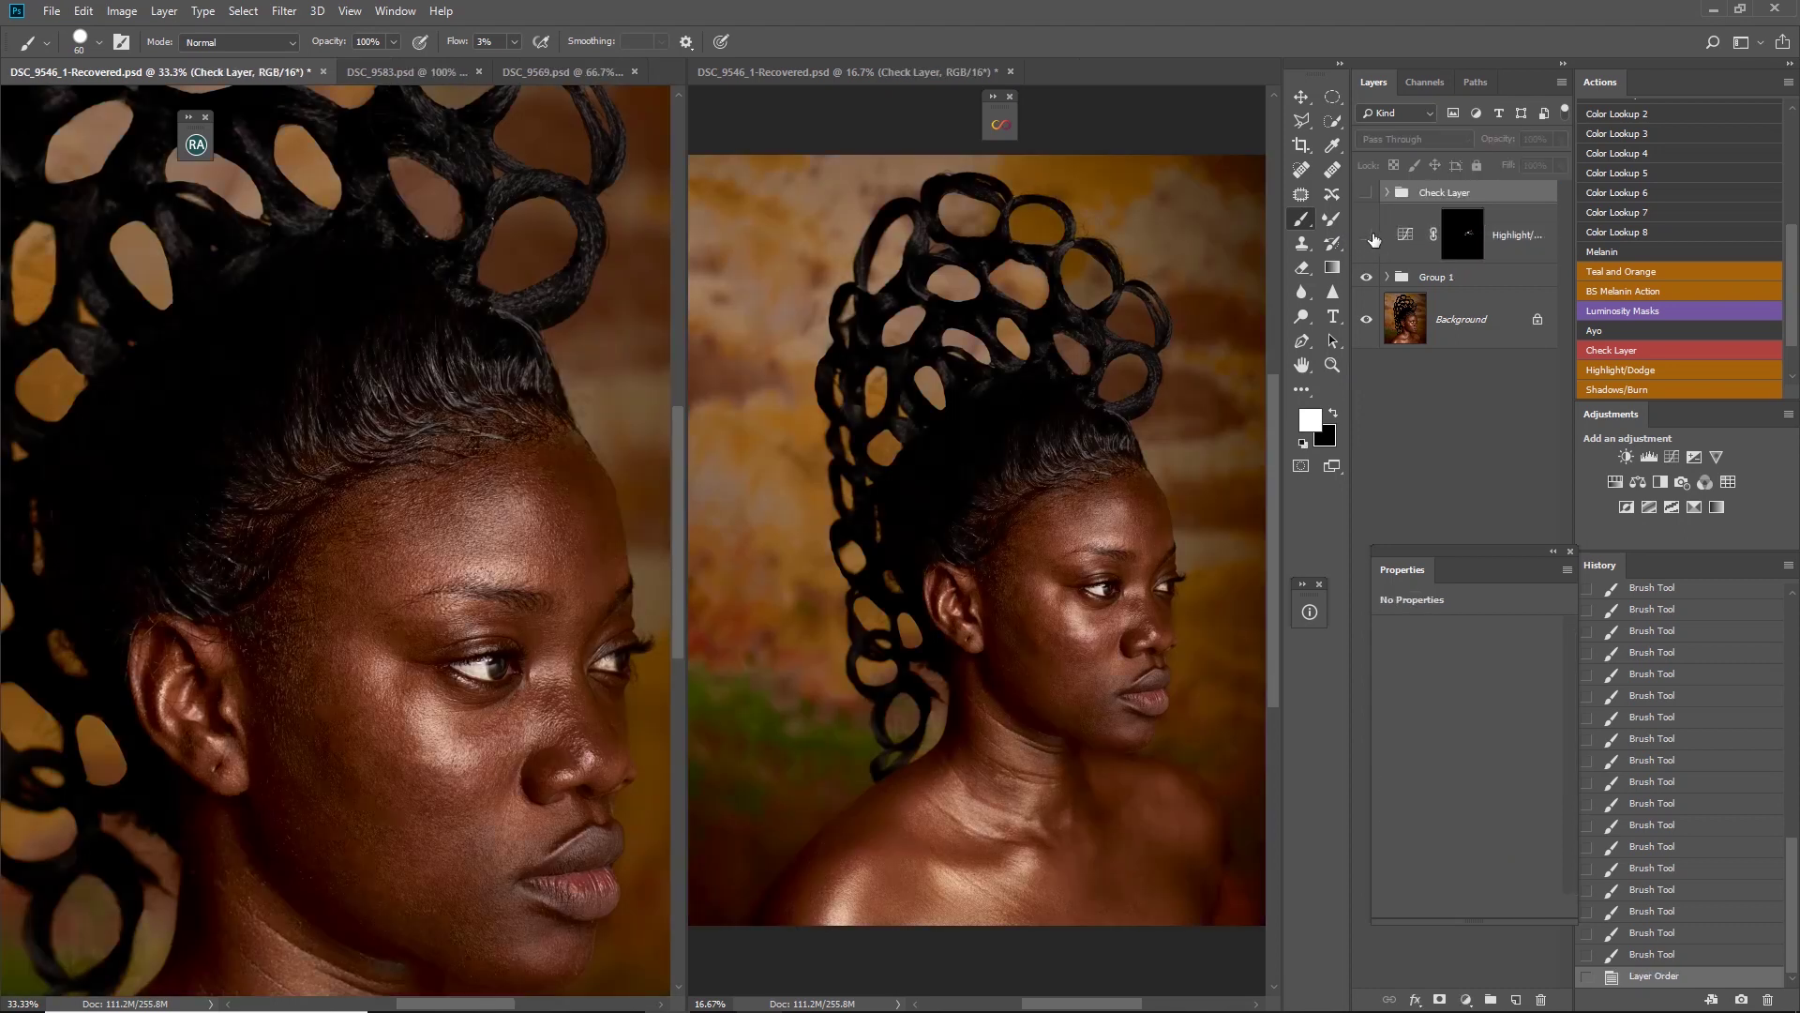
click(1367, 237)
click(1373, 236)
click(1373, 236)
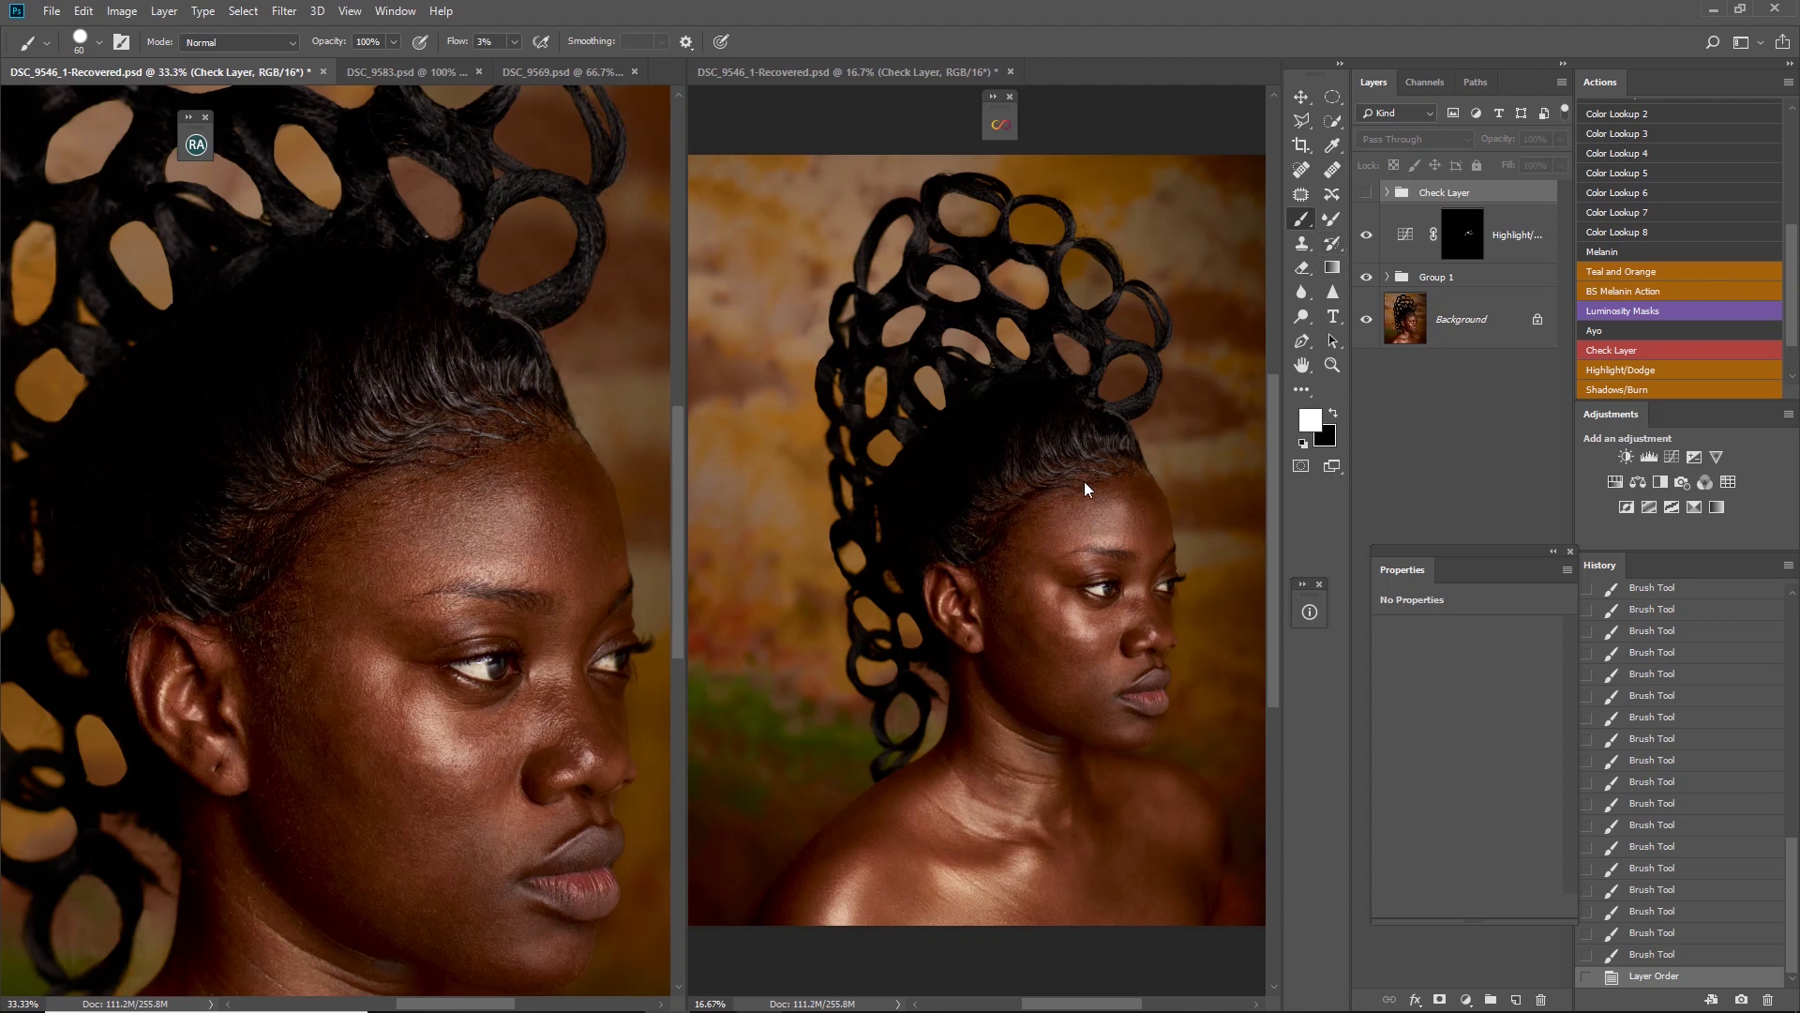
click(1371, 235)
click(1371, 235)
Set the brush flow to 1% and play the Shadows/Burn action with the Highlight/Dodge layer selected
drag(460, 41, 425, 82)
click(520, 550)
key(Return)
click(1505, 252)
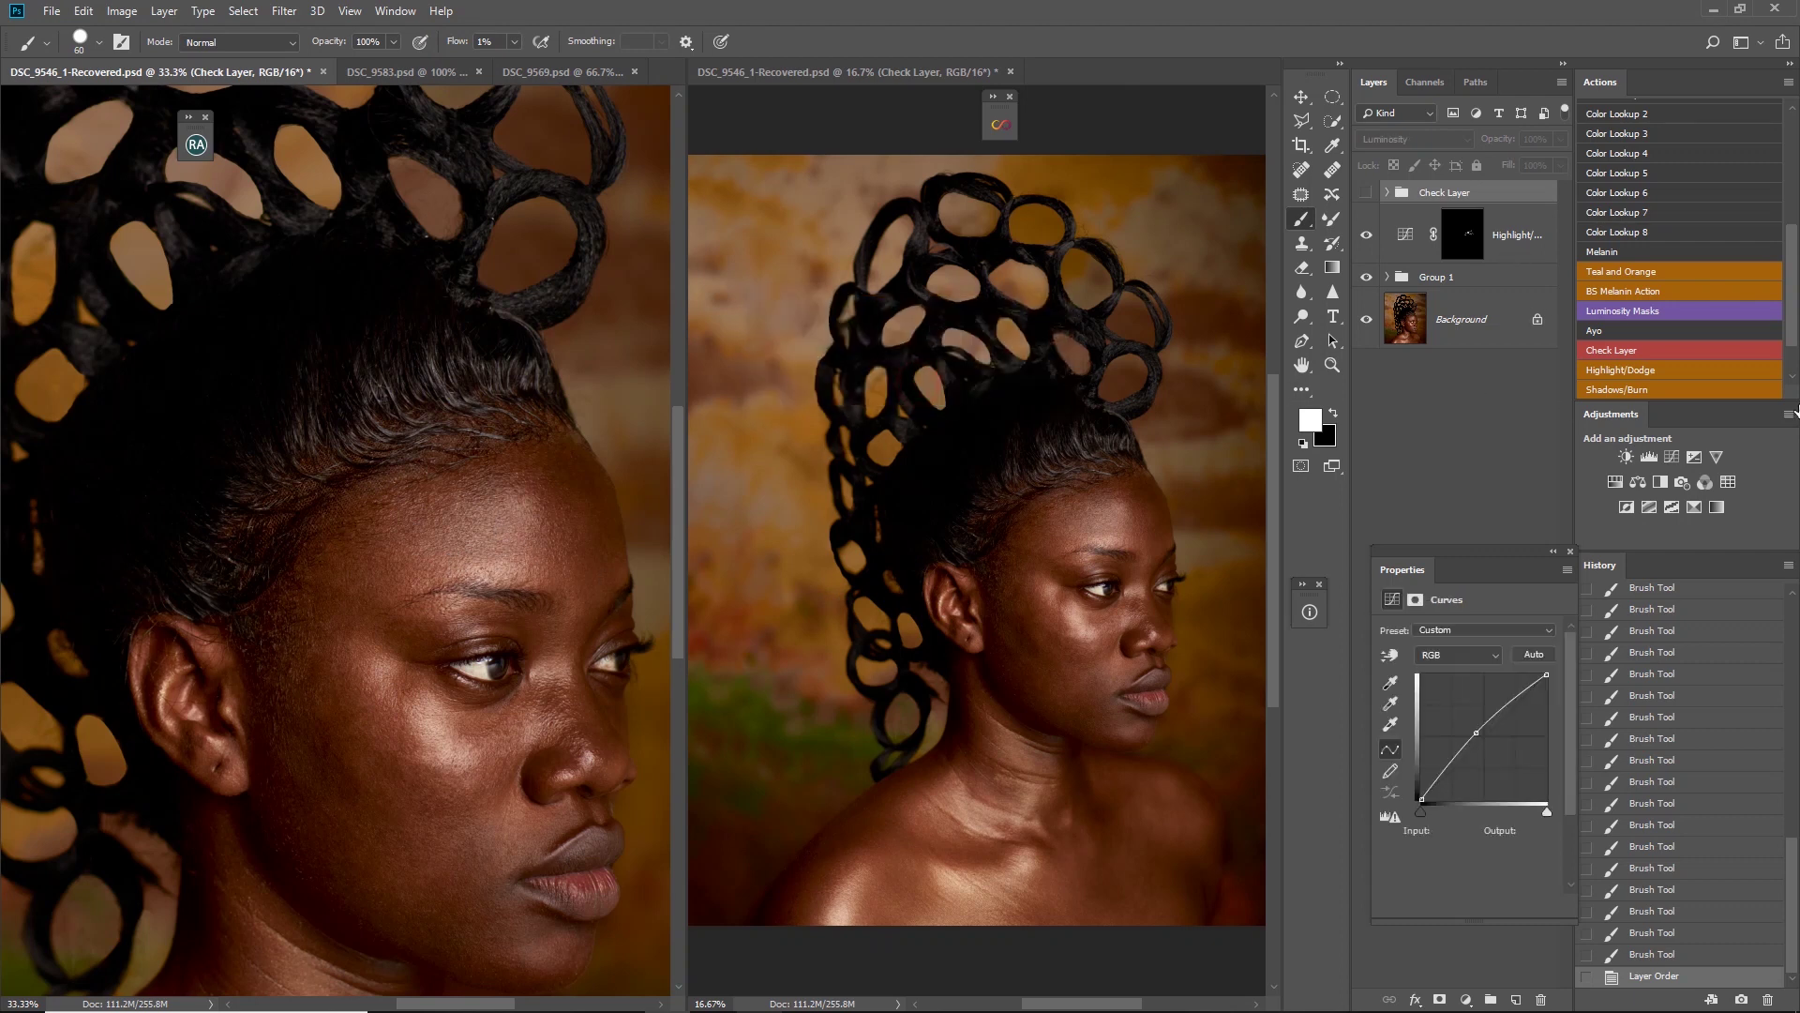
click(1649, 391)
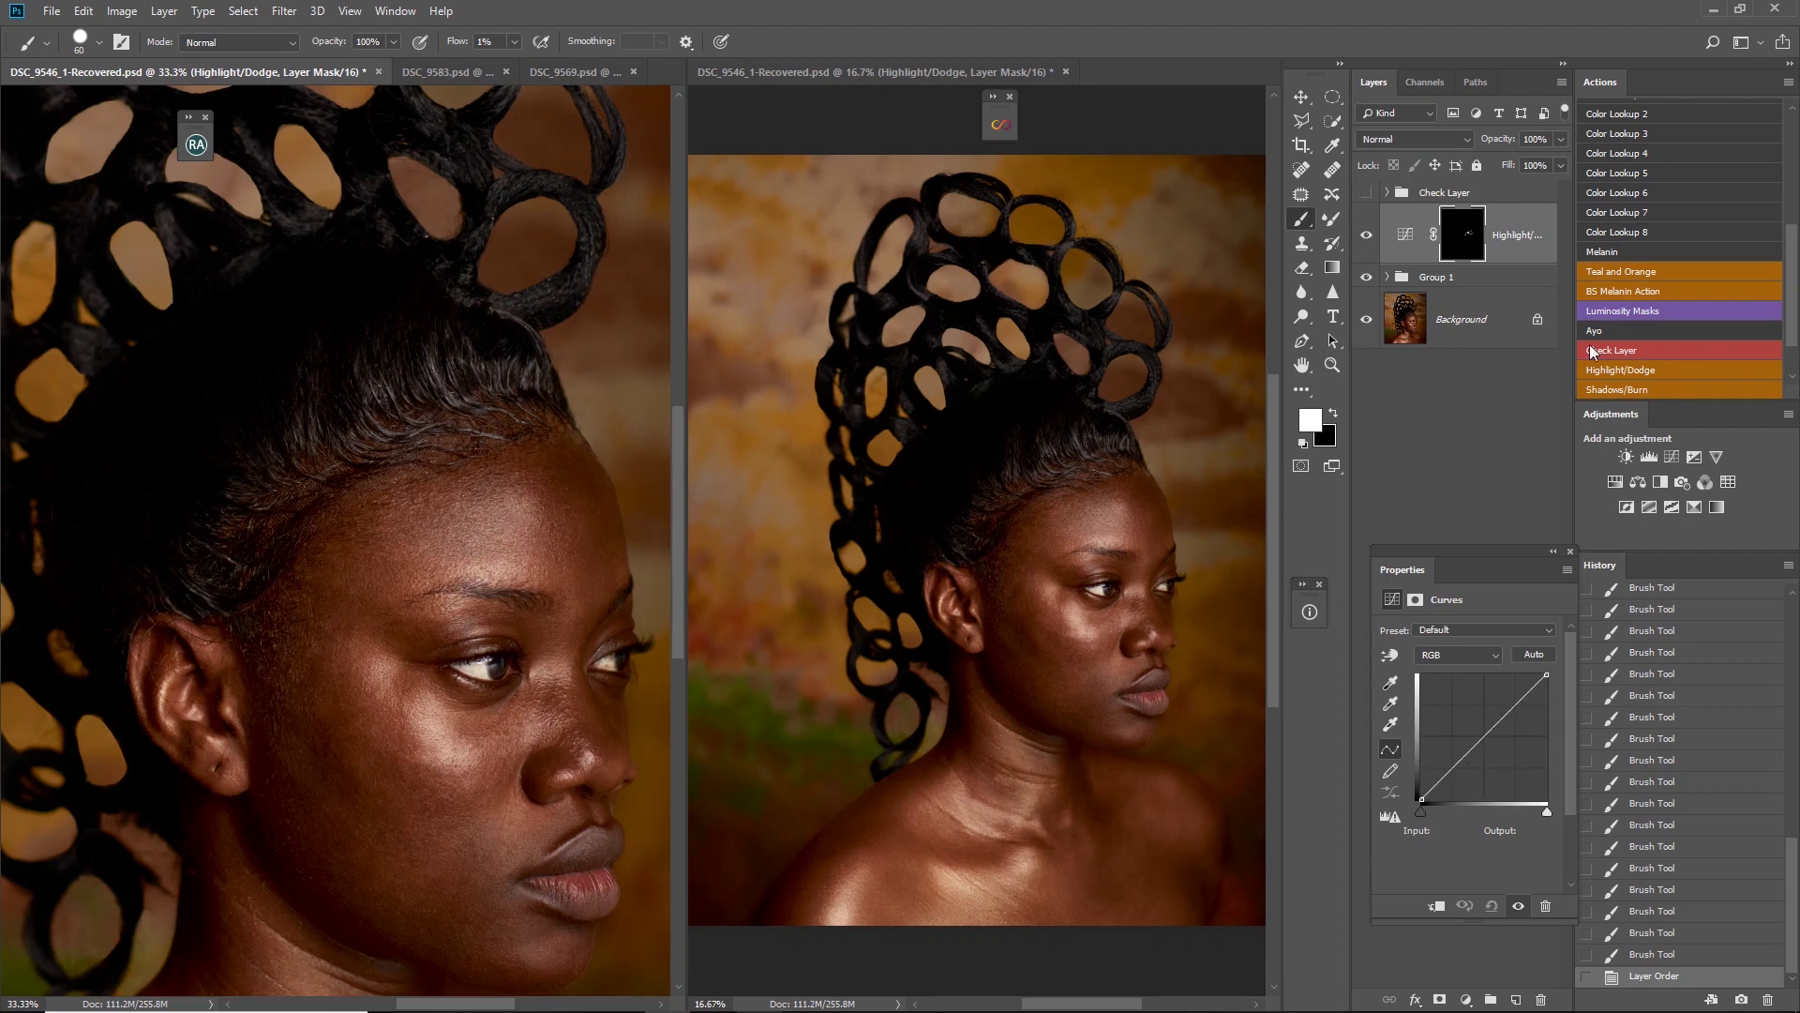
click(1617, 389)
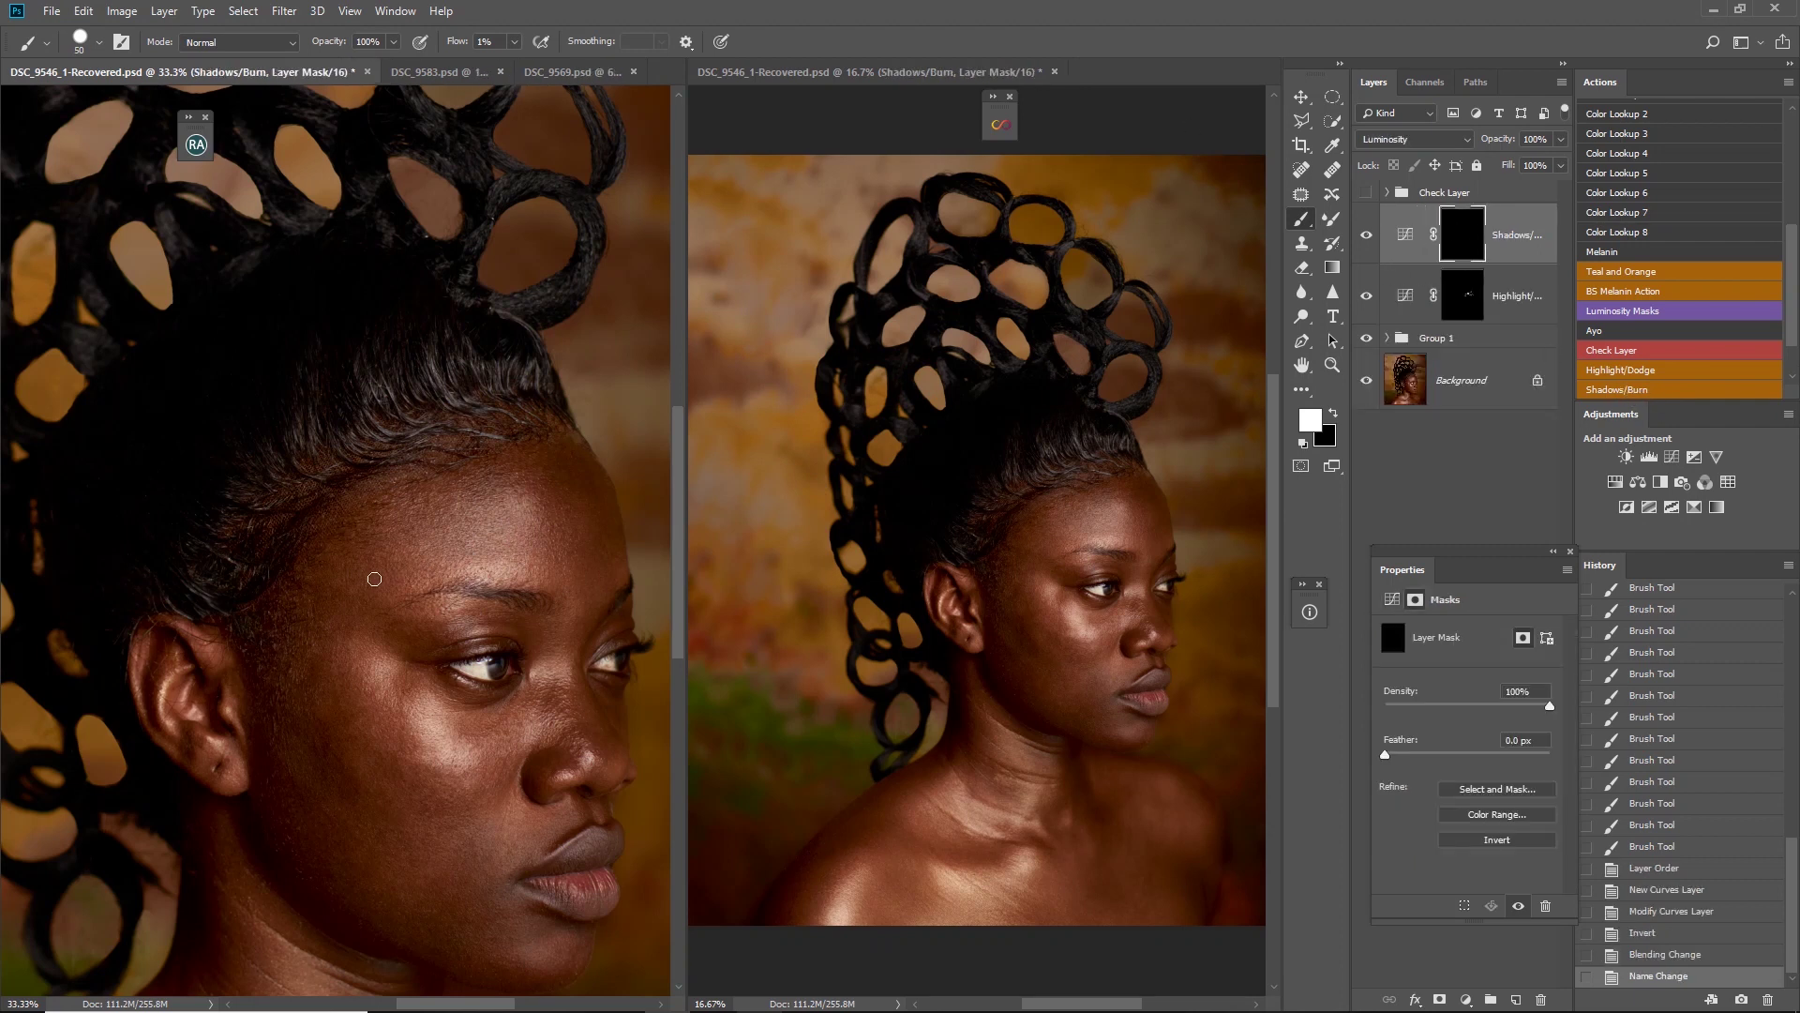
Burn the bright patches from the temple across the forehead on the Shadows/Burn mask, varying the brush size
drag(350, 592, 356, 580)
drag(363, 566, 407, 557)
drag(420, 544, 422, 553)
key(bracketleft)
drag(412, 549, 405, 557)
drag(421, 544, 474, 540)
drag(475, 534, 528, 511)
key(bracketright)
key(bracketright)
key(bracketright)
key(bracketright)
key(bracketright)
drag(525, 506, 513, 501)
key(bracketleft)
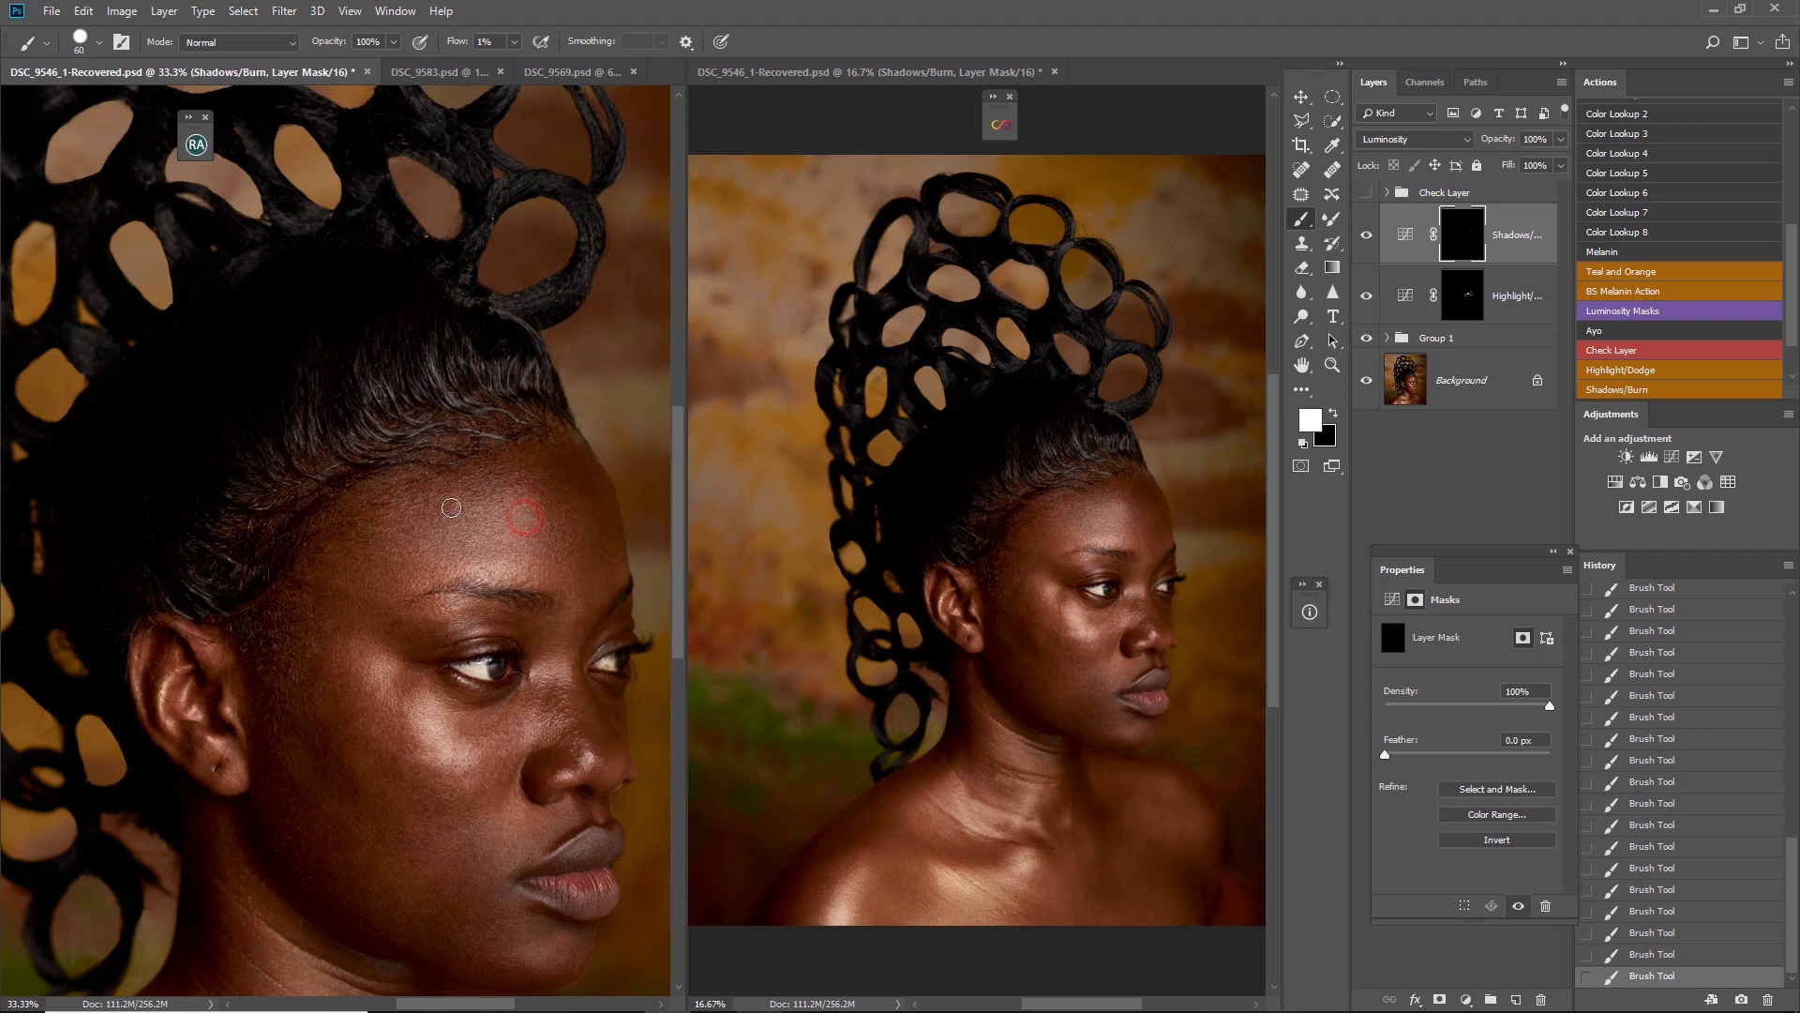
key(bracketleft)
mouse_move(362, 534)
mouse_down()
mouse_move(315, 549)
mouse_move(410, 550)
mouse_move(450, 580)
mouse_move(401, 552)
mouse_up()
Show the Check Layer group and burn a small bright spot in the middle of the forehead
click(1366, 192)
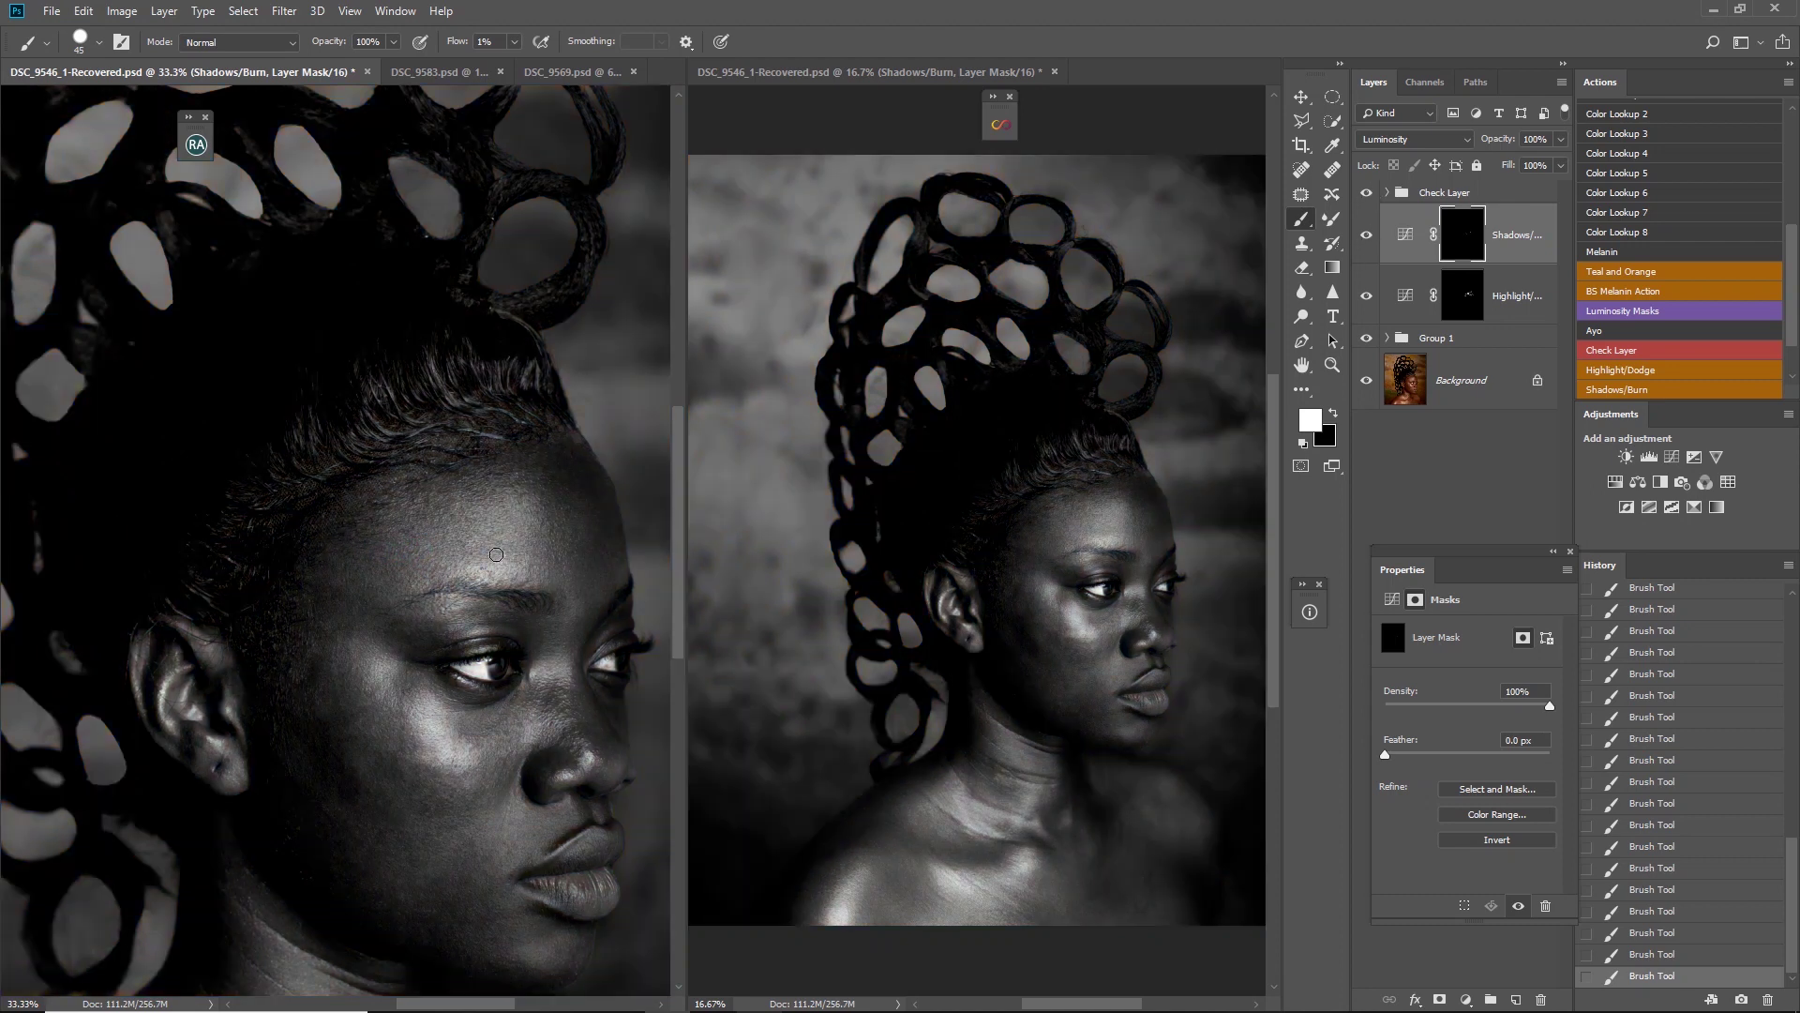
drag(479, 534, 486, 531)
key(bracketleft)
key(bracketleft)
key(bracketright)
key(bracketright)
Dodge the dark patches above the brow and in the middle of the forehead on the Highlight/Dodge mask, varying the brush size
click(1461, 298)
key(bracketleft)
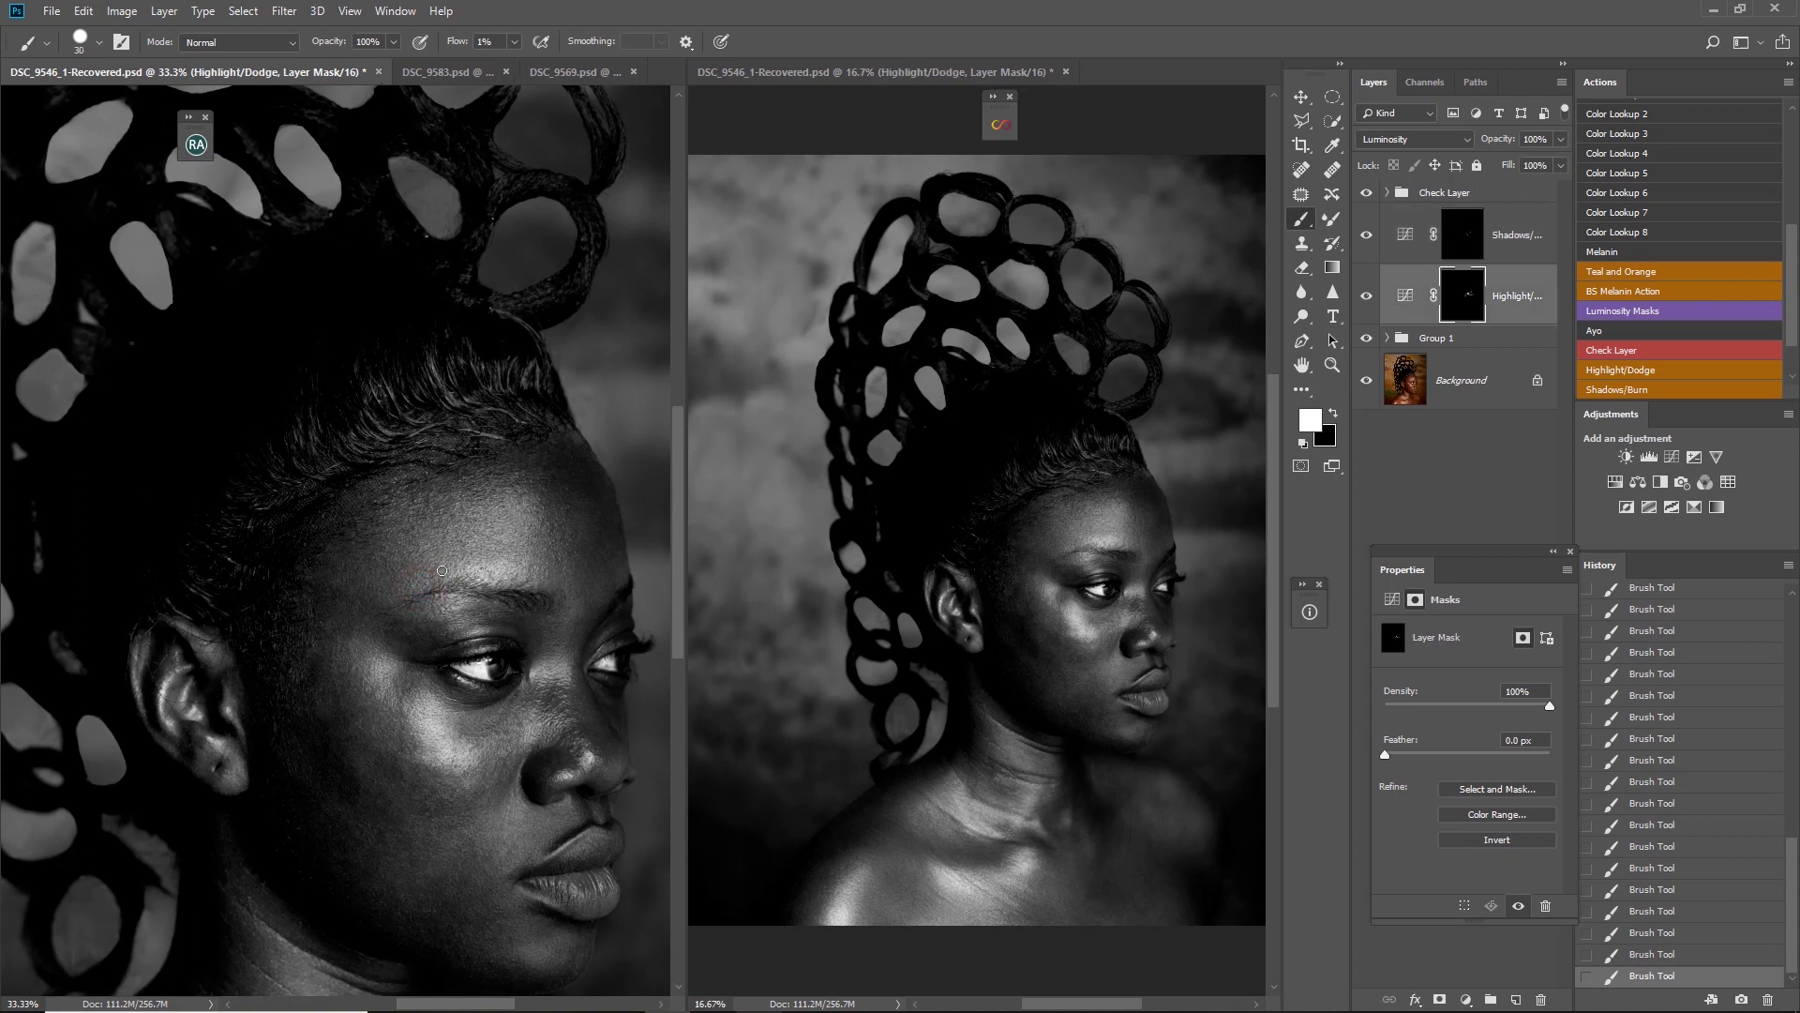
mouse_move(436, 580)
mouse_down()
mouse_move(440, 566)
mouse_move(431, 587)
mouse_move(442, 574)
mouse_move(384, 567)
mouse_move(398, 562)
mouse_up()
key(bracketright)
click(401, 573)
key(bracketright)
click(437, 509)
key(bracketright)
click(429, 516)
click(442, 510)
key(bracketleft)
Dodge the upper forehead and its far edge down to the far brow on the Highlight/Dodge mask, varying the brush size
drag(466, 485, 493, 501)
key(bracketright)
key(bracketright)
click(540, 511)
key(bracketright)
drag(560, 478, 573, 503)
key(bracketleft)
click(586, 542)
key(bracketleft)
click(593, 605)
key(bracketright)
click(603, 554)
key(bracketright)
key(bracketleft)
key(bracketleft)
click(577, 612)
key(bracketright)
key(bracketright)
Dodge the small dark spots at the temple beside the near brow
click(346, 604)
key(bracketleft)
key(bracketleft)
mouse_move(364, 605)
mouse_down()
mouse_move(349, 635)
mouse_move(366, 606)
mouse_up()
key(bracketright)
key(bracketleft)
click(354, 602)
click(368, 606)
Group the Shadows/Burn and Highlight/Dodge layers and hide the Check Layer group
ctrl+click(1514, 245)
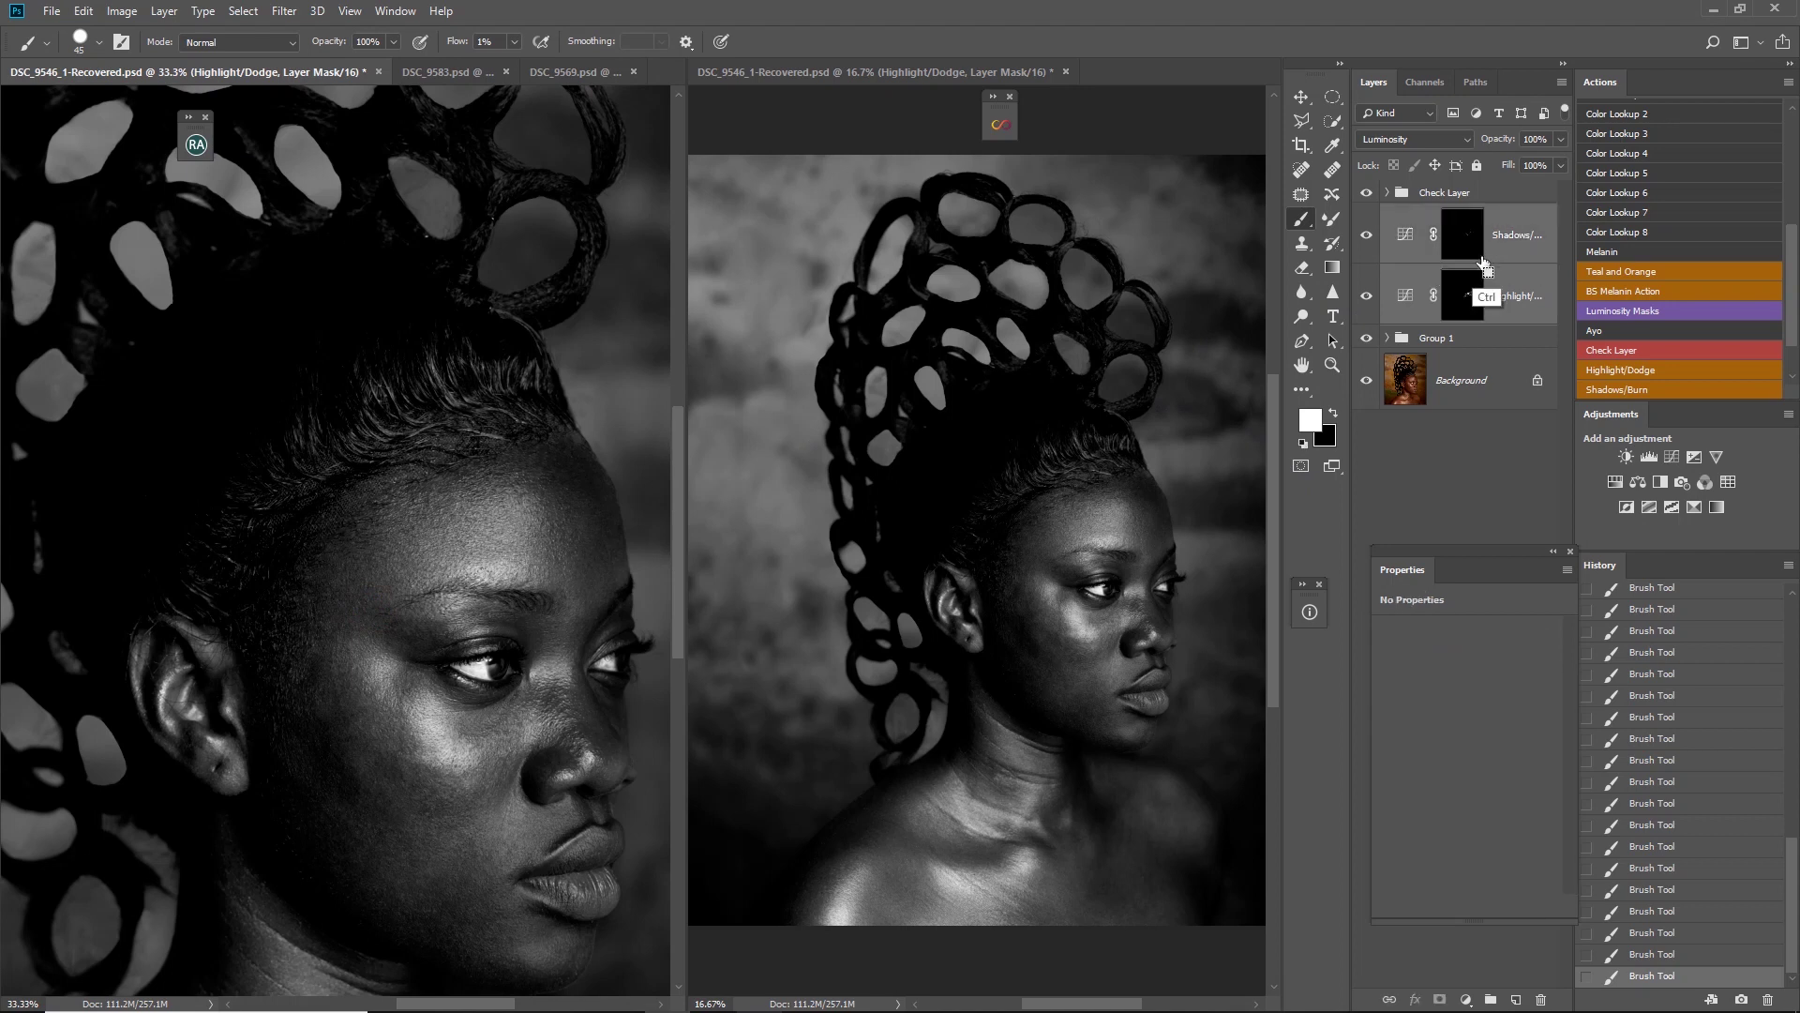
key(ctrl+g)
click(1366, 192)
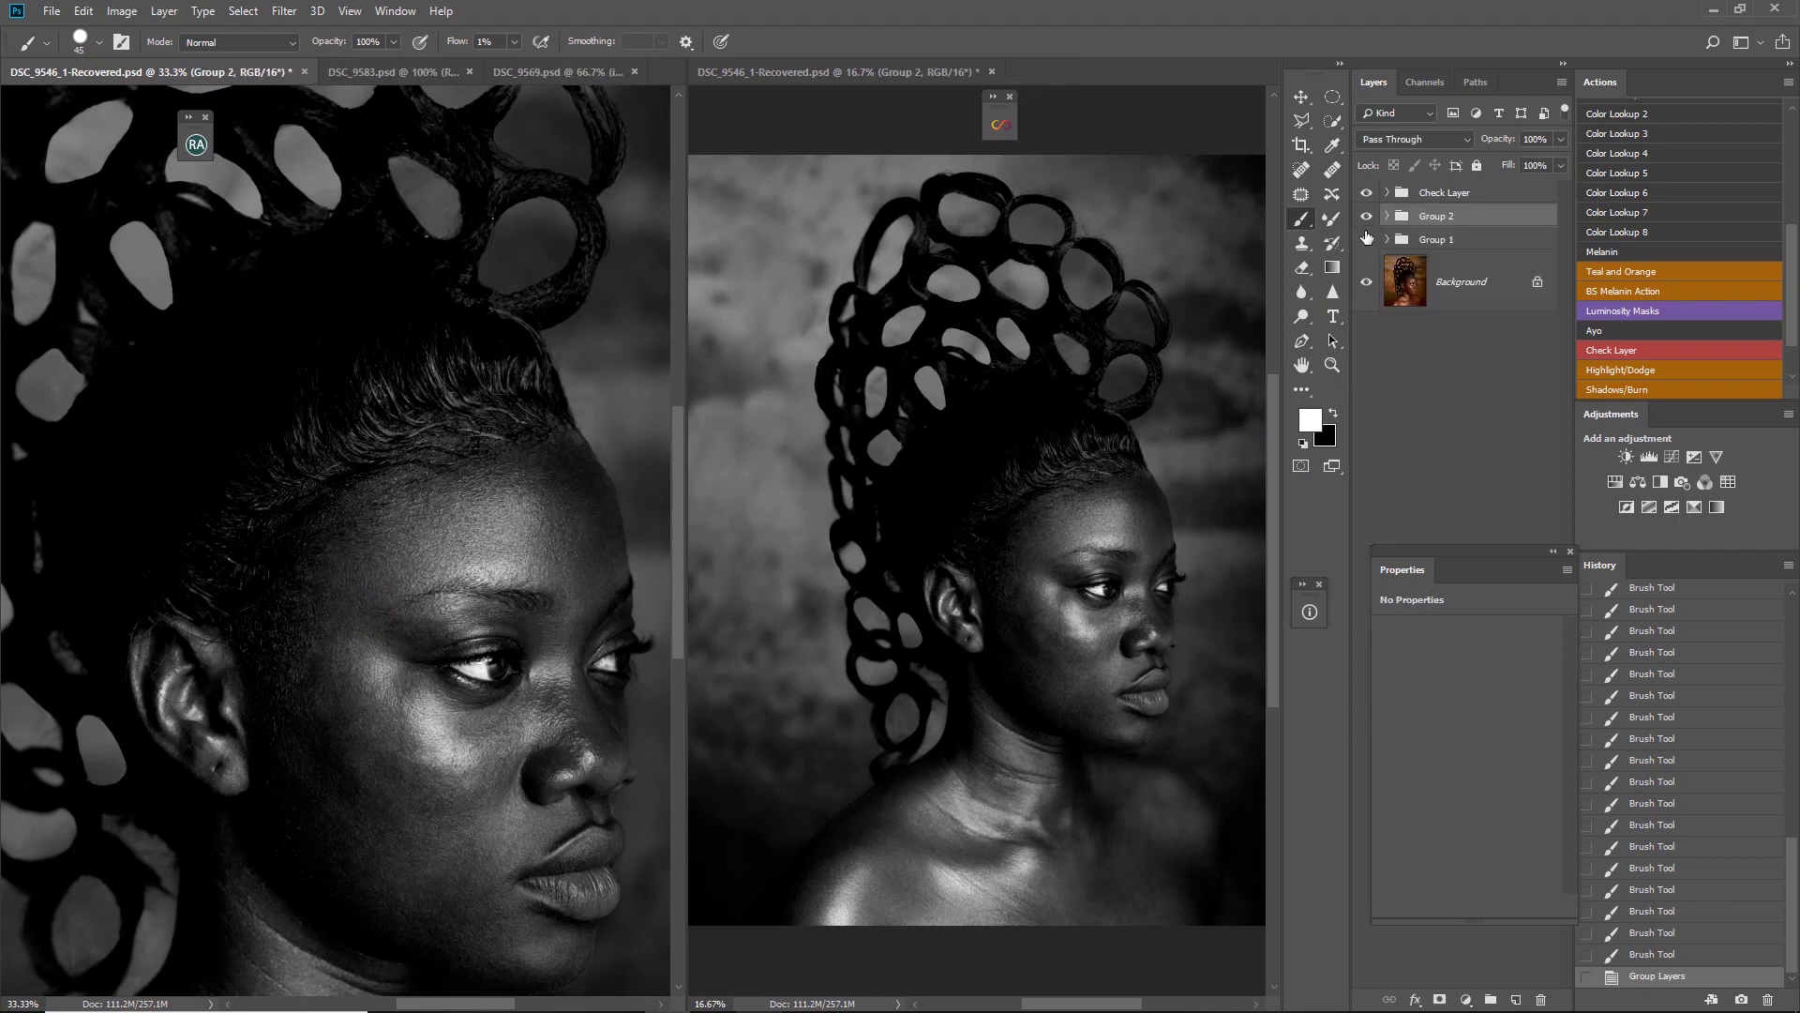
Compare the portrait in colour with the dodge-and-burn group, Group 2, on and off
click(1366, 216)
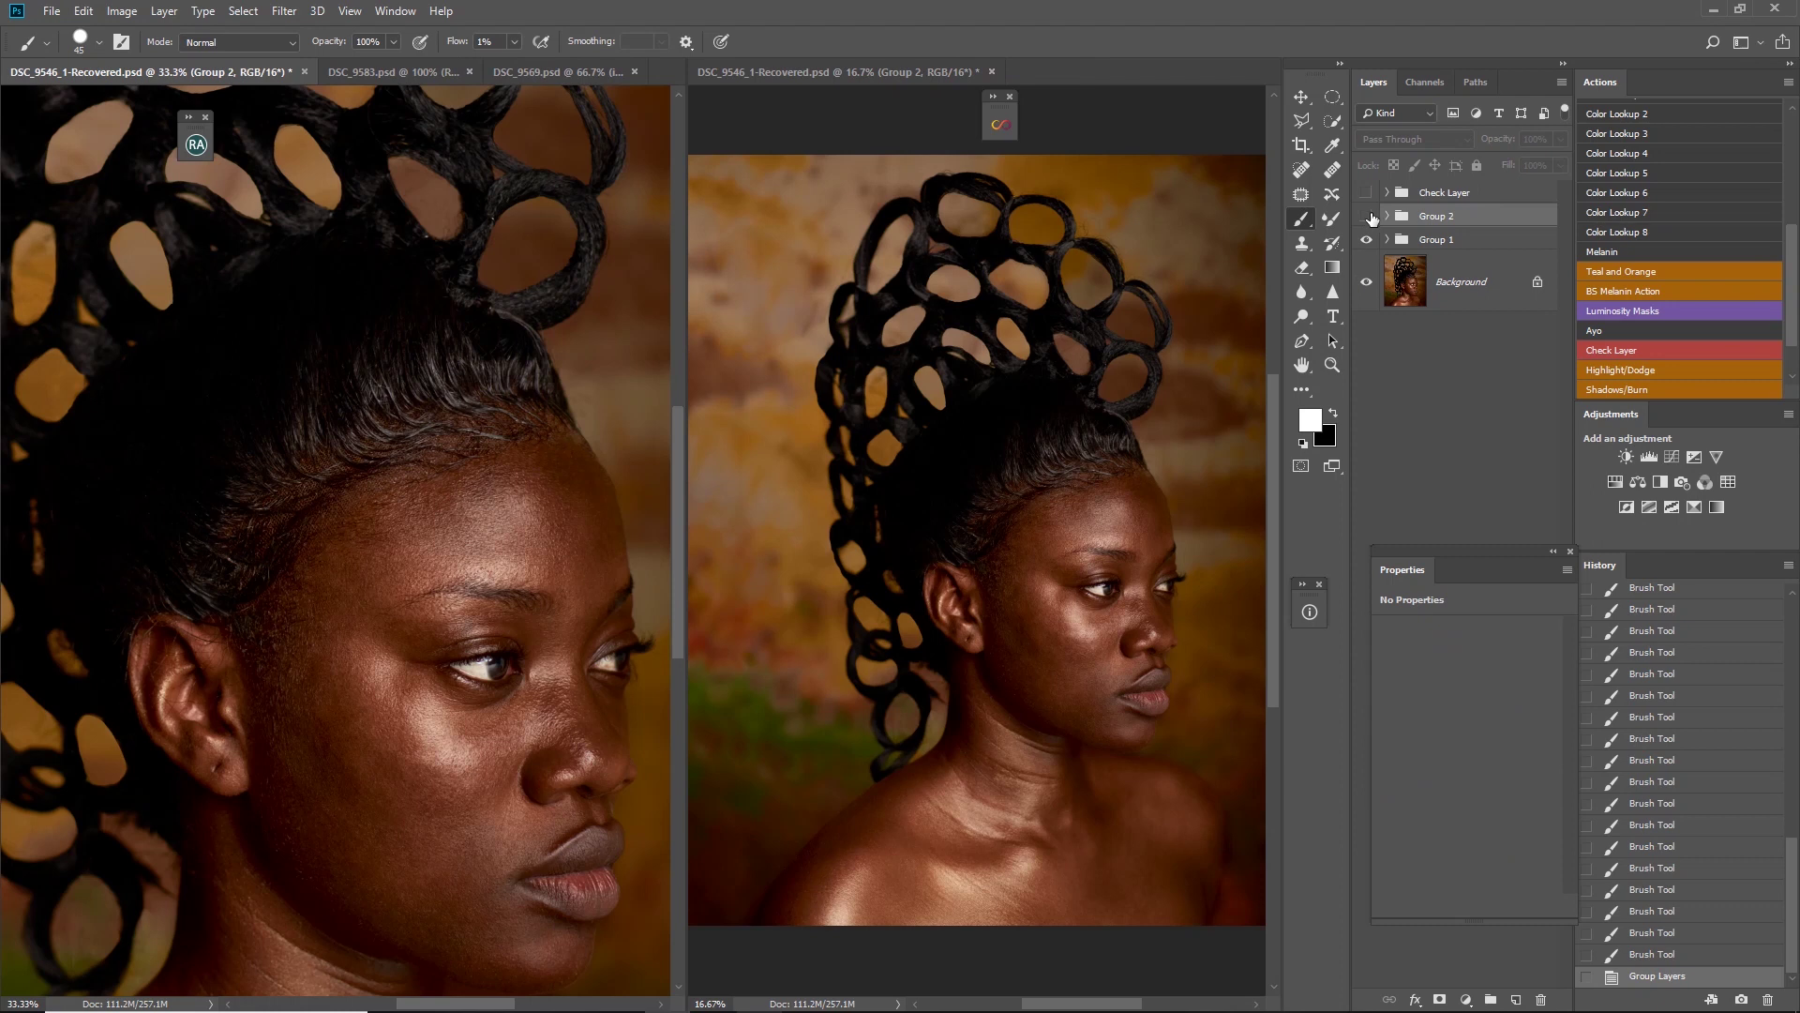
click(1366, 217)
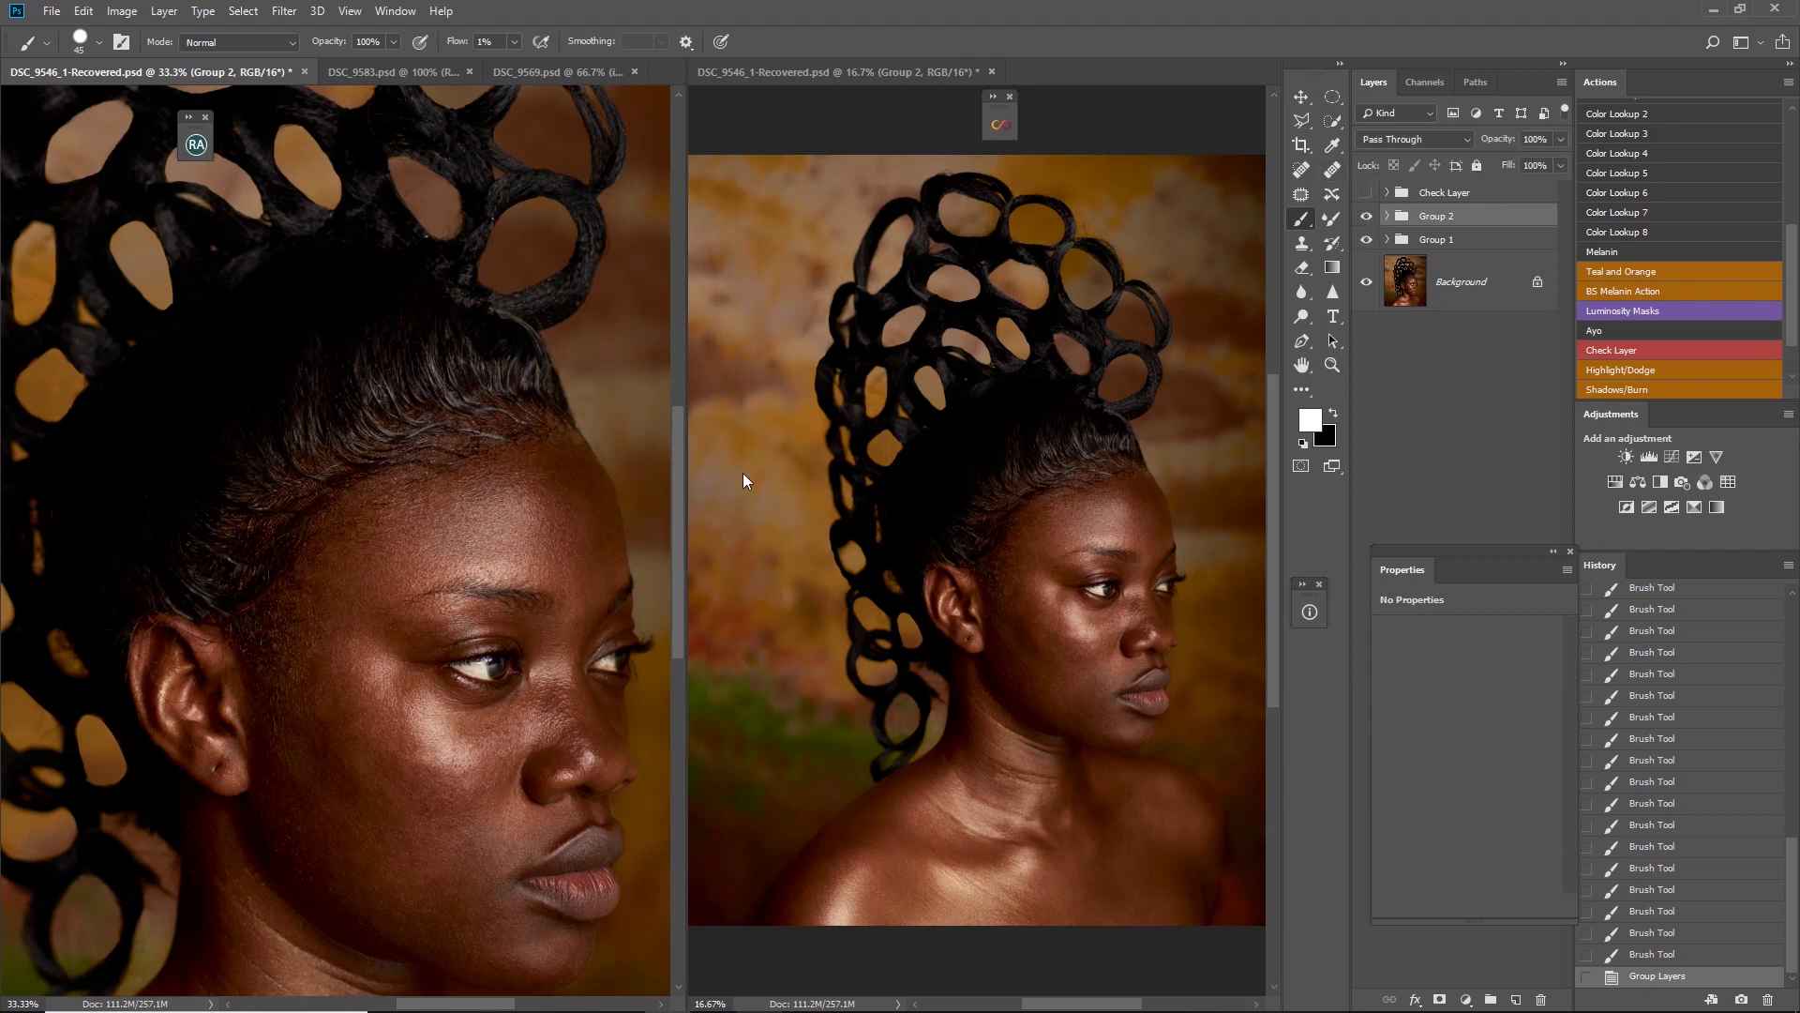
click(1366, 217)
click(1367, 217)
click(1364, 218)
click(1364, 218)
Expand Group 2 and burn the bright spot above the near brow on the Shadows/Burn mask
click(1387, 216)
click(1488, 257)
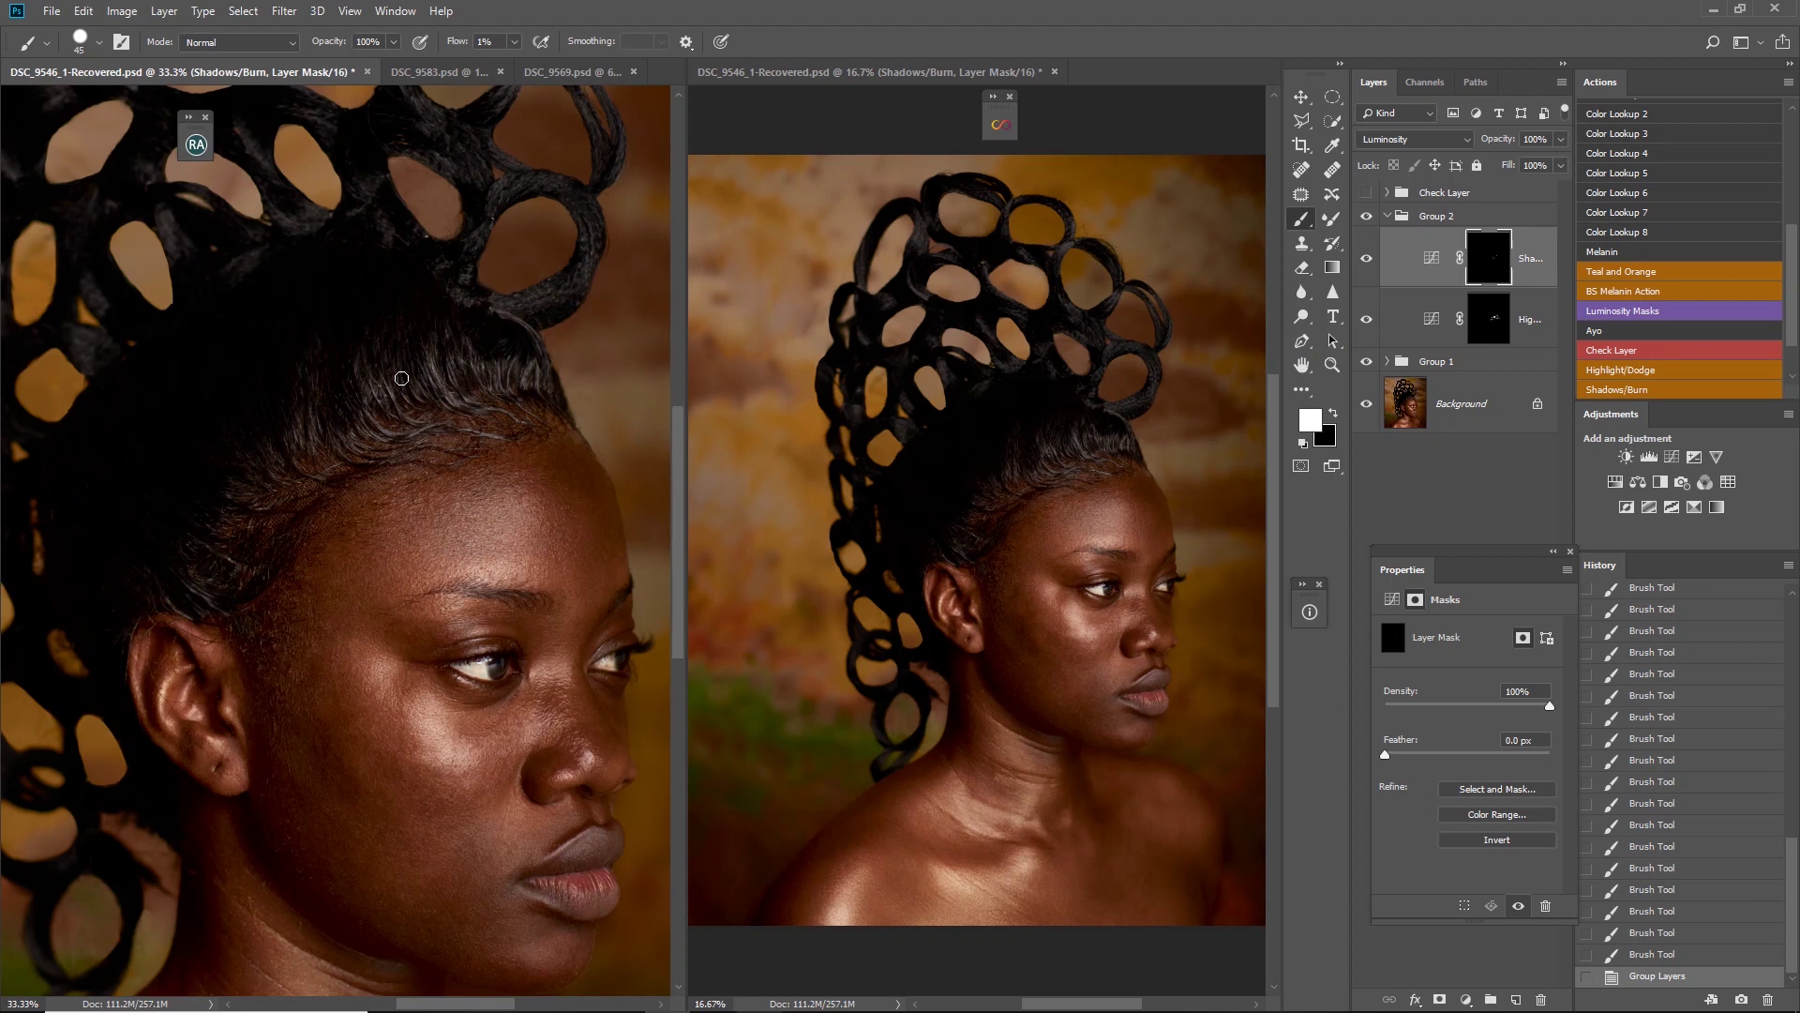
key(bracketright)
key(bracketright)
click(493, 570)
click(493, 570)
click(493, 569)
key(bracketleft)
click(492, 569)
click(486, 567)
key(bracketright)
click(463, 575)
key(bracketright)
Show the Check Layer group and dodge above the brow and beside the eye on the Highlight/Dodge mask
click(1364, 218)
click(1366, 192)
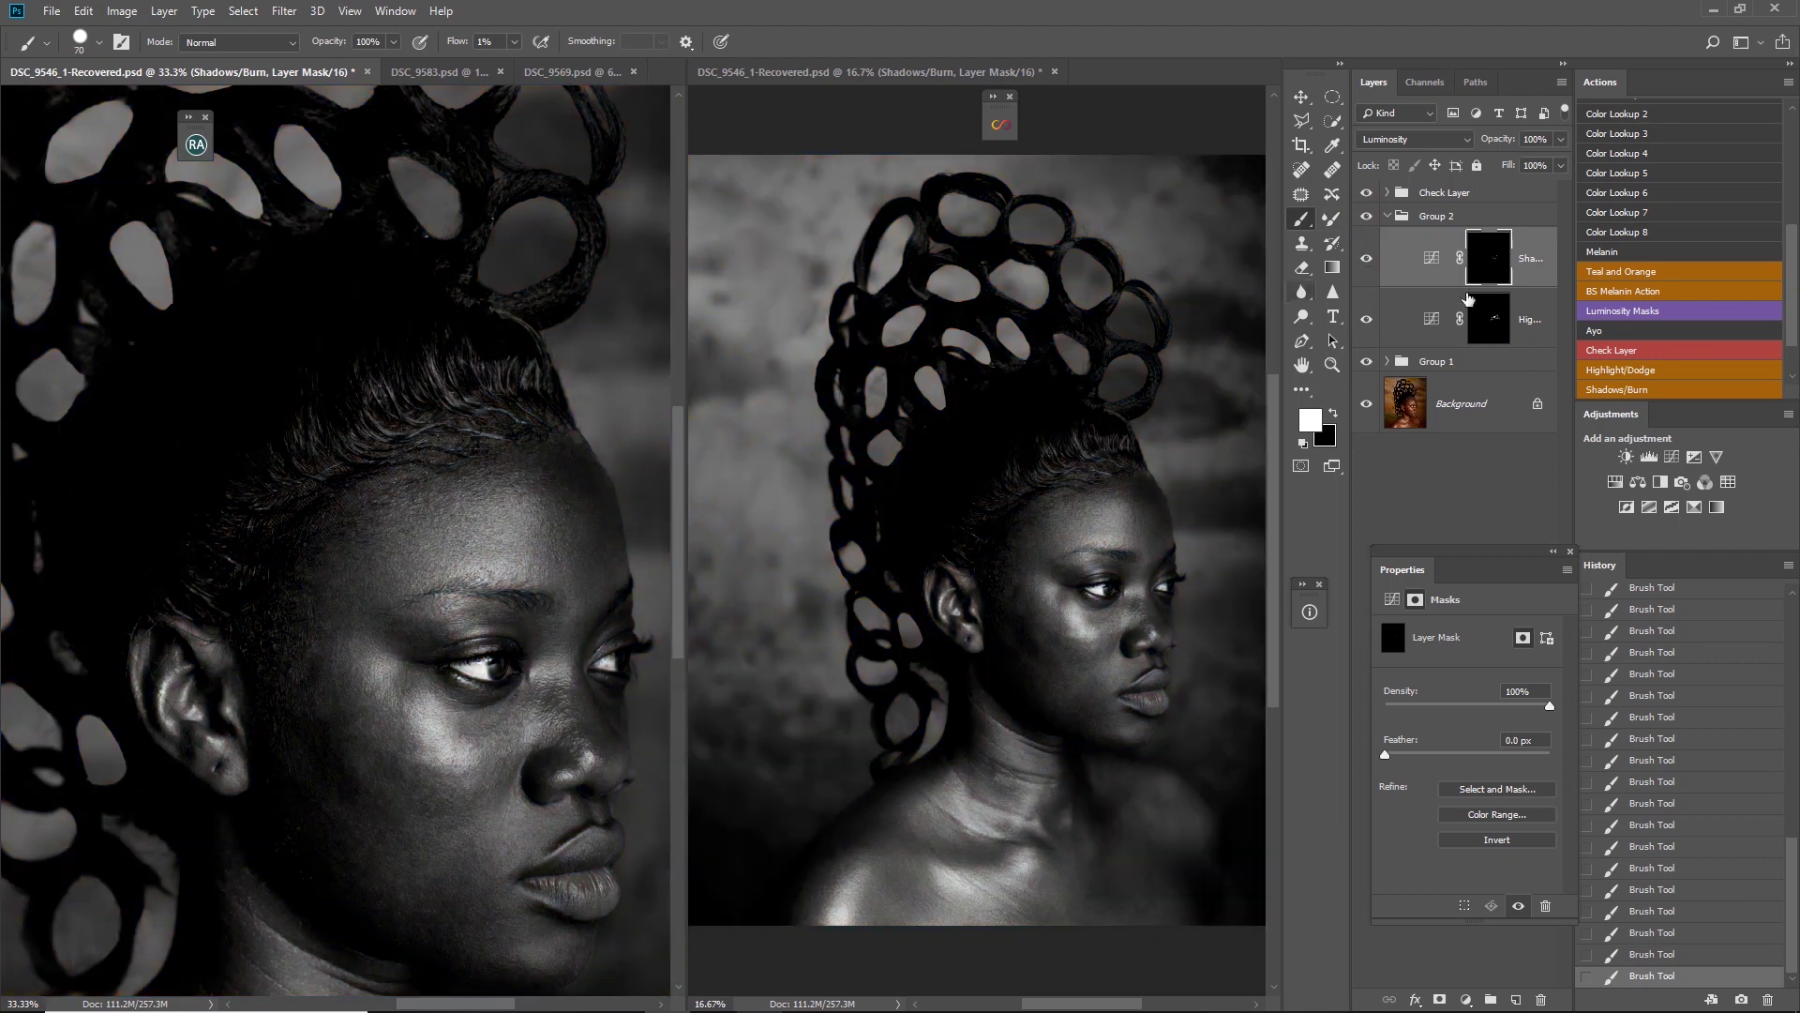
click(1489, 319)
click(472, 563)
key(bracketright)
key(bracketright)
click(315, 662)
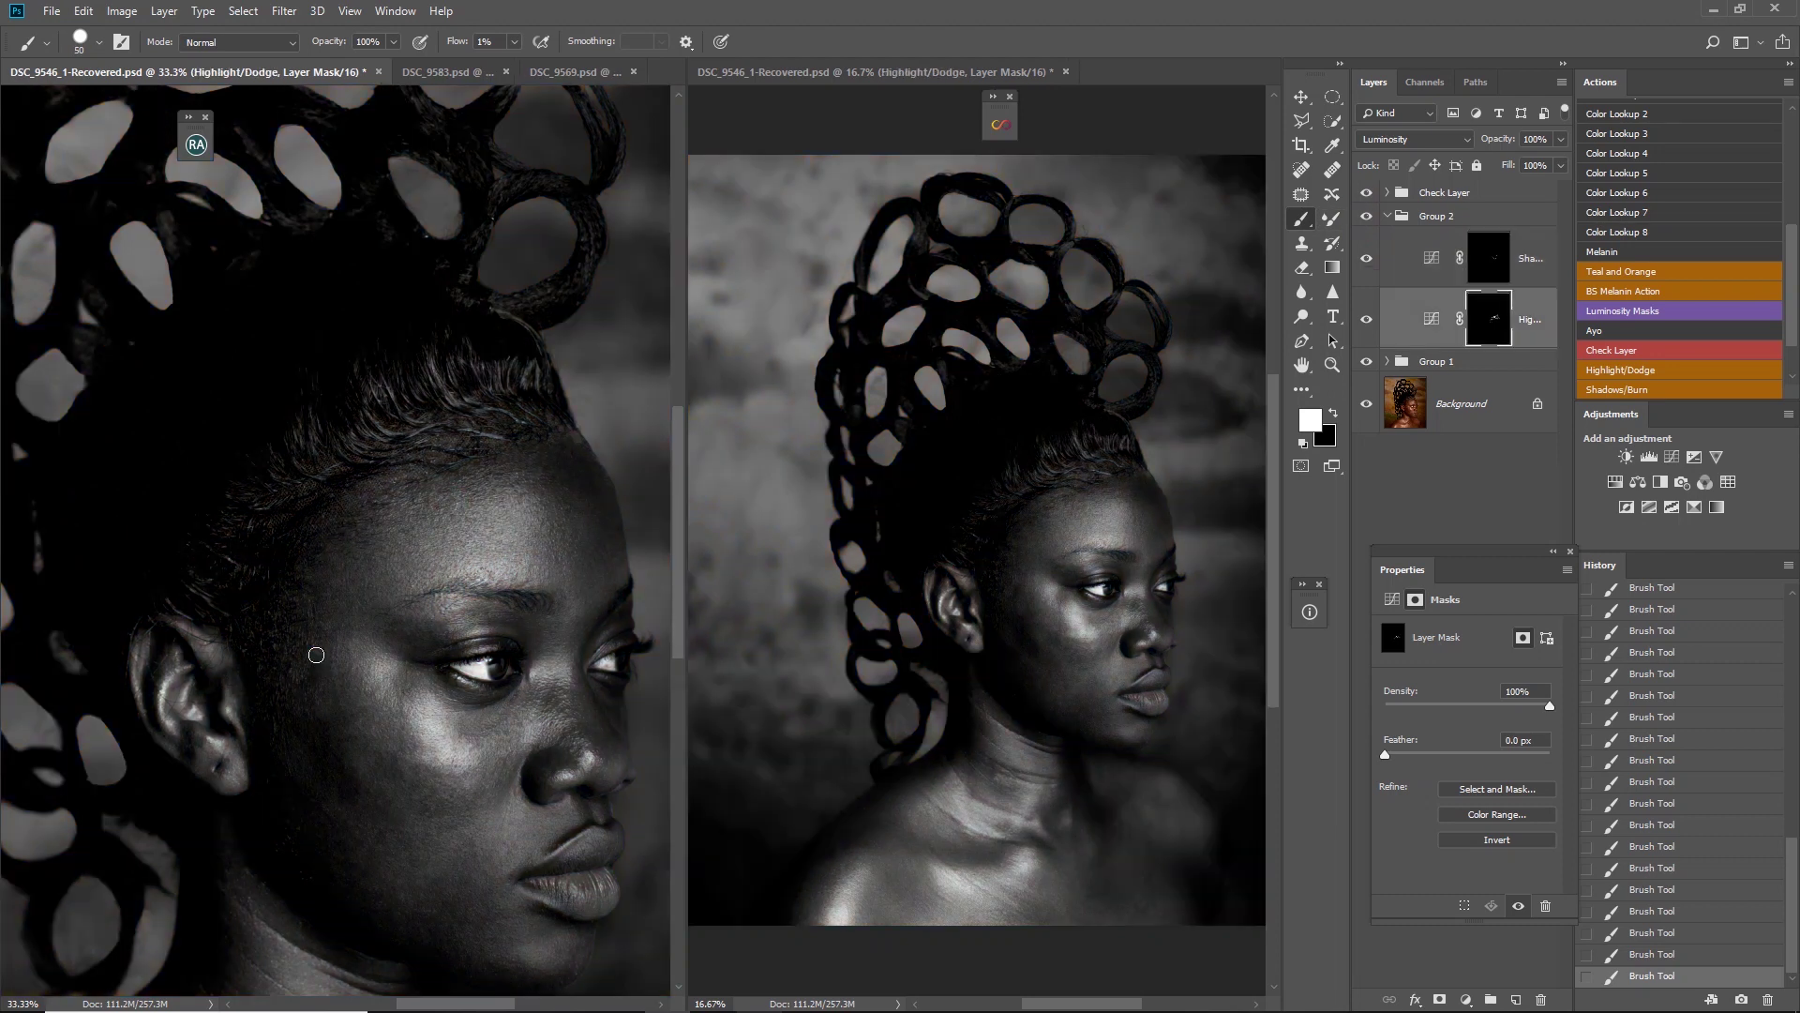
Set the brush flow to 3% and dodge the dark patches on the cheek and under the near eye
key(bracketleft)
click(405, 779)
key(bracketright)
key(bracketright)
key(bracketright)
click(410, 677)
key(bracketleft)
key(bracketleft)
key(bracketleft)
key(bracketleft)
click(485, 737)
key(bracketright)
key(bracketright)
key(bracketright)
key(bracketright)
key(bracketright)
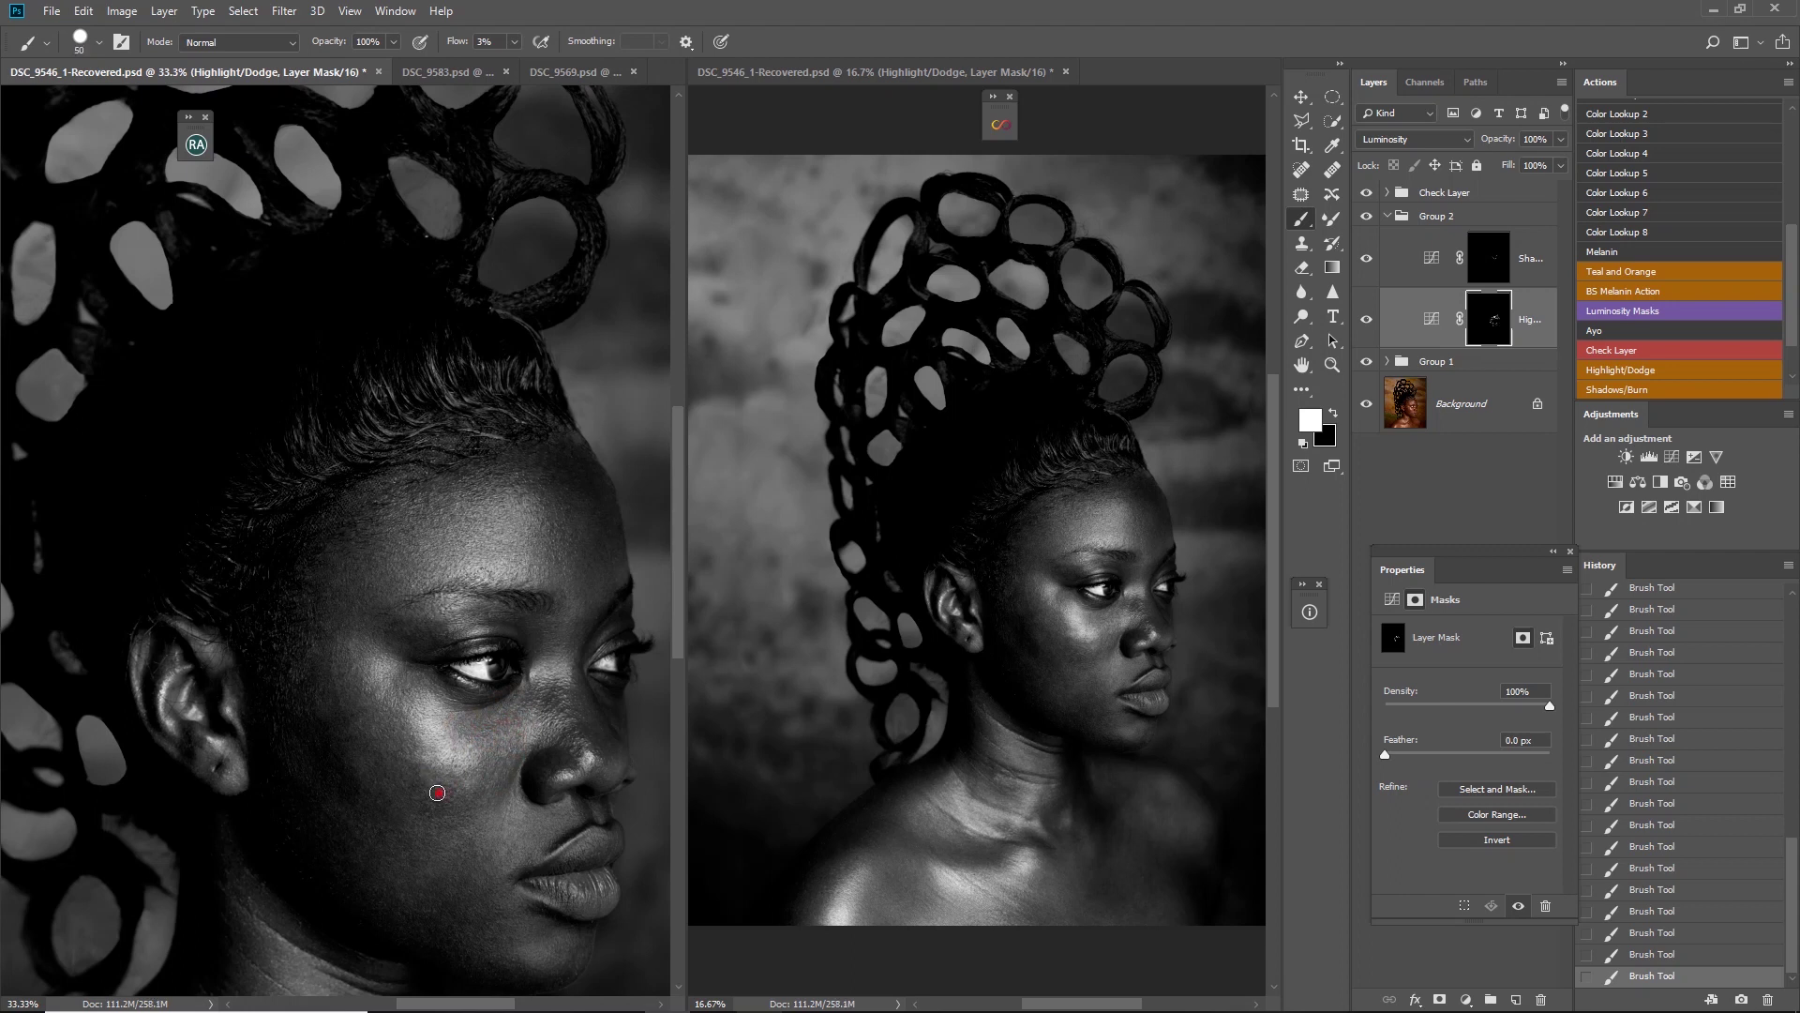
mouse_move(414, 785)
mouse_down()
mouse_move(418, 744)
mouse_move(353, 704)
mouse_move(369, 723)
mouse_up()
Dodge the dark area along the bridge of the nose on the Highlight/Dodge mask with a resized brush
key(bracketright)
key(bracketright)
key(bracketright)
key(bracketleft)
key(bracketleft)
drag(541, 712, 553, 691)
Burn the bright areas between the brows and at the far edge of the forehead on the Shadows/Burn mask
key(bracketright)
key(bracketright)
key(bracketright)
key(bracketright)
key(bracketright)
key(bracketright)
key(bracketright)
key(alt+bracketright)
click(568, 610)
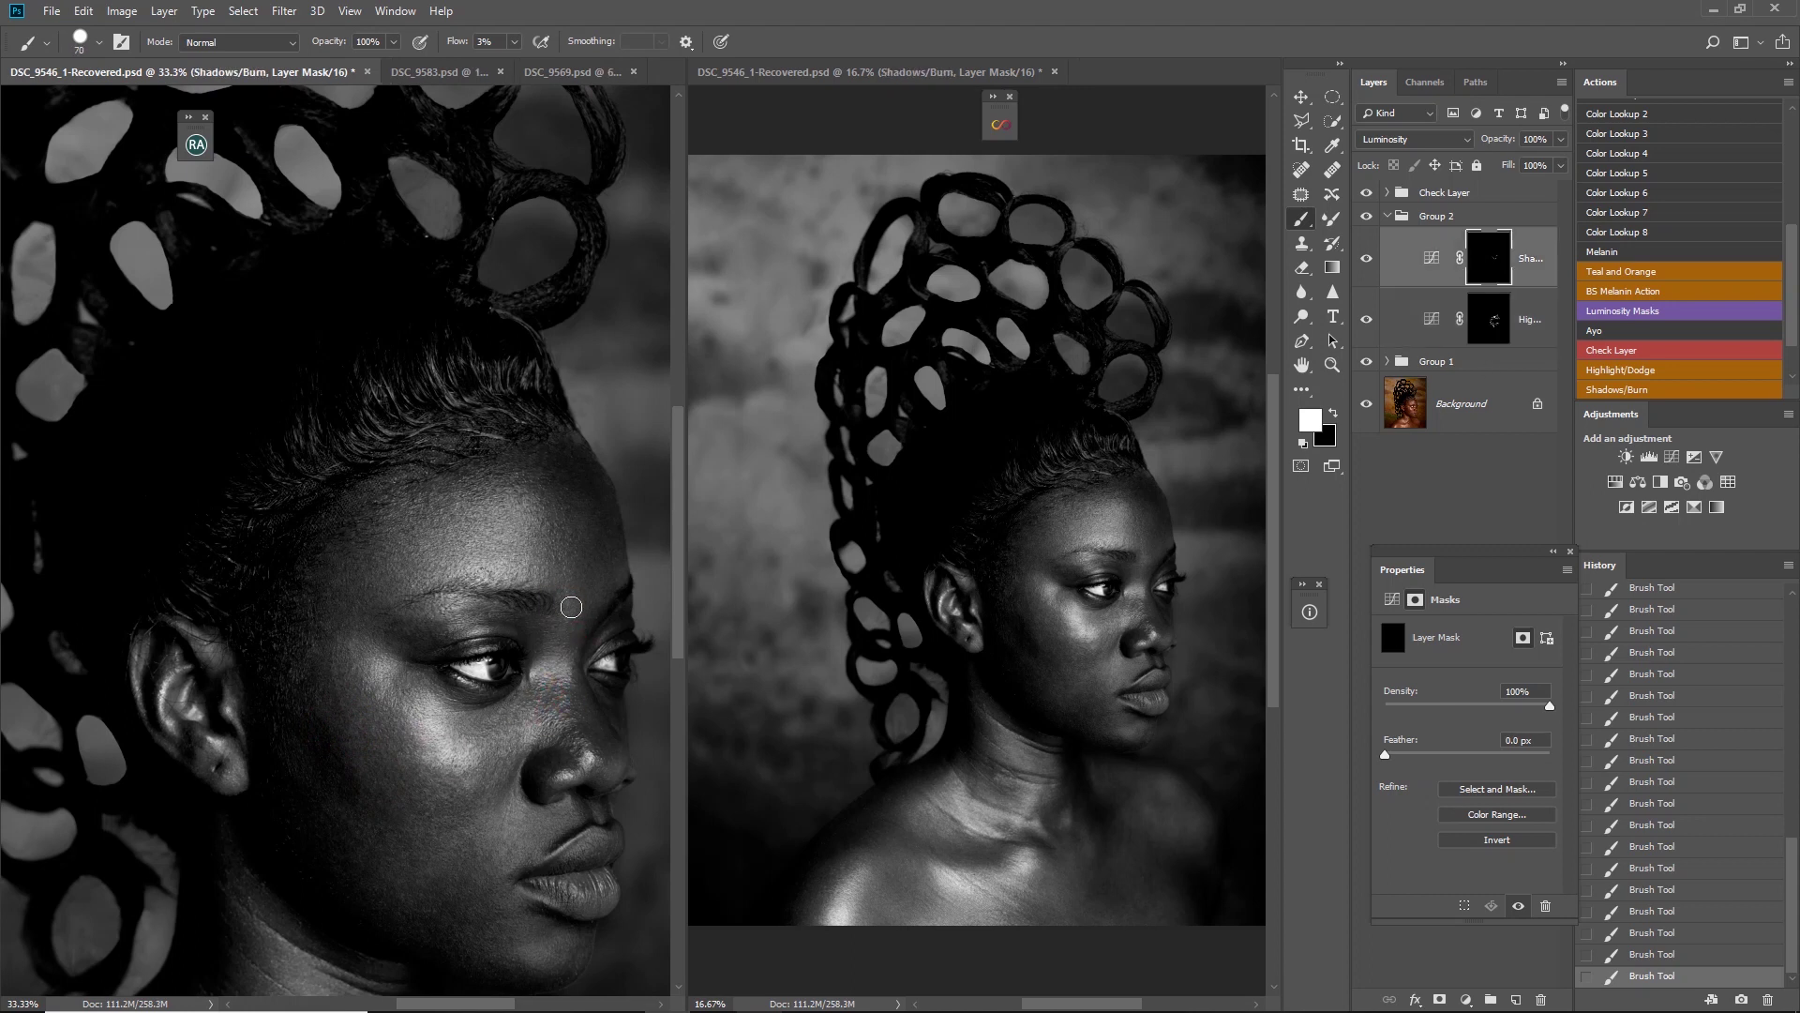
key(bracketleft)
key(bracketleft)
drag(630, 544, 626, 563)
Dodge a spot on the near cheek, and burn the bright cheek patches on the Shadows/Burn mask
click(1481, 328)
click(437, 775)
key(bracketleft)
key(bracketleft)
key(alt+bracketright)
drag(466, 764, 474, 771)
click(423, 757)
key(bracketright)
key(bracketright)
key(bracketright)
key(bracketright)
drag(380, 676, 456, 758)
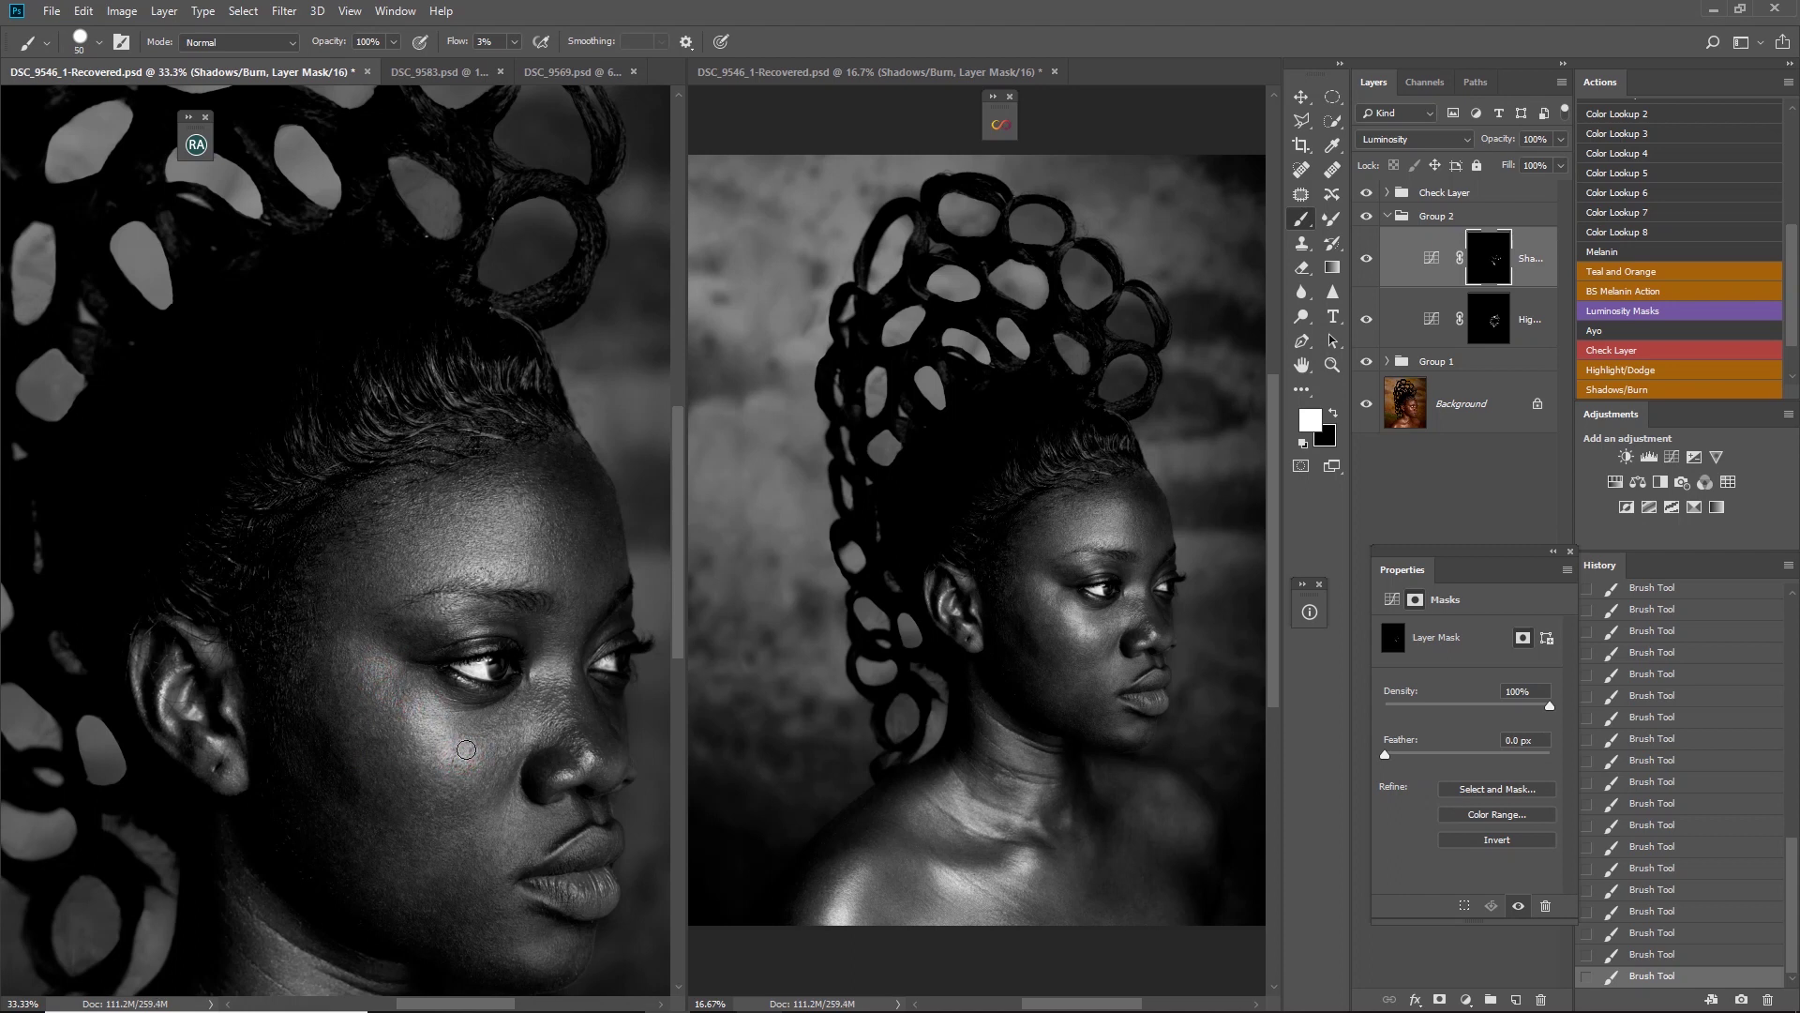
Dodge the shadow under the near eye on the Highlight/Dodge mask with a smaller brush
key(alt+bracketleft)
key(bracketleft)
key(bracketleft)
key(bracketleft)
click(514, 726)
key(bracketleft)
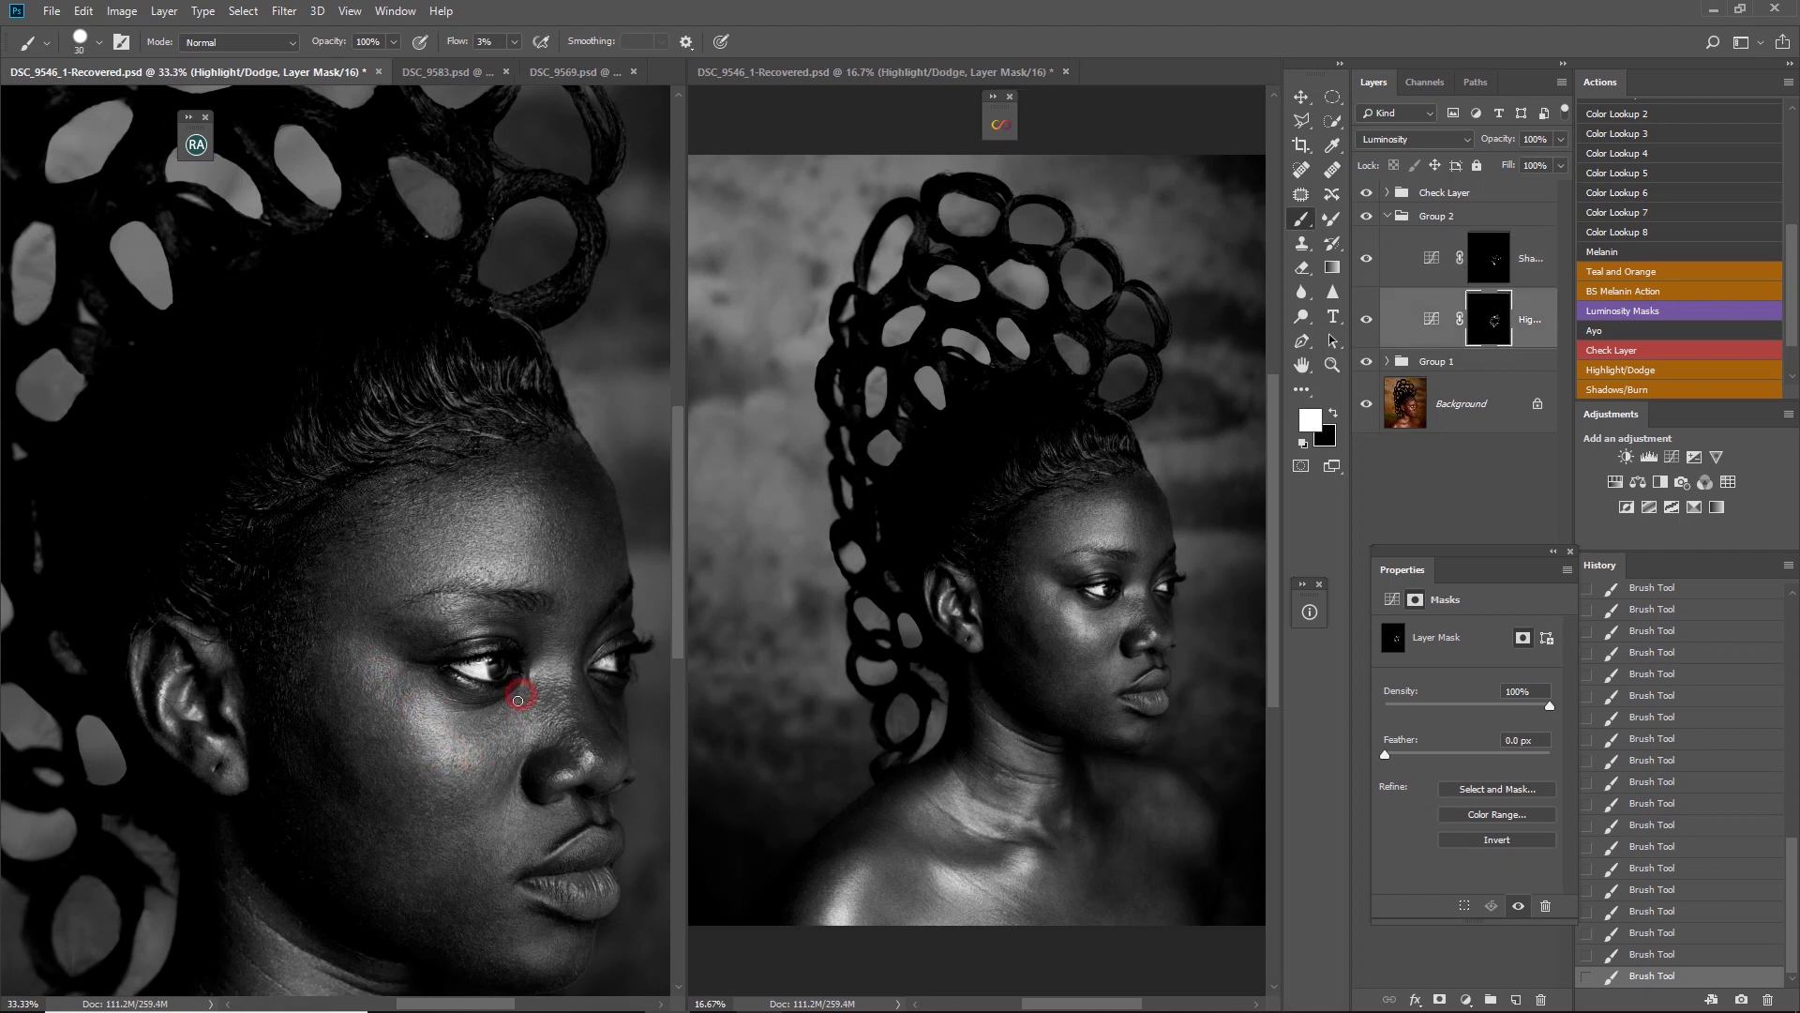
drag(450, 705, 480, 720)
Dodge the outer cheek and the lower cheek beside the mouth, varying the brush size
key(bracketright)
key(bracketright)
key(bracketright)
key(bracketright)
key(bracketright)
key(bracketright)
drag(343, 713, 347, 725)
key(bracketleft)
key(bracketleft)
key(bracketleft)
drag(425, 858, 434, 823)
key(bracketright)
key(bracketright)
key(bracketright)
drag(477, 851, 465, 861)
Compare the face with Group 2 off and on under the Check Layer group
click(1366, 223)
click(1388, 225)
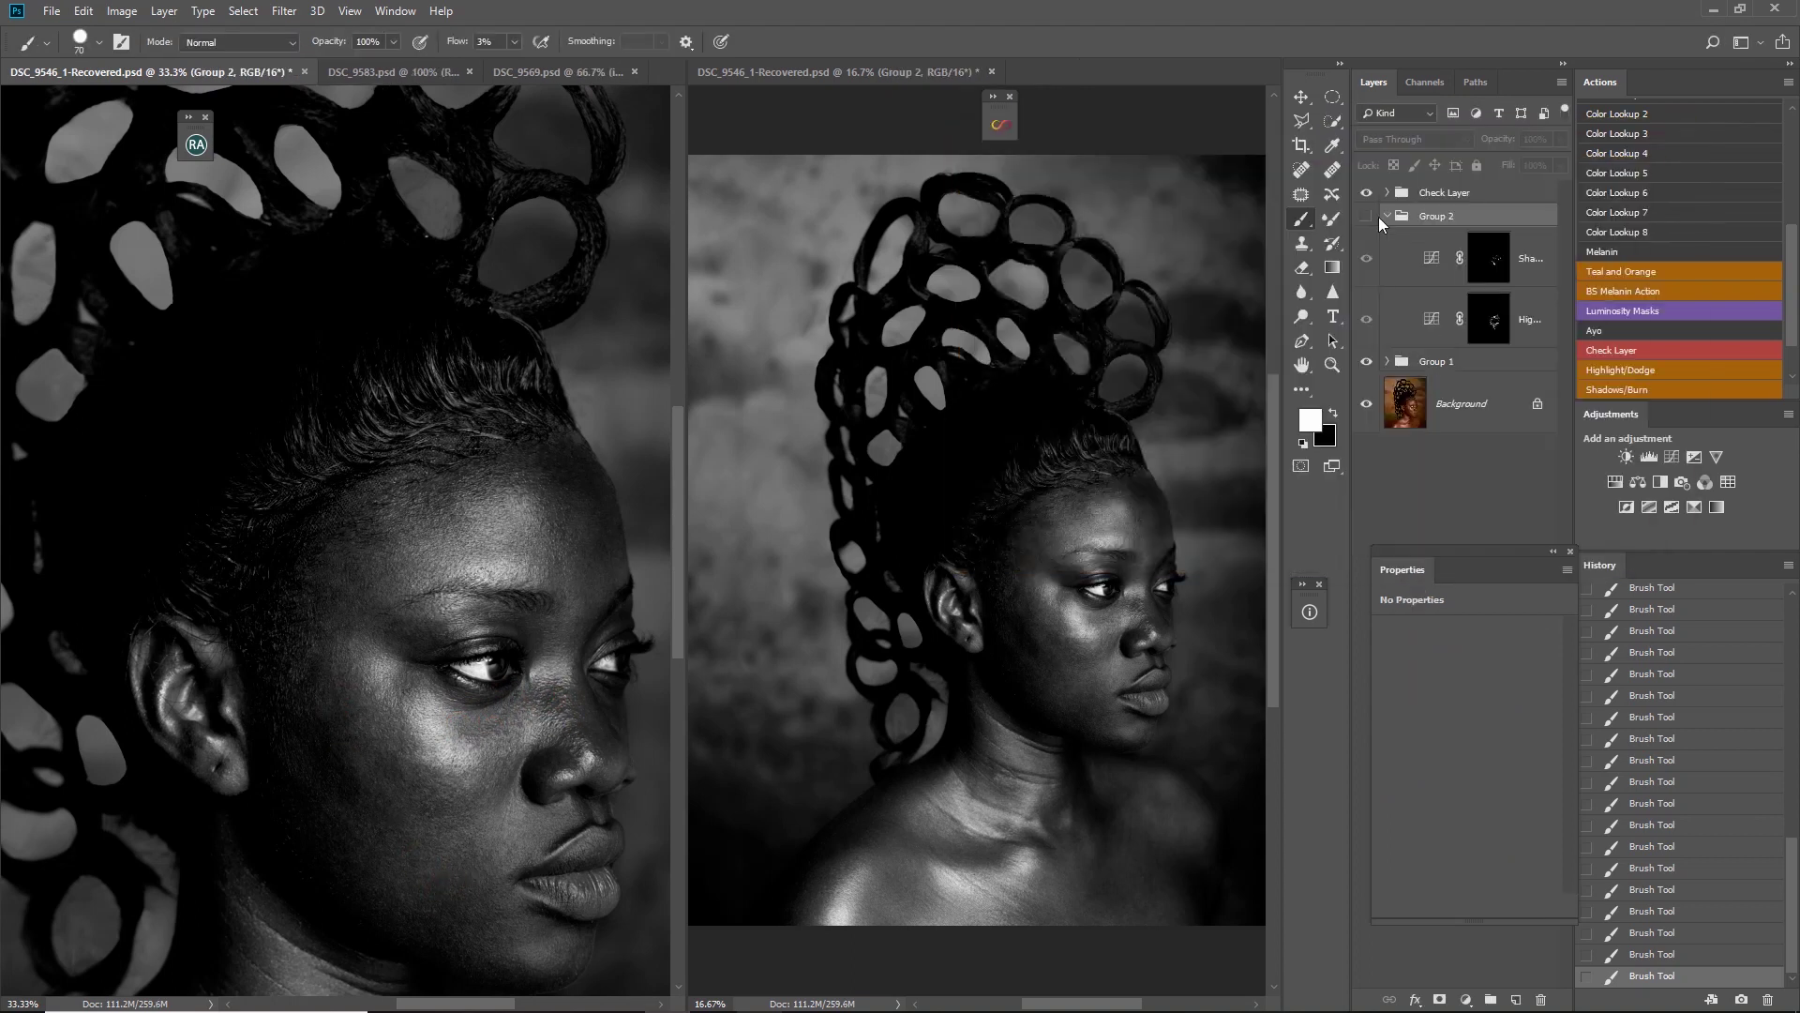
click(1365, 217)
Dodge the near cheek, the lower cheek and the skin beside the mouth on the Highlight/Dodge mask, varying the brush size
click(1489, 258)
key(bracketleft)
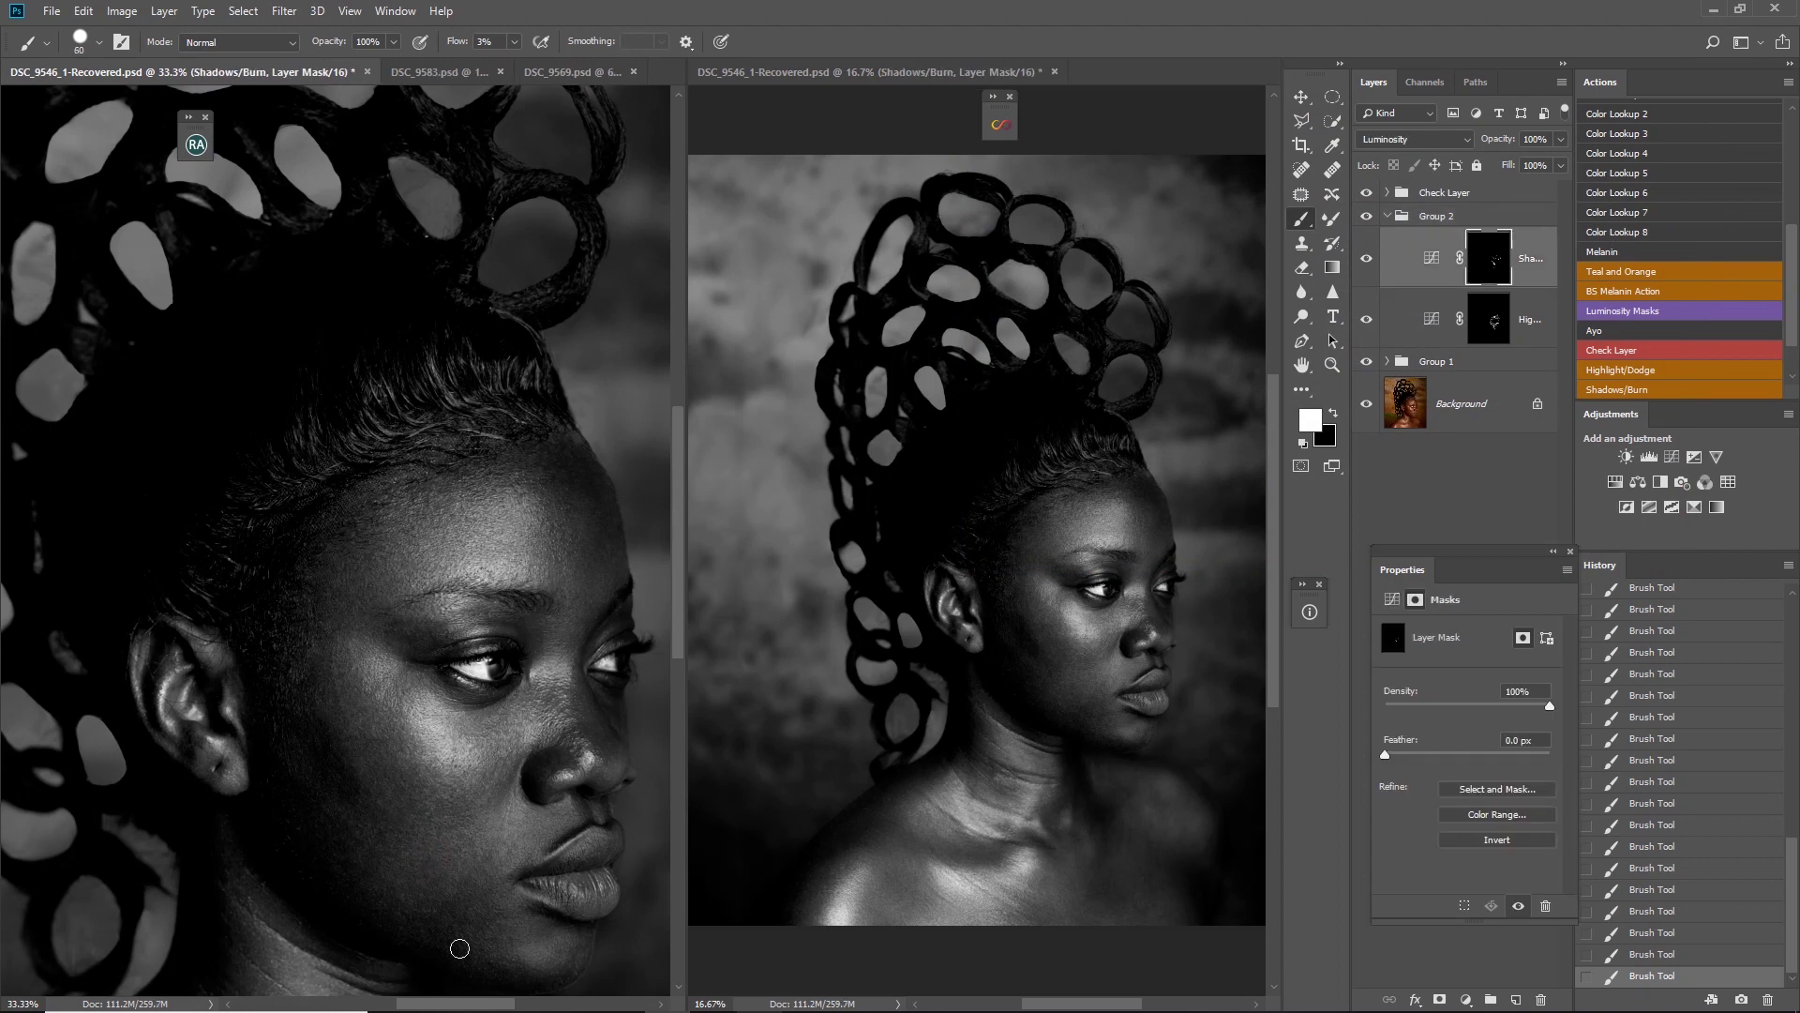
key(alt+bracketleft)
key(bracketright)
key(bracketright)
drag(391, 768, 394, 782)
mouse_move(389, 845)
mouse_down()
mouse_move(385, 825)
mouse_move(376, 842)
mouse_up()
key(bracketright)
key(bracketleft)
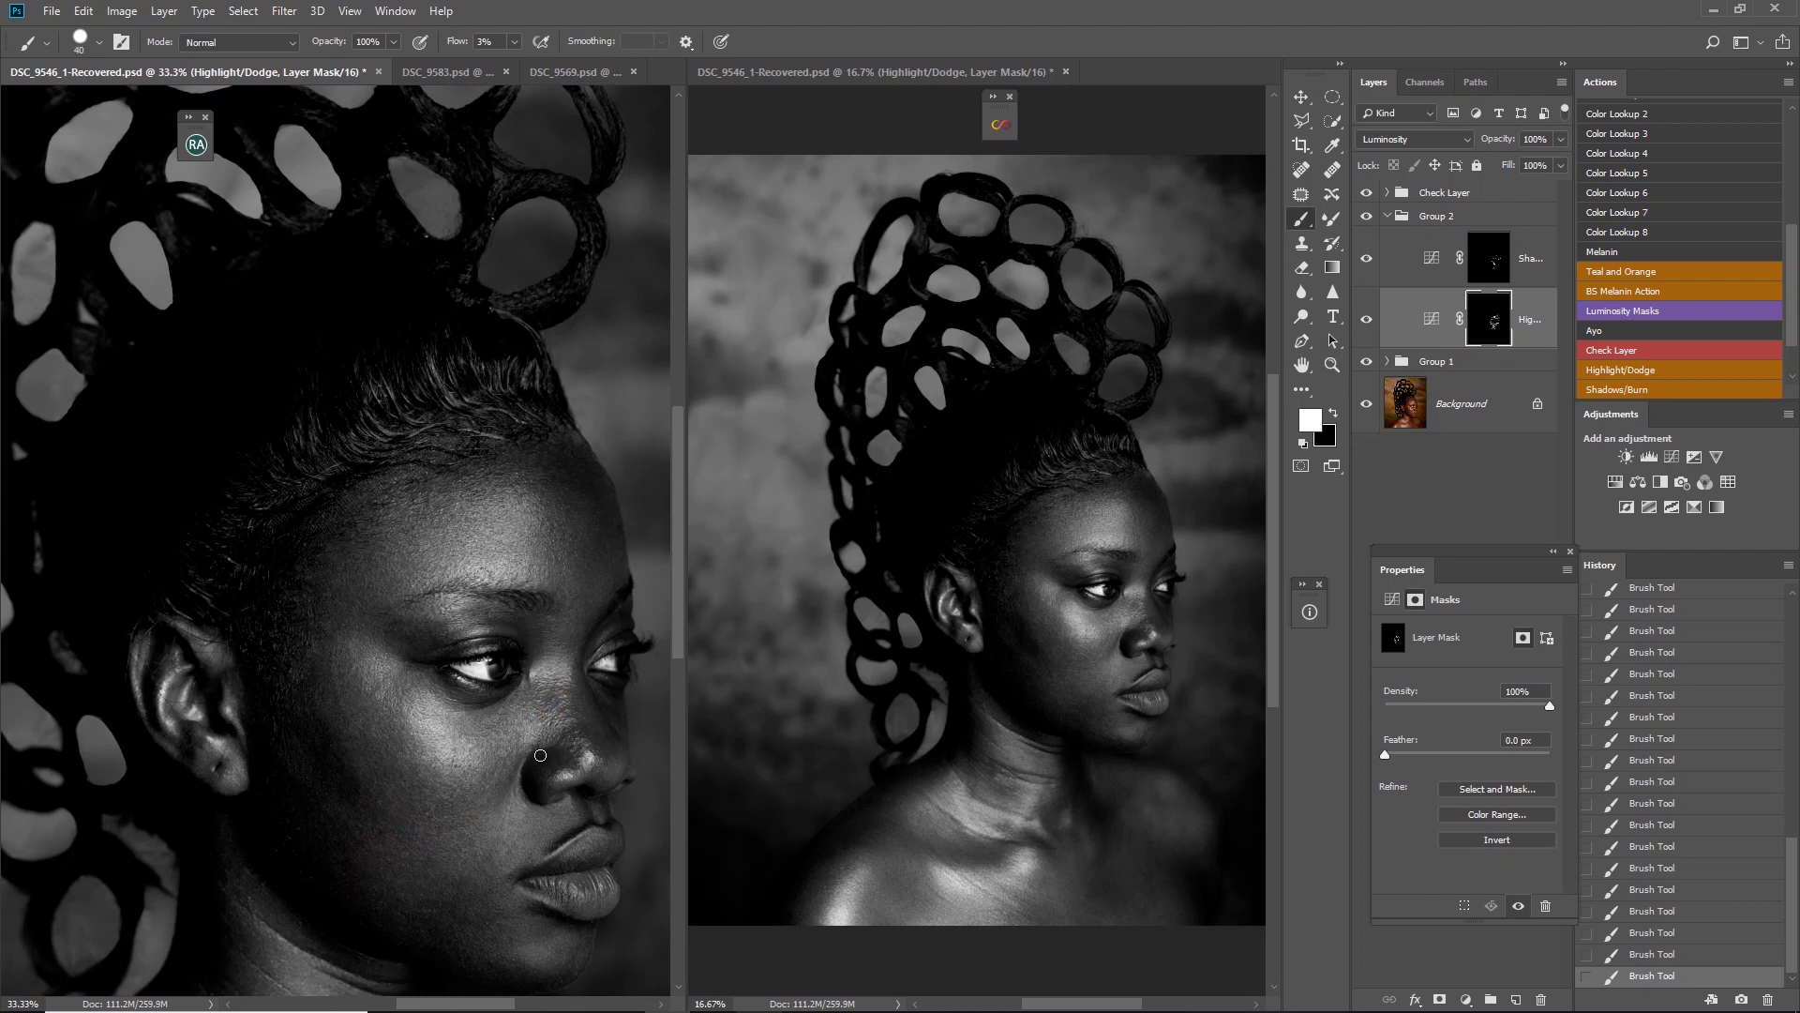
key(bracketleft)
mouse_move(499, 848)
mouse_down()
mouse_move(464, 925)
mouse_move(441, 902)
mouse_move(477, 842)
mouse_up()
Dodge the chin and jawline, the side of the nose and the outer cheek on the Highlight/Dodge mask
key(bracketright)
key(bracketright)
drag(487, 948, 399, 915)
drag(479, 965, 503, 916)
key(bracketleft)
mouse_move(589, 750)
mouse_down()
mouse_move(611, 742)
mouse_move(582, 647)
mouse_move(596, 756)
mouse_up()
key(bracketleft)
mouse_move(325, 742)
mouse_down()
mouse_move(344, 788)
mouse_move(329, 725)
mouse_move(394, 843)
mouse_up()
Burn the bright patches on the outer and middle cheek on the Shadows/Burn mask with a small brush
key(bracketleft)
key(bracketleft)
key(bracketleft)
key(bracketleft)
key(bracketleft)
key(bracketleft)
key(bracketleft)
key(bracketright)
key(bracketright)
key(bracketright)
key(alt+bracketright)
key(bracketleft)
key(bracketleft)
key(bracketleft)
key(bracketleft)
mouse_move(344, 705)
mouse_down()
mouse_move(470, 756)
mouse_move(346, 653)
mouse_up()
drag(387, 793, 372, 819)
key(bracketright)
key(bracketright)
key(bracketright)
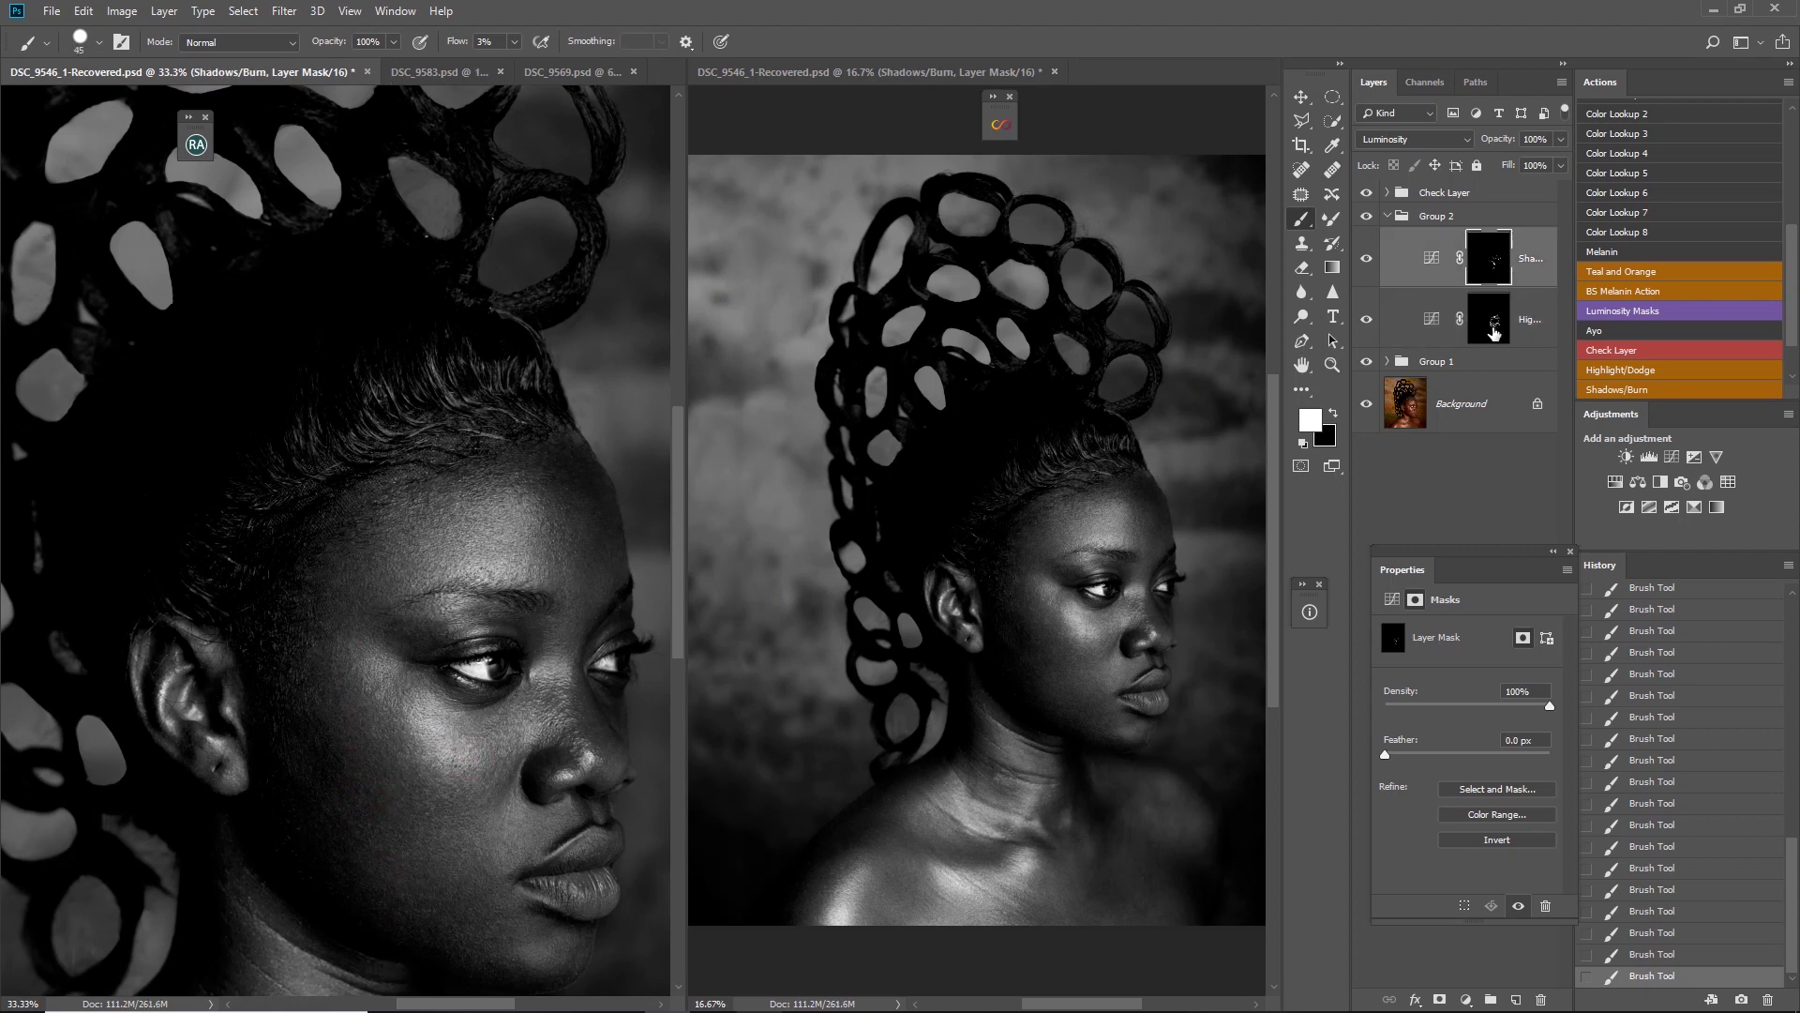
Hide the Check Layer group and burn the cheek near the ear on the Shadows/Burn mask
click(1366, 192)
key(alt+bracketleft)
click(1484, 270)
mouse_move(297, 755)
mouse_down()
mouse_move(286, 739)
mouse_move(306, 787)
mouse_up()
click(1487, 320)
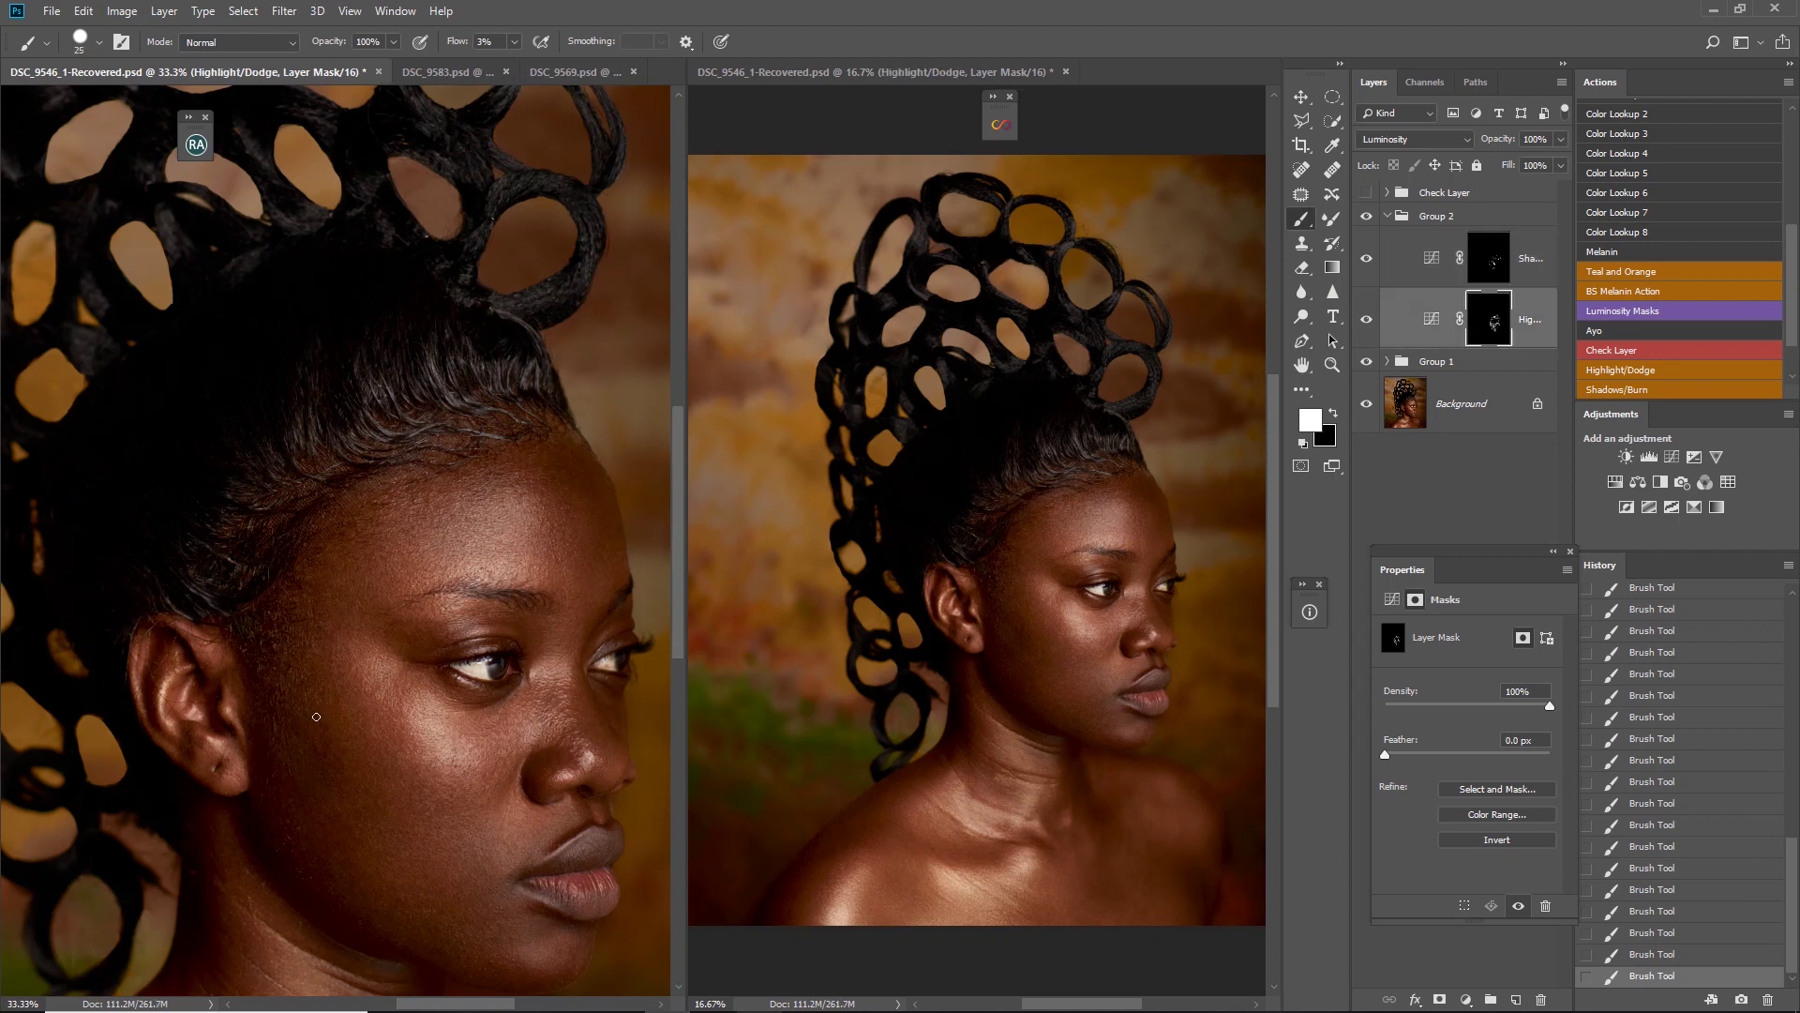
key(bracketleft)
key(bracketright)
Burn the skin below the mouth corner on the Shadows/Burn mask, and dodge the bridge of the nose on the Highlight/Dodge mask
click(1488, 265)
key(bracketleft)
key(bracketleft)
key(bracketleft)
key(bracketleft)
drag(489, 868, 509, 874)
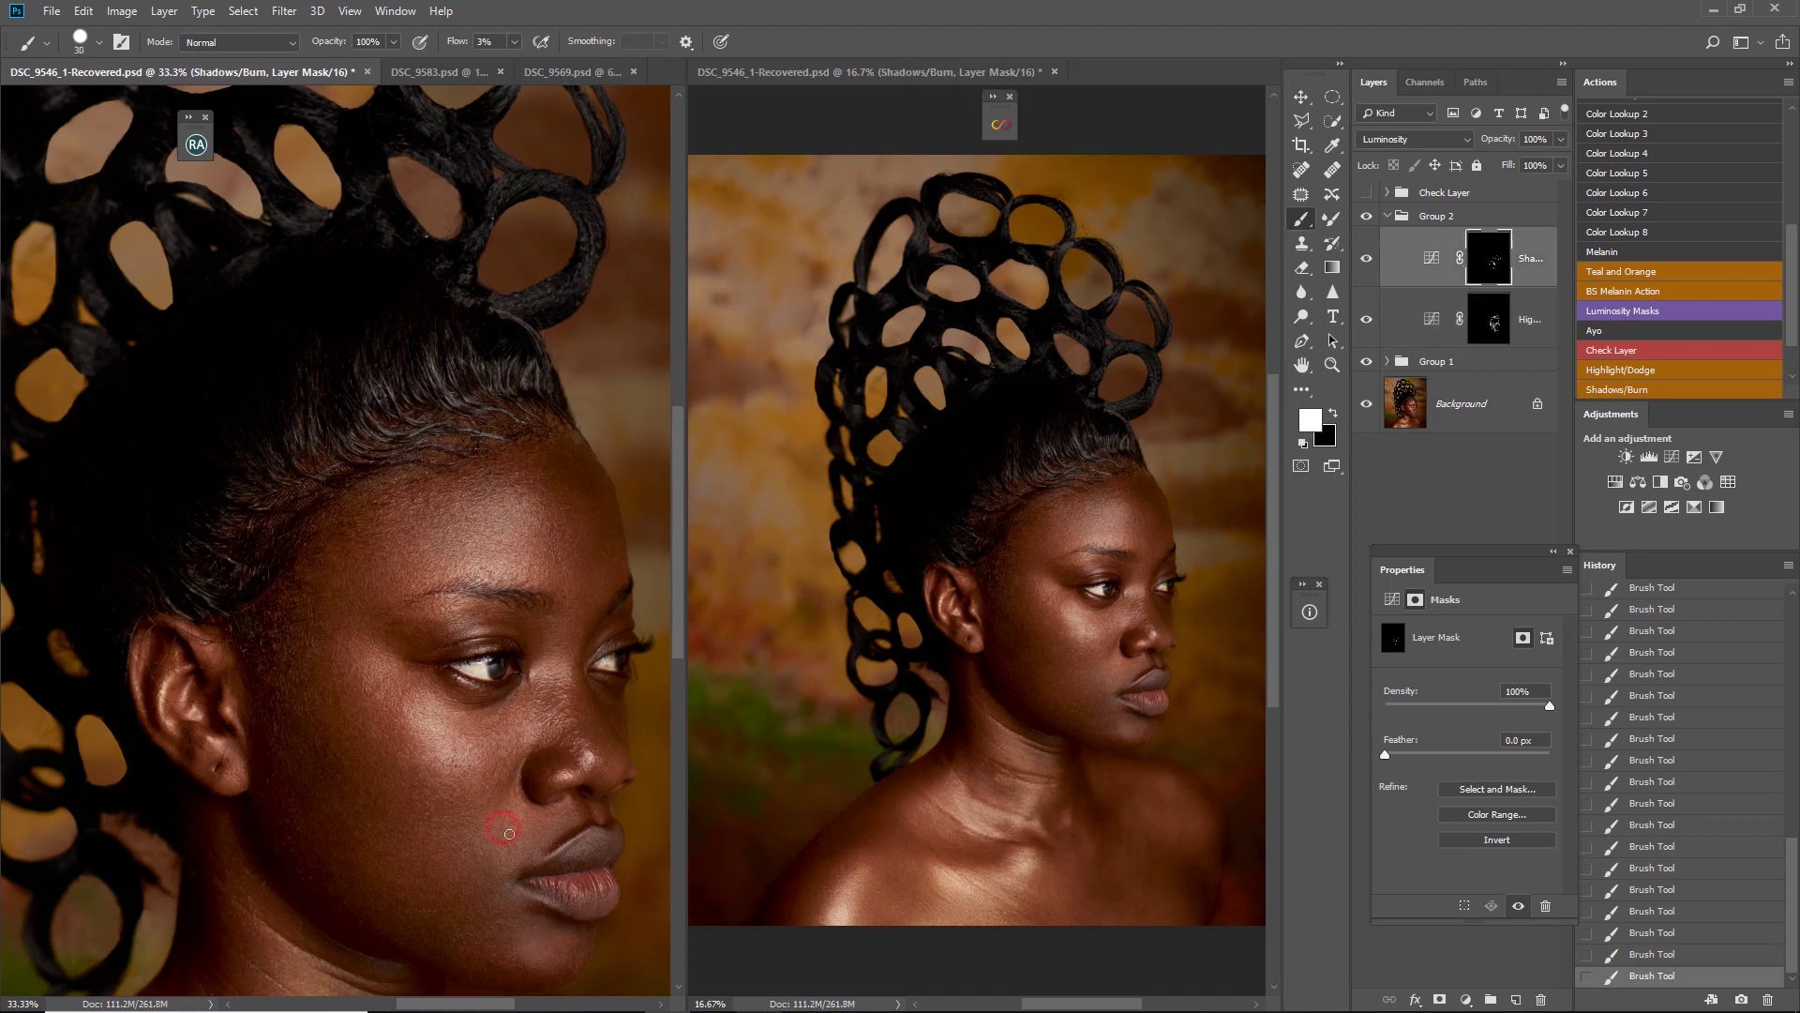
key(alt+bracketleft)
click(559, 626)
Burn the skin right beside the mouth corner on the Shadows/Burn mask with a brush of about 60 px
key(bracketright)
key(bracketright)
key(bracketright)
key(bracketright)
scroll(418, 865, down, 3)
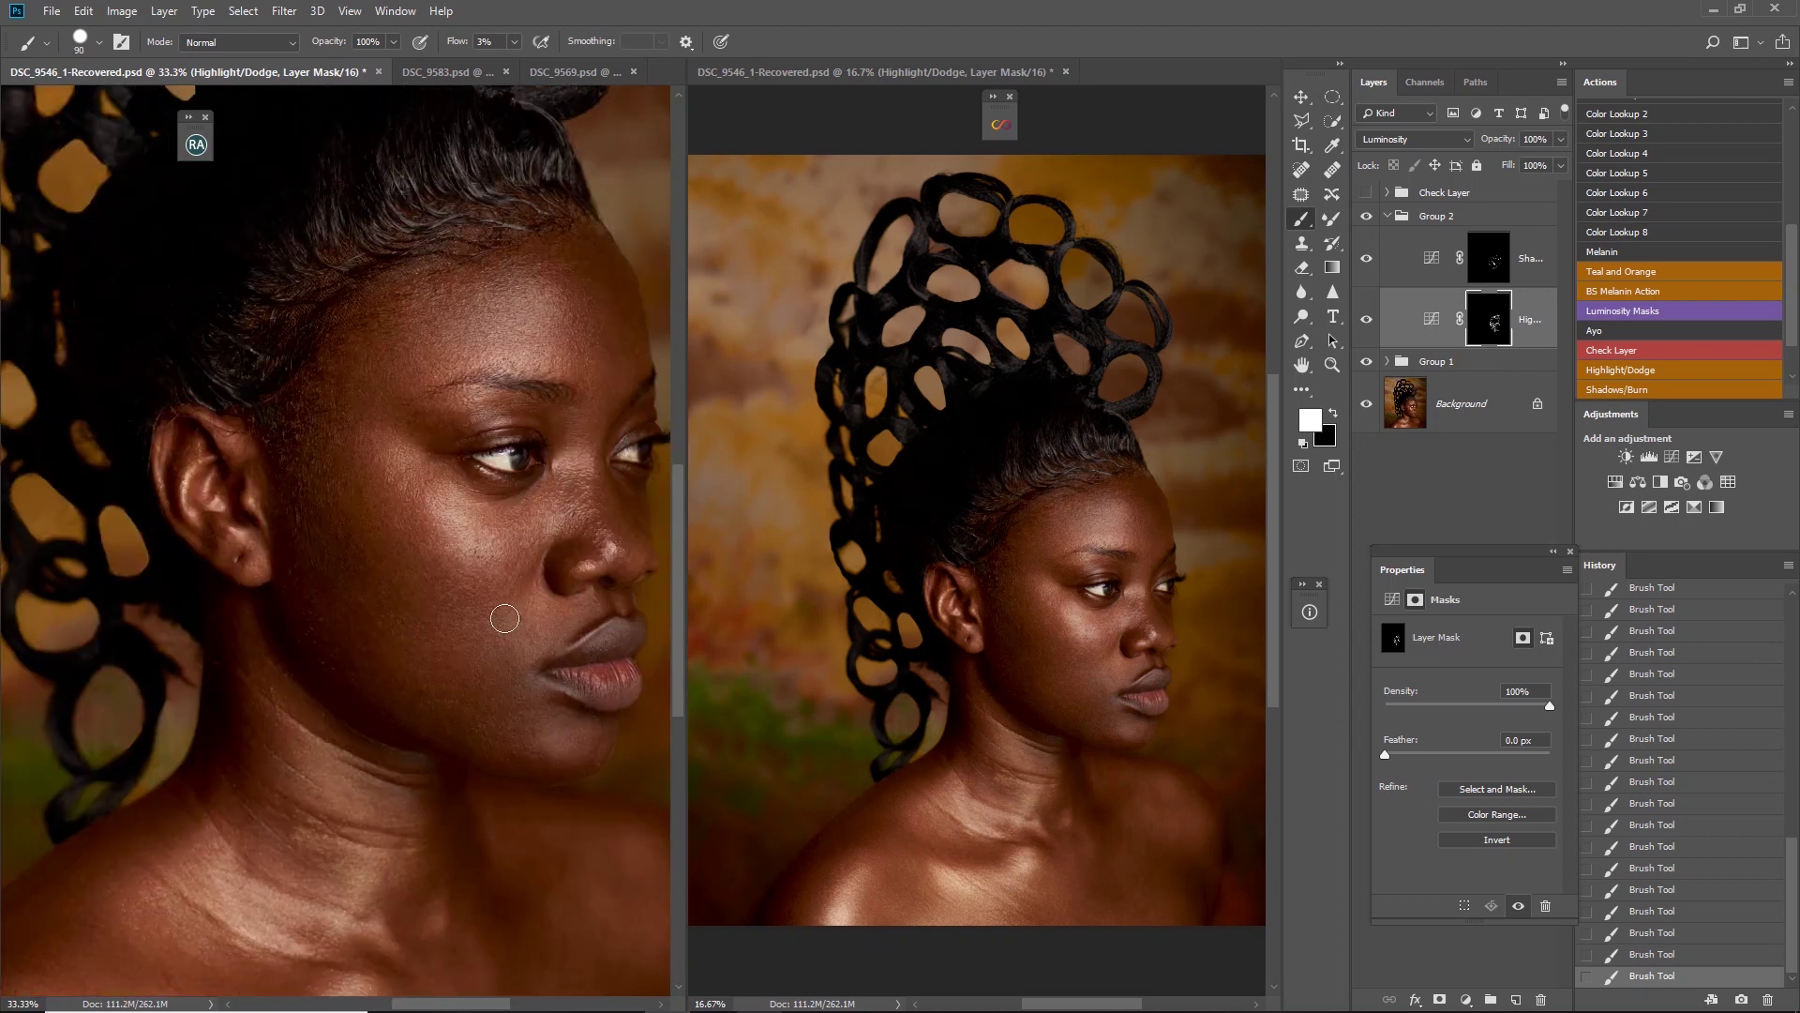
key(alt+bracketright)
key(bracketleft)
key(bracketleft)
key(bracketleft)
drag(527, 626, 537, 638)
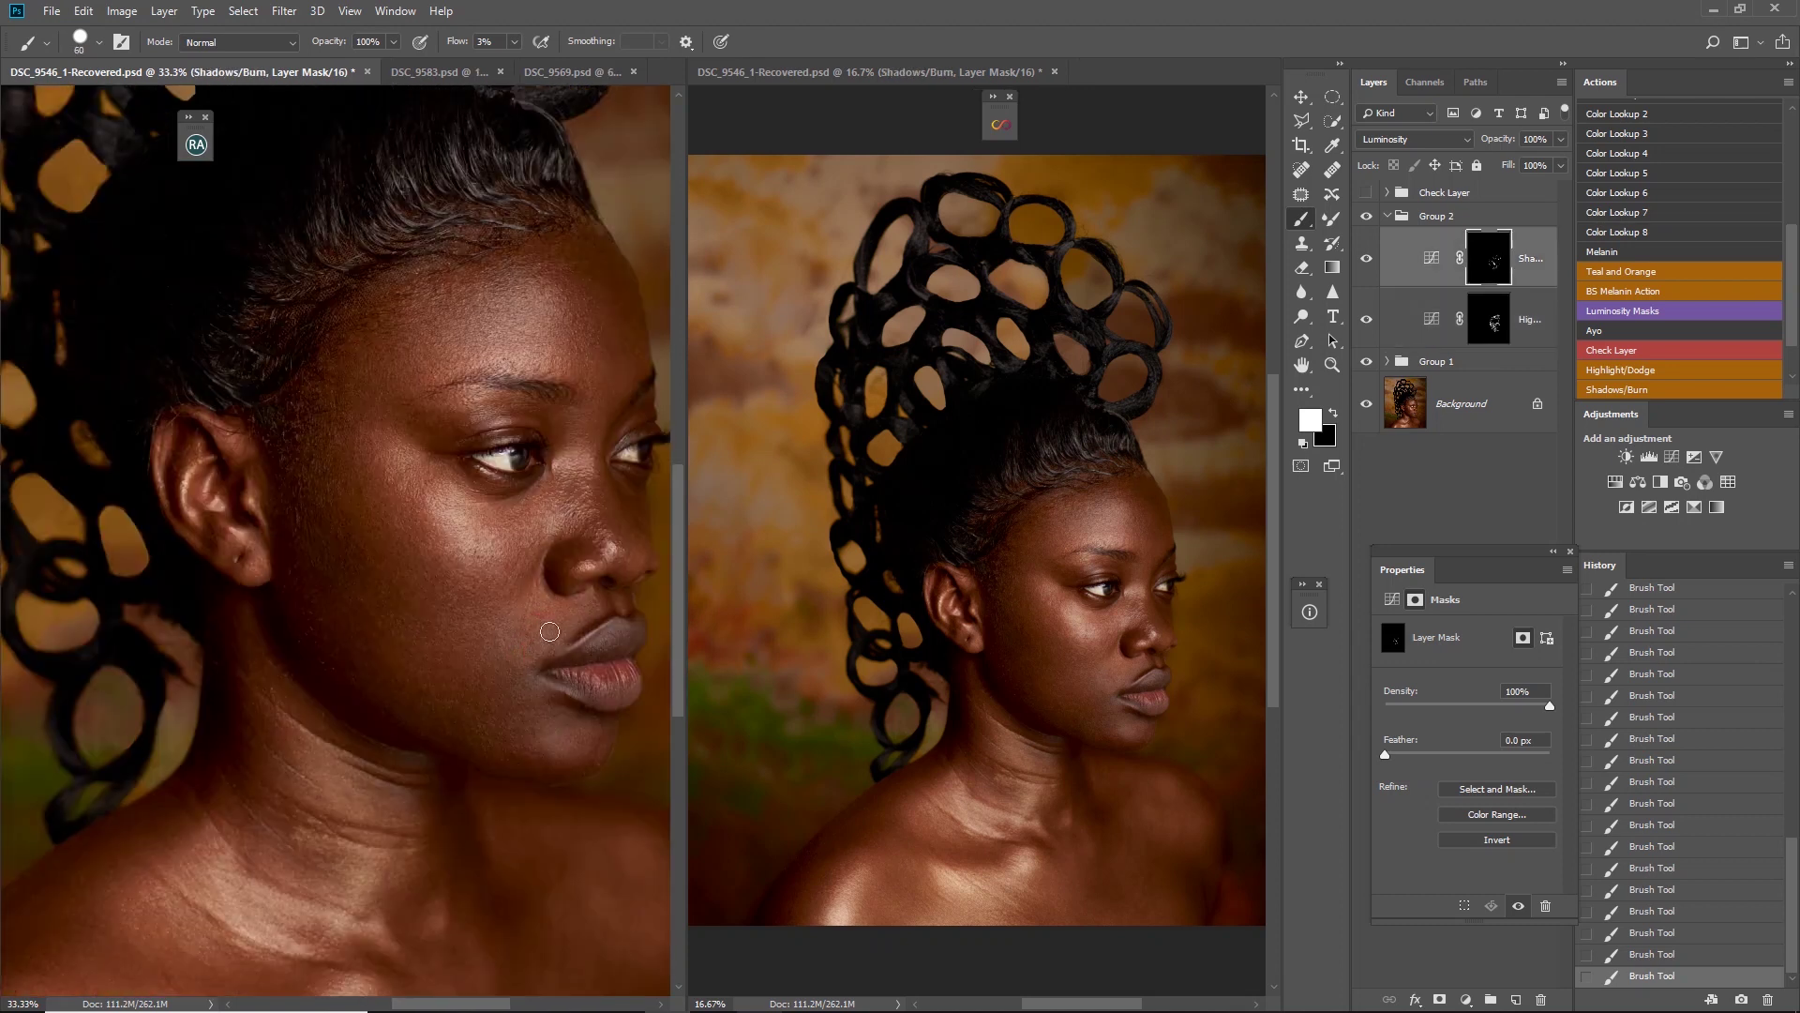
key(alt+bracketleft)
key(bracketleft)
key(bracketleft)
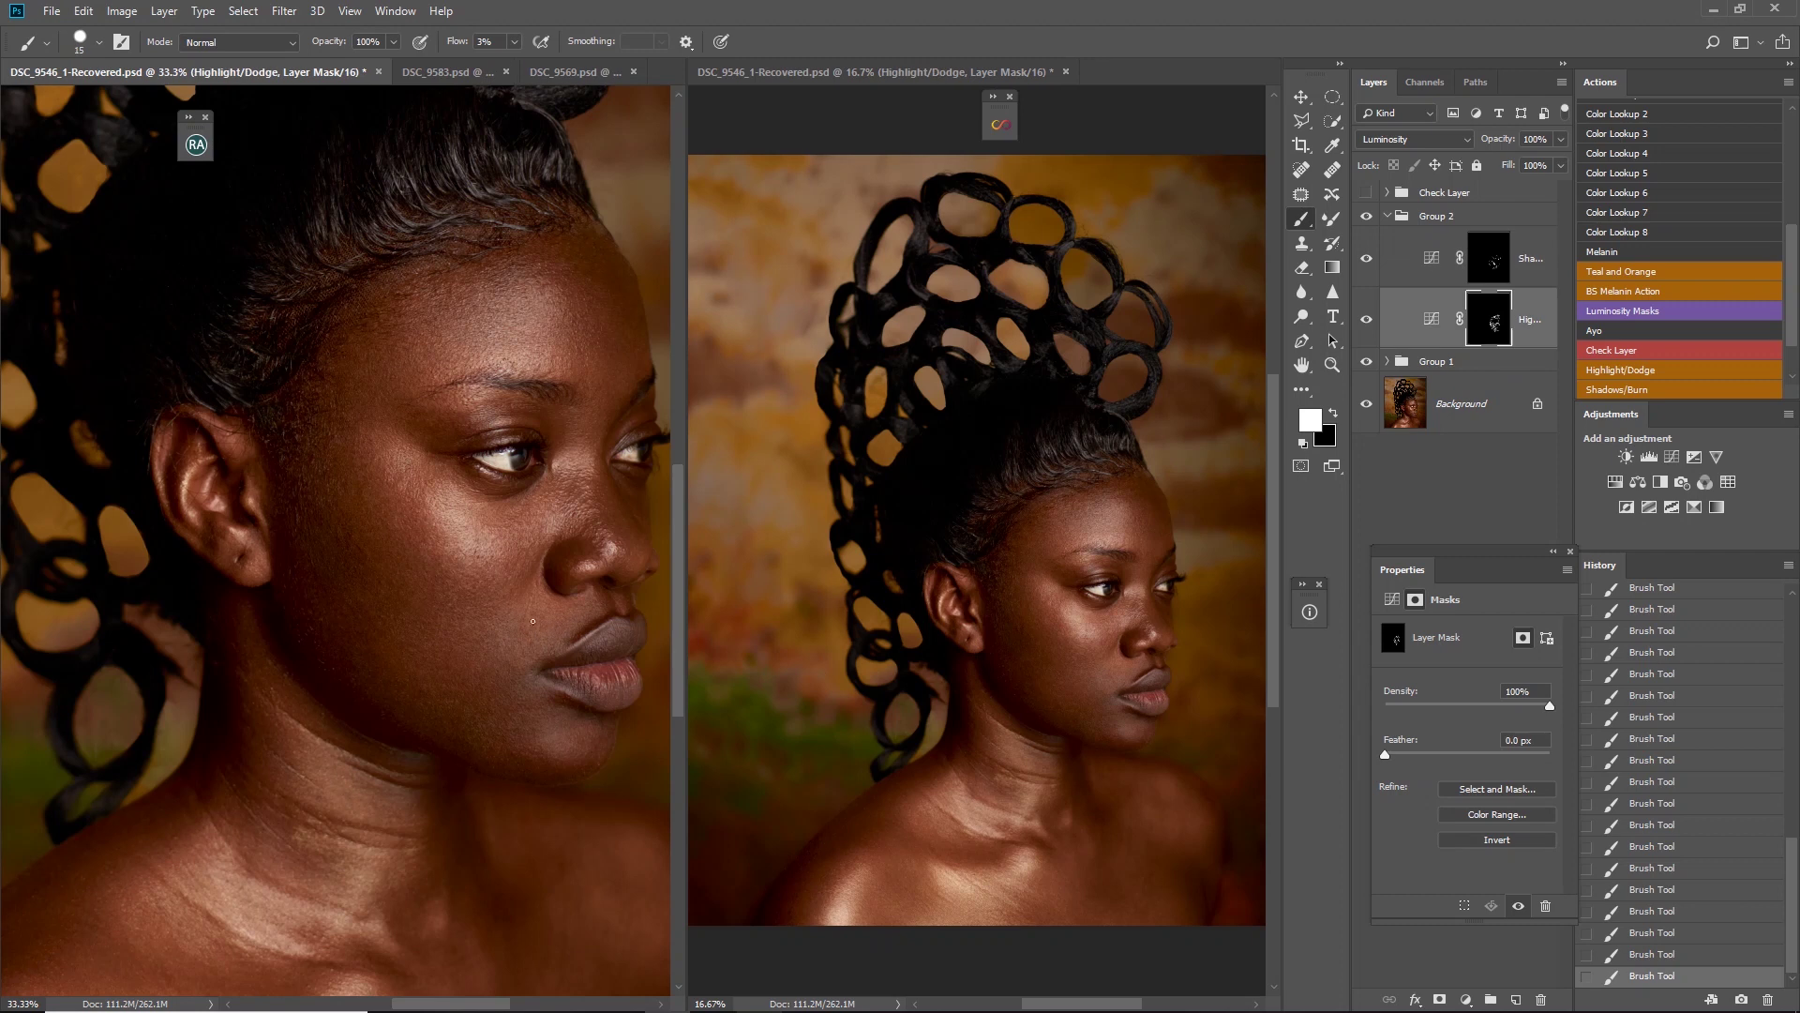
Turn on the Check Layer group and dodge the dark creases of the neck on the Highlight/Dodge mask
drag(441, 688, 482, 445)
click(1366, 192)
key(alt+bracketright)
key(alt+bracketleft)
click(562, 380)
key(alt+bracketright)
key(alt+bracketleft)
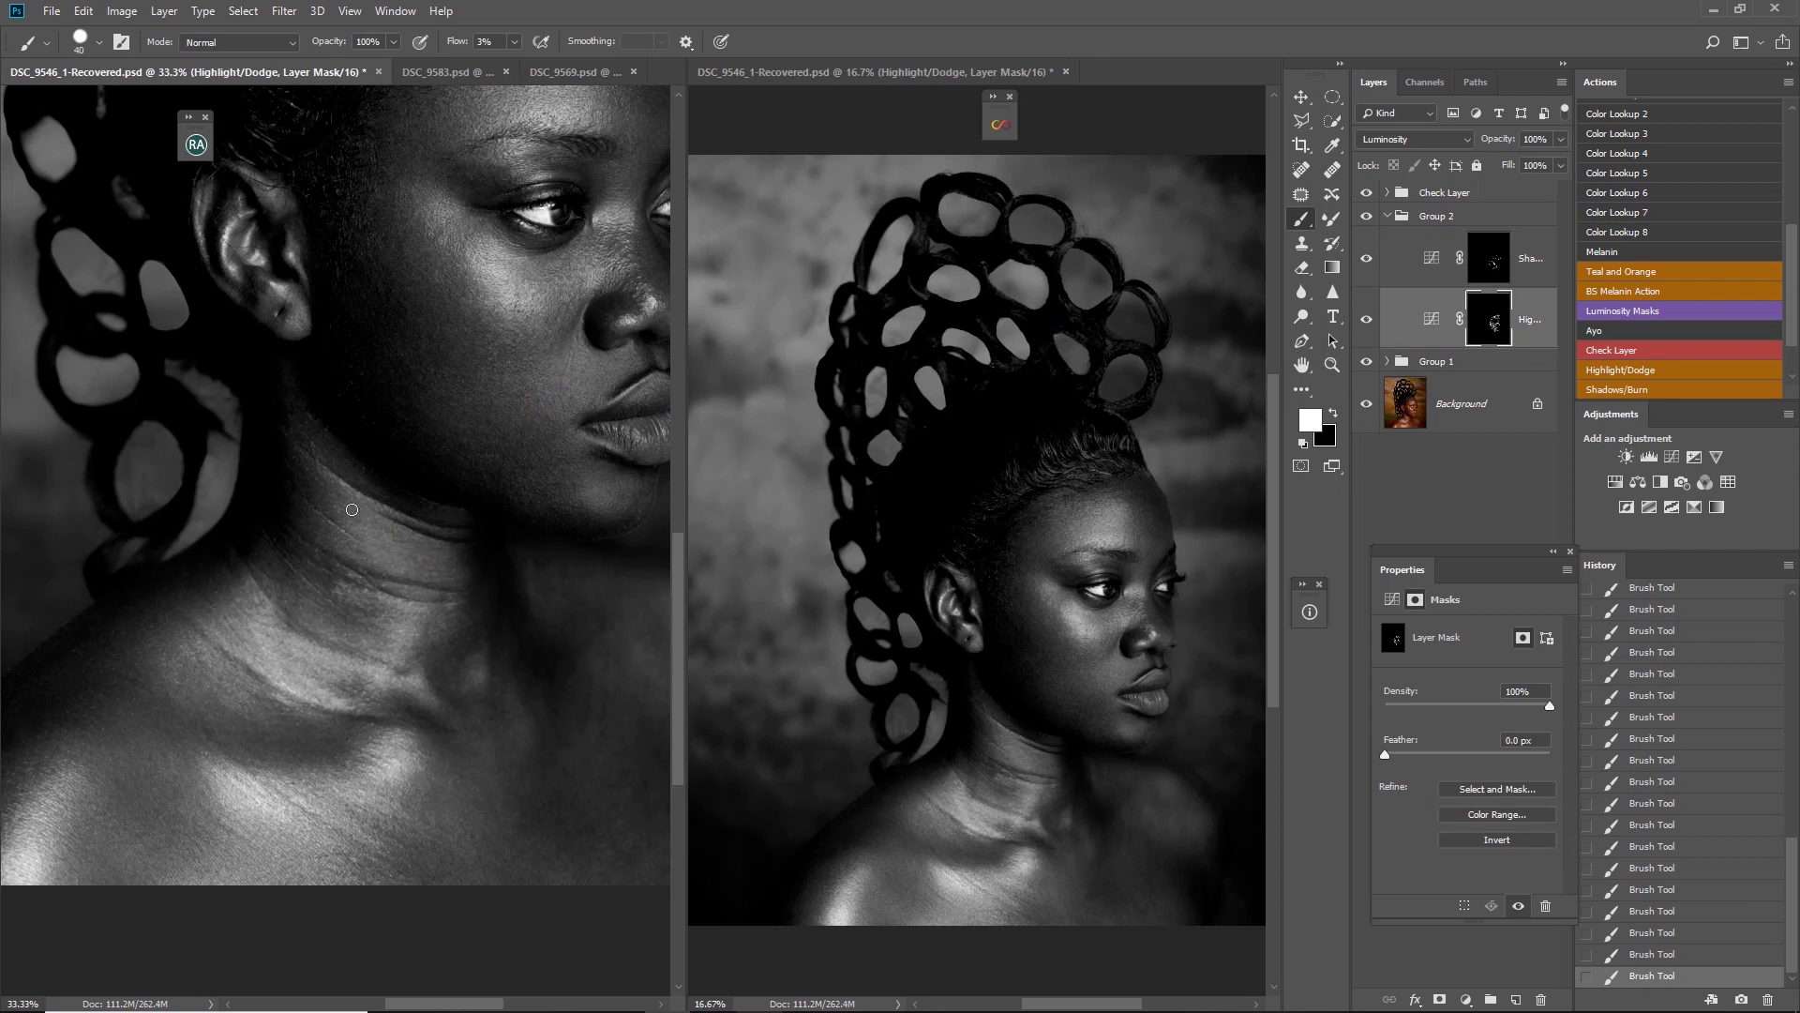
key(bracketleft)
mouse_move(394, 614)
mouse_down()
mouse_move(344, 581)
mouse_move(346, 605)
mouse_move(353, 576)
mouse_up()
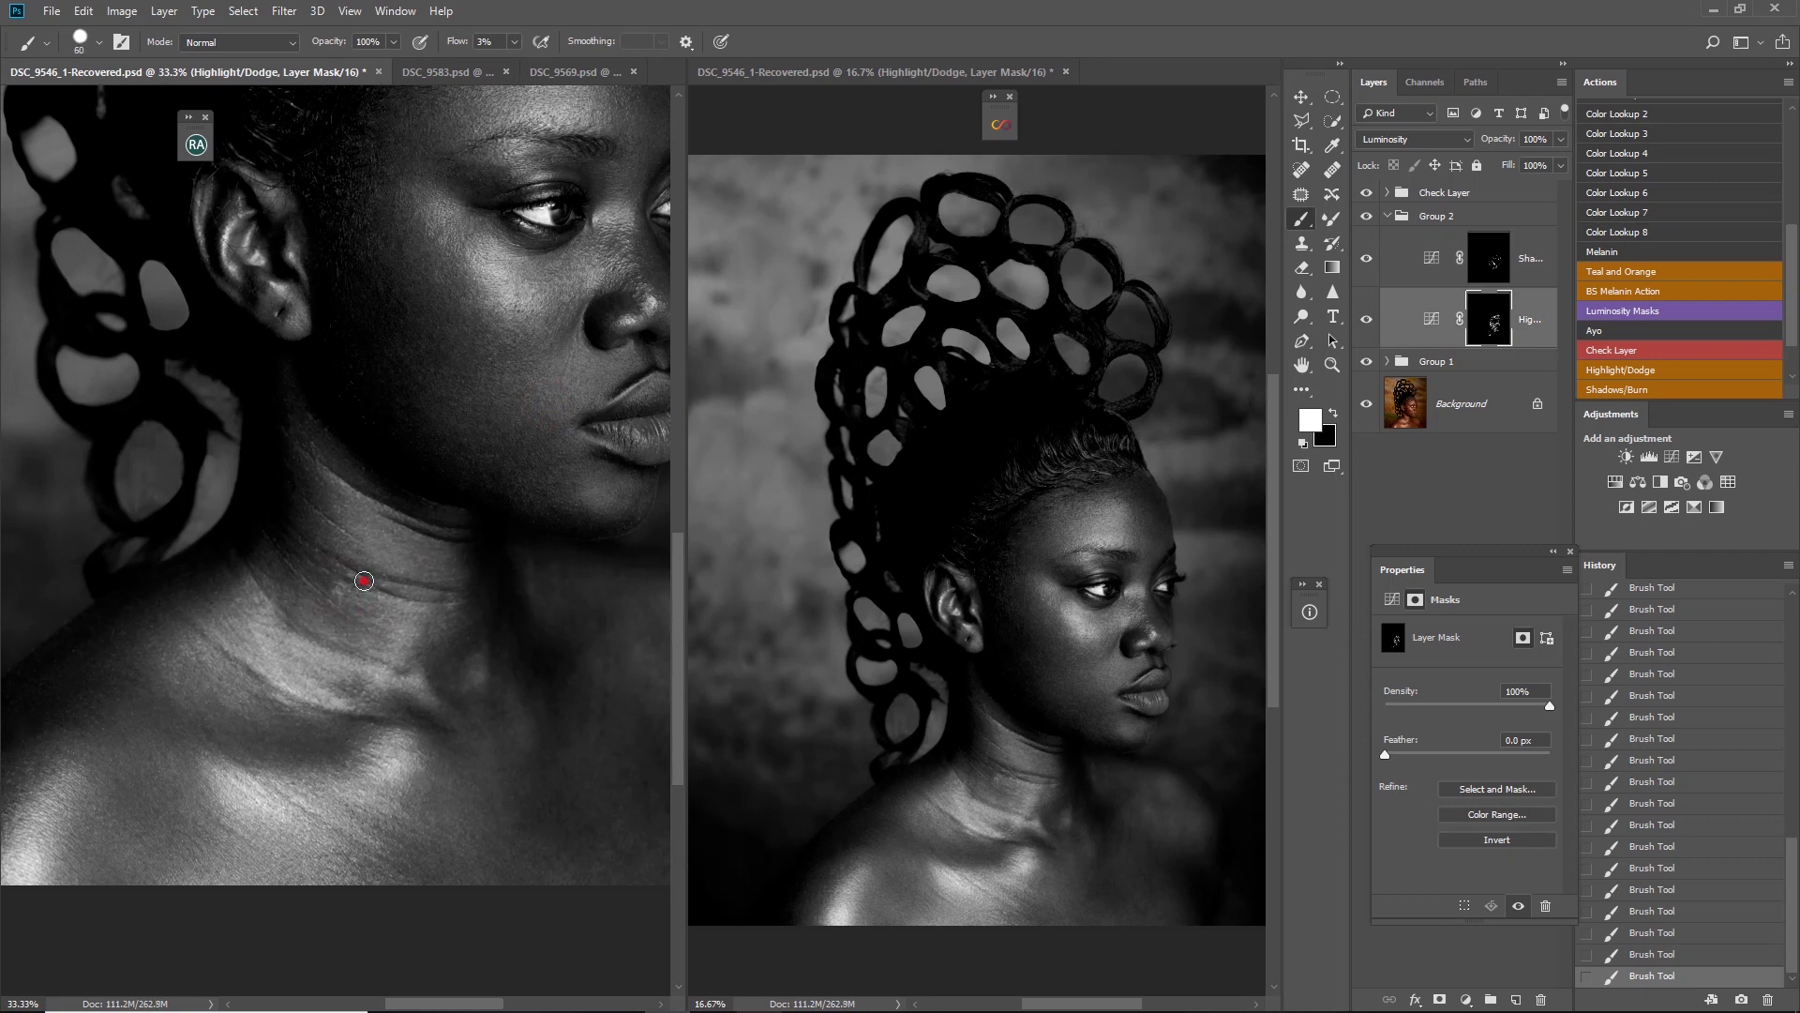
Burn the small bright spots on the lower neck on the Shadows/Burn mask with a smaller brush
key(bracketleft)
key(bracketleft)
key(alt+bracketright)
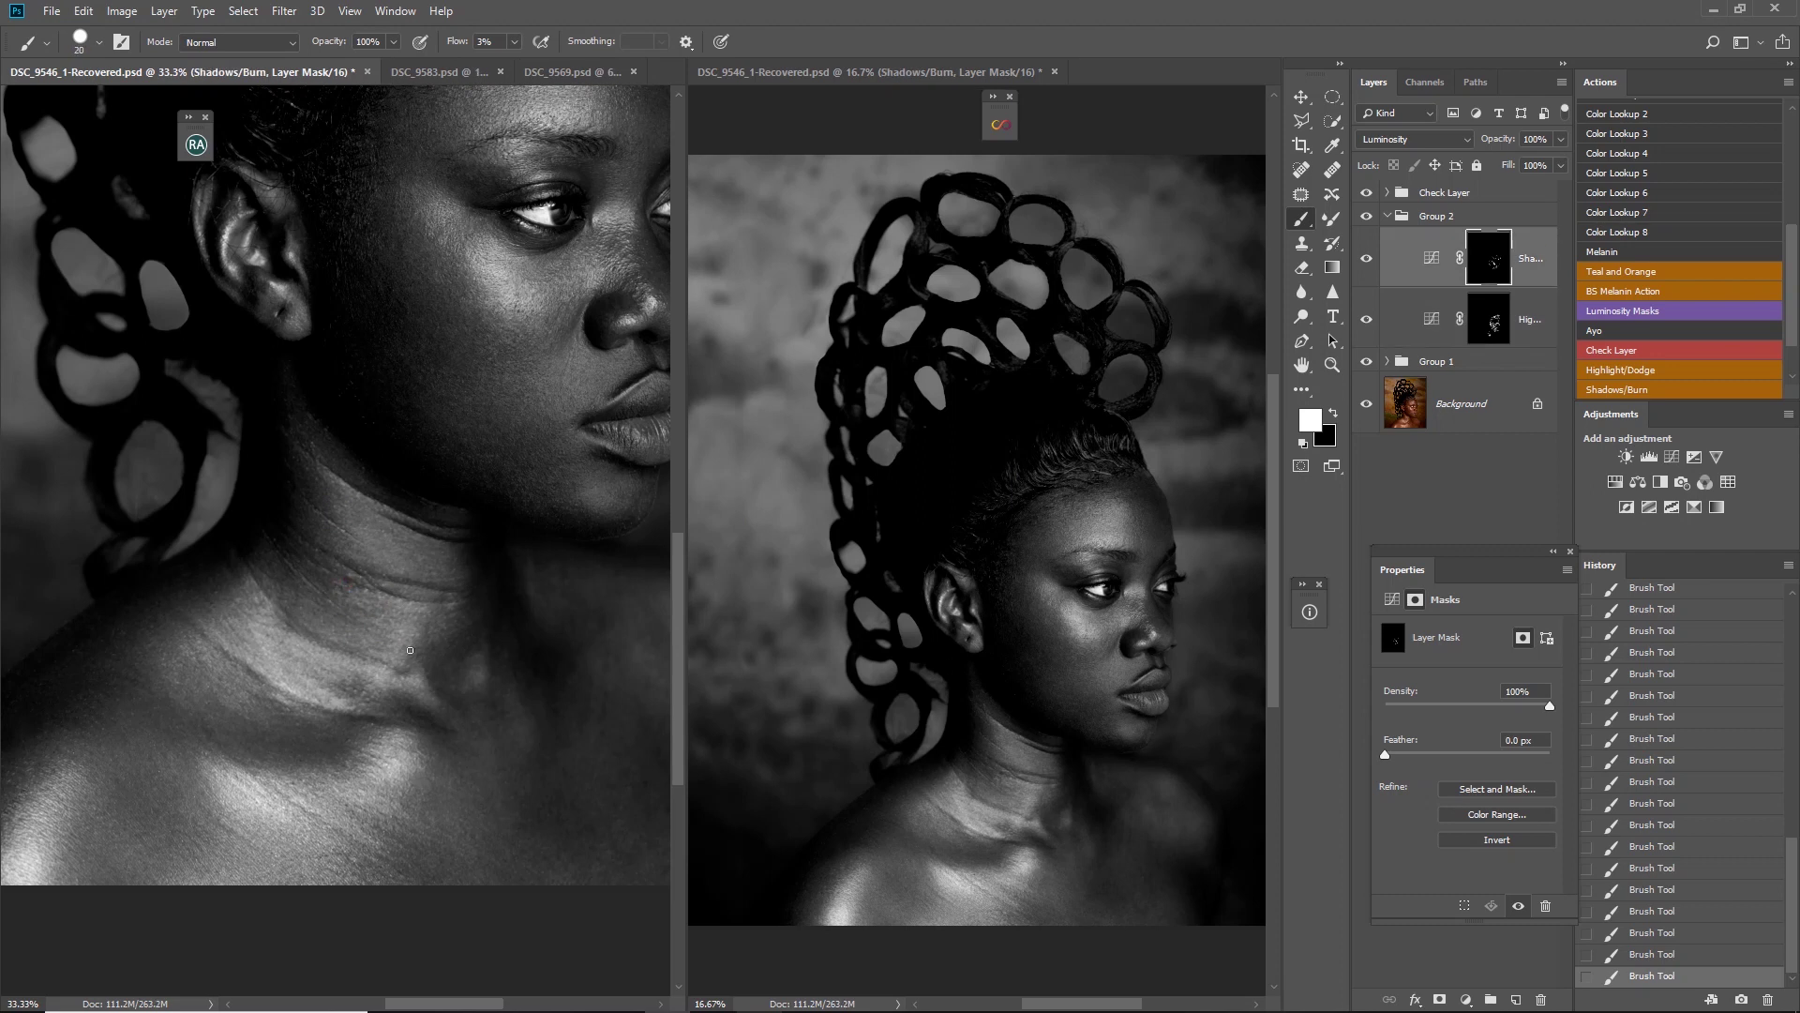
click(1667, 936)
drag(403, 623, 407, 612)
key(bracketright)
Dodge the base of the neck and the collar area on the Highlight/Dodge mask, enlarging the brush
key(alt+bracketleft)
key(bracketright)
key(bracketright)
key(bracketright)
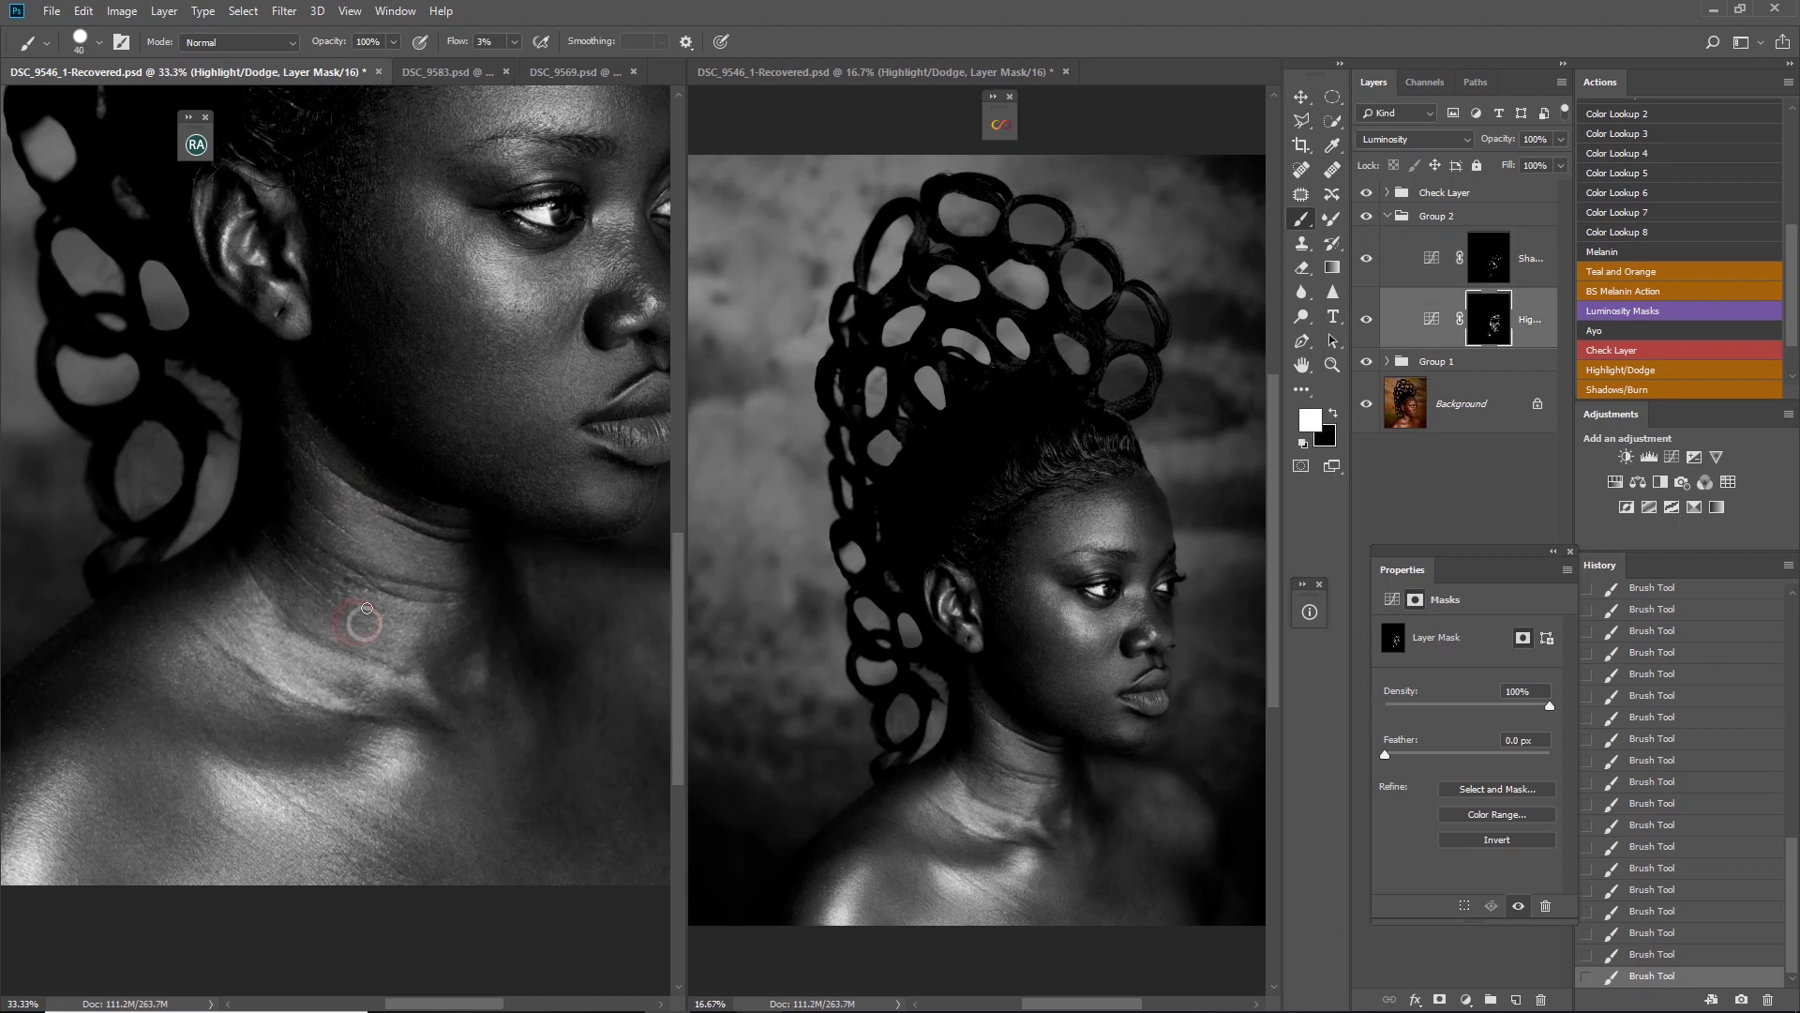
mouse_move(406, 635)
mouse_down()
mouse_move(339, 687)
mouse_move(360, 692)
mouse_move(301, 662)
mouse_move(282, 621)
mouse_move(261, 667)
mouse_up()
key(bracketright)
key(bracketright)
key(bracketright)
key(bracketright)
key(bracketright)
key(bracketright)
key(bracketleft)
key(bracketleft)
key(bracketleft)
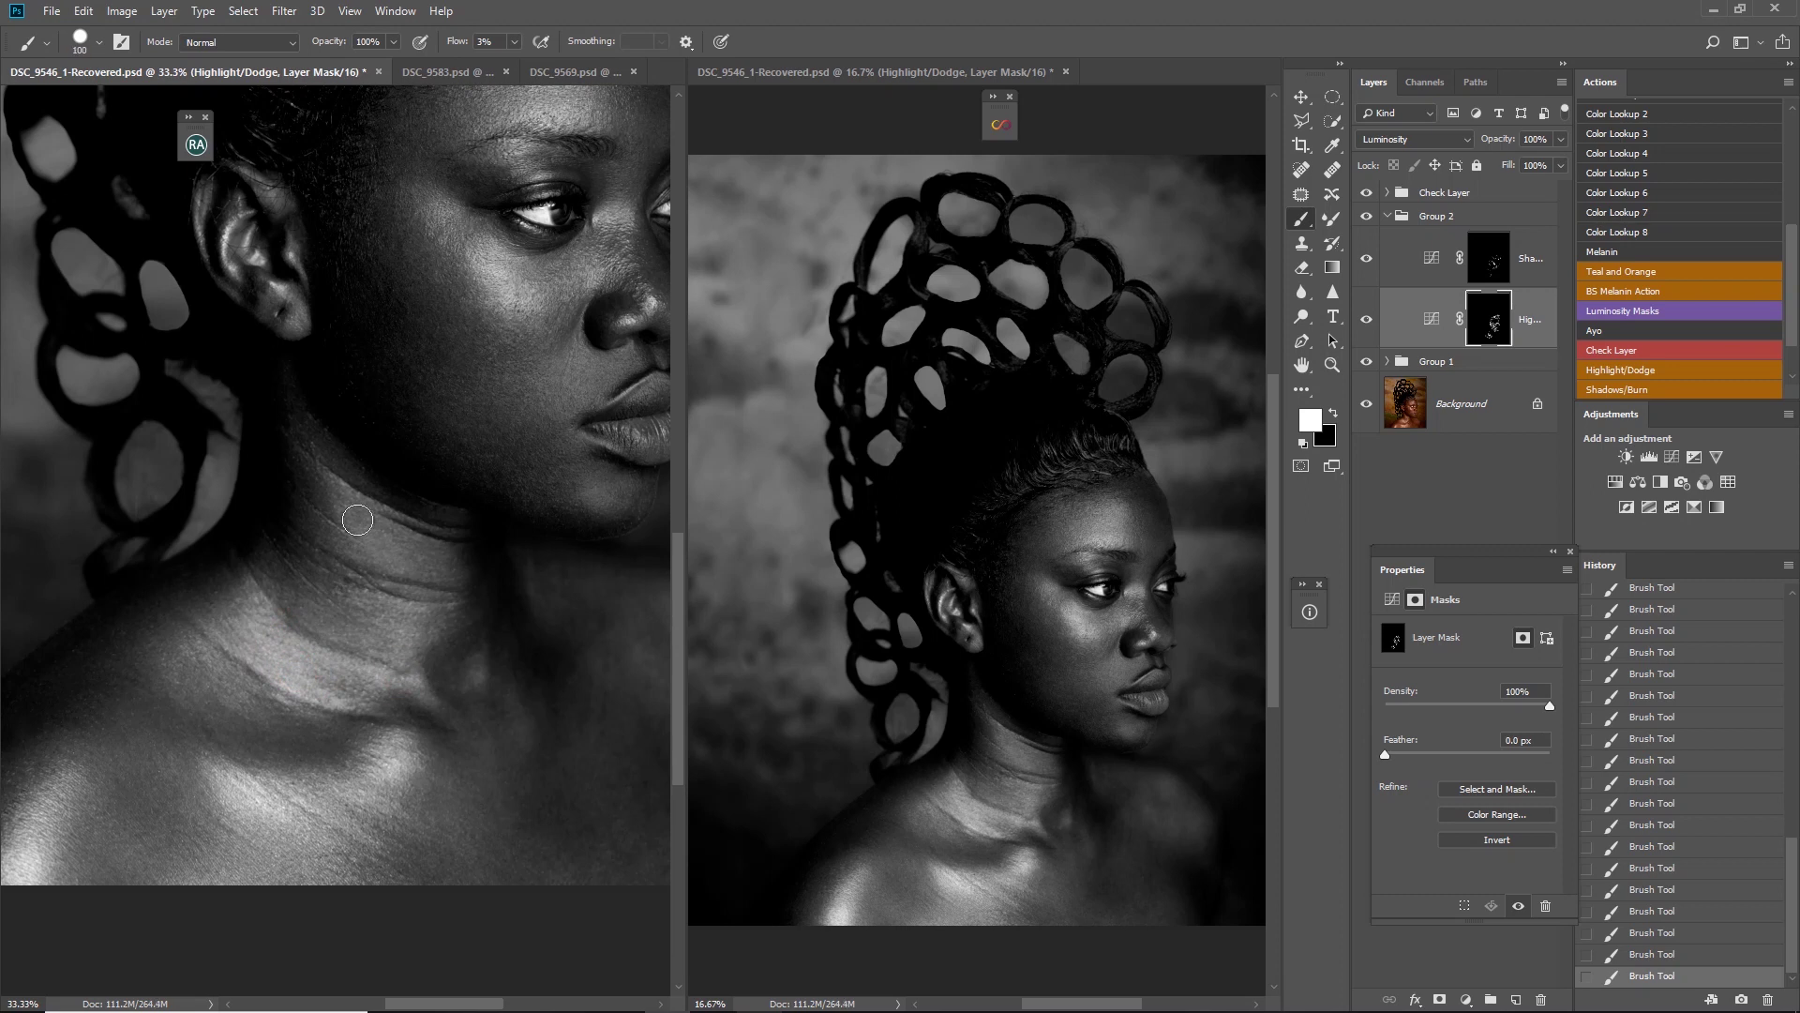
Dodge a small dark area on the lower chest on the Highlight/Dodge mask with a smaller brush
drag(432, 689, 206, 292)
key(alt+bracketright)
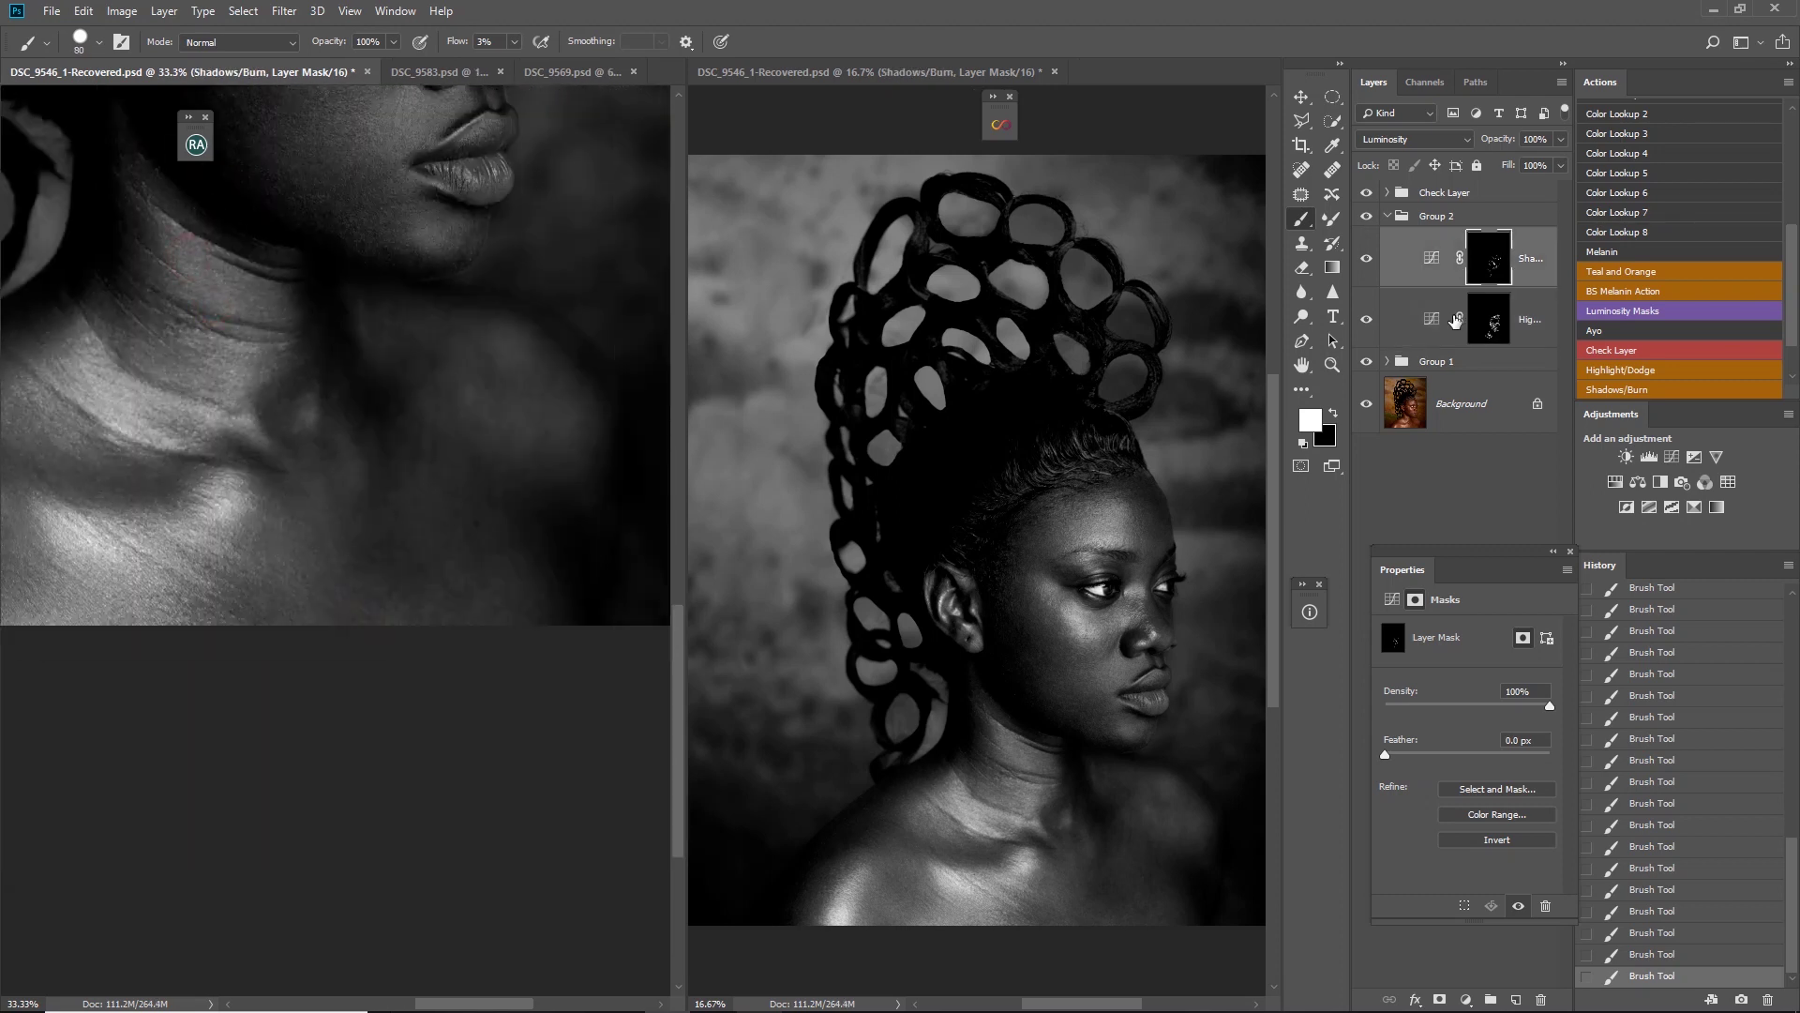
key(alt+bracketleft)
key(bracketleft)
key(bracketleft)
key(bracketleft)
key(bracketleft)
mouse_move(235, 608)
mouse_down()
mouse_move(247, 625)
mouse_move(213, 595)
mouse_up()
Dodge the shadowed chest and the far shoulder on the Highlight/Dodge mask with a larger brush
key(bracketright)
key(bracketright)
key(bracketright)
key(bracketright)
mouse_move(372, 501)
mouse_down()
mouse_move(396, 568)
mouse_move(367, 593)
mouse_move(406, 563)
mouse_move(458, 582)
mouse_move(460, 610)
mouse_up()
drag(382, 449, 422, 426)
key(bracketleft)
mouse_move(491, 370)
mouse_down()
mouse_move(553, 373)
mouse_move(538, 447)
mouse_move(490, 467)
mouse_move(469, 420)
mouse_move(519, 383)
mouse_move(557, 445)
mouse_move(486, 585)
mouse_move(449, 355)
mouse_move(434, 355)
mouse_move(460, 321)
mouse_move(376, 313)
mouse_move(402, 357)
mouse_move(438, 312)
mouse_move(465, 364)
mouse_move(459, 308)
mouse_move(372, 414)
mouse_move(385, 450)
mouse_up()
Dodge a remaining dark spot below the far shoulder with a smaller brush, and burn the chest on the Shadows/Burn mask
key(bracketleft)
key(bracketleft)
key(bracketleft)
key(bracketright)
click(443, 477)
key(alt+bracketright)
key(bracketleft)
click(341, 534)
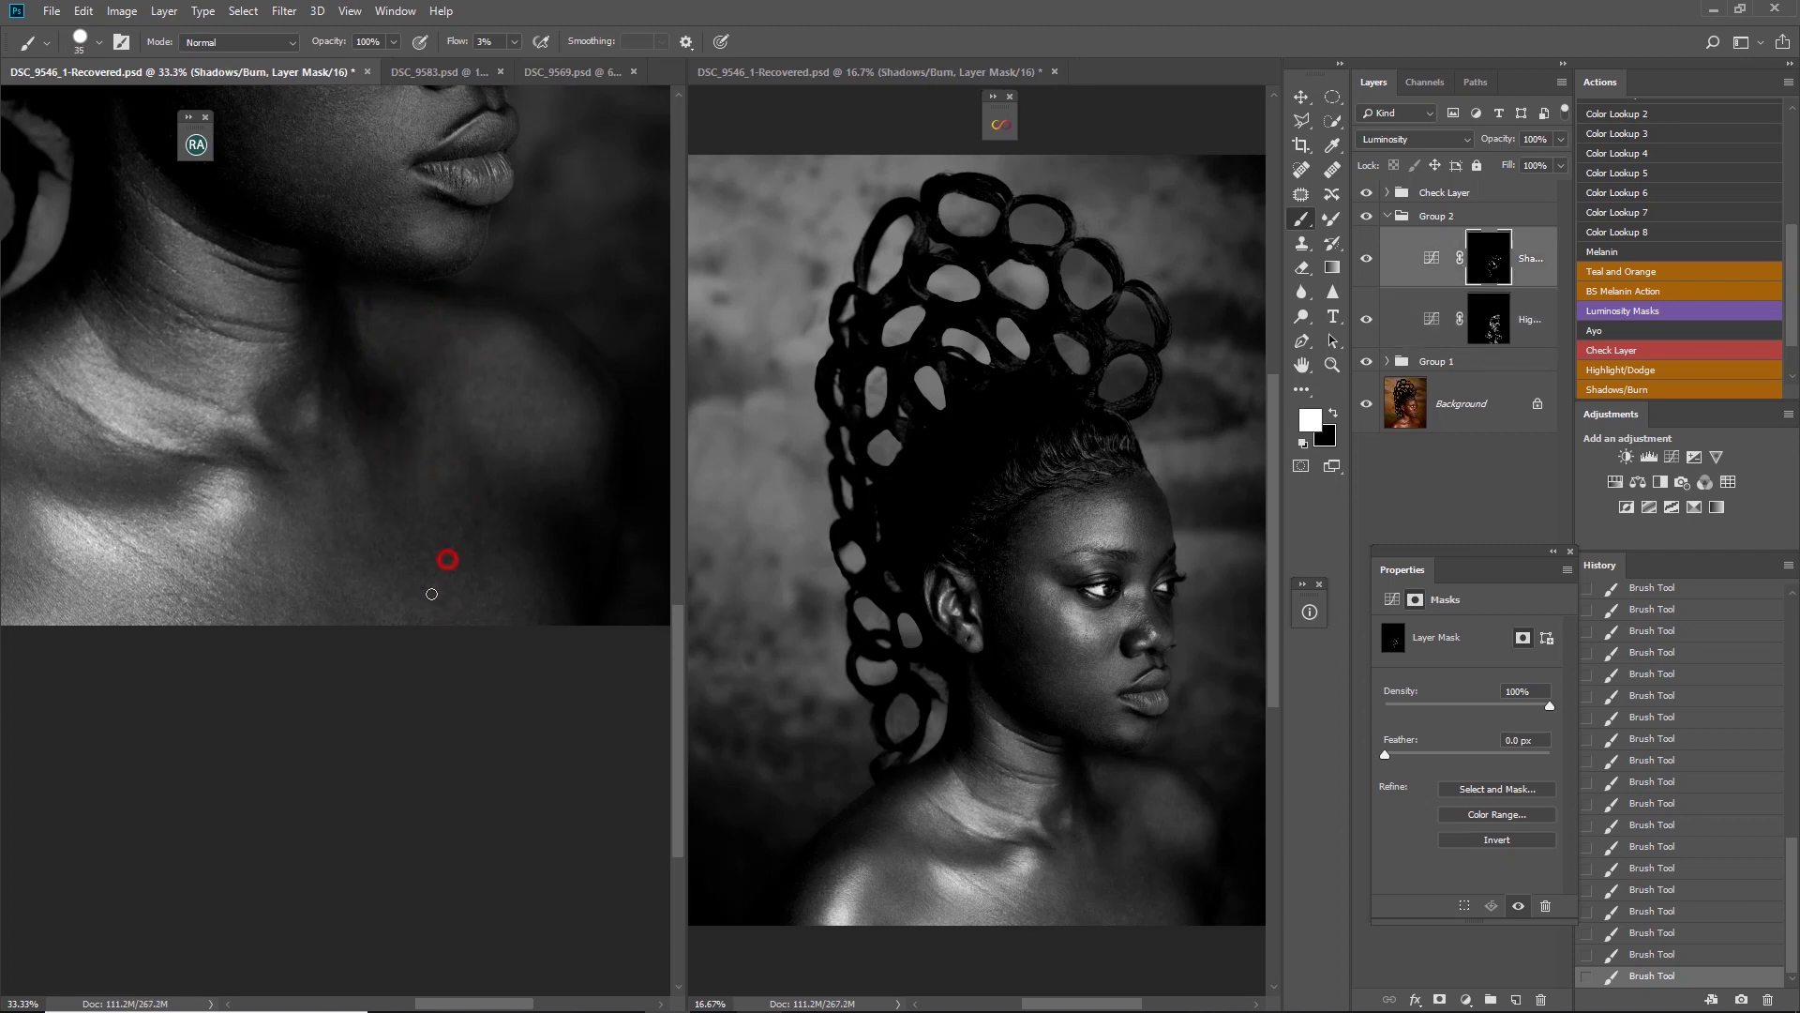
Hide the Check Layer group and compare the portrait in colour with Group 2 off and on
click(1367, 193)
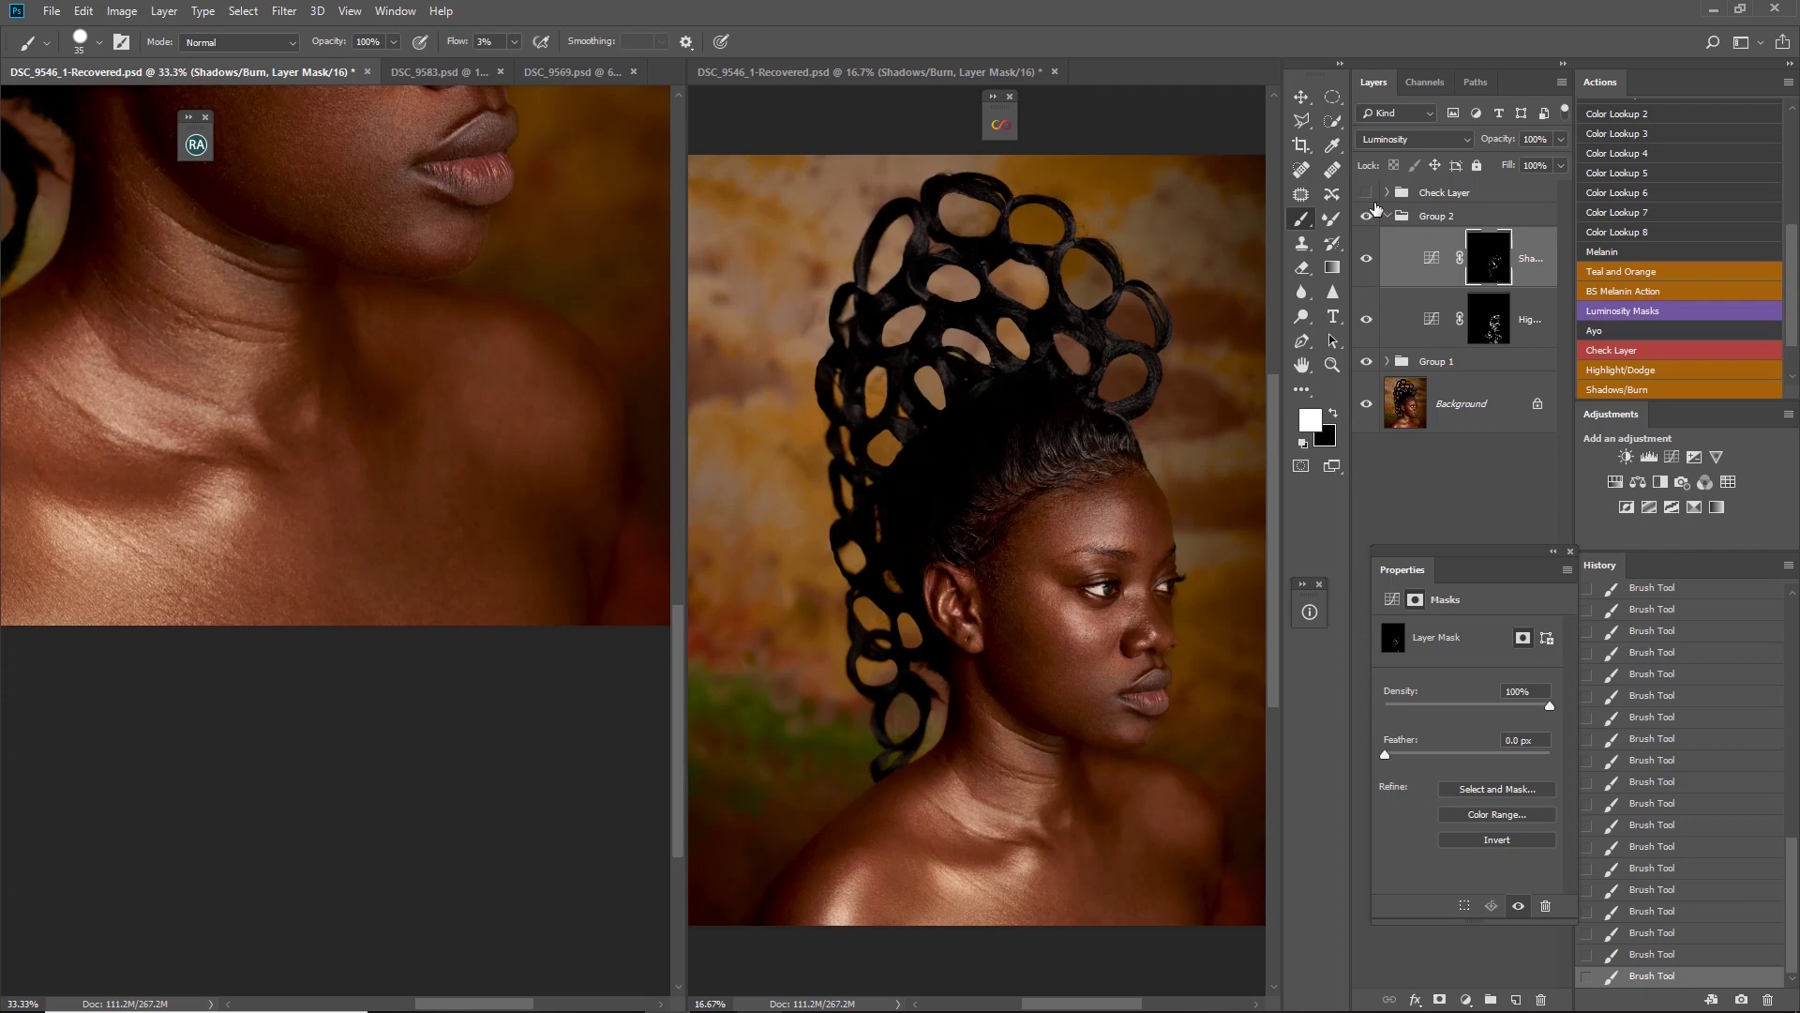
click(1370, 219)
click(1370, 218)
Burn the bright area on the lower chest on the Shadows/Burn mask with a smaller brush
key(alt+bracketleft)
key(alt+bracketright)
key(bracketleft)
drag(250, 585, 257, 586)
drag(224, 398, 549, 392)
key(bracketright)
key(bracketright)
drag(222, 479, 203, 468)
key(ctrl+alt+z)
key(ctrl+alt+z)
Dodge the near shoulder and upper chest on the Highlight/Dodge mask at 1% flow, varying the brush size
click(1497, 330)
click(191, 467)
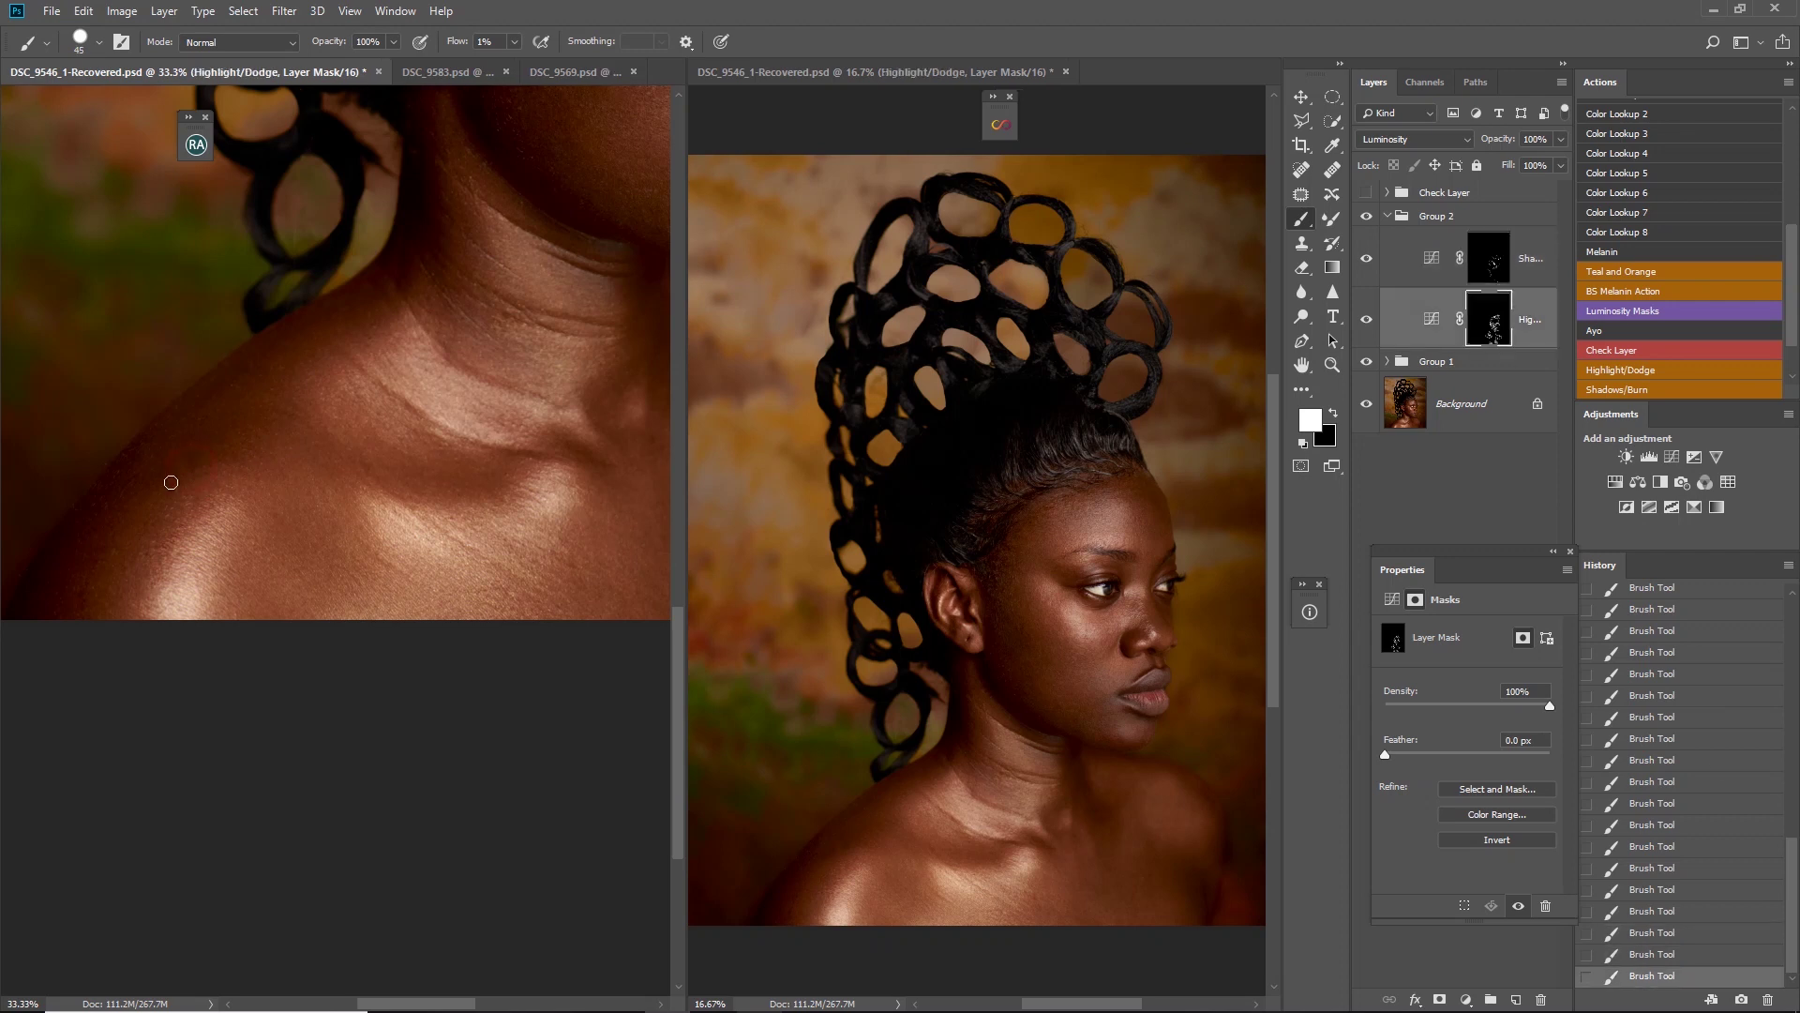
drag(241, 367, 273, 341)
key([)
key([)
drag(406, 400, 335, 347)
key(])
key(])
key(])
key(])
key(])
key(])
key(])
mouse_move(514, 428)
mouse_down()
mouse_move(445, 343)
mouse_move(484, 328)
mouse_up()
Compare the portrait with Group 2 off and on
click(1366, 216)
click(1366, 216)
Burn the bright spot on the bridge of the nose on the Shadows/Burn mask with a smaller brush at 1% flow
key([)
key([)
key([)
key([)
key([)
key([)
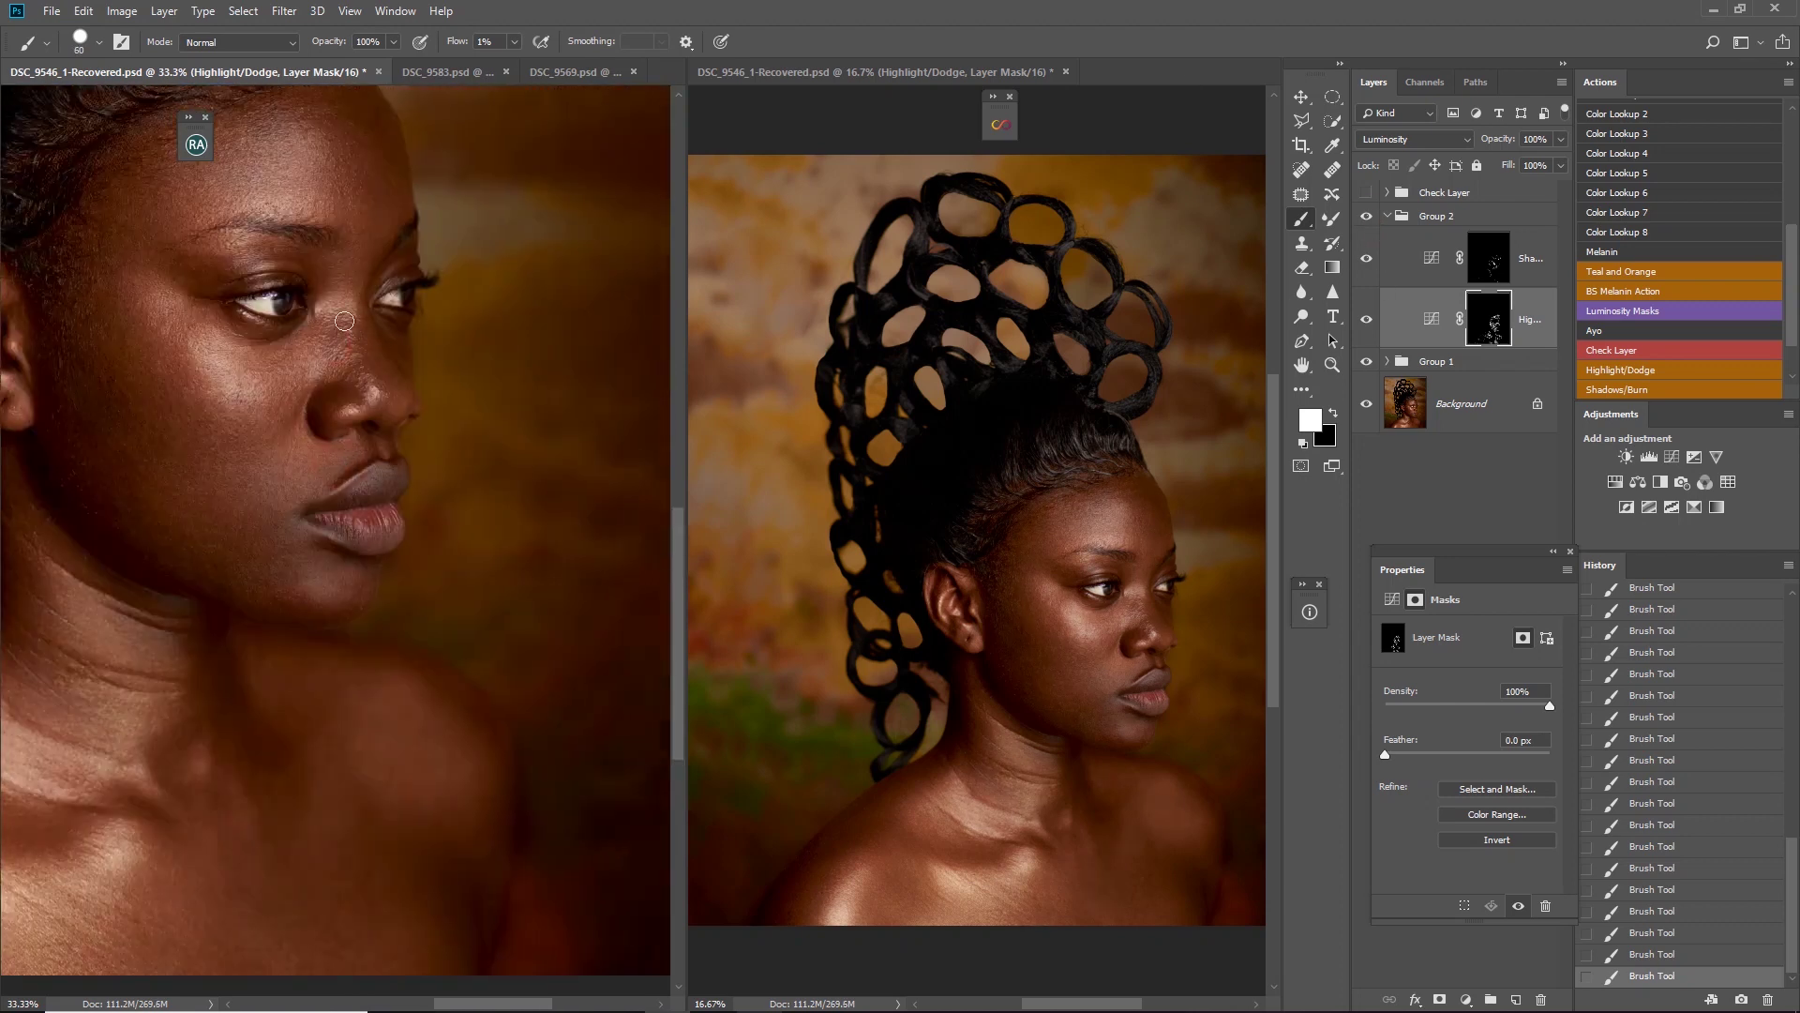
key(shift+7)
key(shift+3)
click(1481, 271)
drag(458, 43, 388, 45)
key([)
drag(350, 296, 348, 324)
key([)
click(347, 330)
Run the Highlight/Dodge action to add another dodge layer at the top of Group 2, and activate its mask
click(1649, 373)
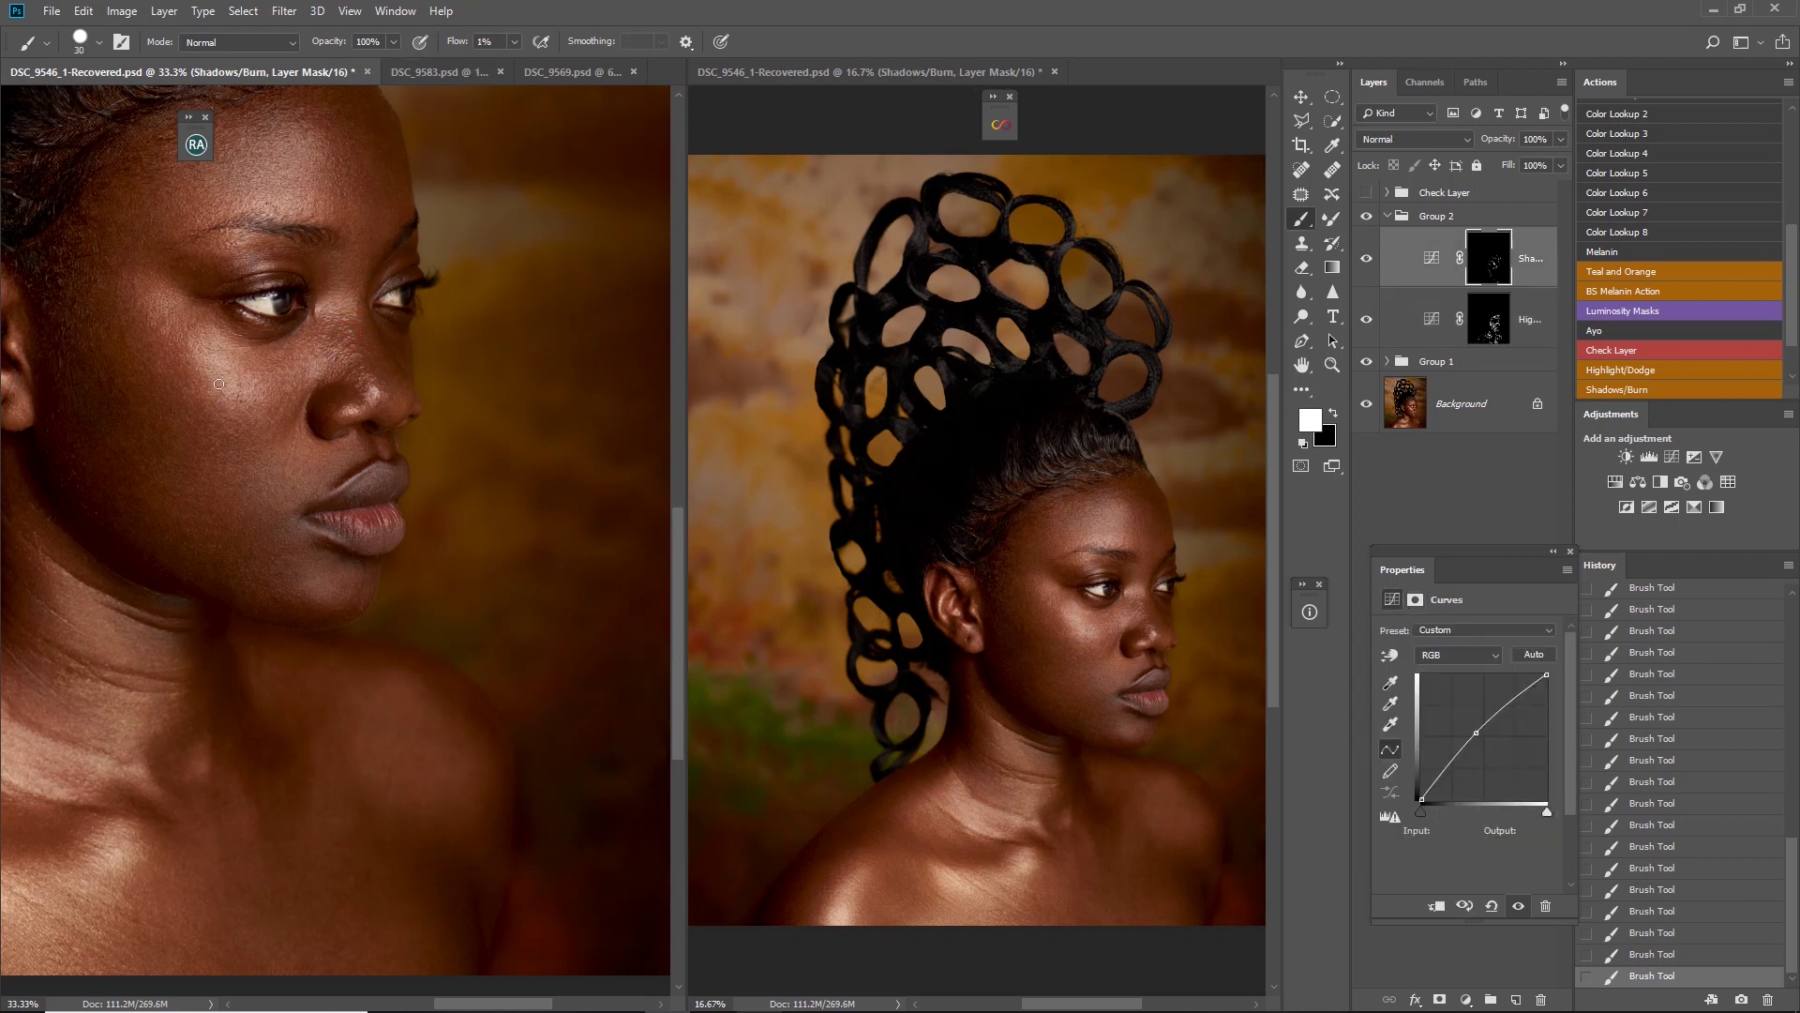
click(338, 391)
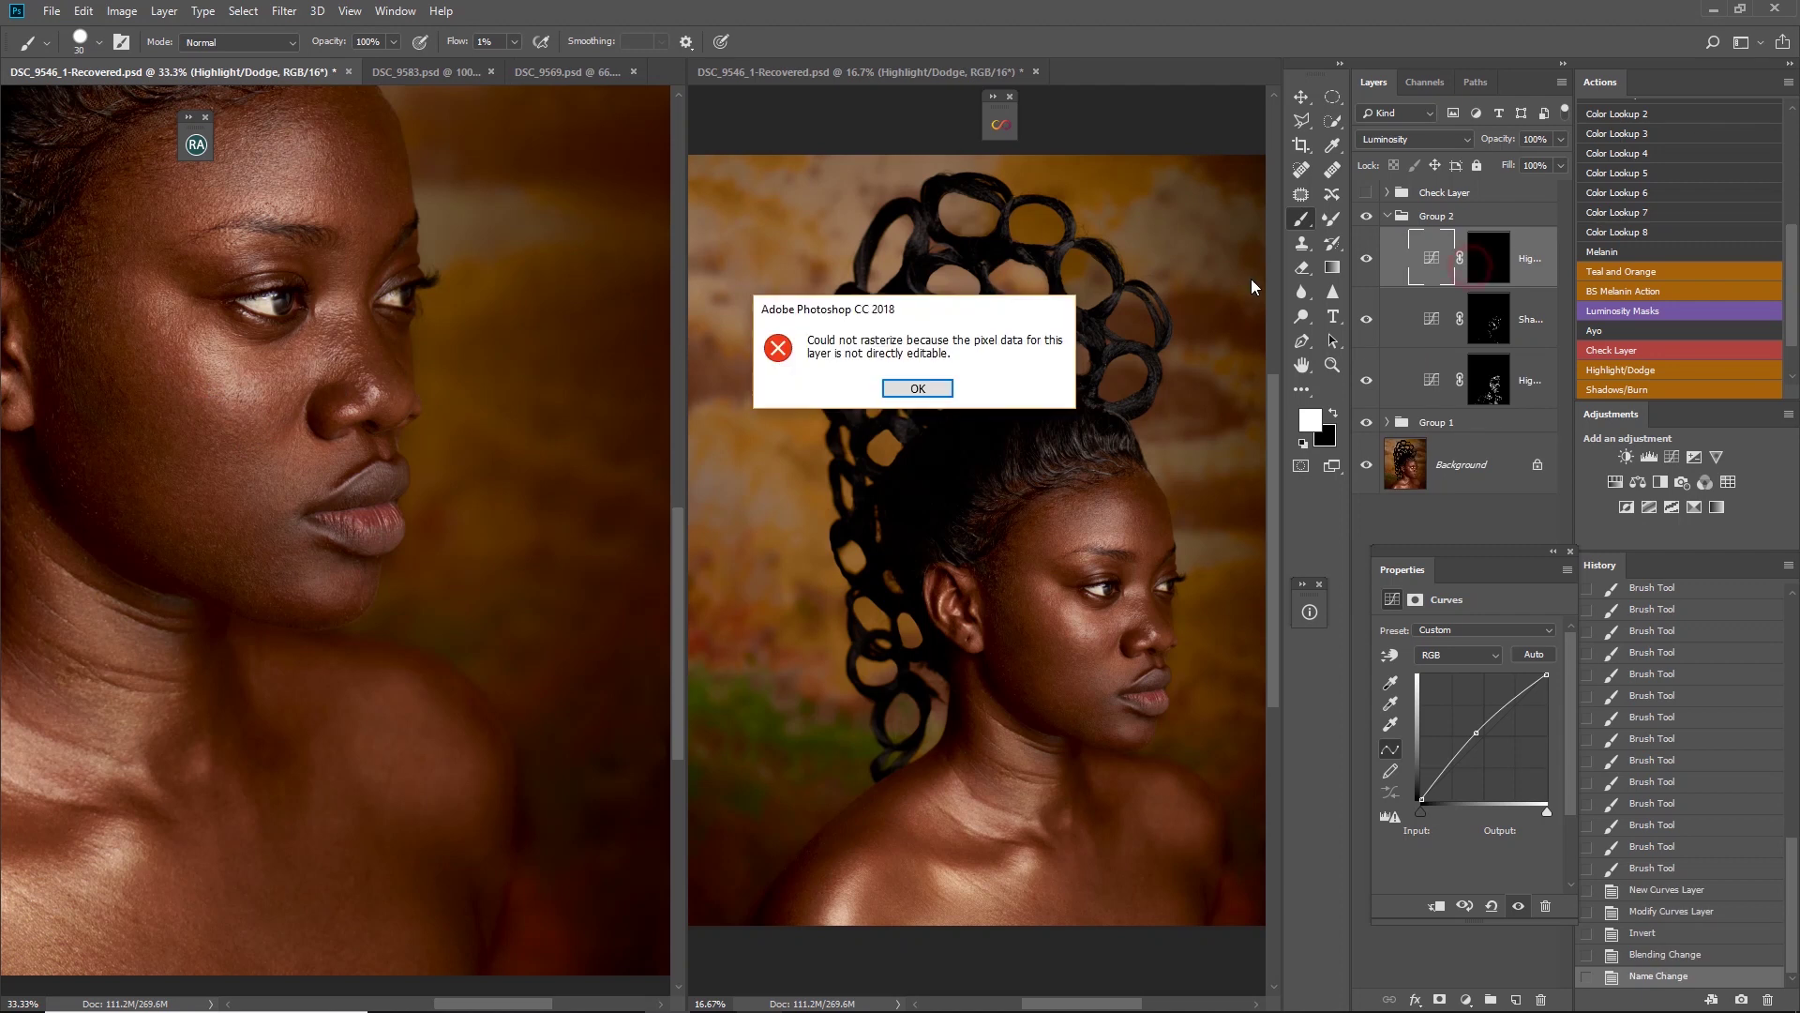
key(Return)
click(1489, 258)
Dodge dark spots on the nose and near cheek on the new Highlight/Dodge mask with short strokes at 1% flow
drag(336, 319, 337, 339)
drag(336, 338, 336, 320)
click(403, 417)
drag(287, 411, 280, 393)
drag(279, 396, 277, 366)
drag(281, 377, 253, 365)
mouse_move(250, 387)
mouse_down()
mouse_move(183, 347)
mouse_move(223, 384)
mouse_up()
drag(225, 401, 217, 411)
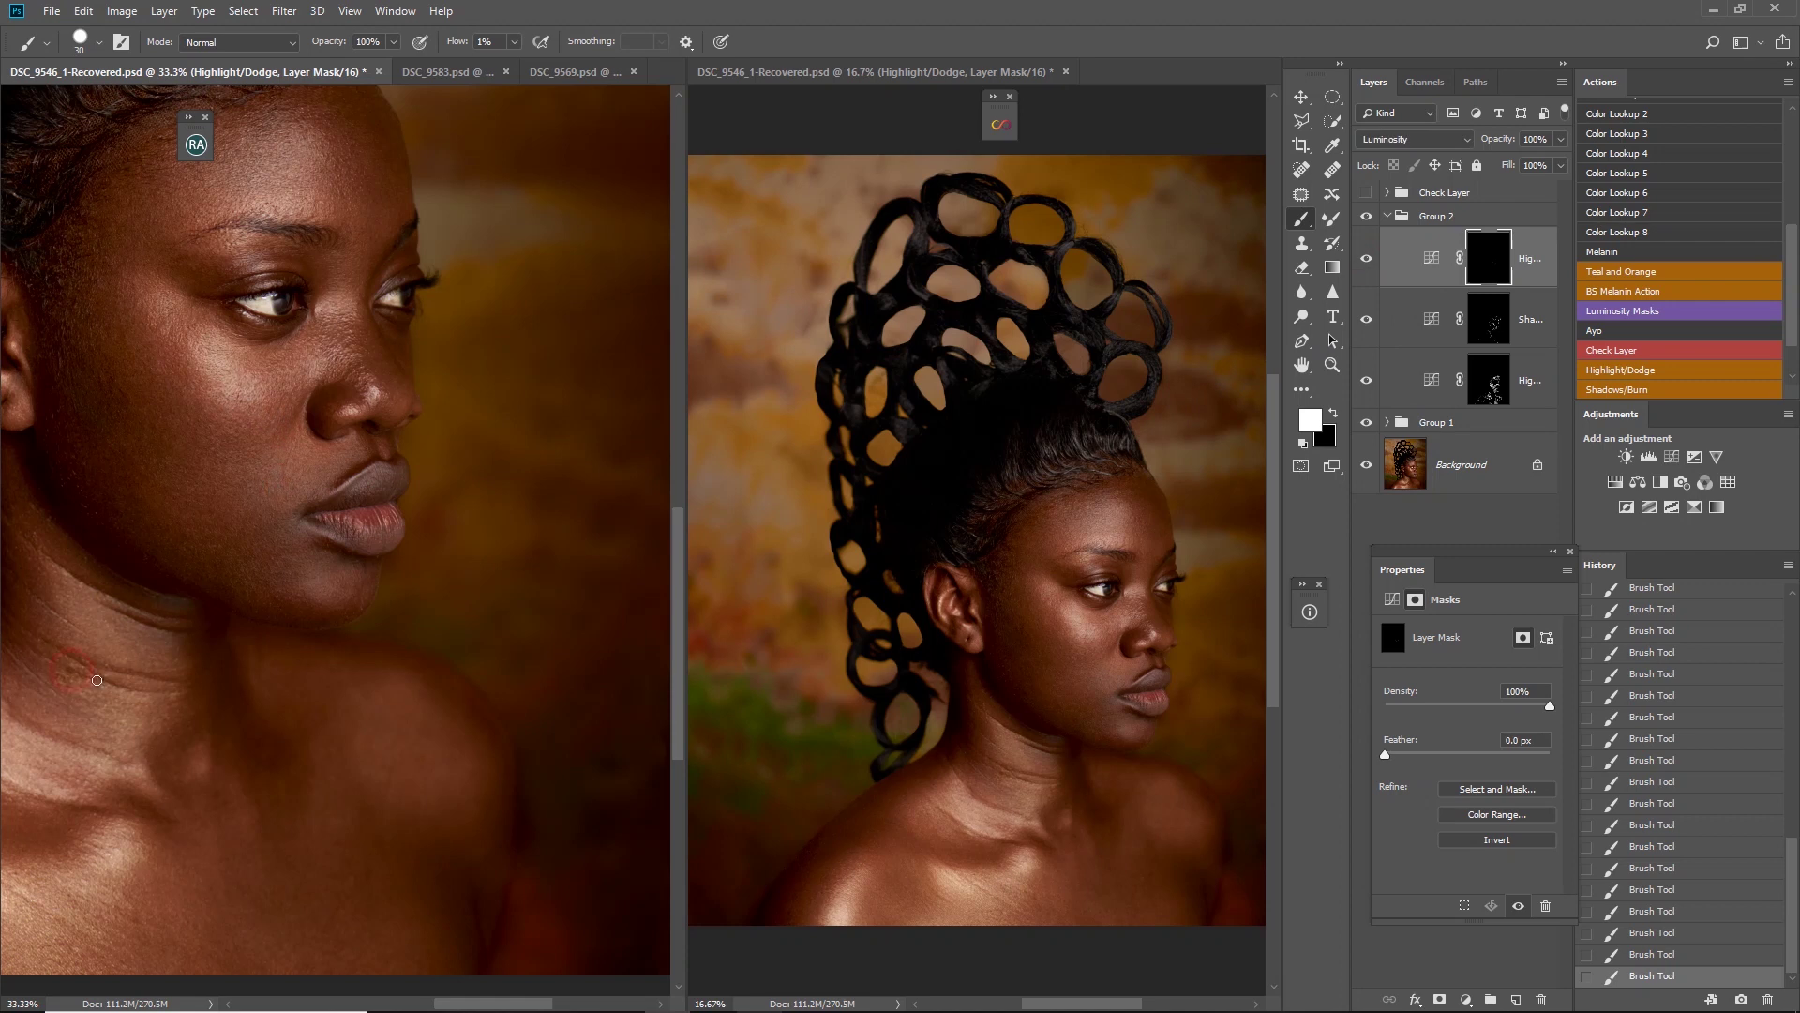
Enlarge the brush and compare the face and neck with Group 2 hidden and shown
drag(322, 343, 293, 491)
key(bracketright)
key(bracketright)
key(bracketright)
click(1367, 217)
click(1367, 217)
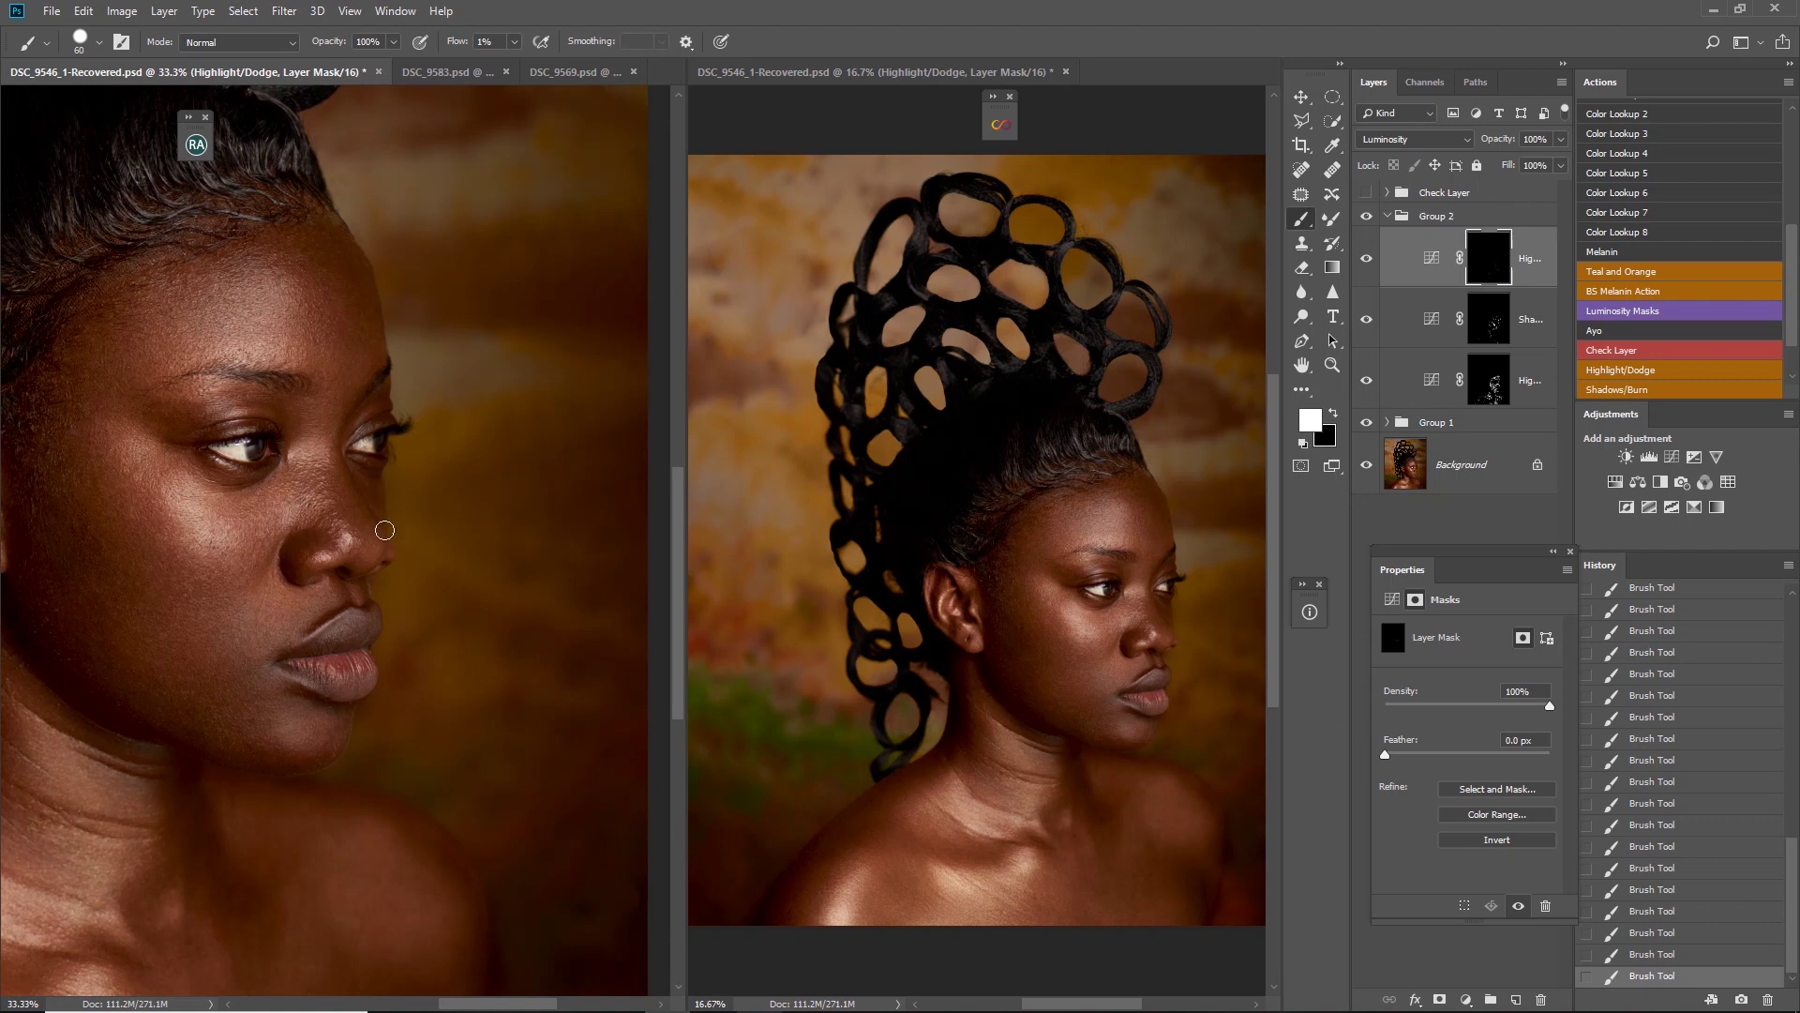
Dodge the dark areas around the nose bridge and under-eye with the Check Layer group shown, varying the brush size, and hide the group again
drag(375, 469, 506, 428)
click(1366, 195)
key(bracketleft)
key(bracketleft)
click(353, 471)
click(368, 454)
key(bracketright)
key(bracketright)
drag(338, 440, 290, 439)
key(bracketleft)
key(bracketleft)
key(bracketleft)
key(bracketleft)
click(1366, 192)
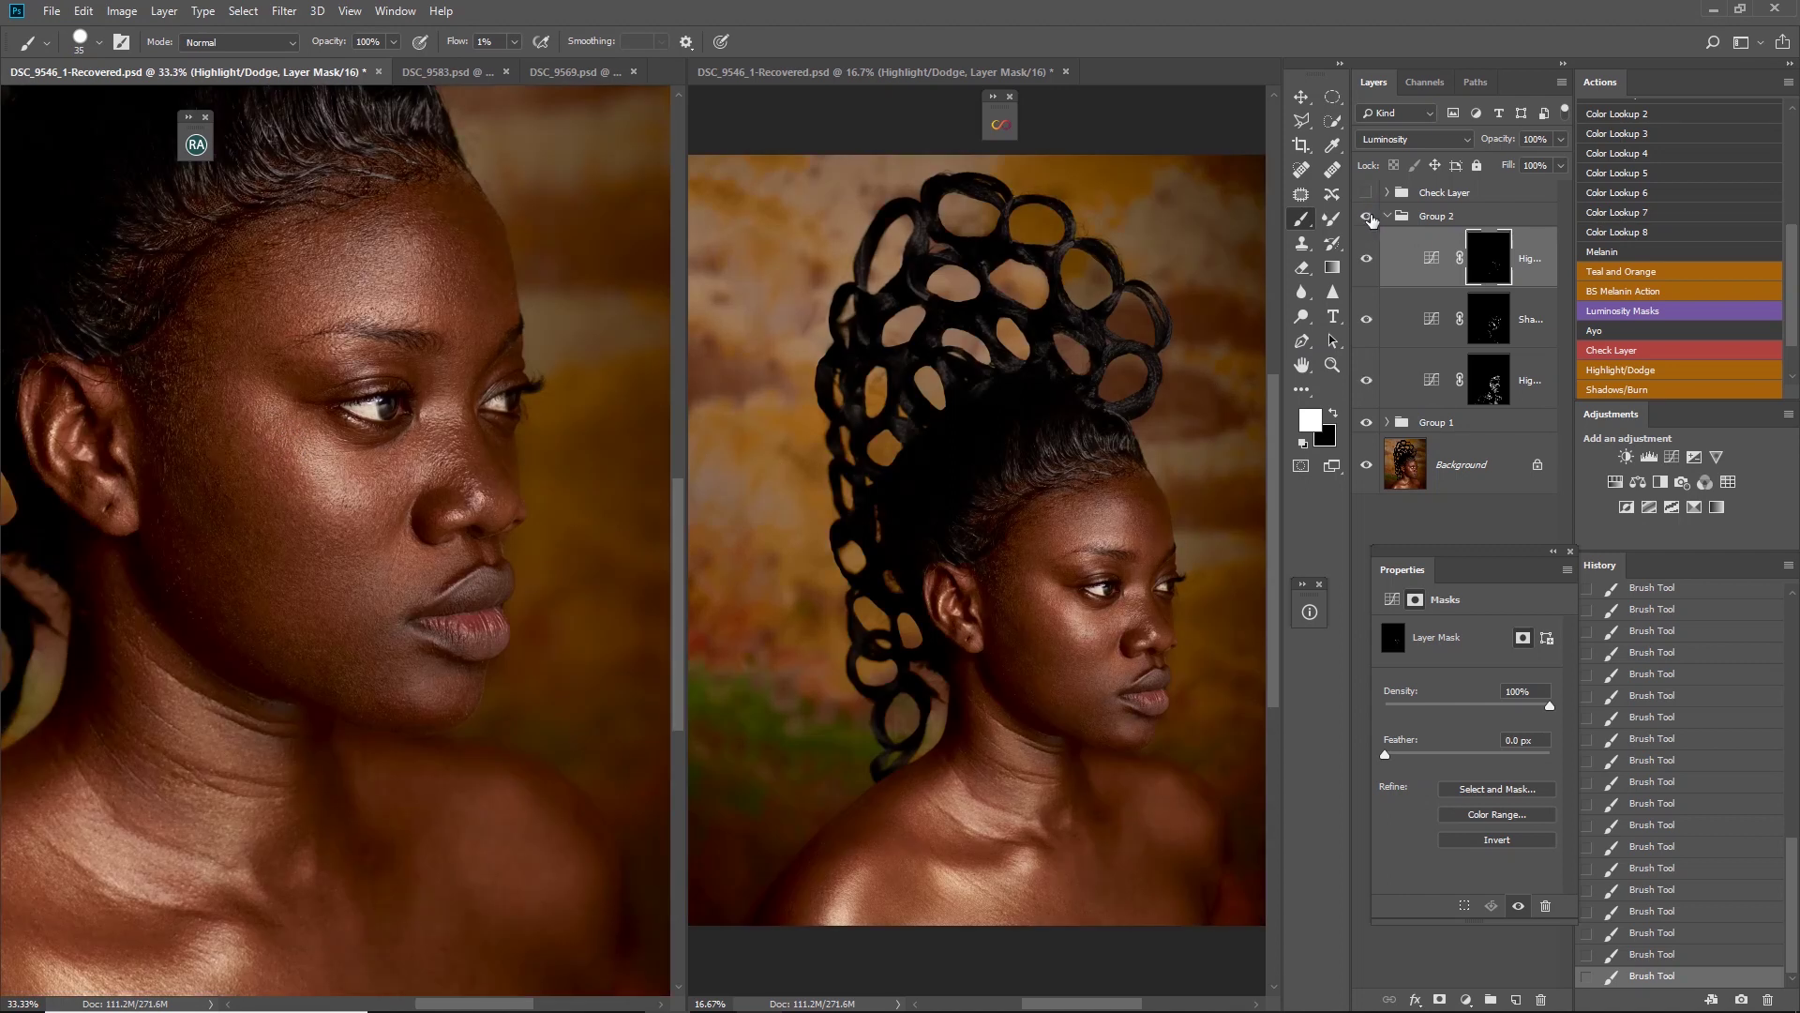
Rename Group 2 as "Corretive DB" and delete the Check Layer group
click(1366, 192)
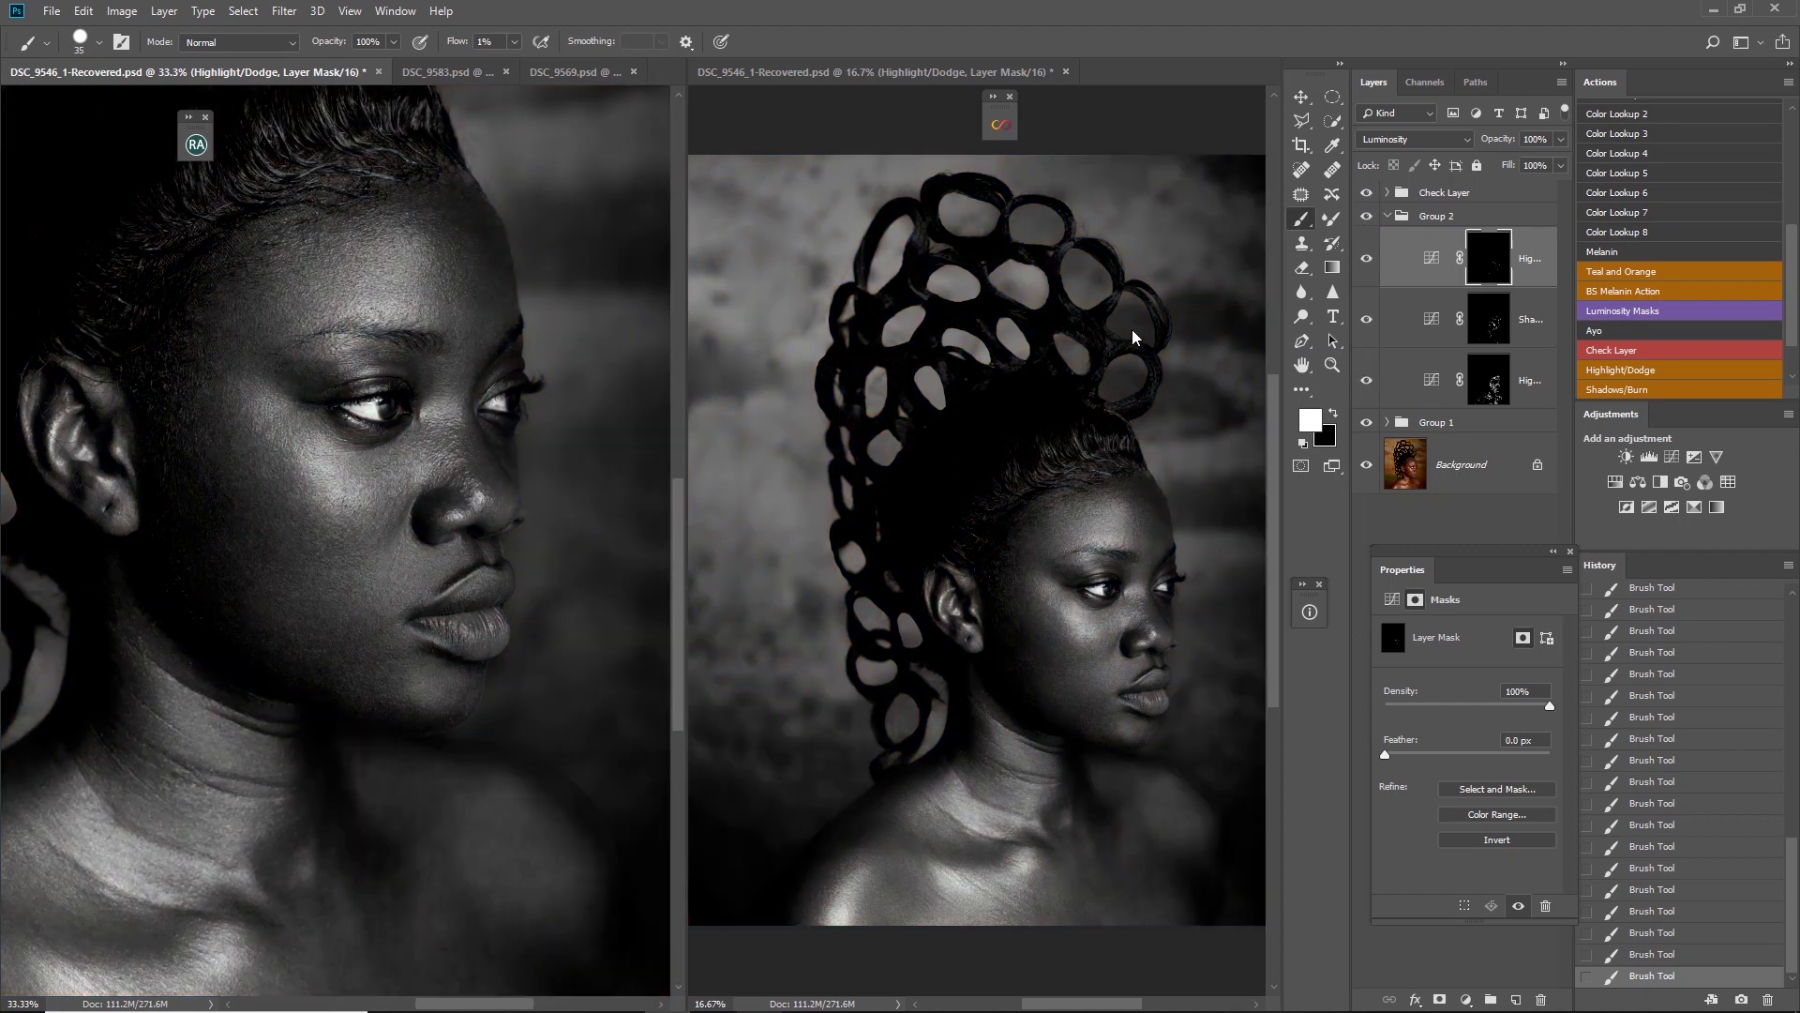
double_click(1437, 216)
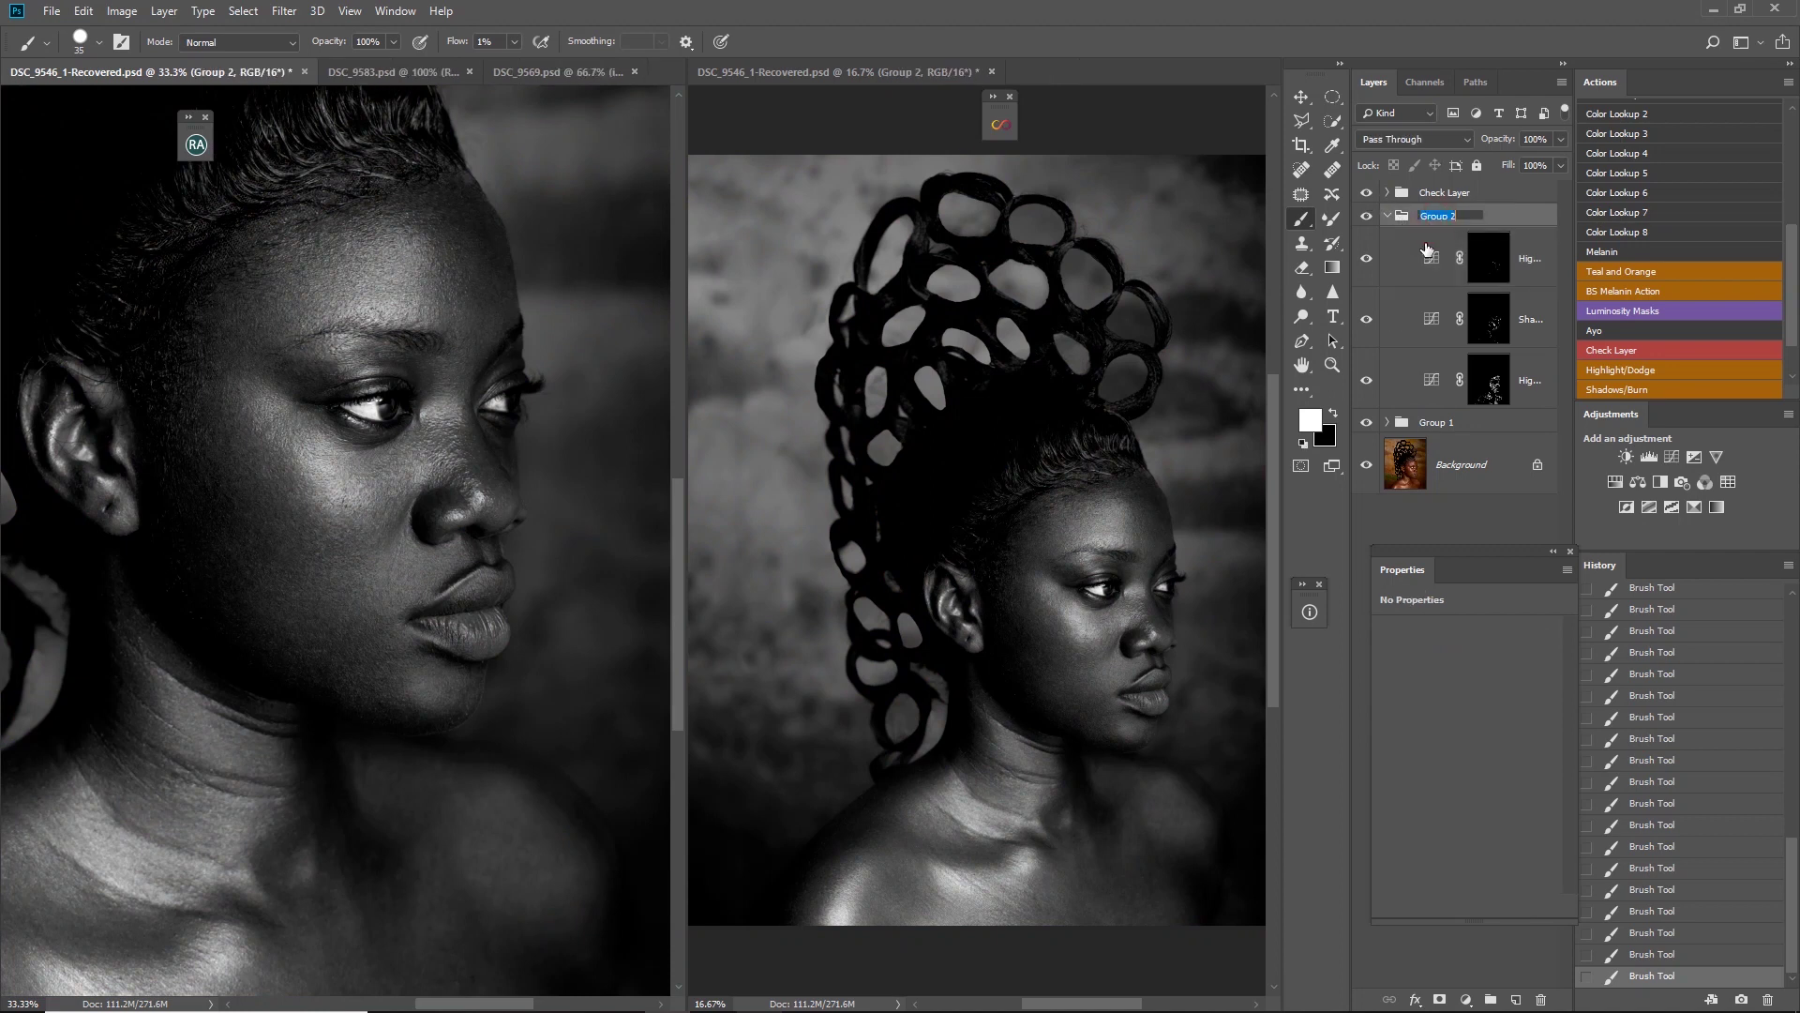
text(Corretive DB)
key(Return)
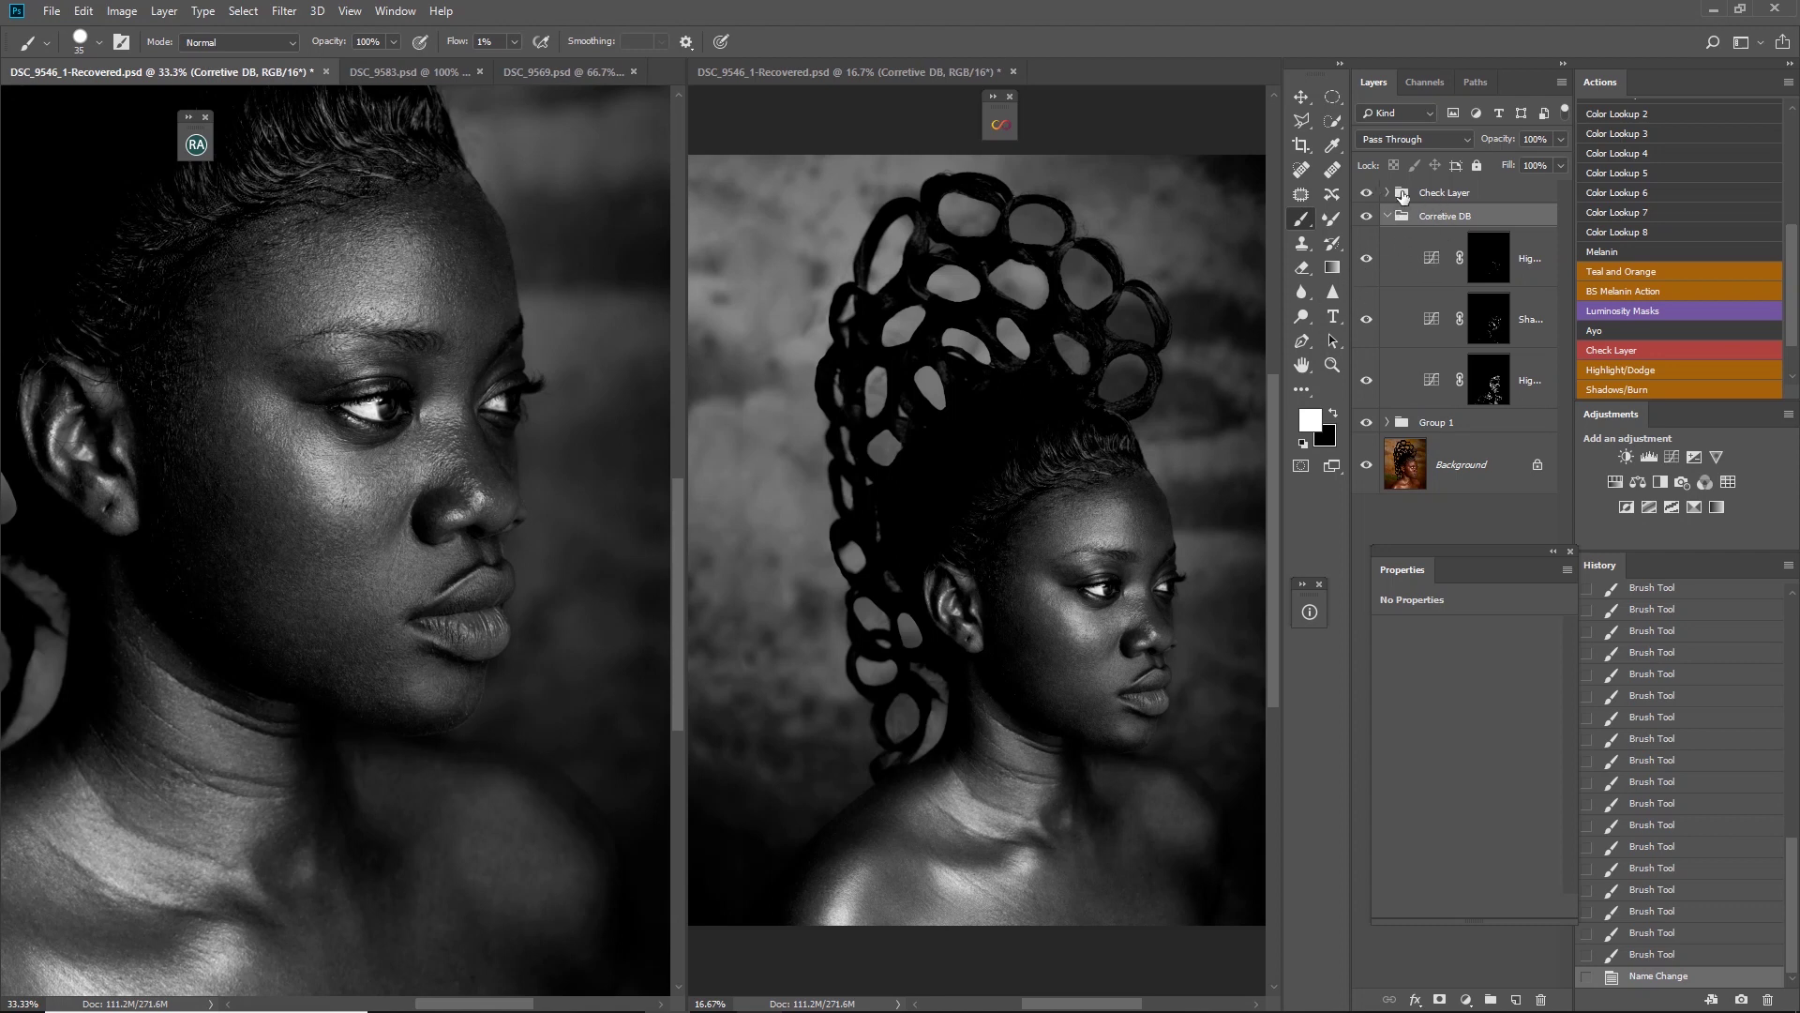
click(1445, 194)
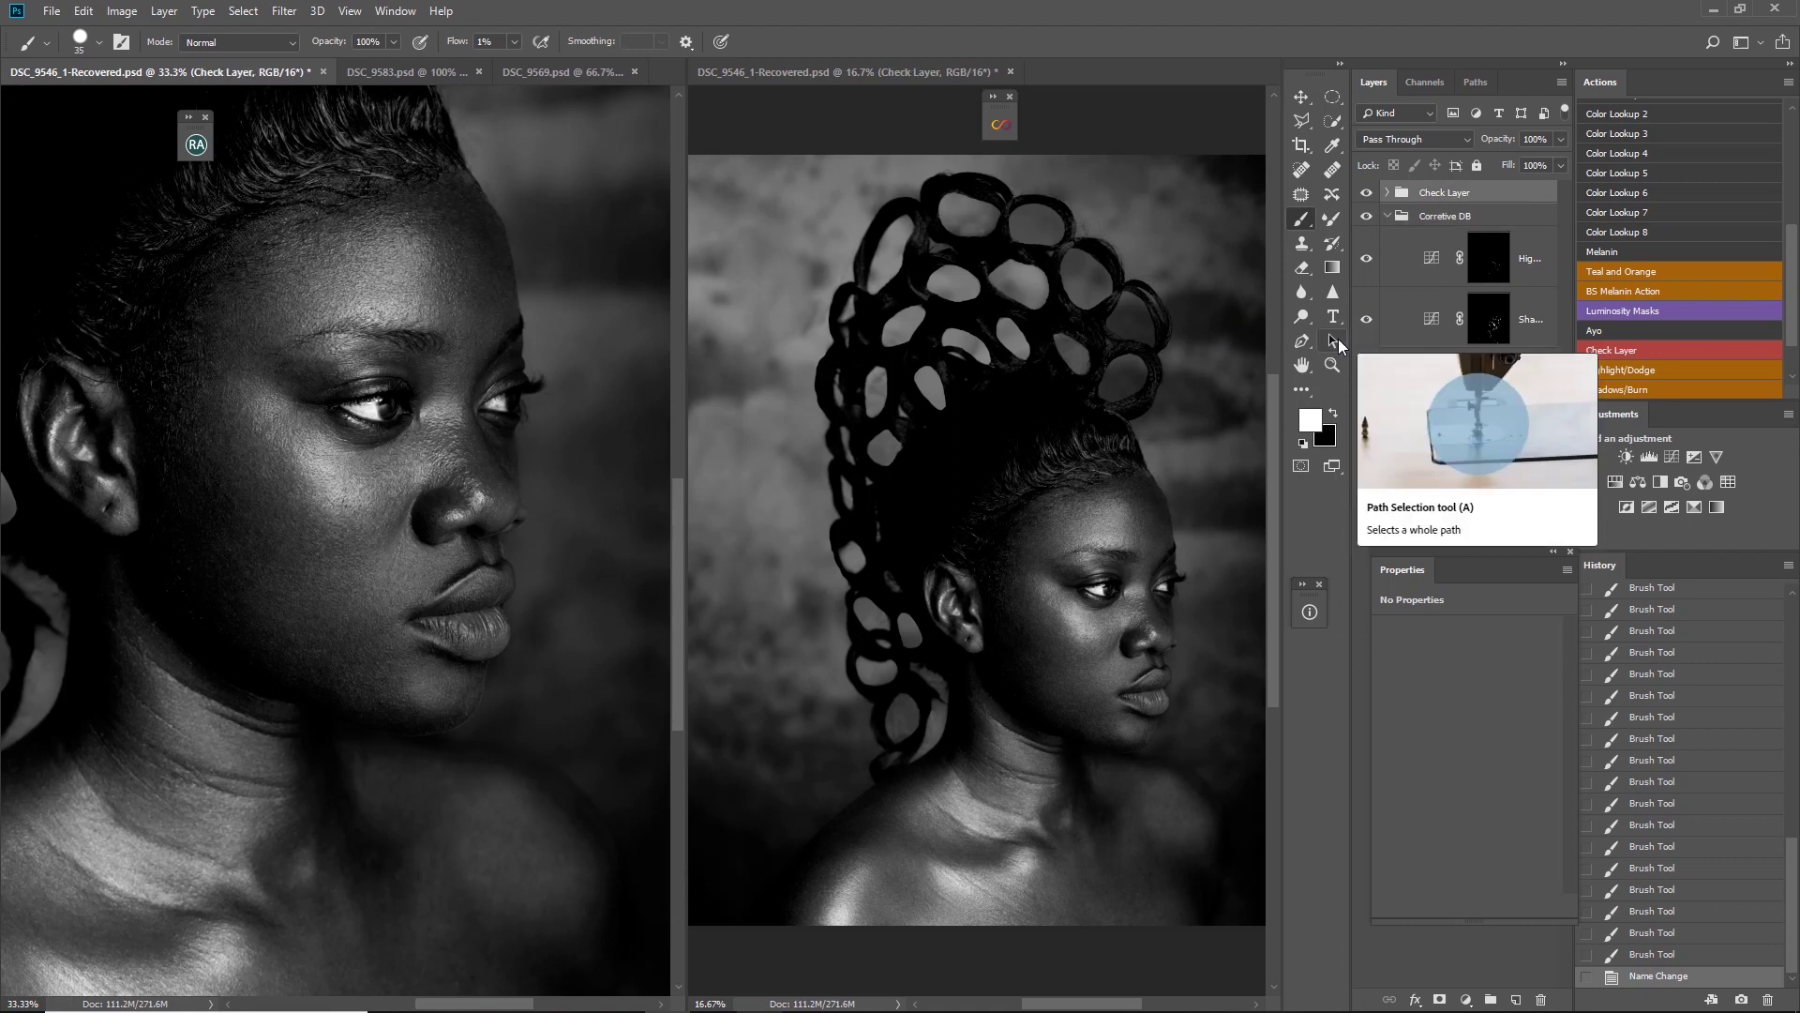
key(Delete)
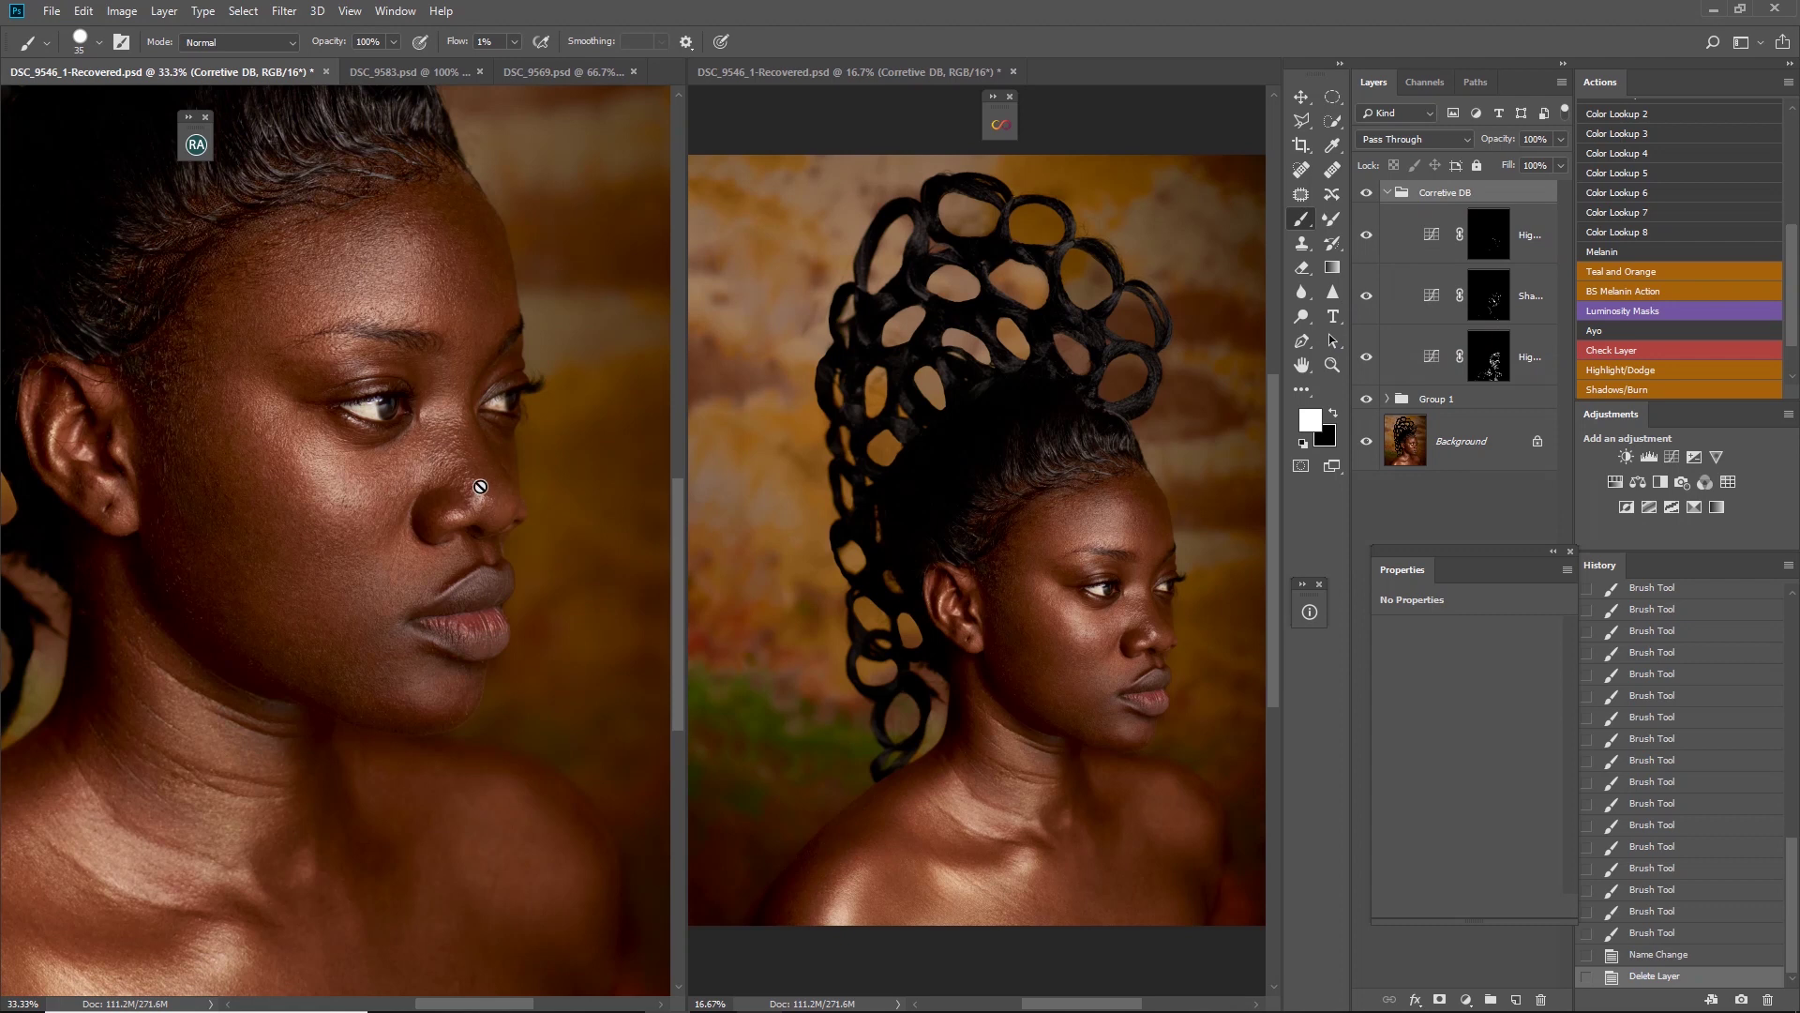
Compare the whole portrait with the Corretive DB group off and on, and collapse the group
drag(406, 525, 368, 544)
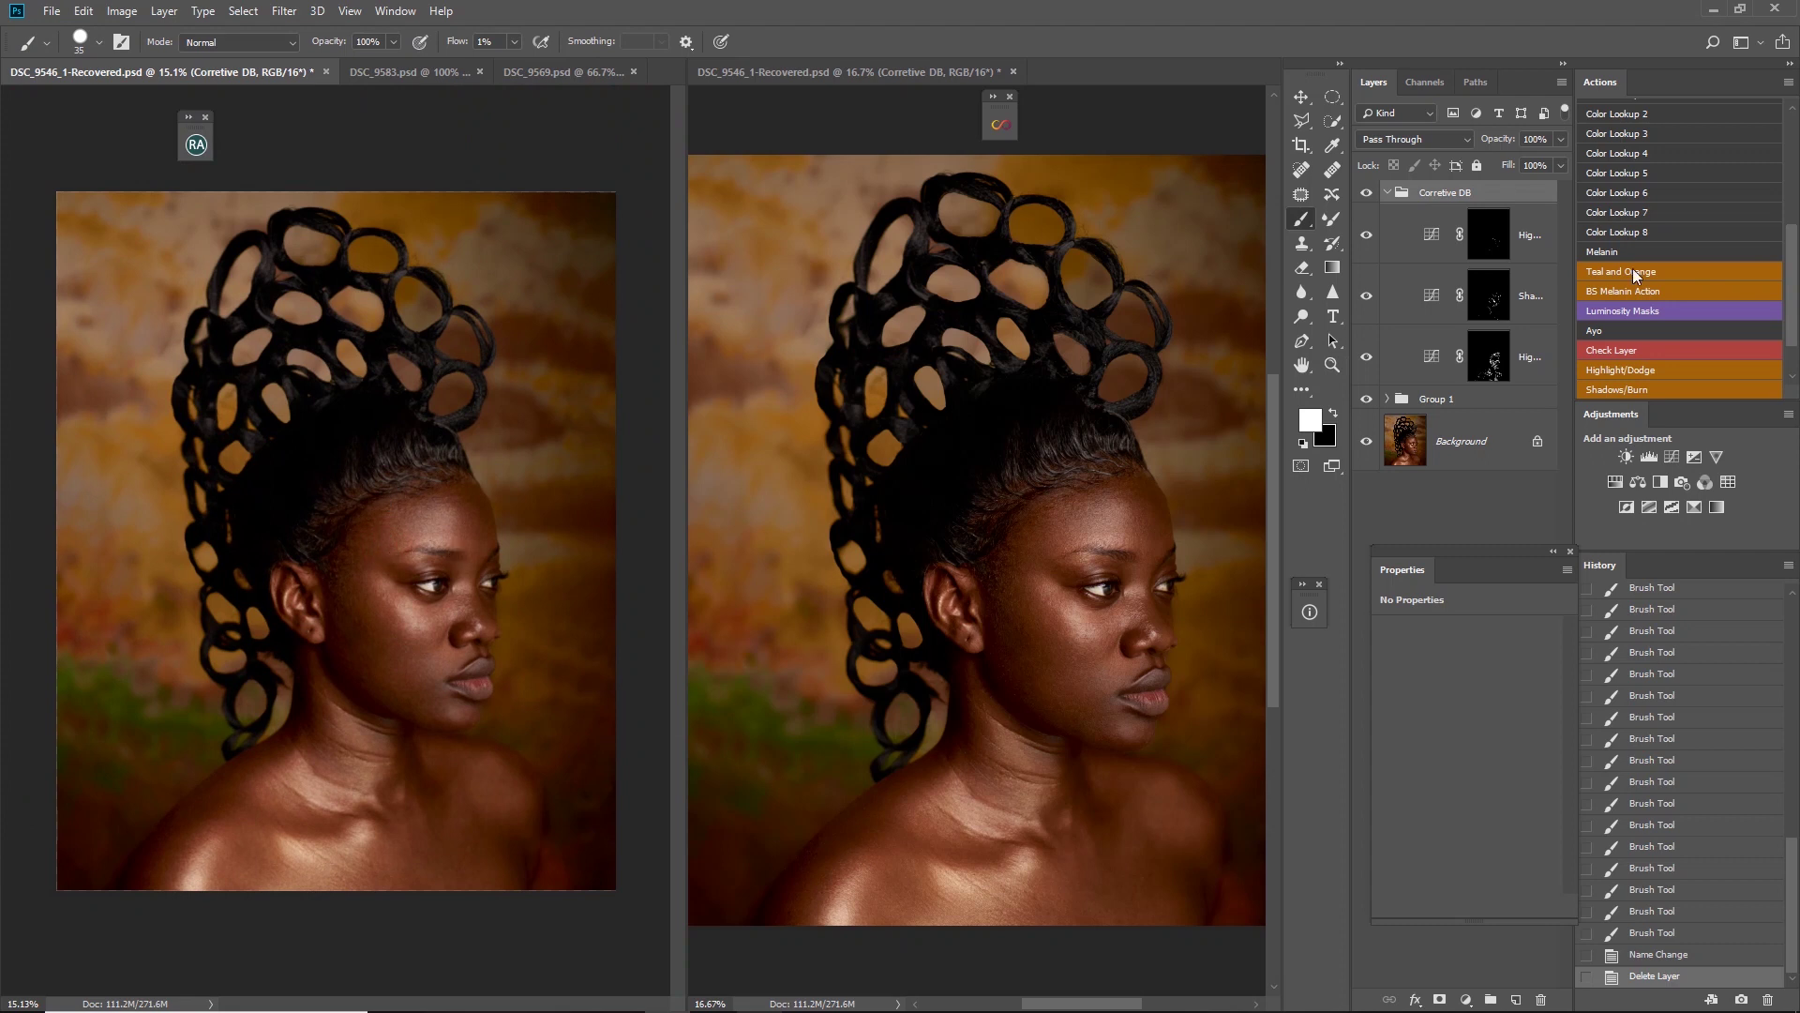
click(1366, 193)
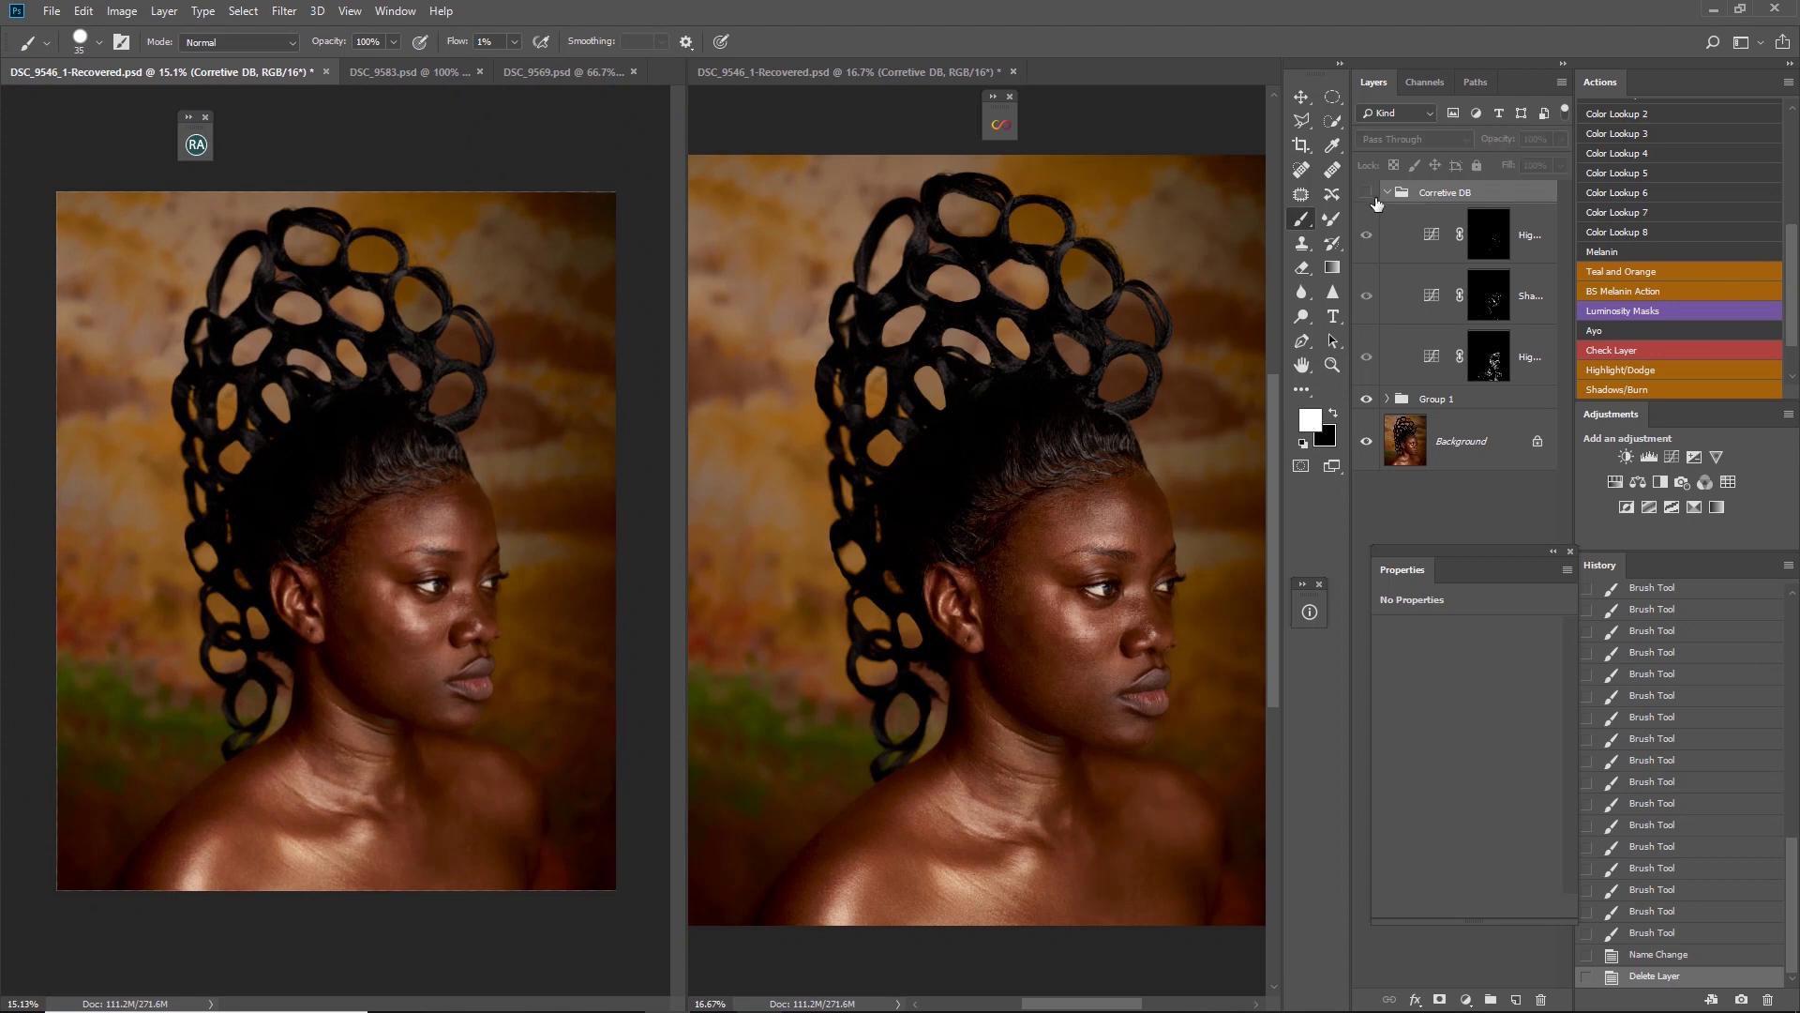
click(1366, 193)
click(1366, 193)
click(1367, 193)
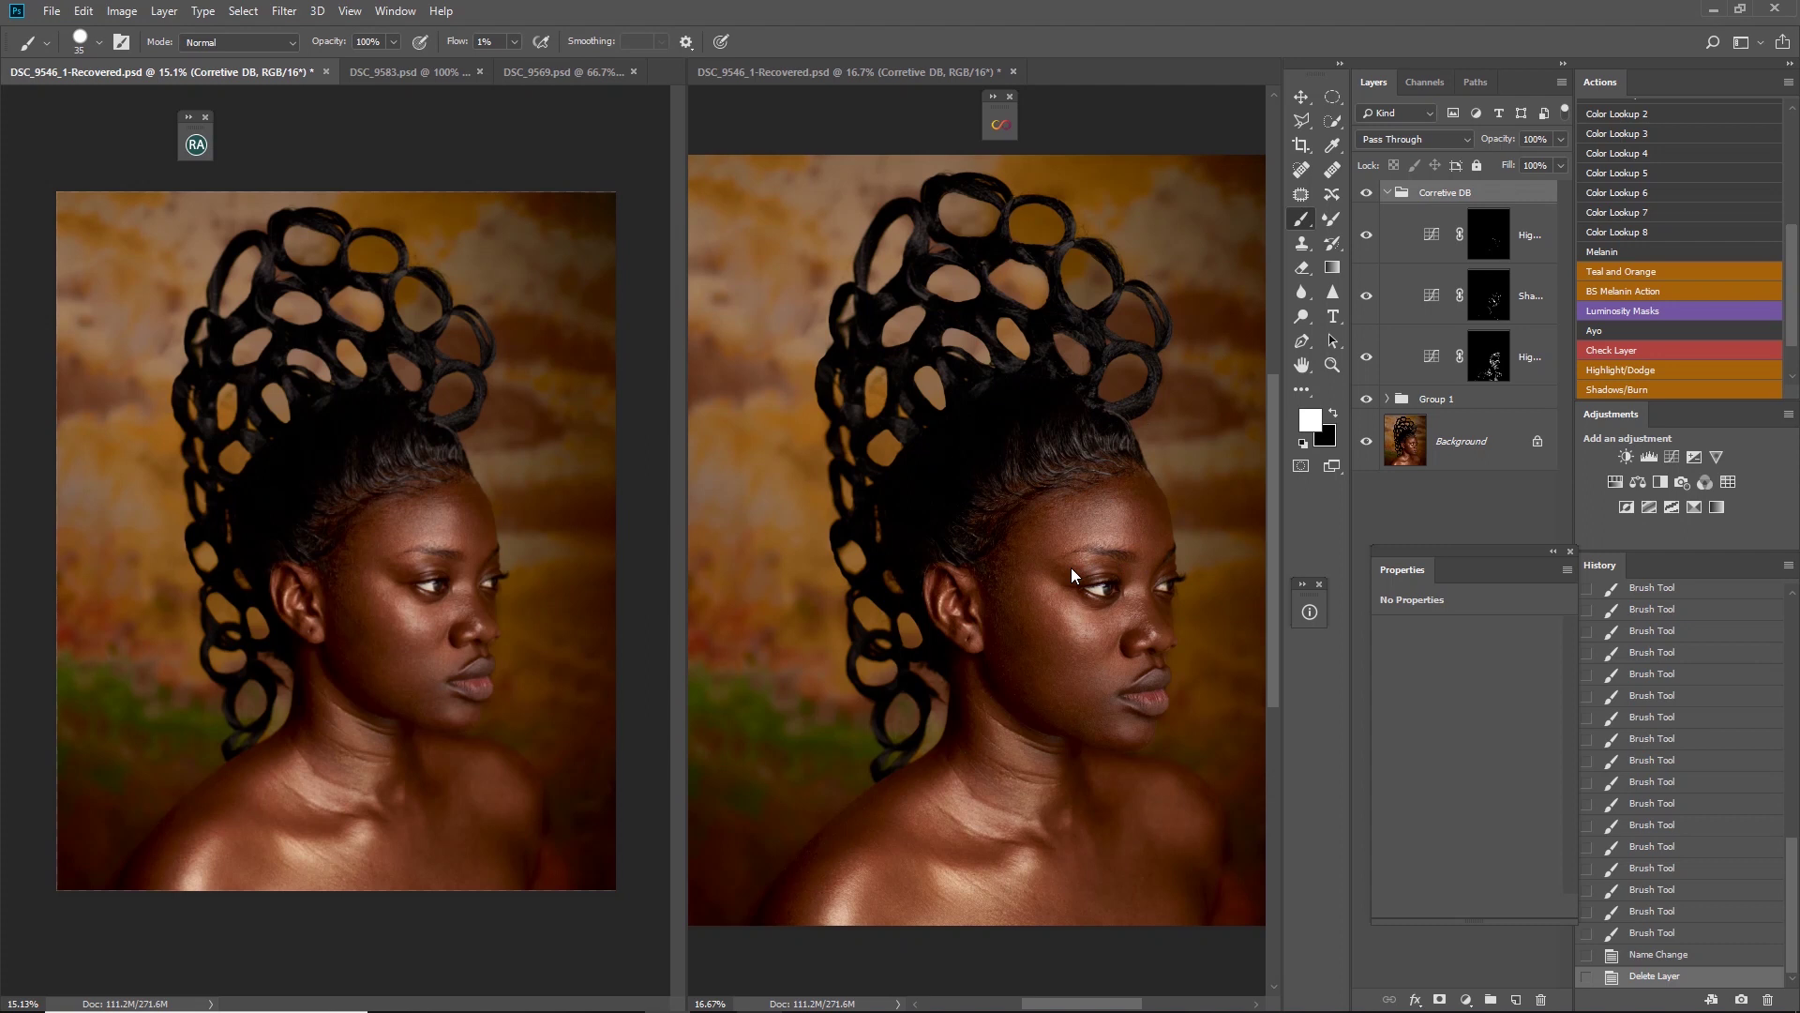
click(1366, 192)
click(1387, 193)
click(1366, 192)
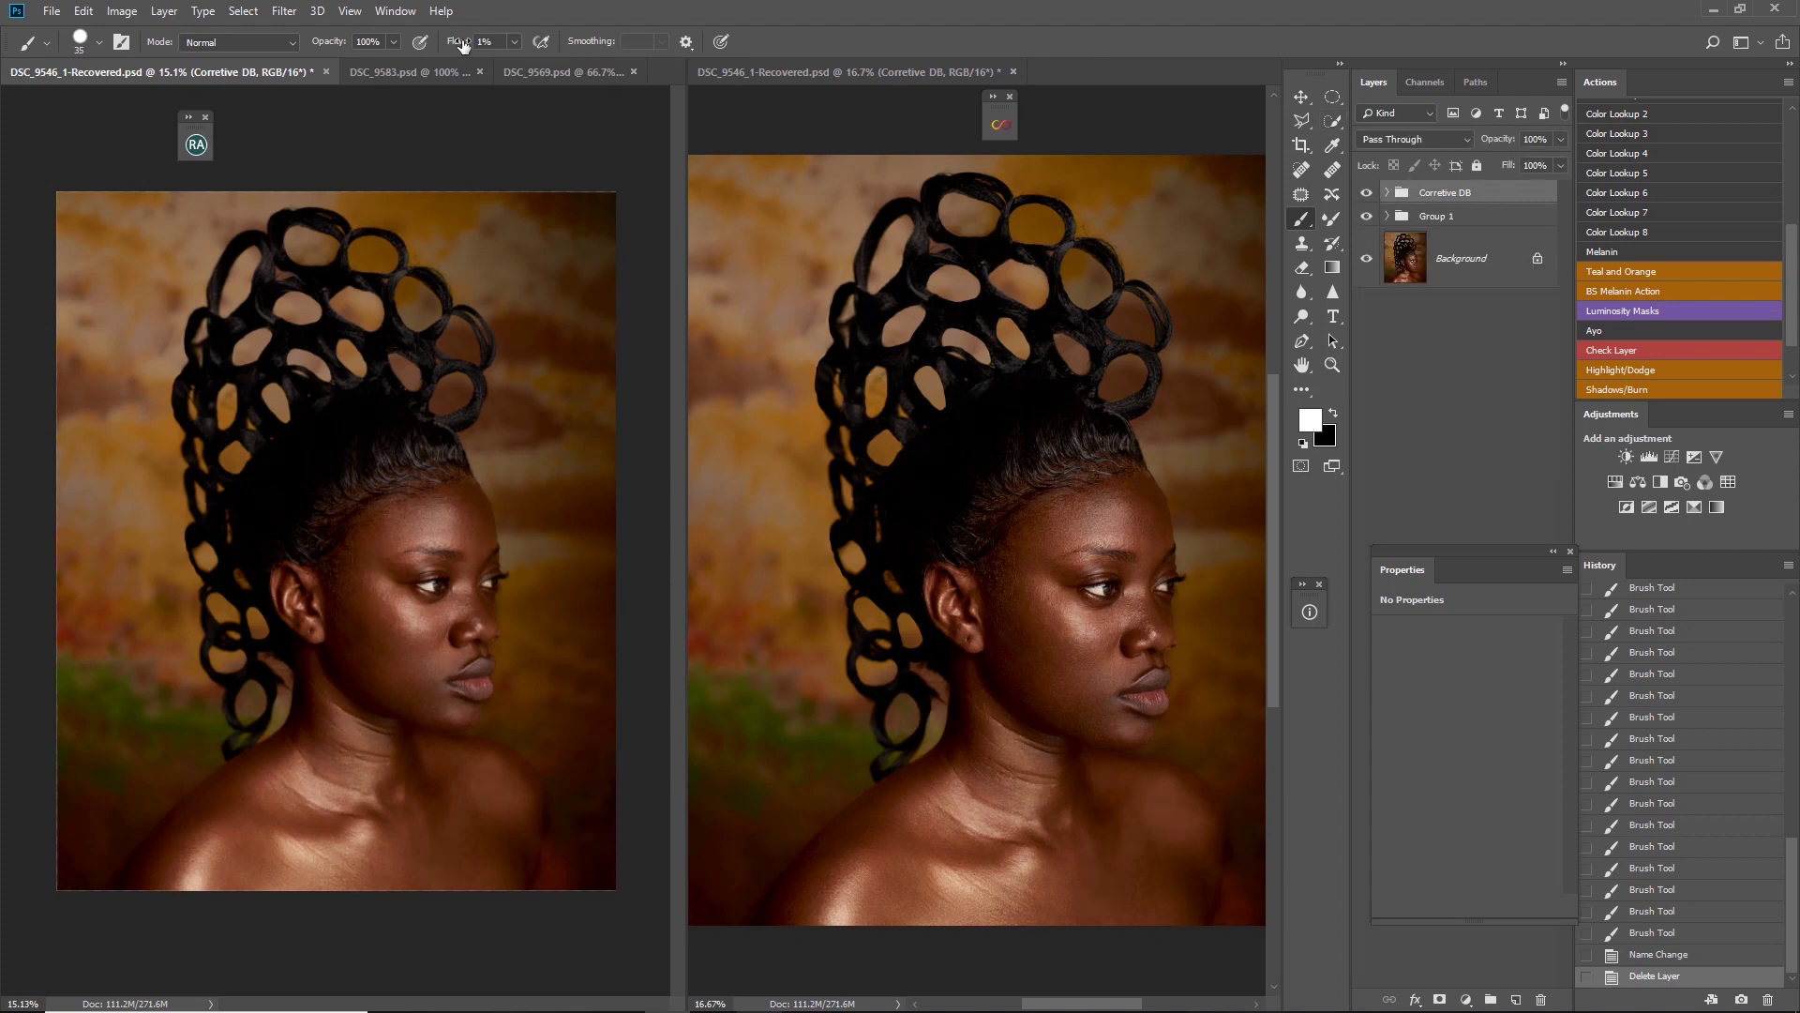
Consolidate all document windows to tabs and close the duplicate window of DSC_9546_1-Recovered.psd
click(387, 11)
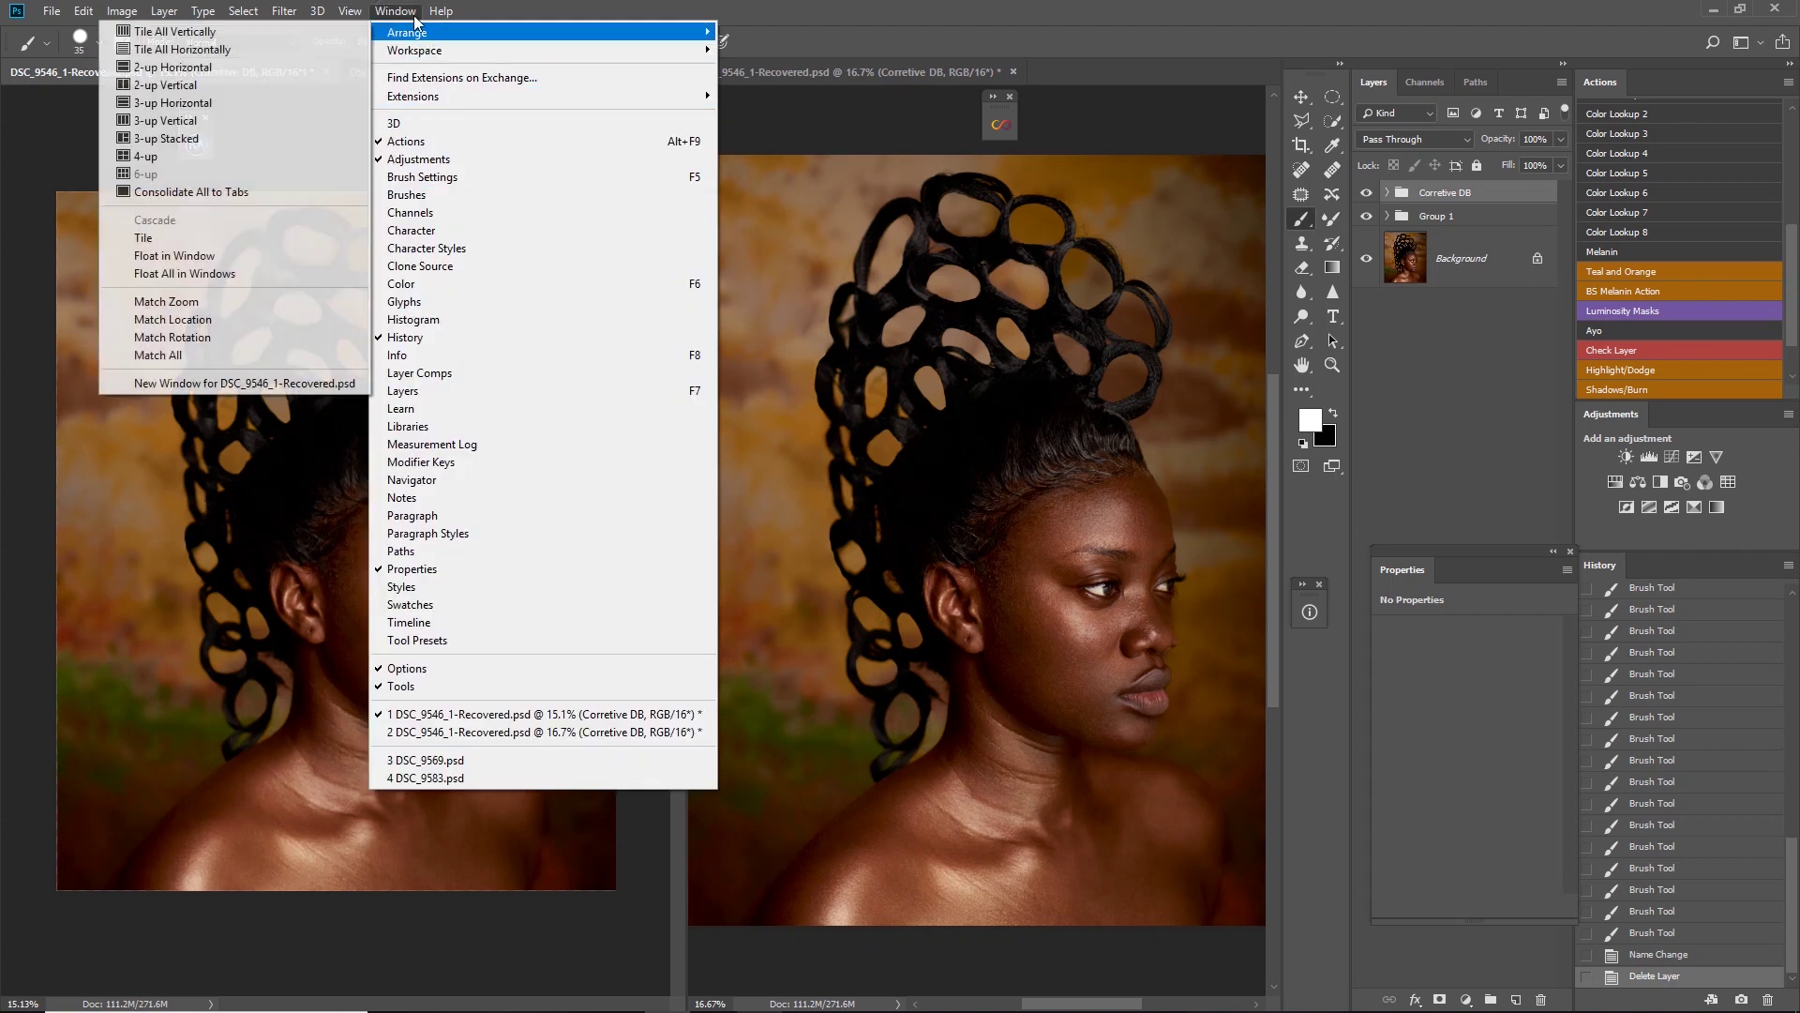
mouse_move(405, 34)
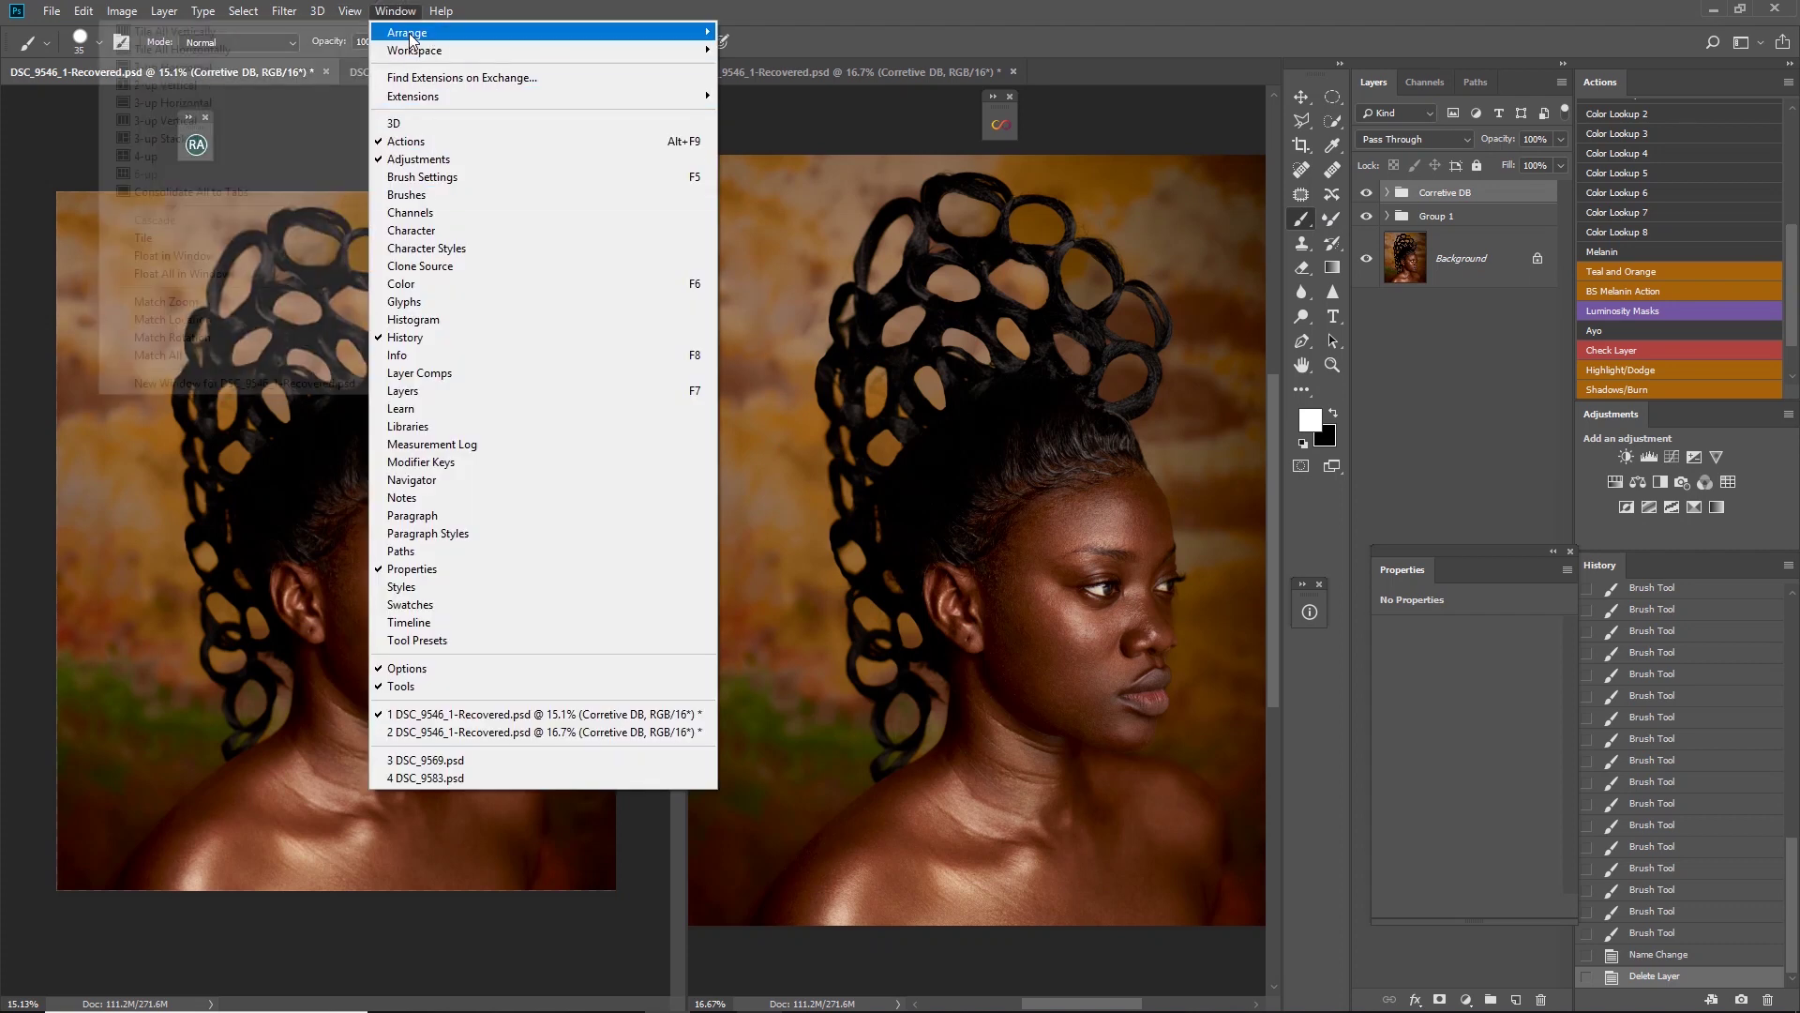
click(232, 197)
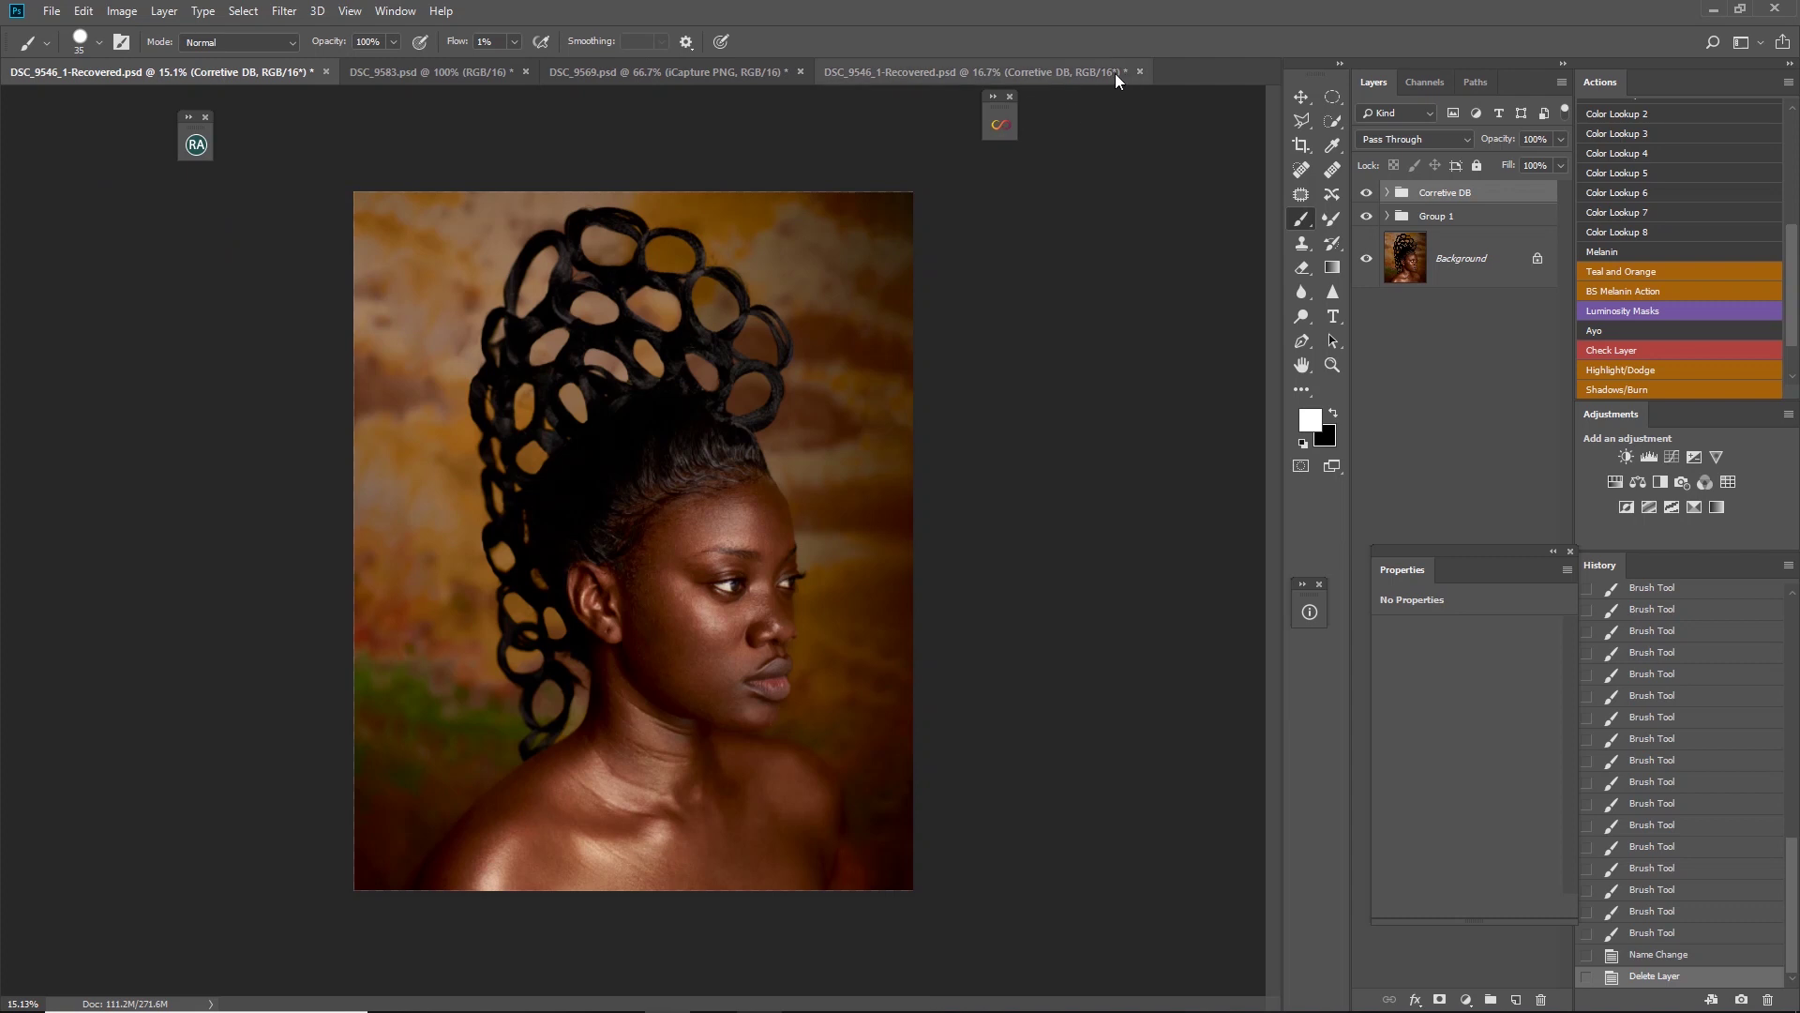
click(1055, 72)
click(1138, 72)
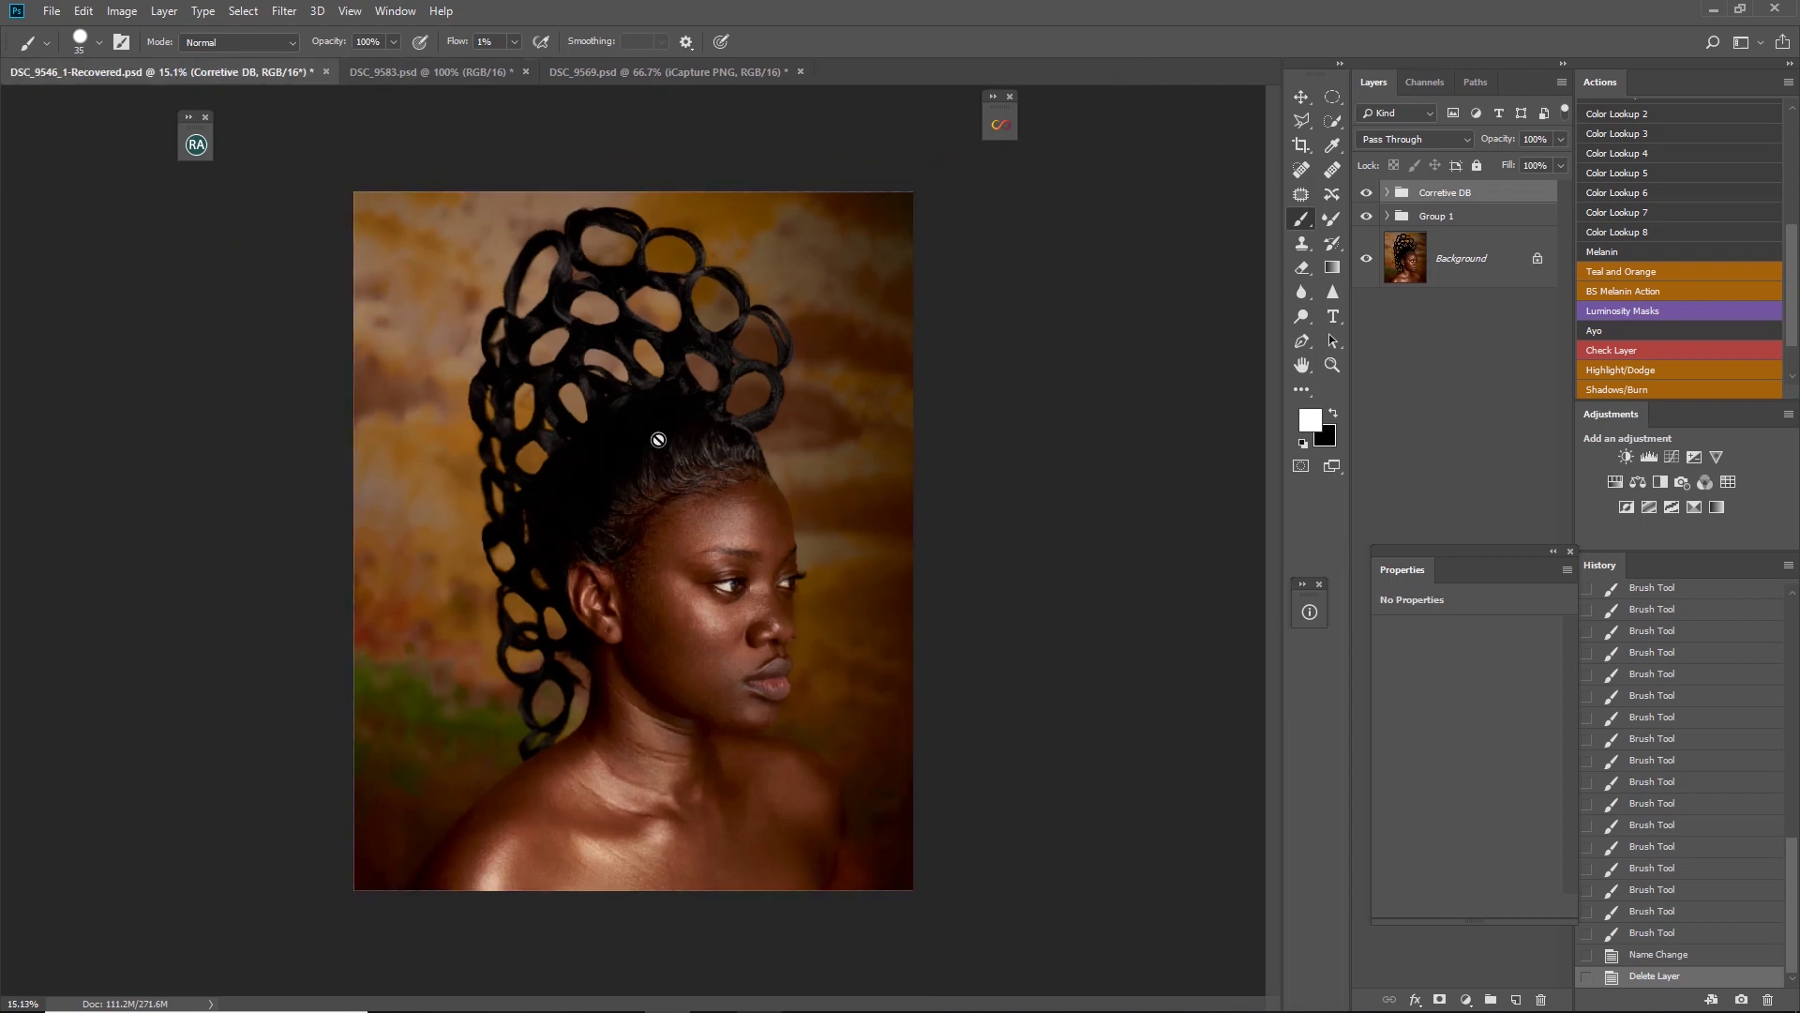
Expand the Beauty Retouch v3.2 panel and place it beside the portrait
key(ctrl+equal)
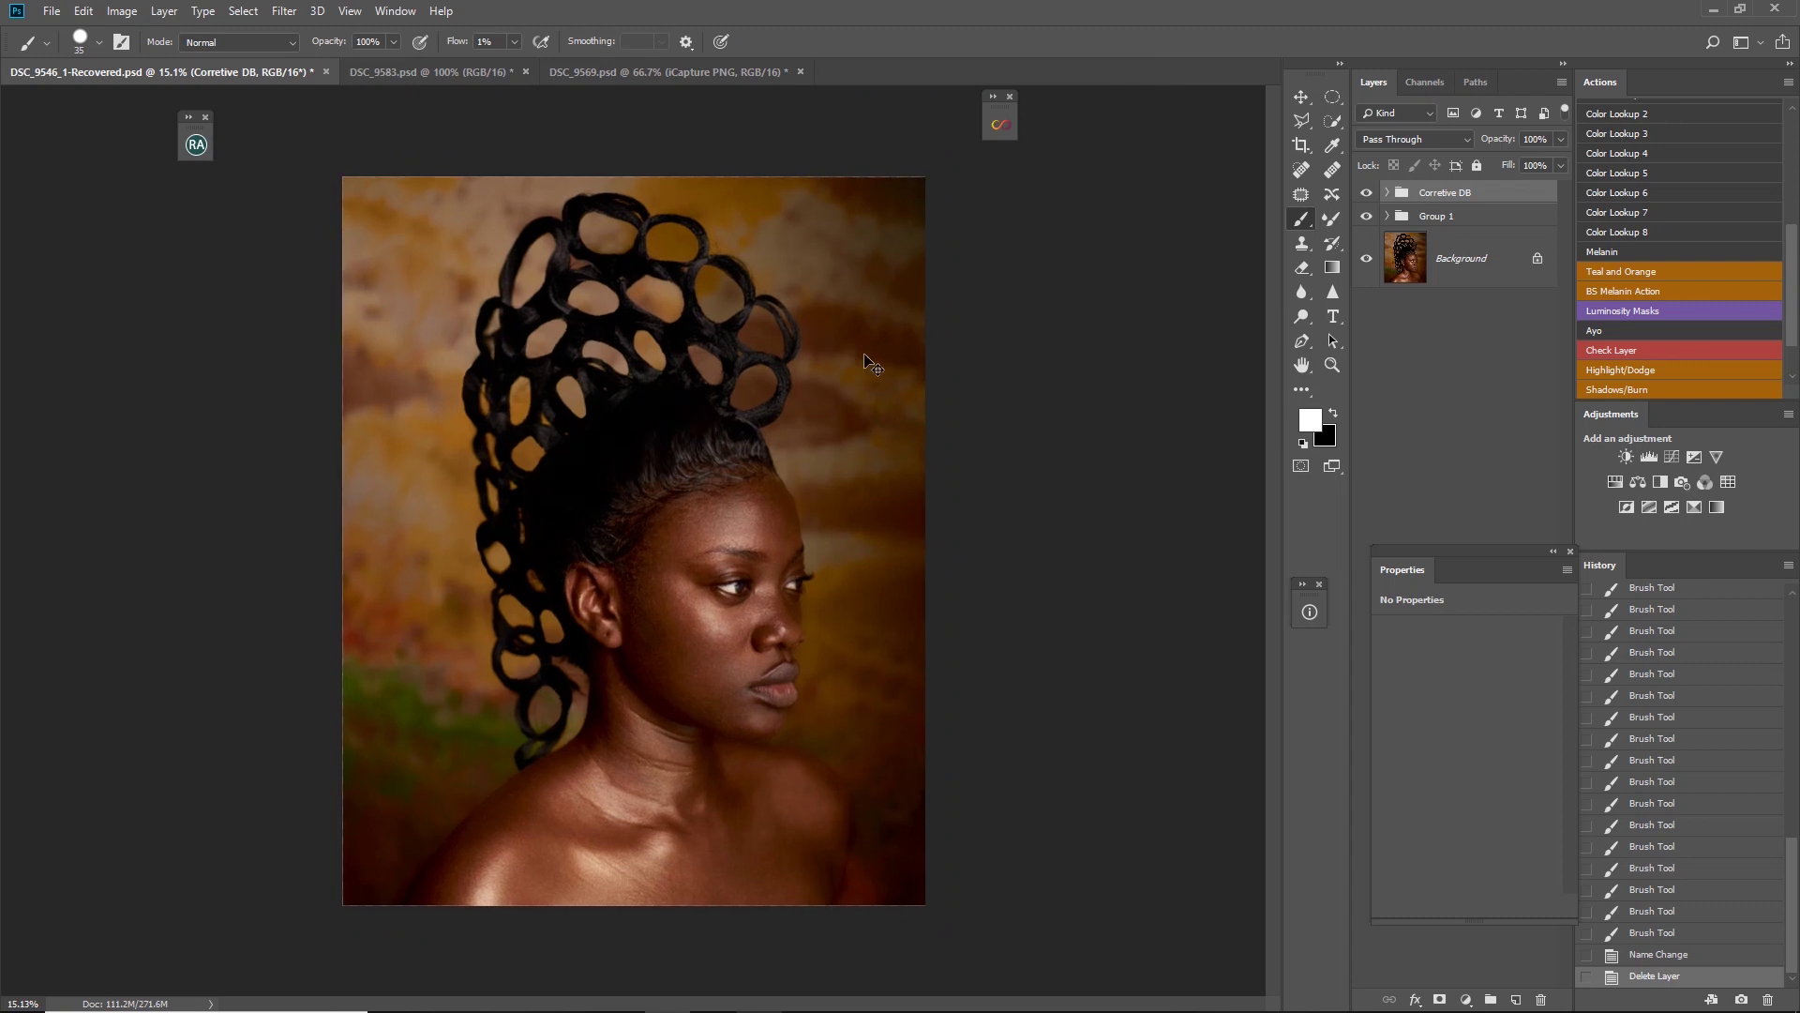
key(alt+bracketleft)
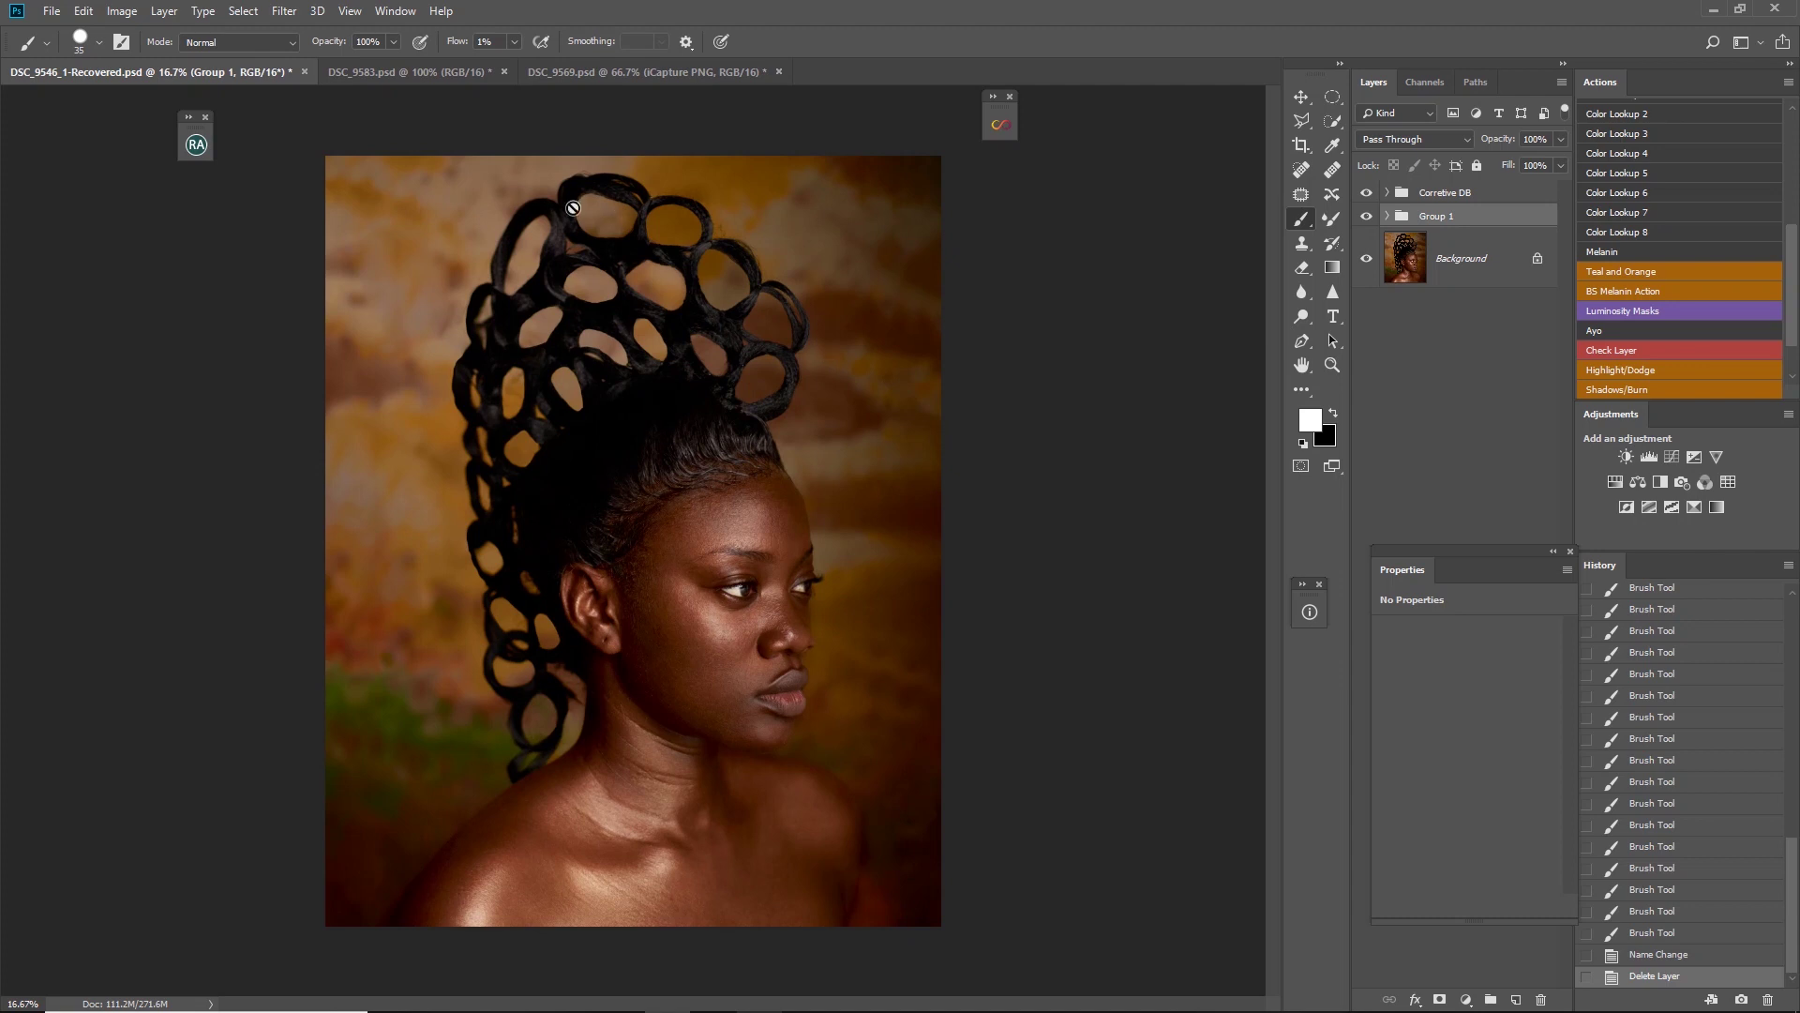
click(204, 142)
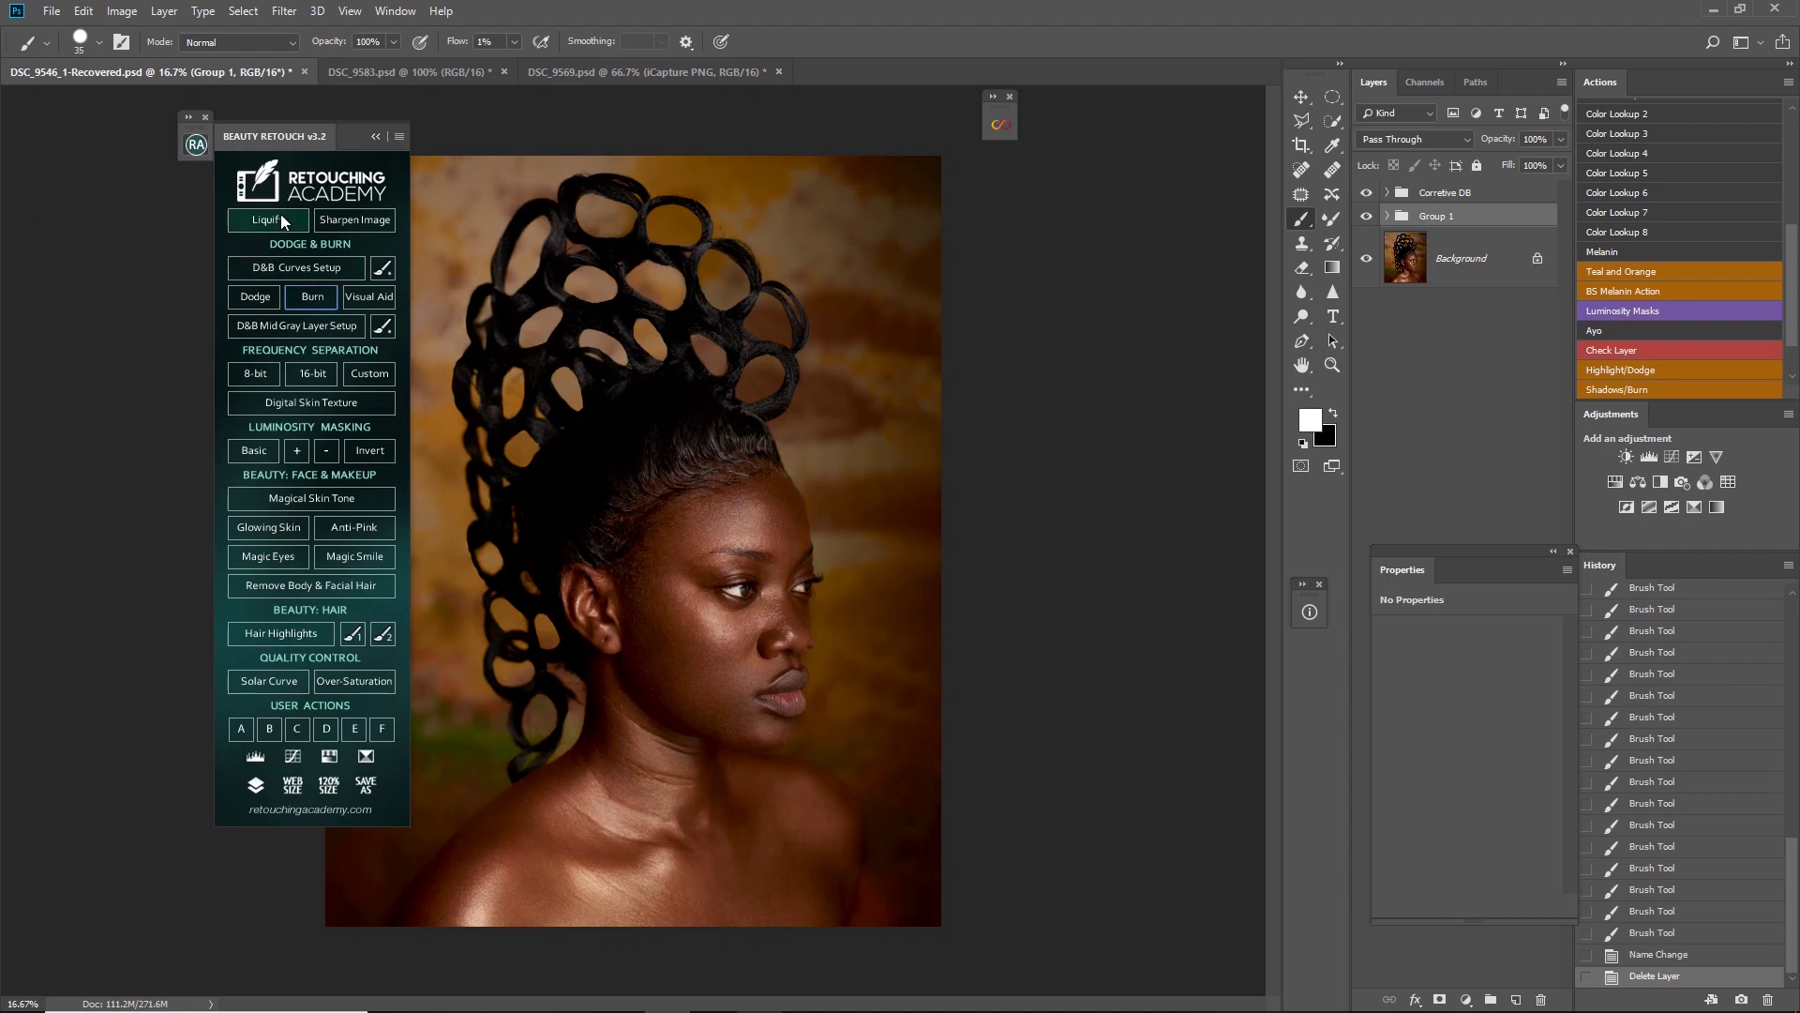
click(379, 137)
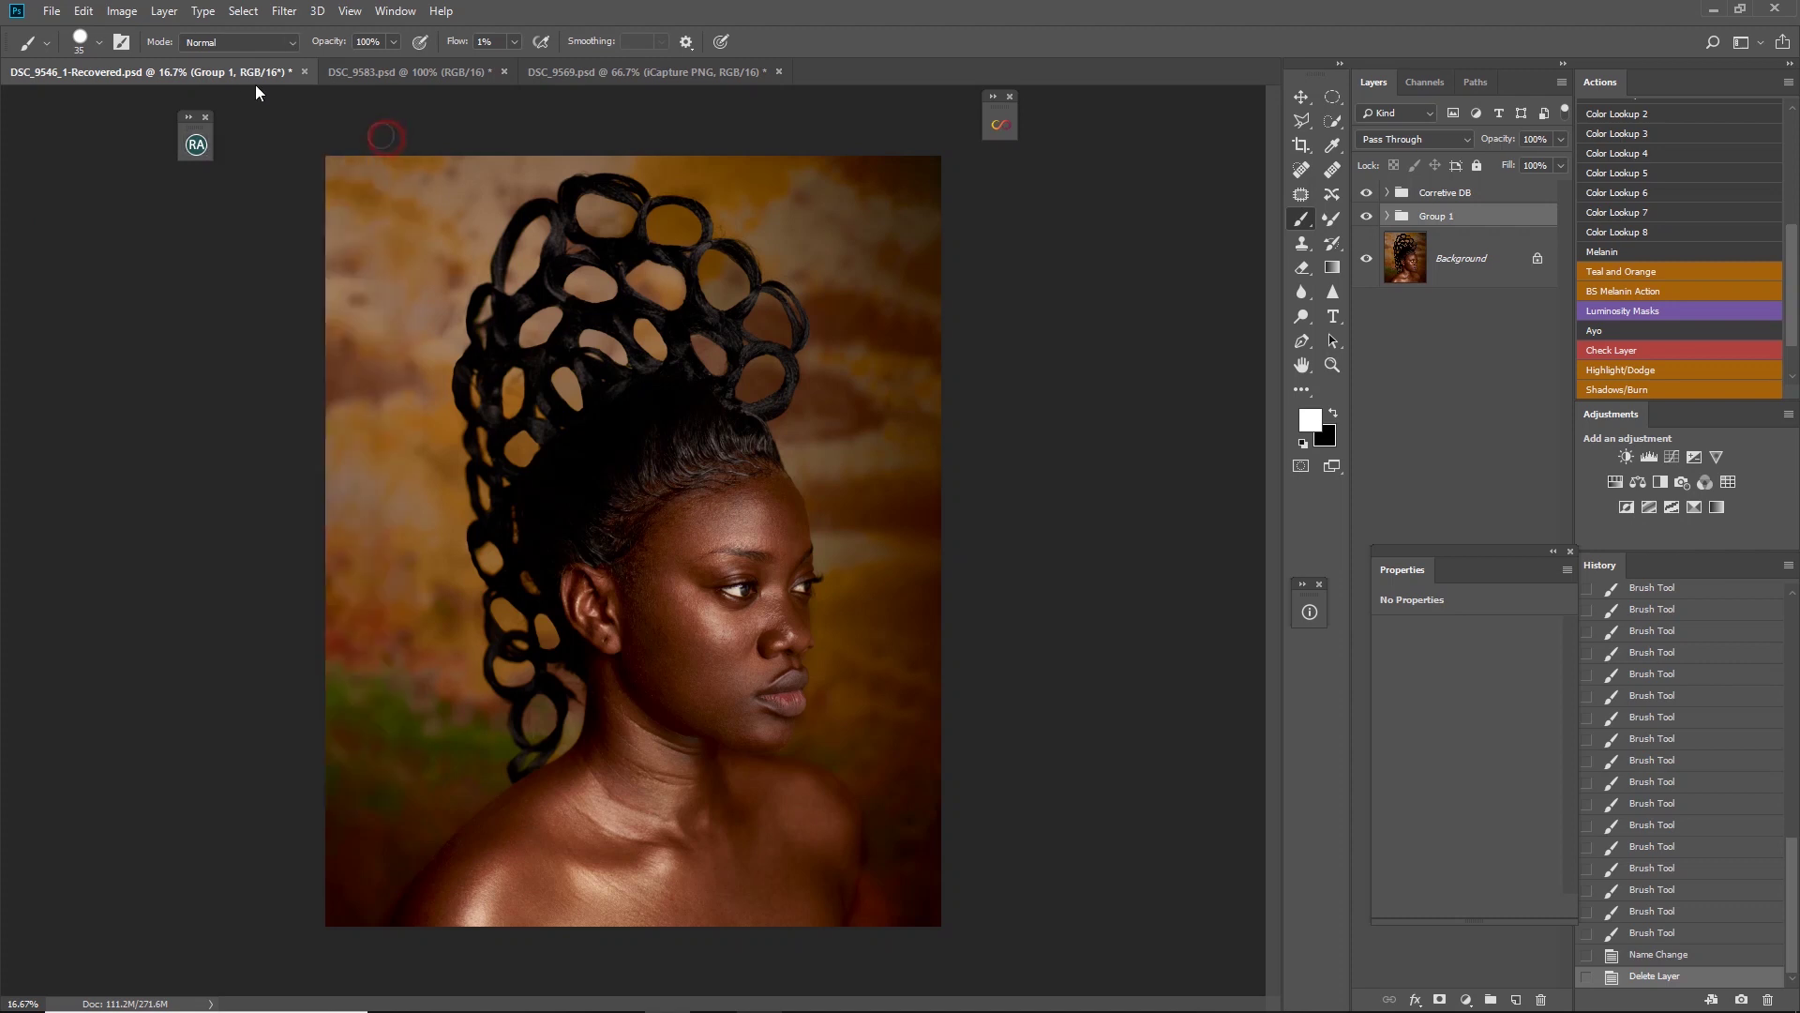
click(189, 117)
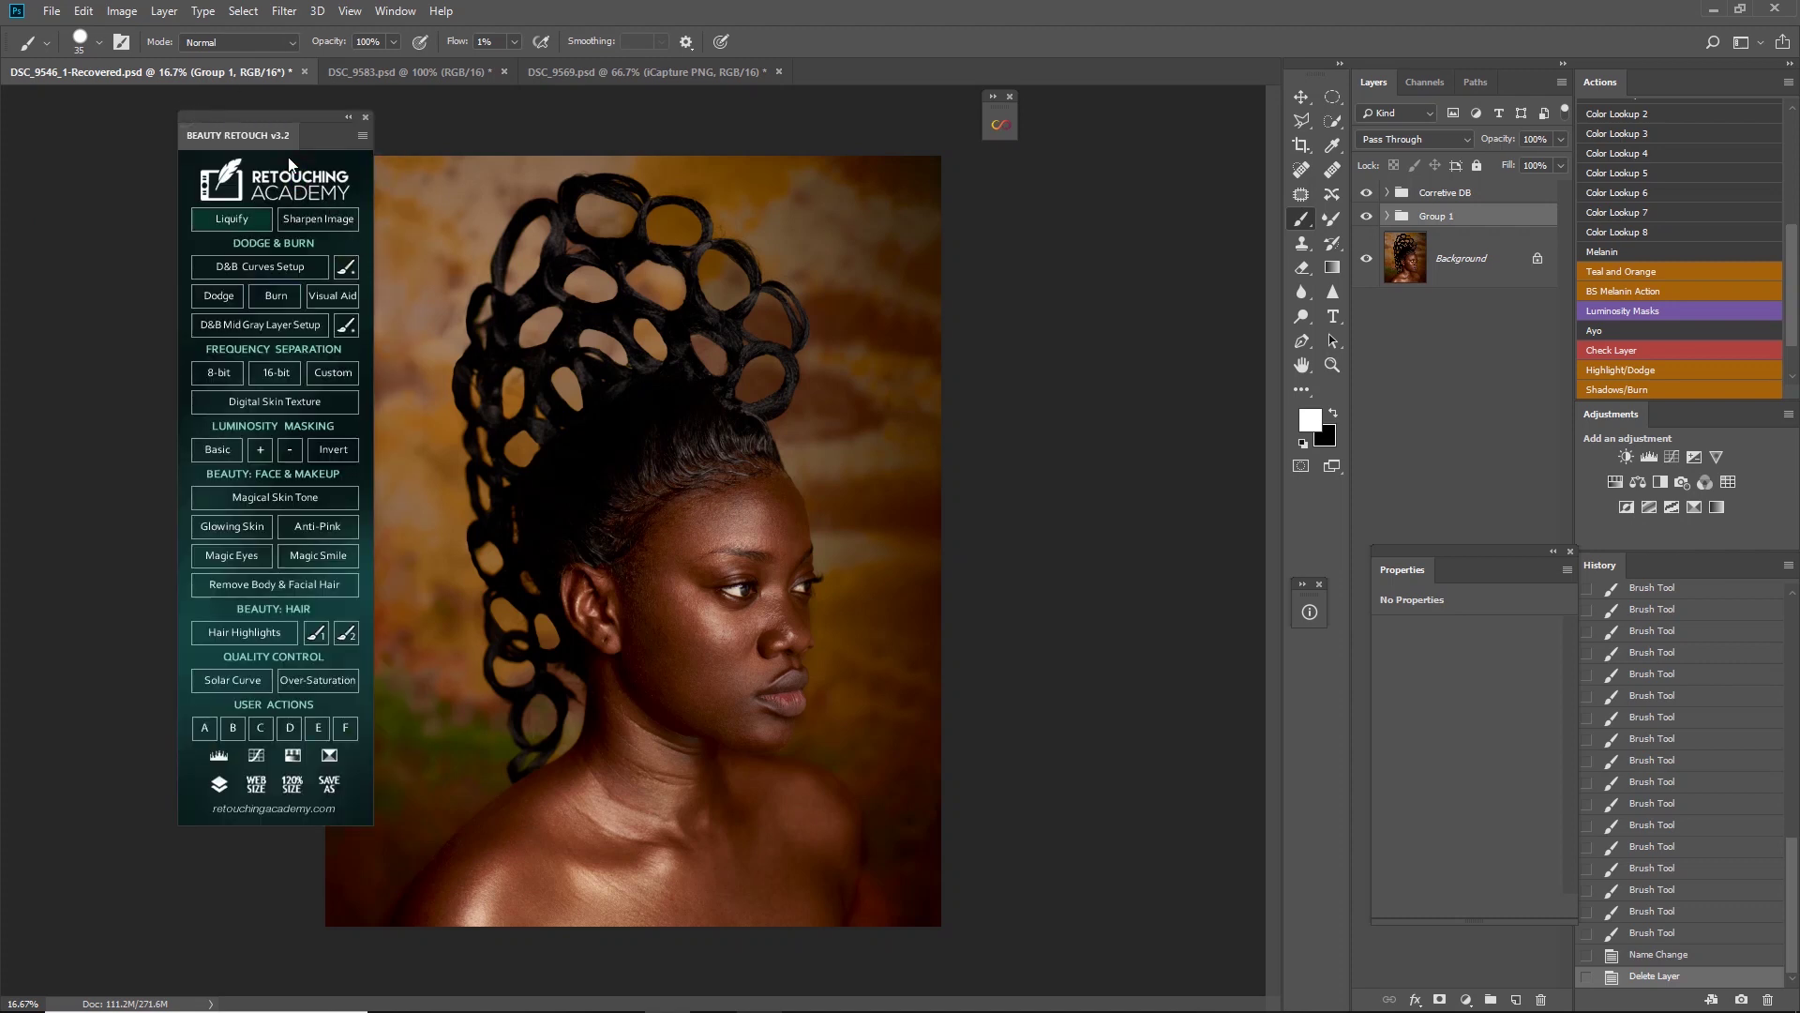
mouse_move(281, 135)
mouse_down()
mouse_move(159, 242)
mouse_move(177, 223)
mouse_up()
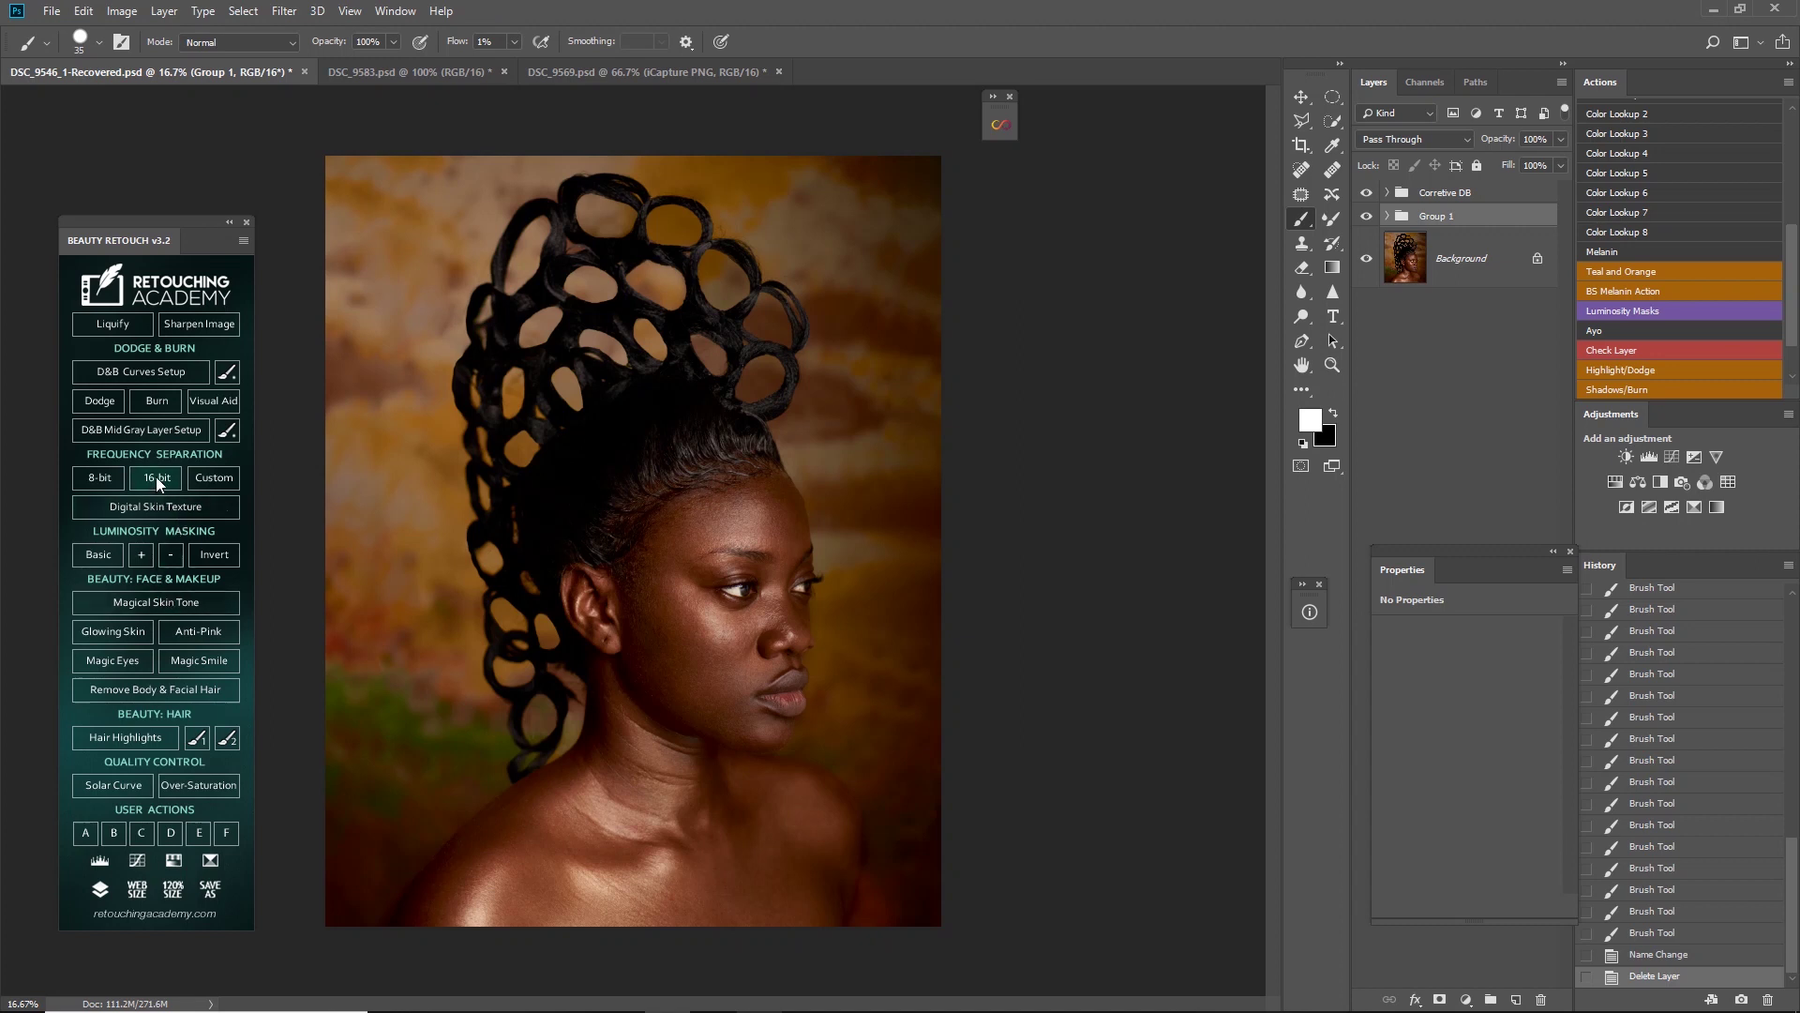
Run the 16-bit frequency separation above the Corretive DB group, checking the blur on the face and setting its radius to 10 pixels
click(1529, 197)
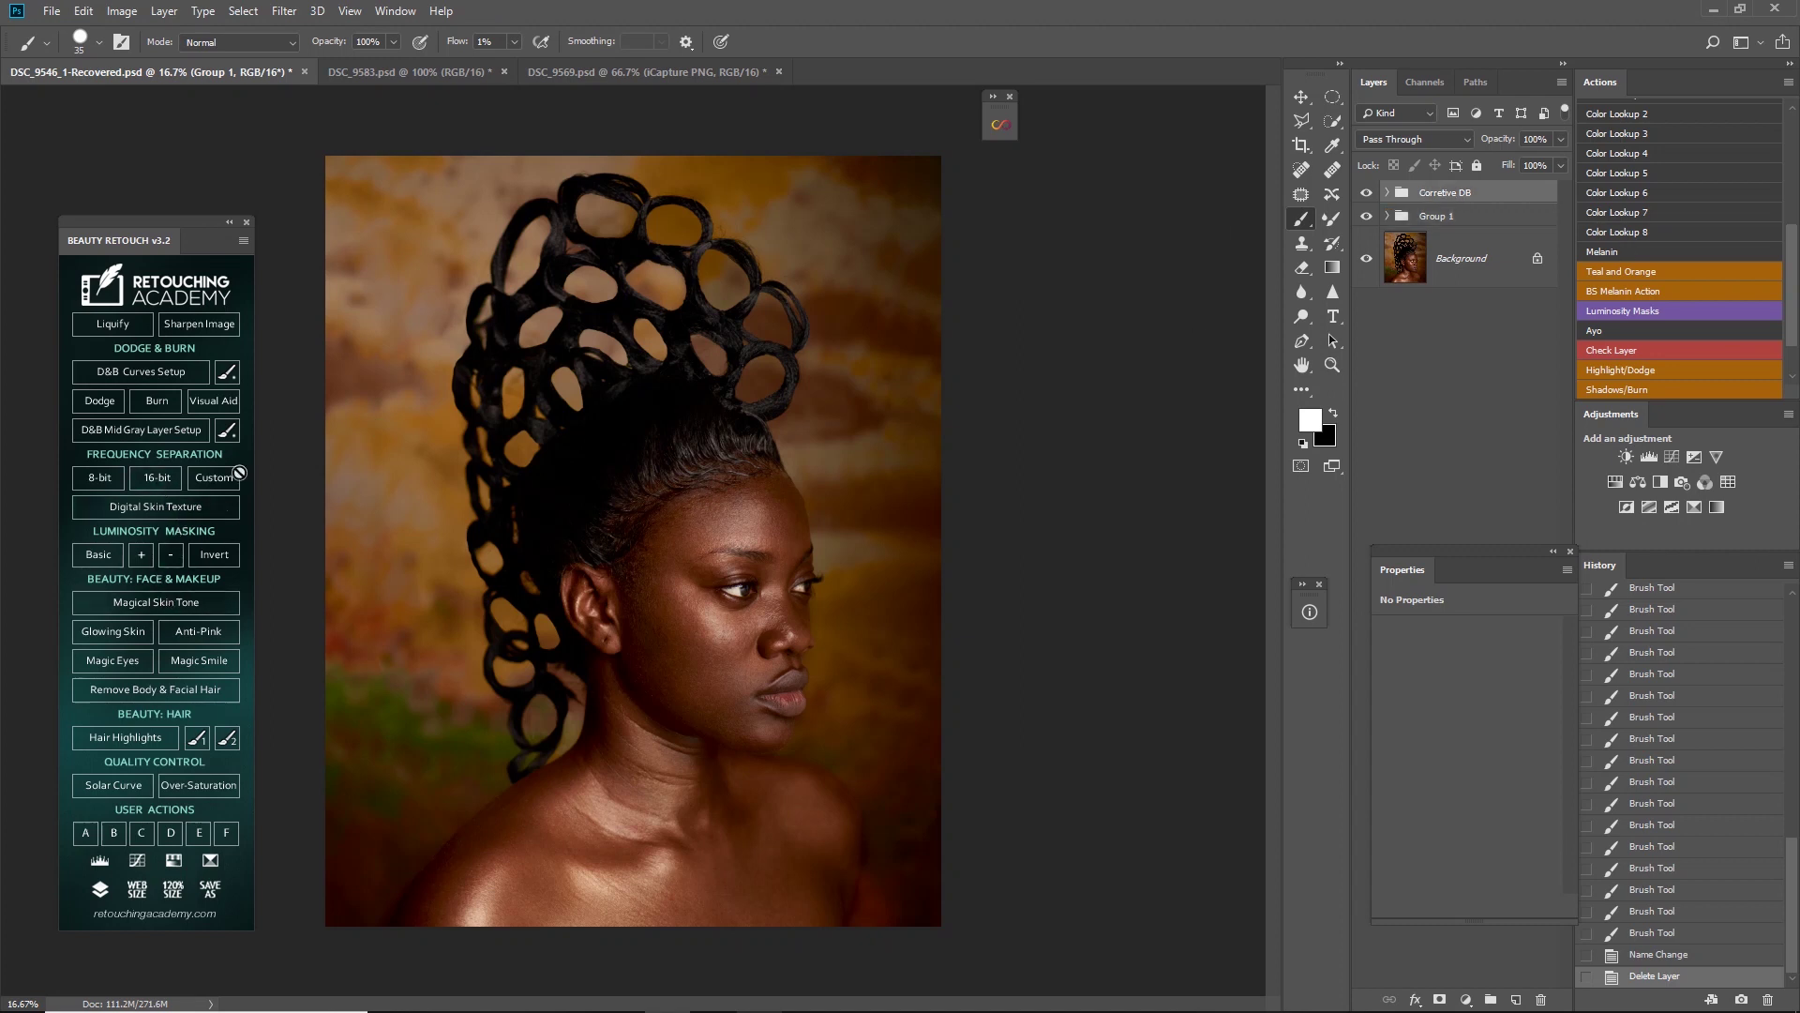
click(160, 477)
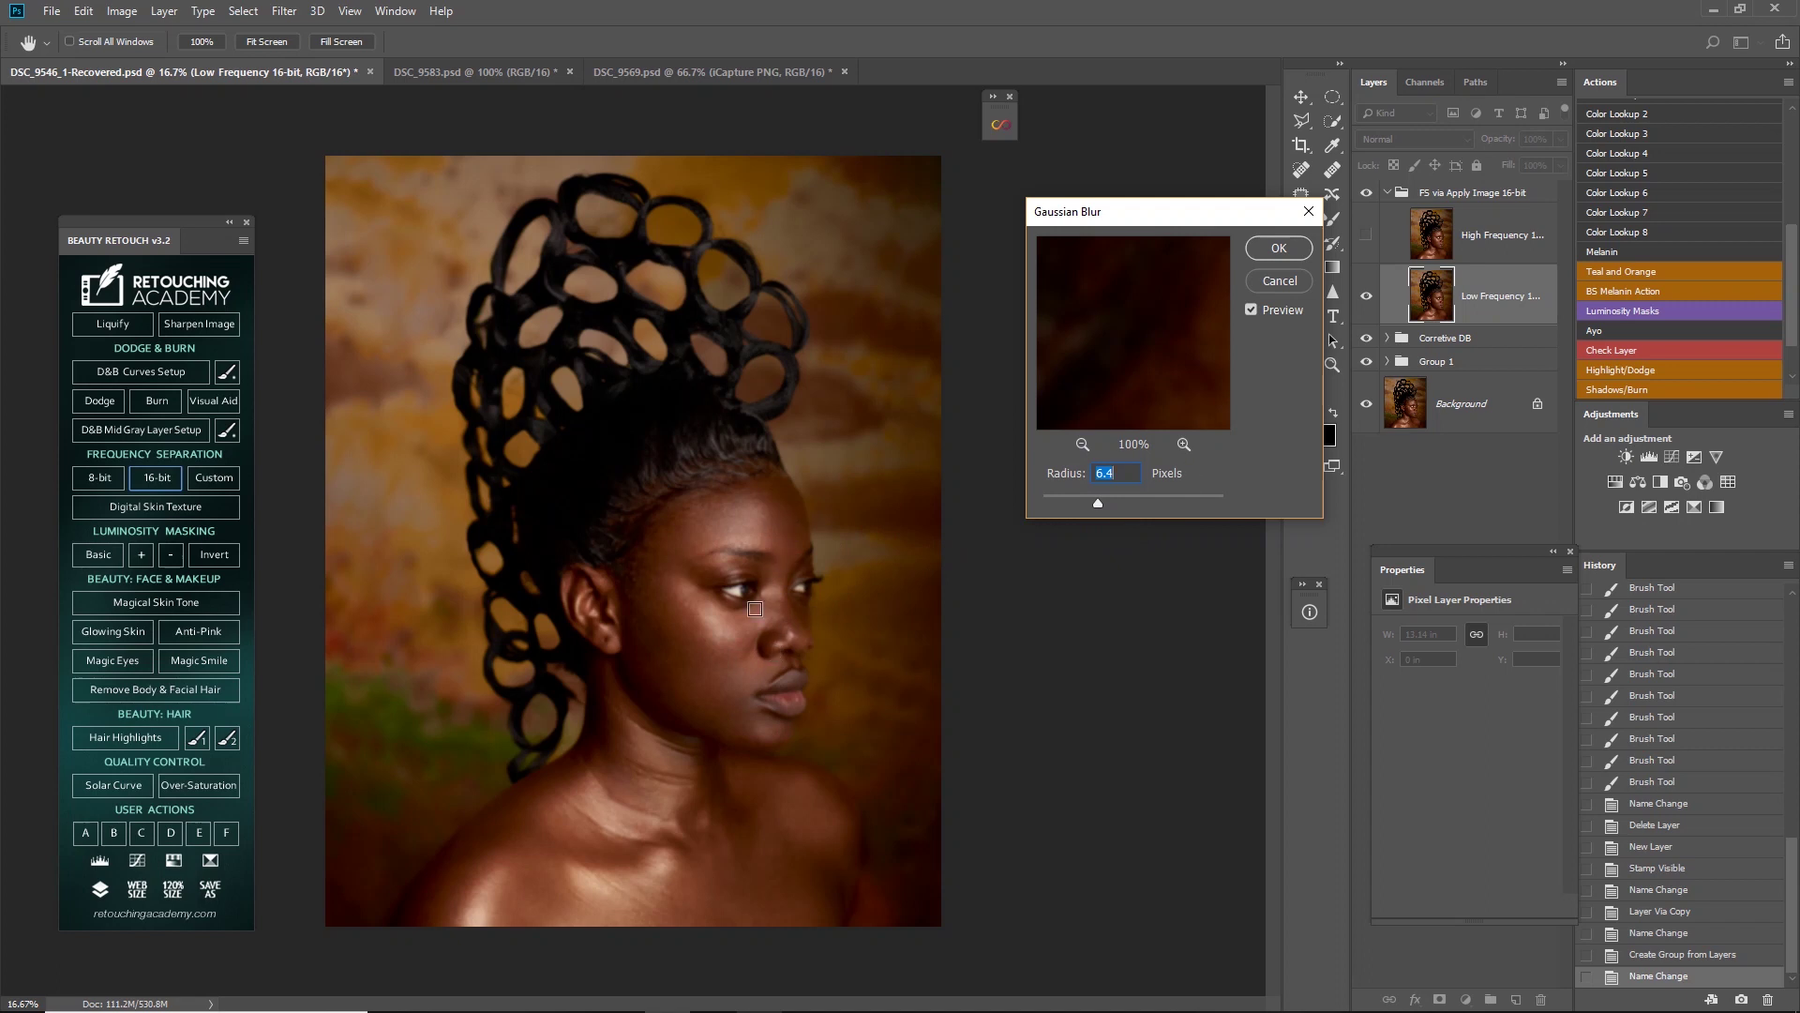
click(737, 592)
click(797, 583)
click(794, 636)
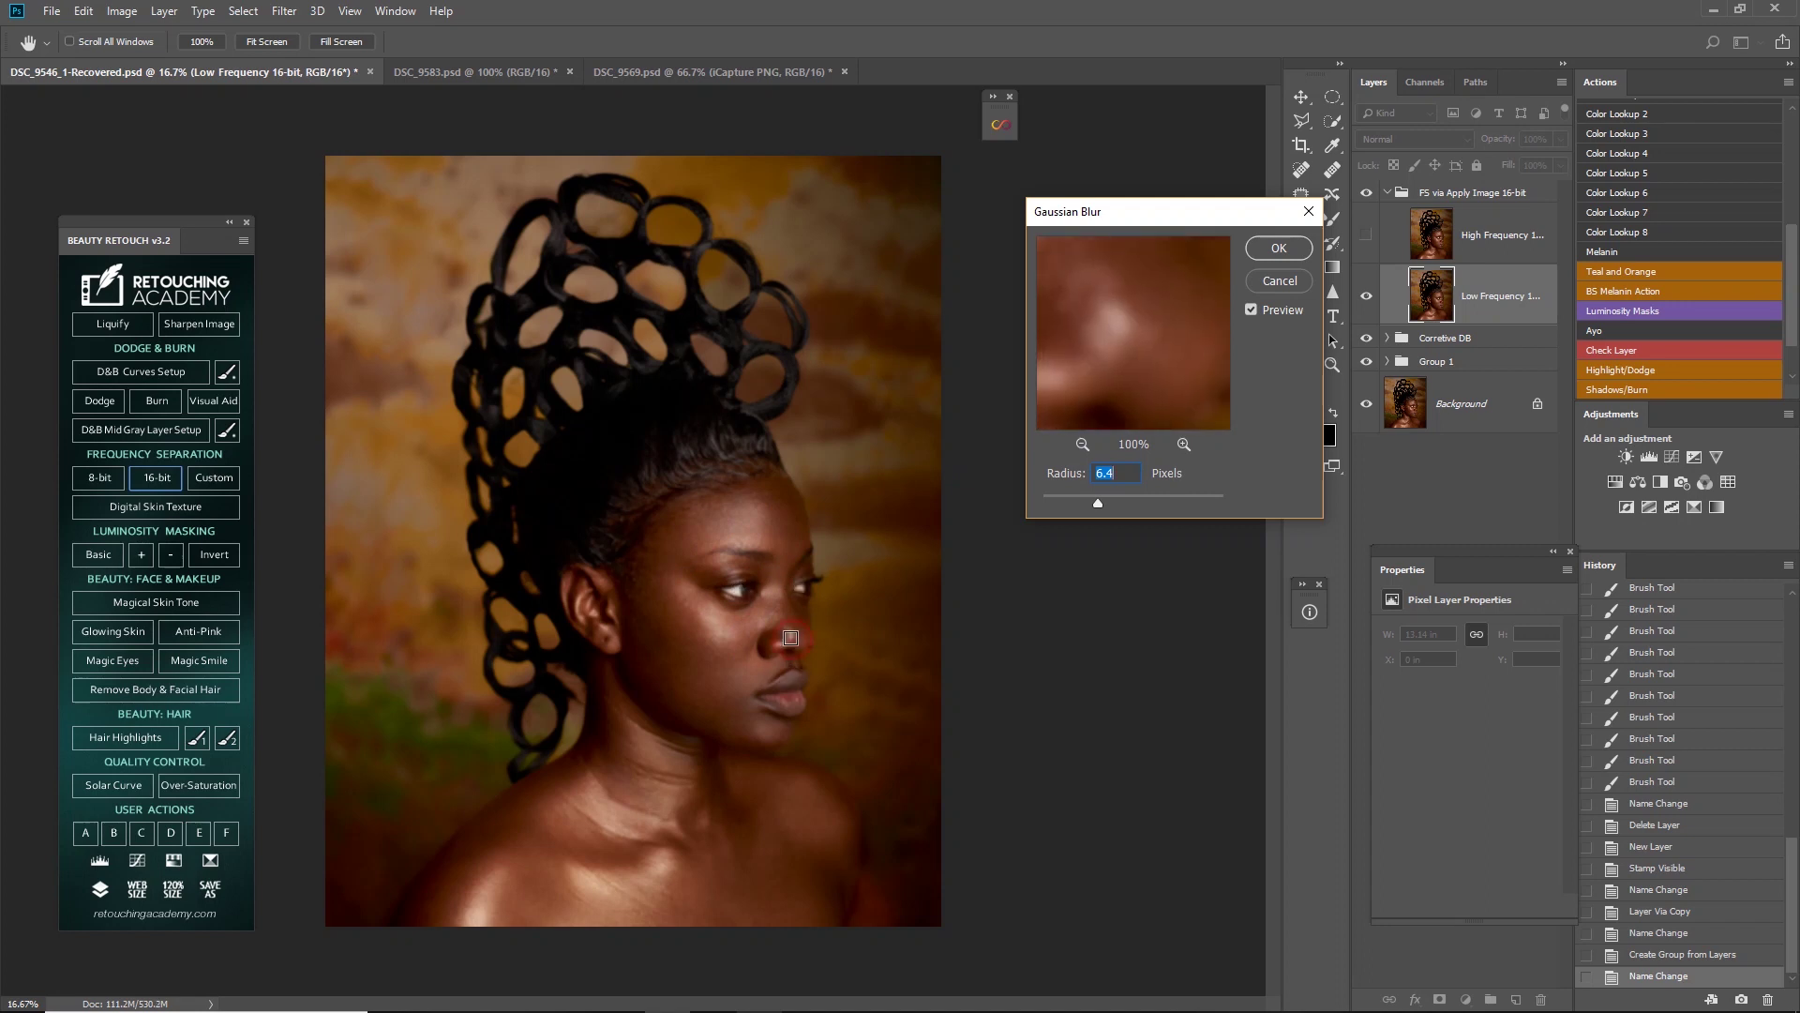
click(784, 703)
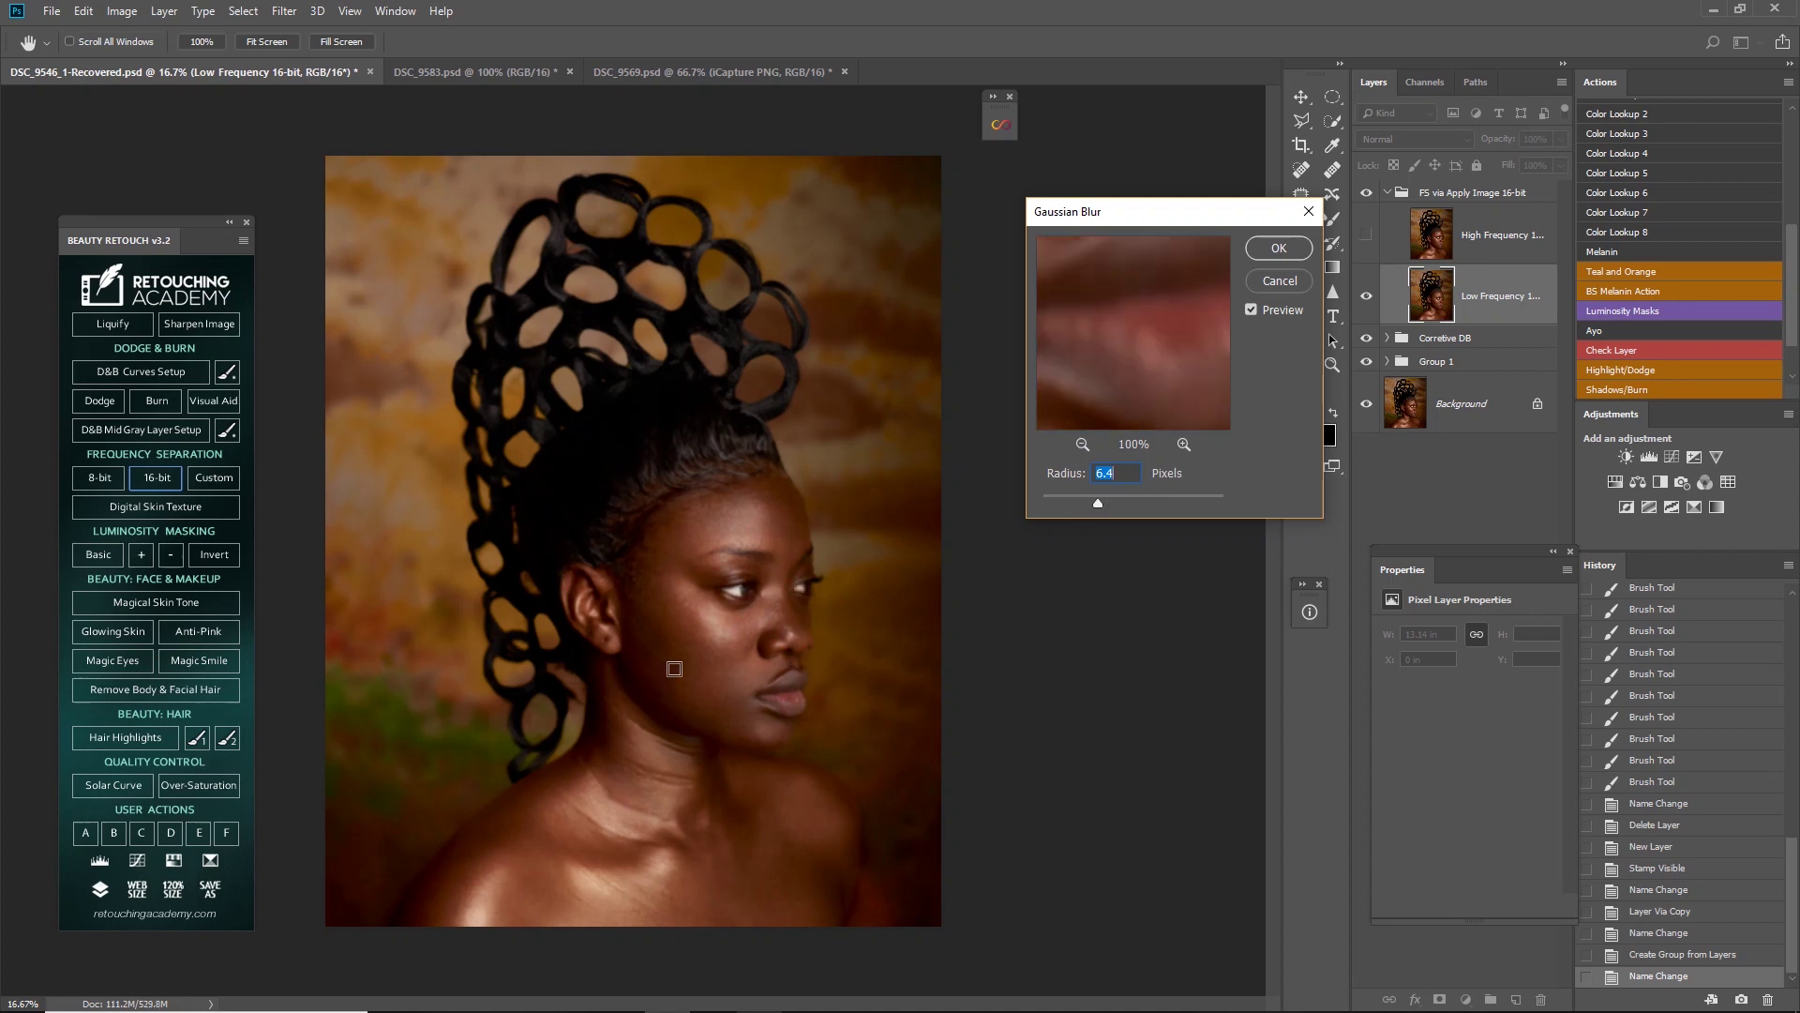
text(8)
key(BackSpace)
text(10)
click(1279, 249)
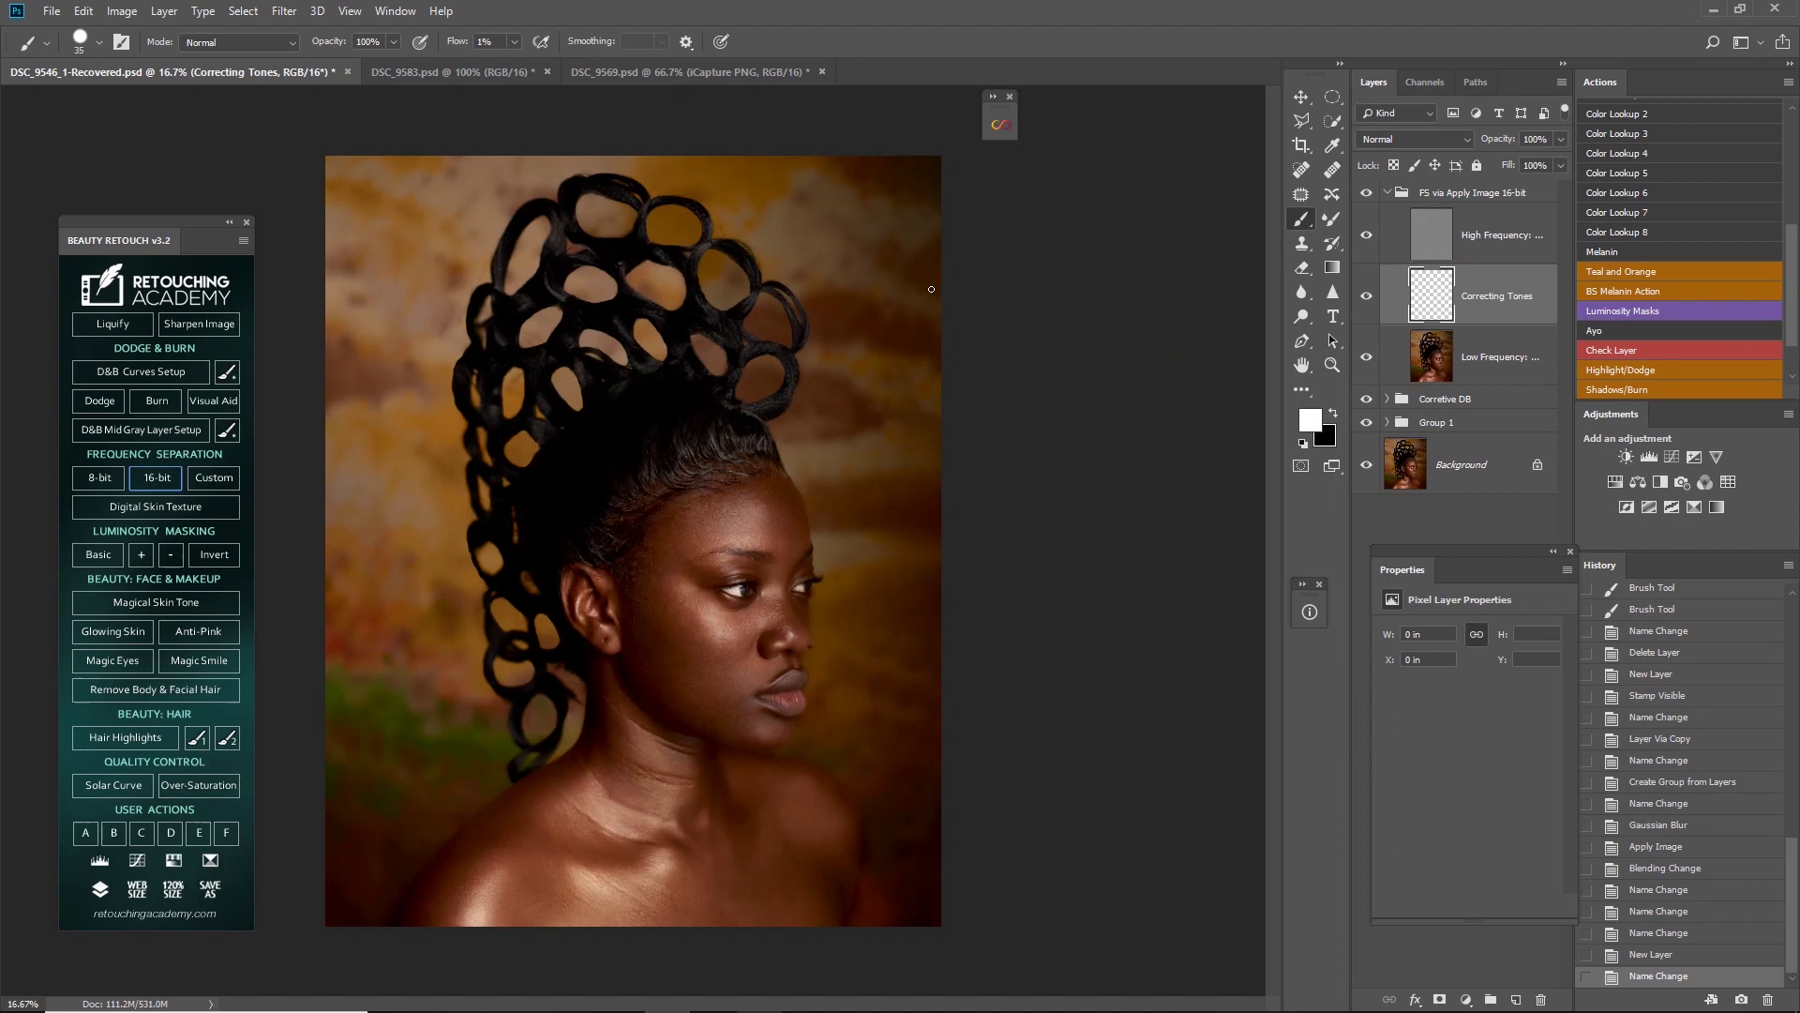
Delete the Correcting Tones layer from the frequency separation group
click(1227, 95)
click(1366, 193)
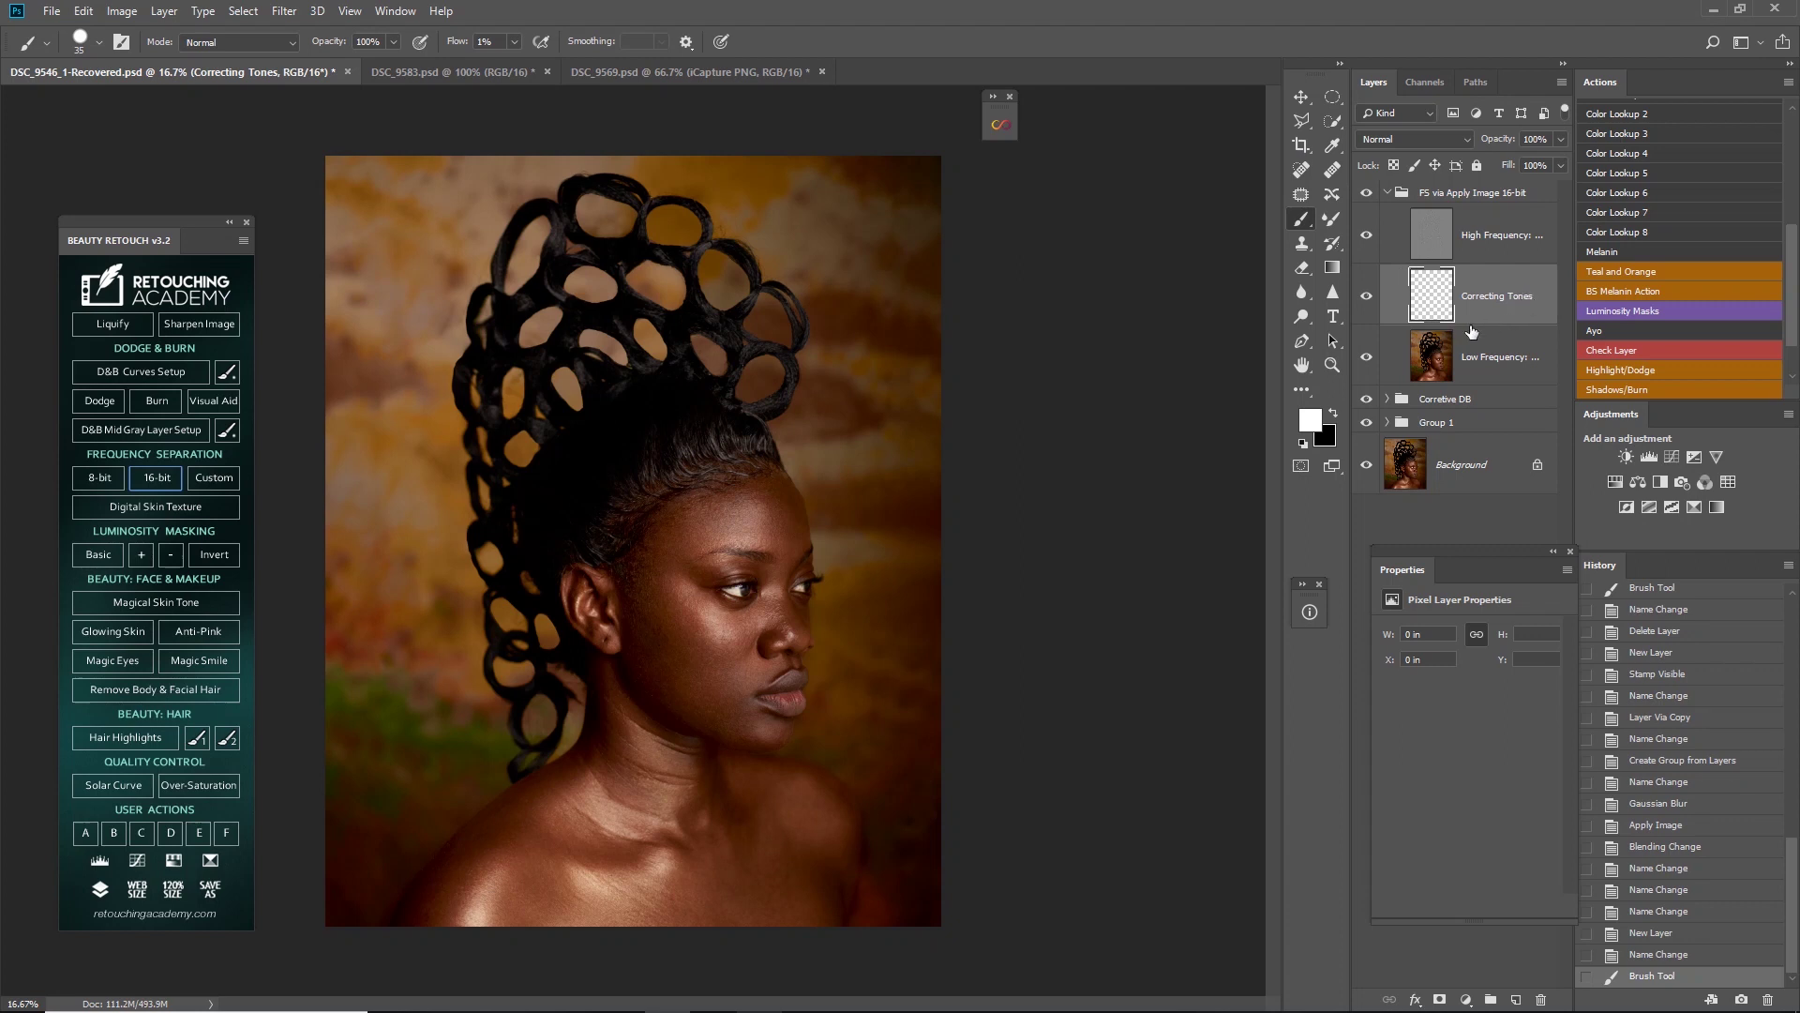
key(Delete)
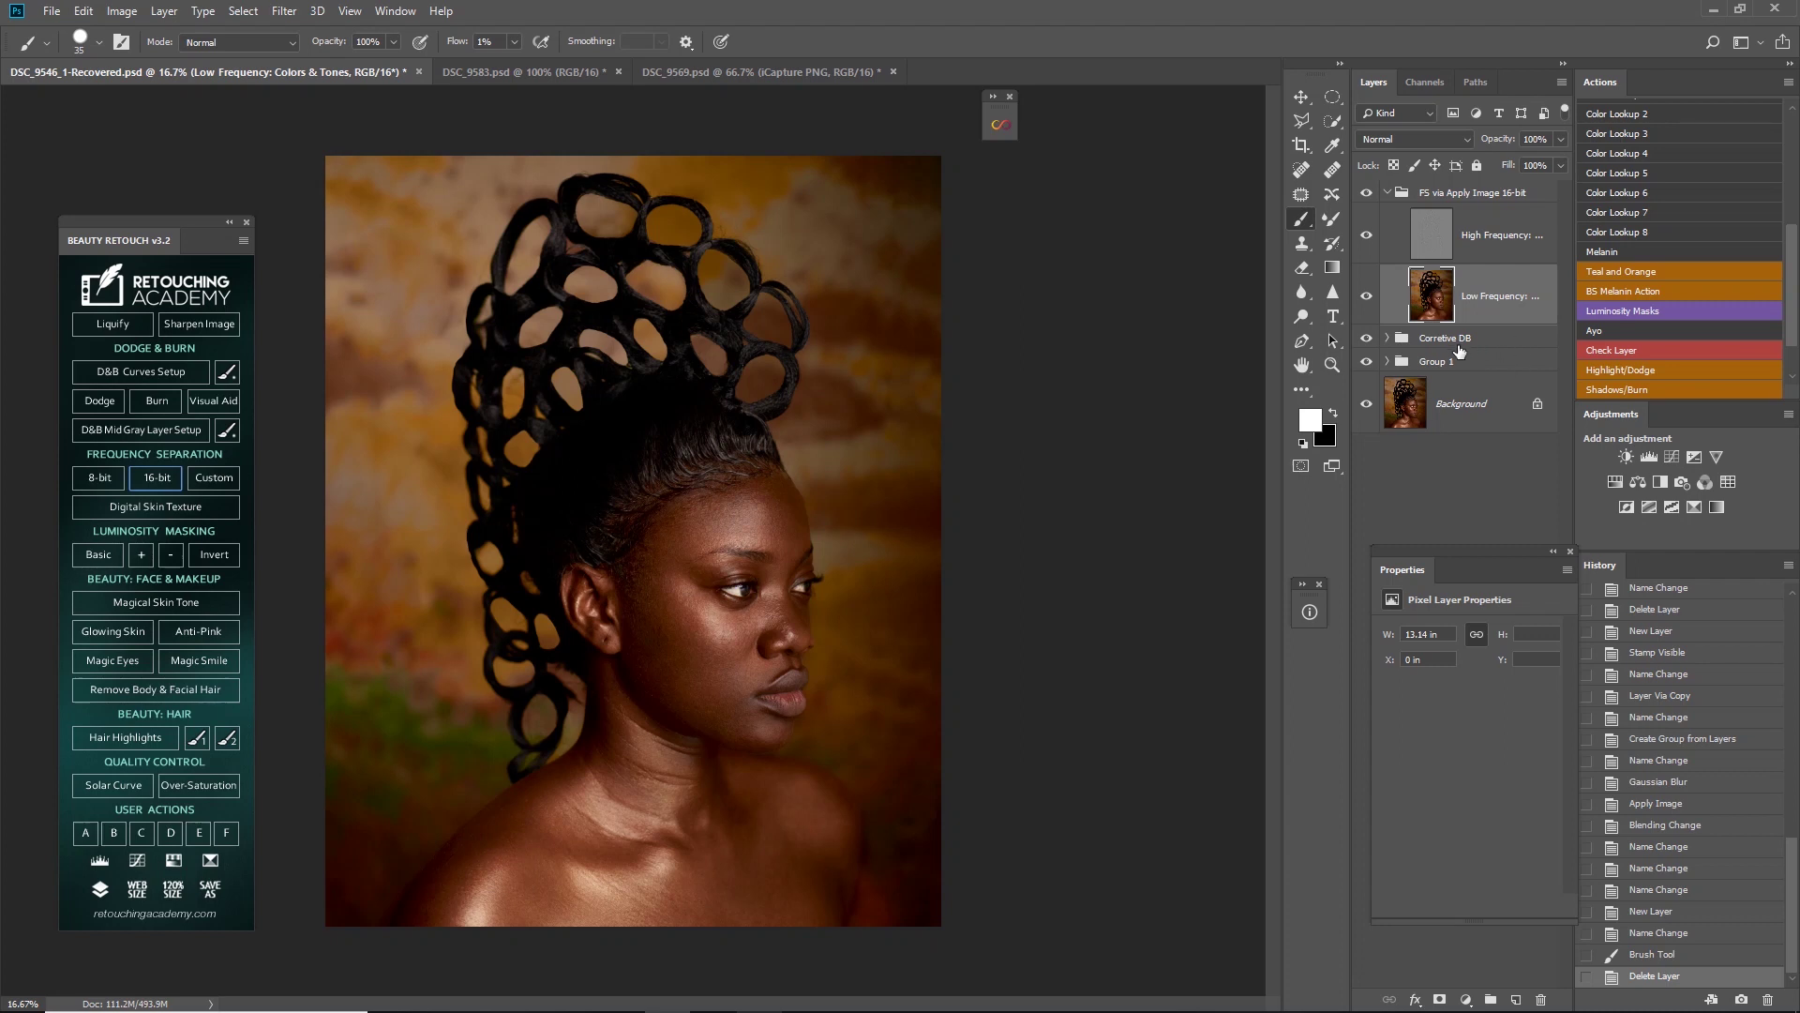
Duplicate the Low Frequency layer and clip the copy to the original
key(ctrl+j)
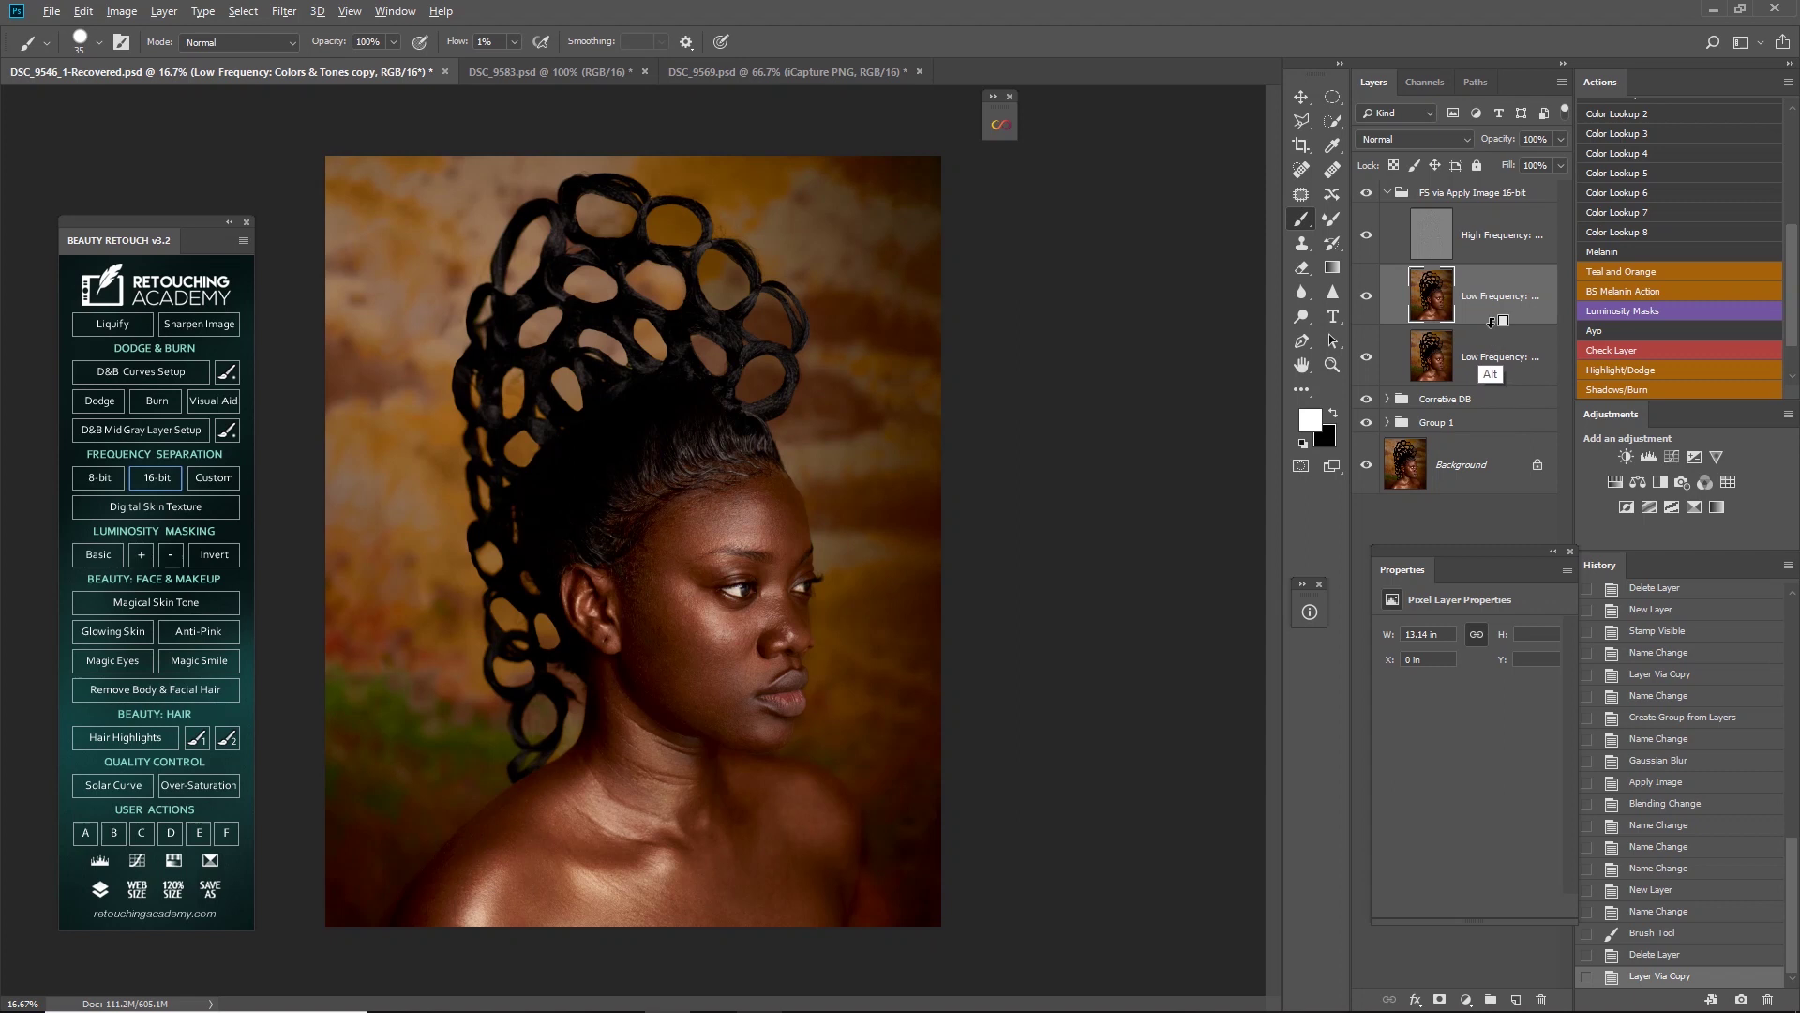
alt+click(1491, 324)
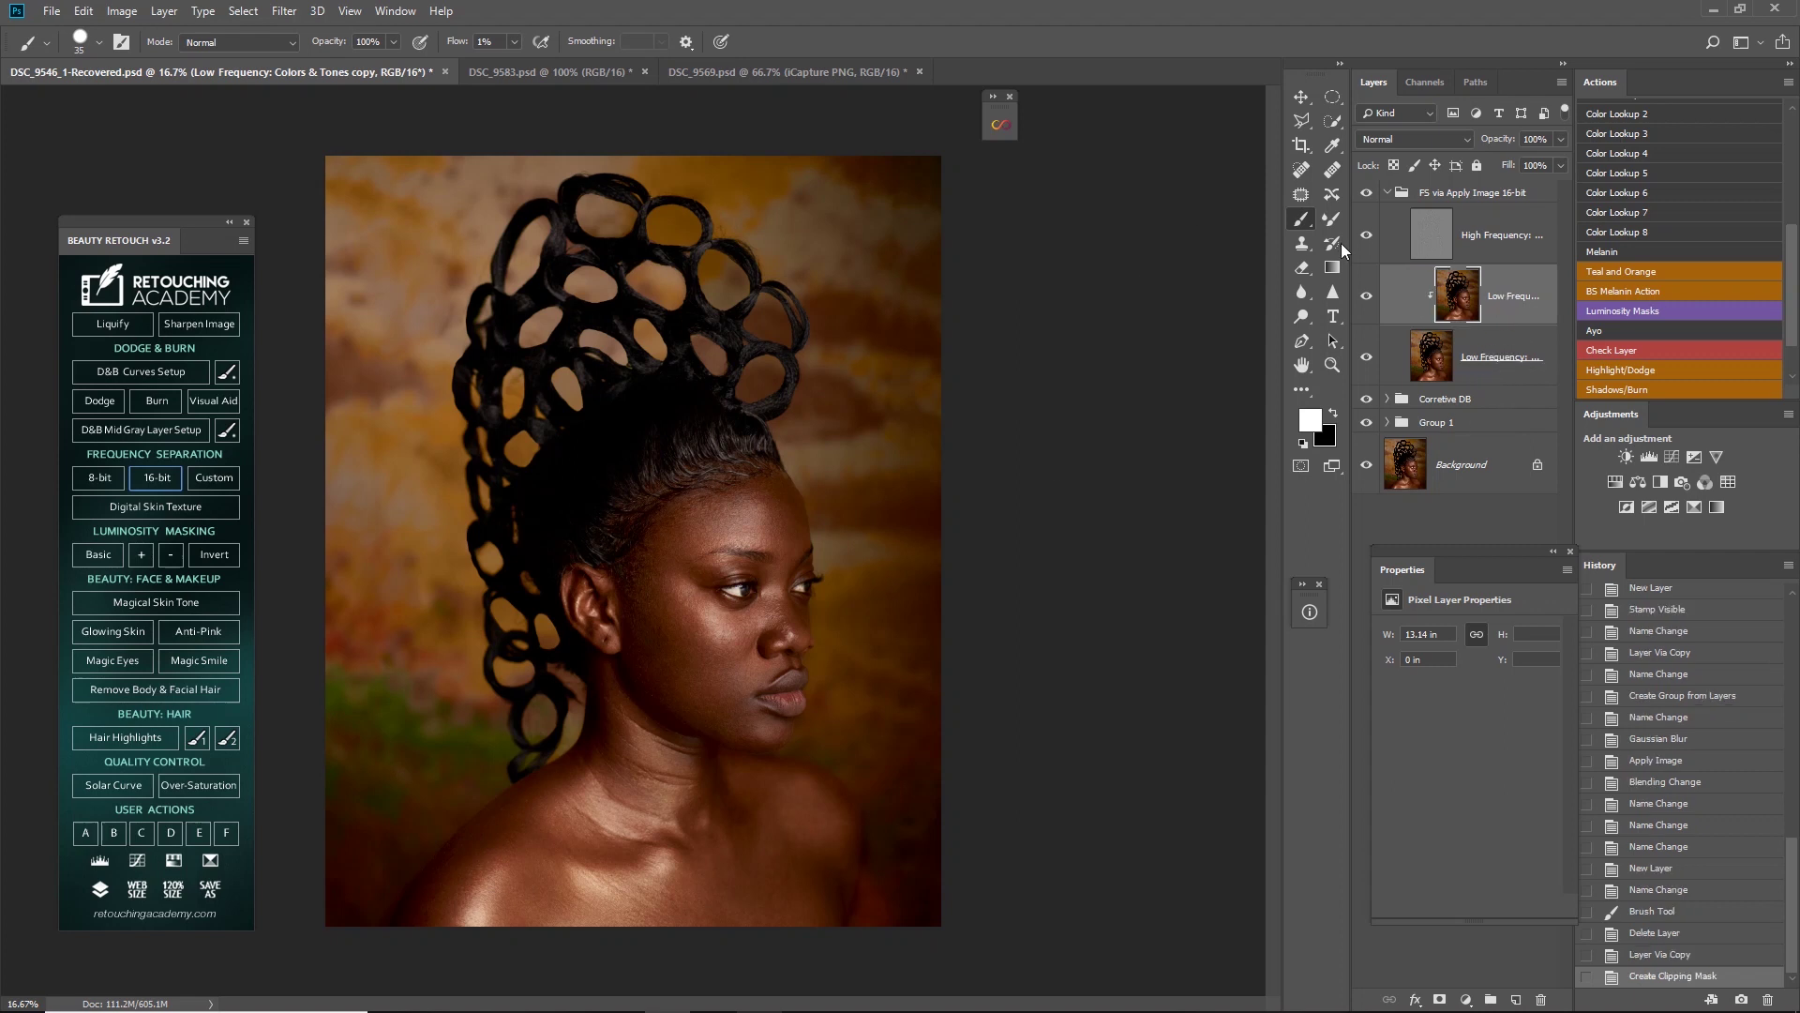
Try freehand white brush strokes on the clipped Low Frequency copy, raising the flow to 98%, and delete that copy
drag(716, 588, 682, 712)
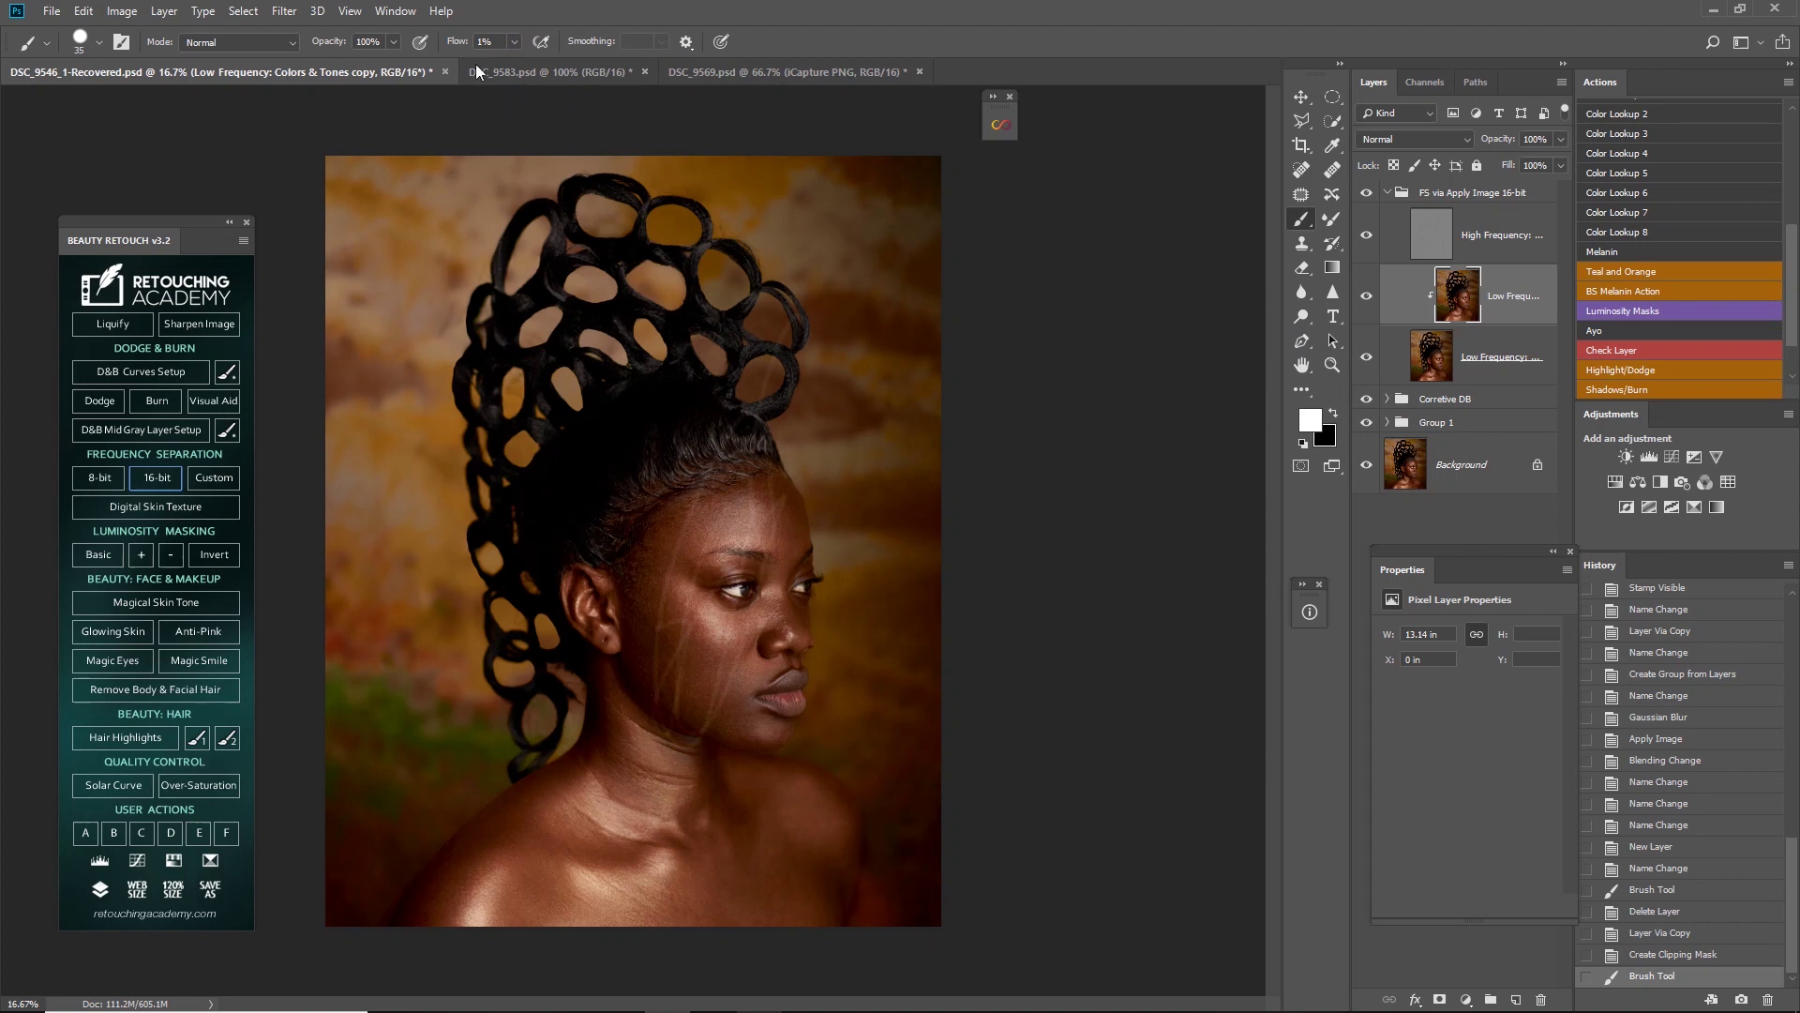
key(ctrl+z)
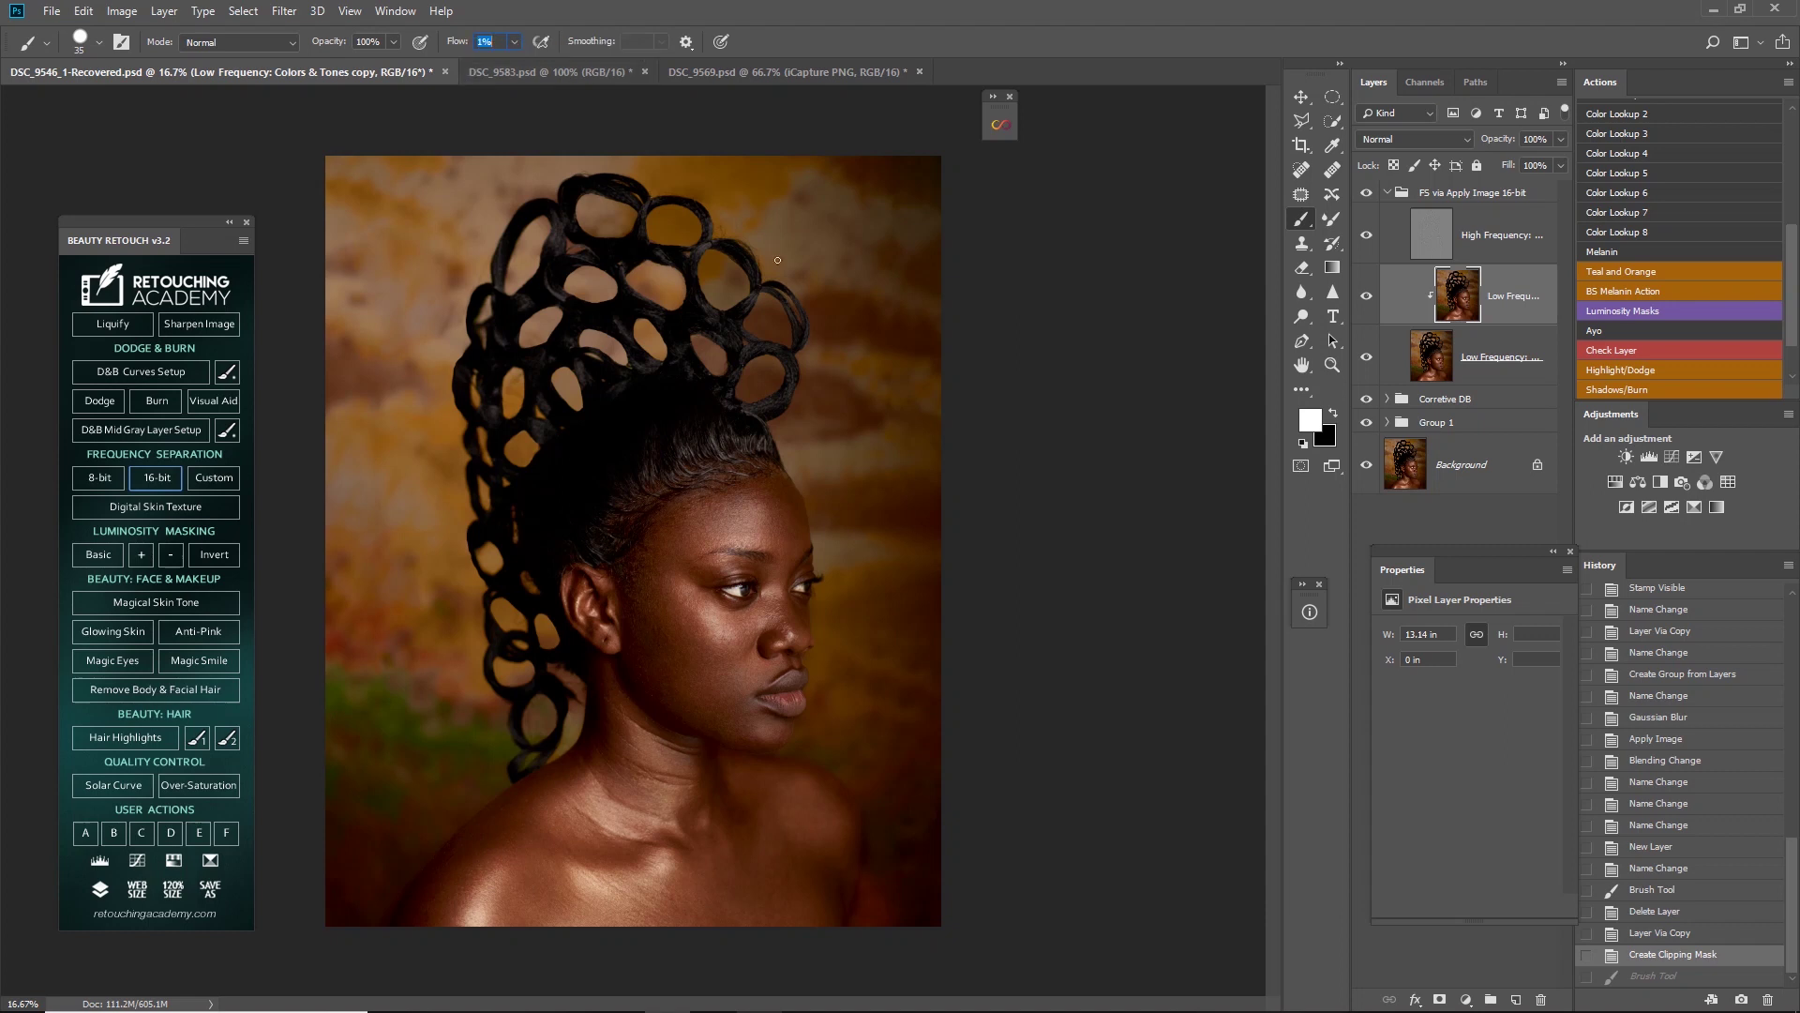
drag(458, 42, 545, 52)
mouse_move(704, 541)
mouse_down()
mouse_move(814, 693)
mouse_move(853, 816)
mouse_move(591, 877)
mouse_move(519, 645)
mouse_move(574, 717)
mouse_up()
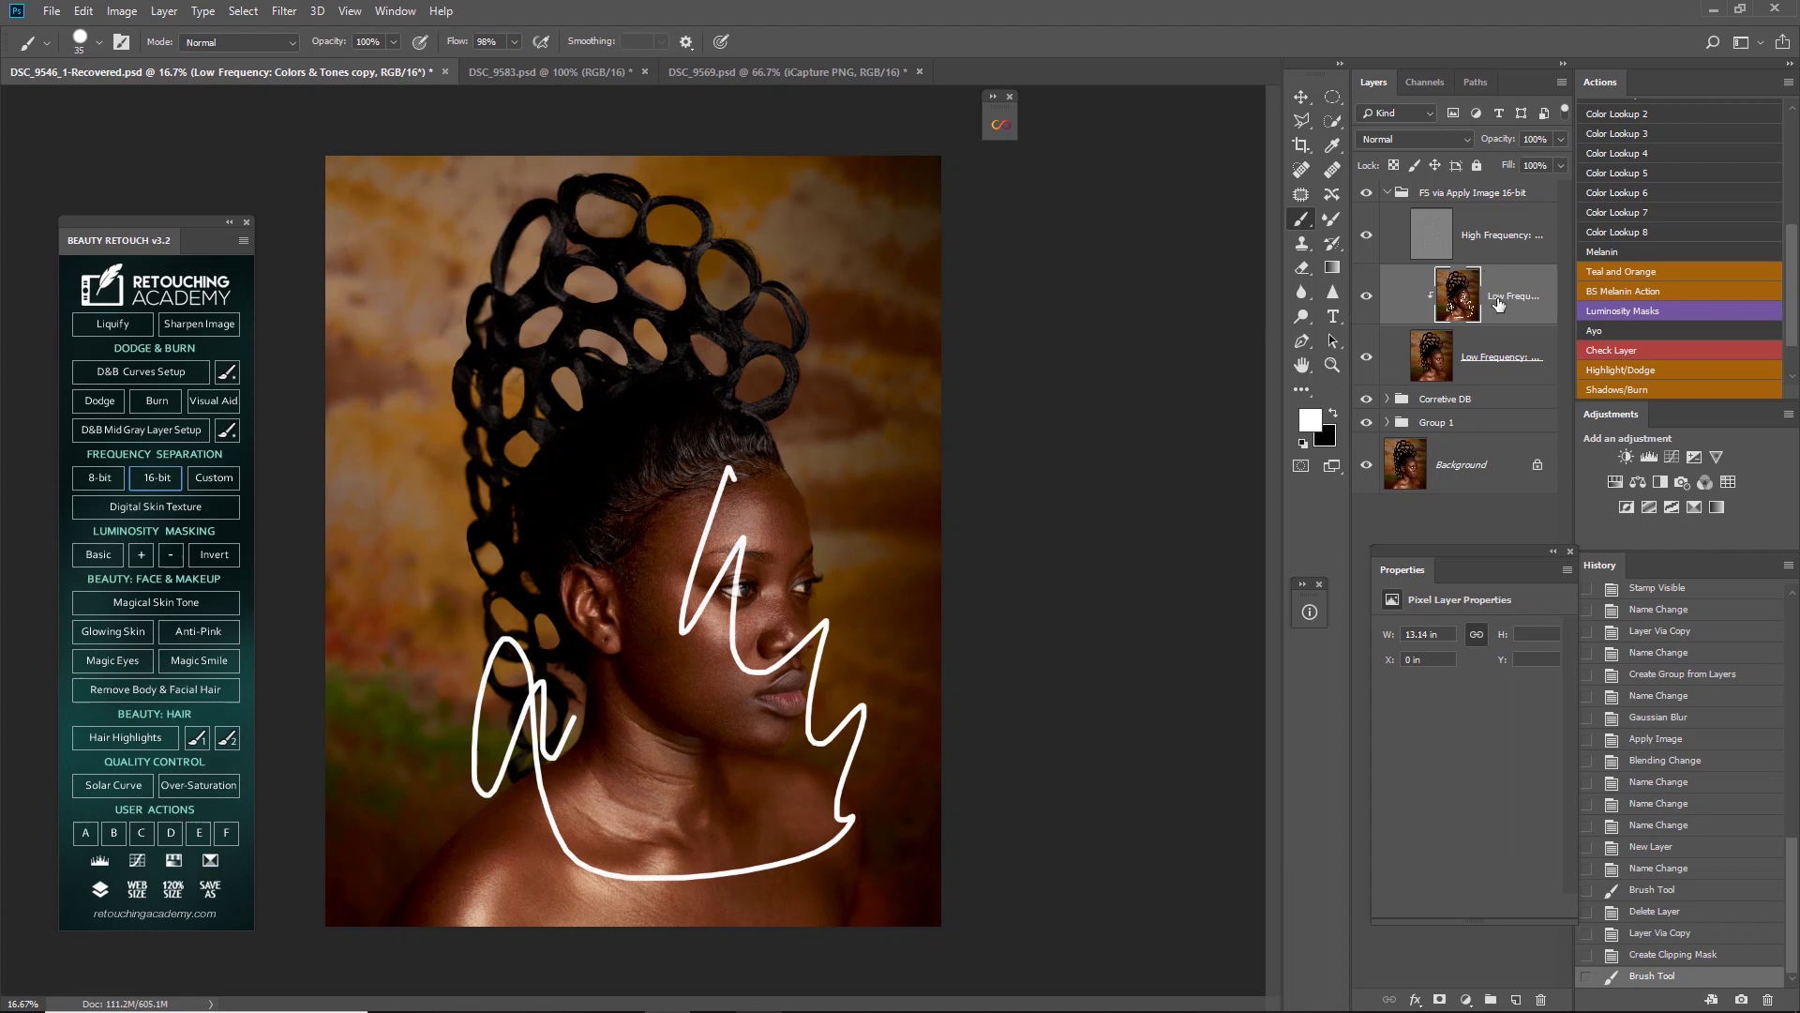
key(Delete)
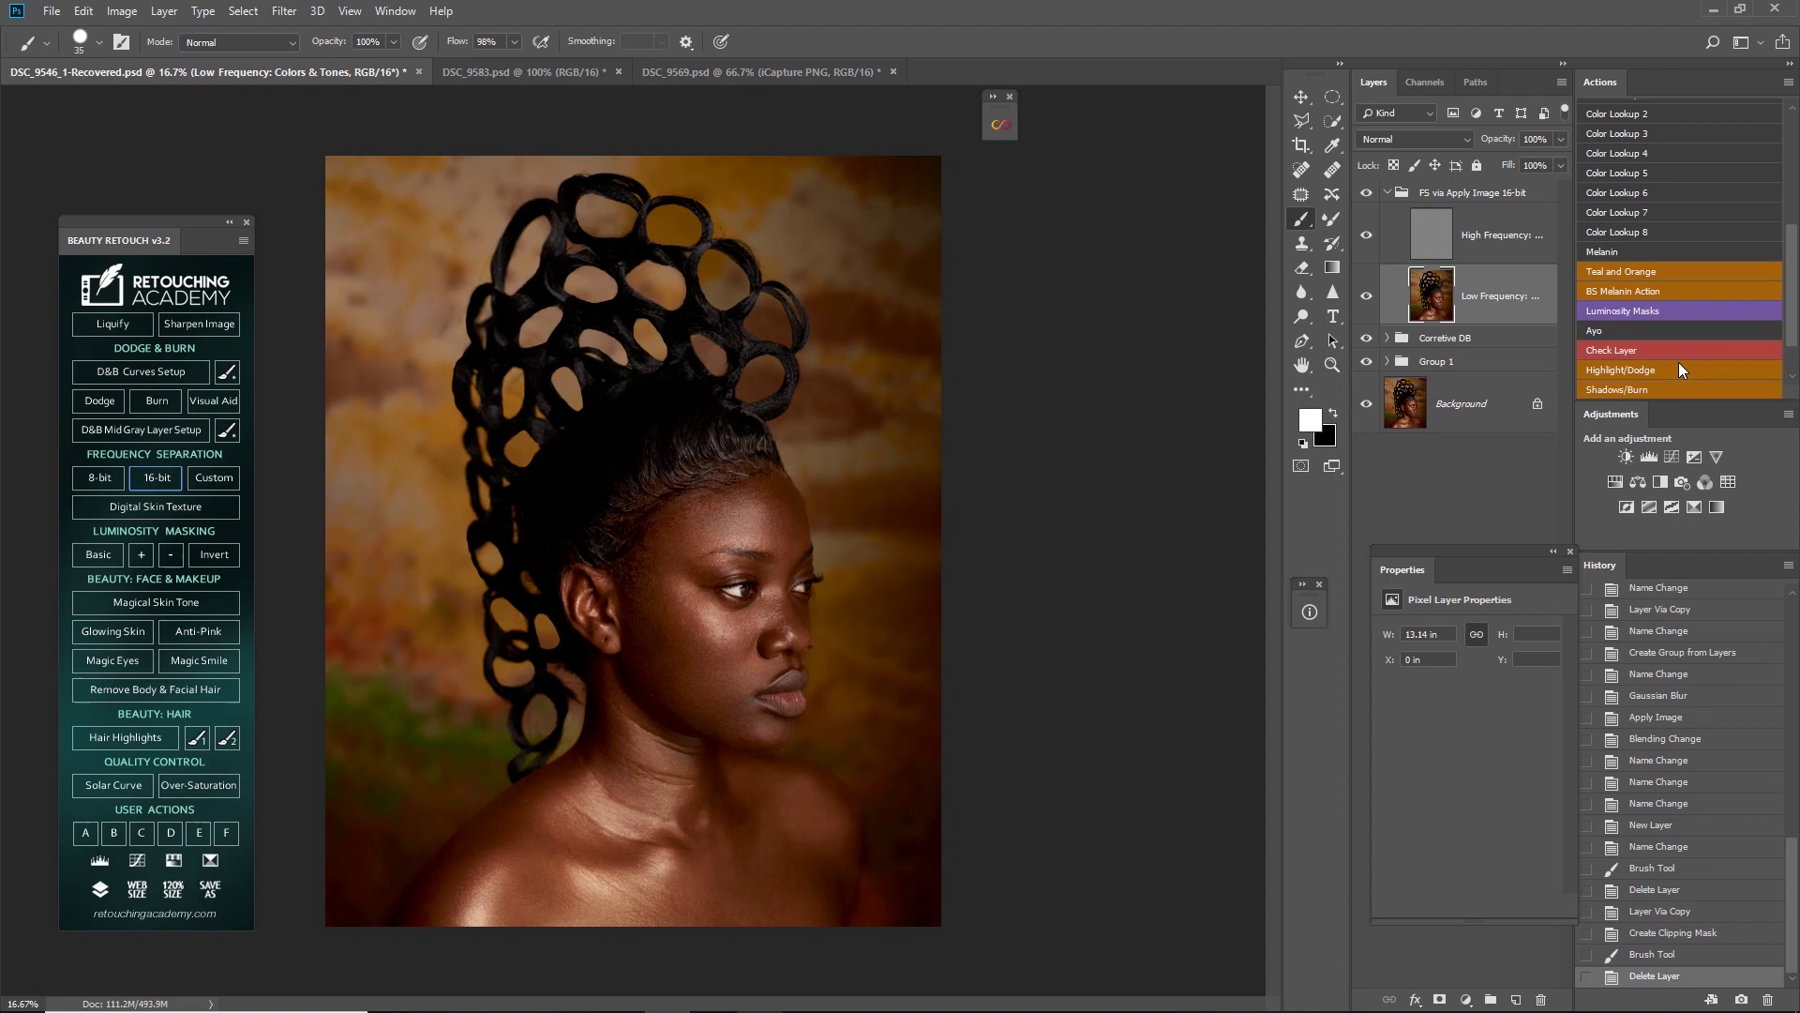
Make a fresh duplicate of the Low Frequency: Colors & Tones layer and clip it to the original
key(ctrl+j)
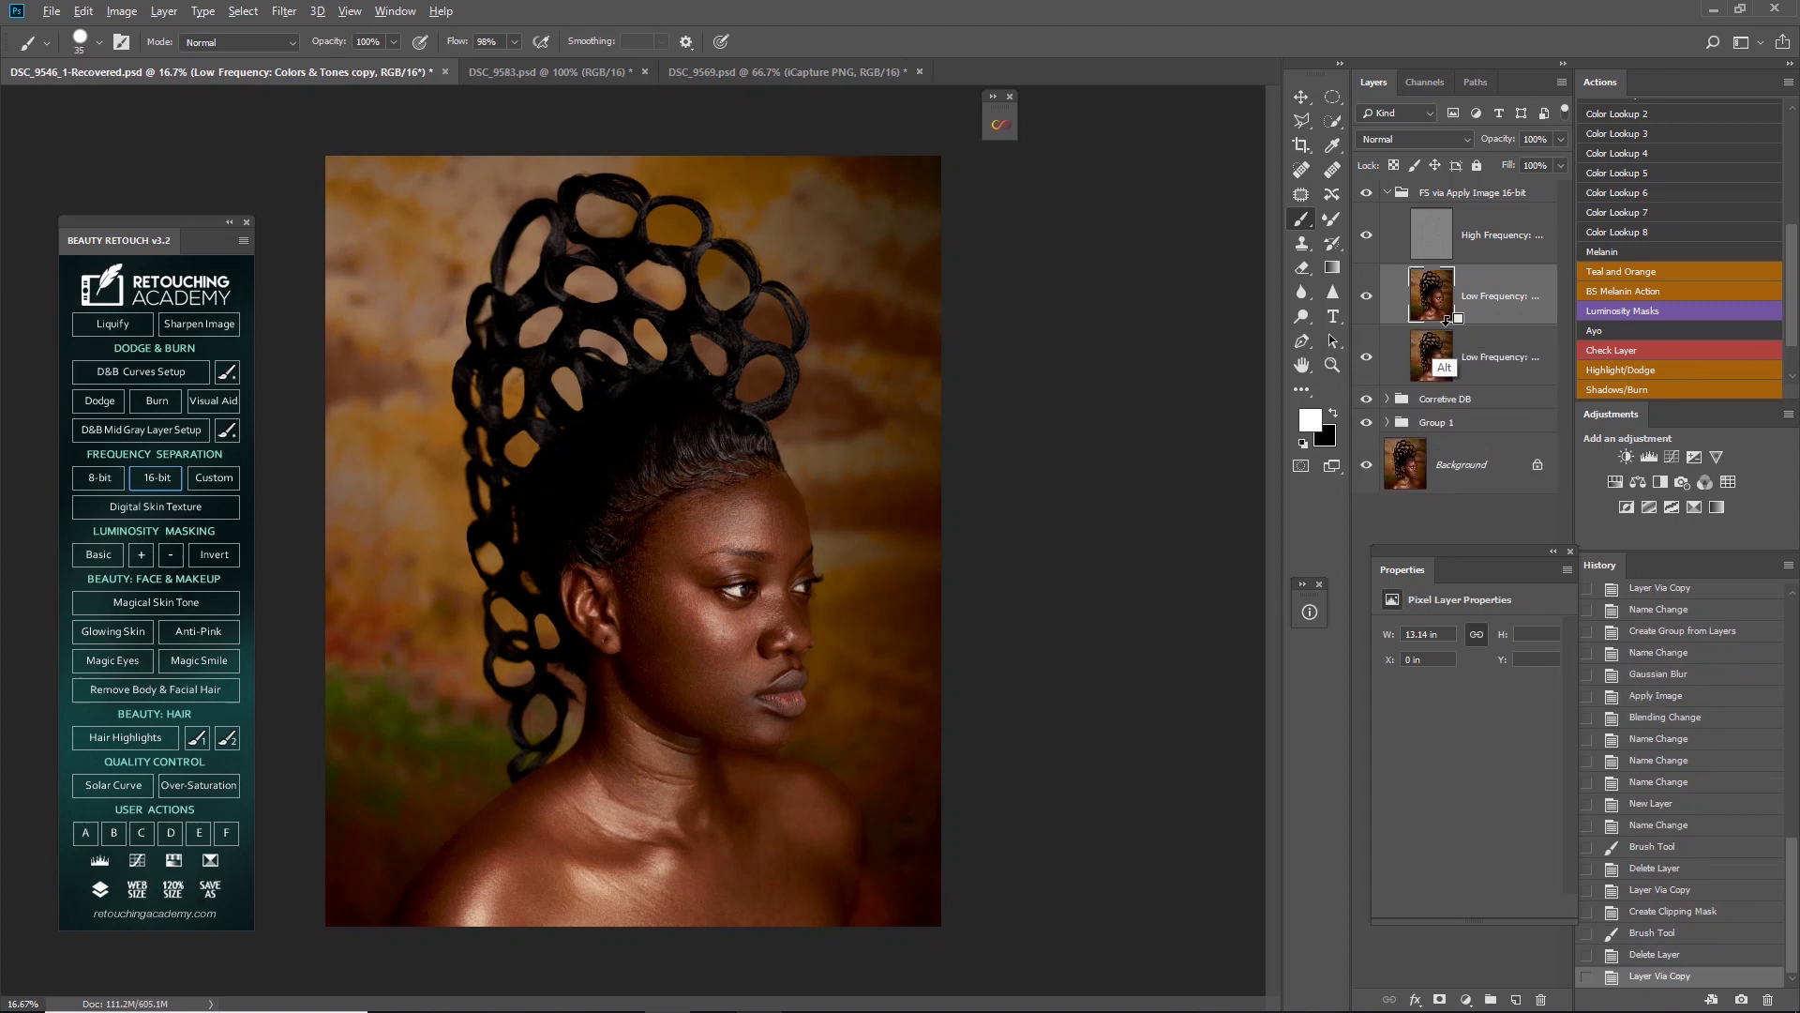
alt+click(1442, 326)
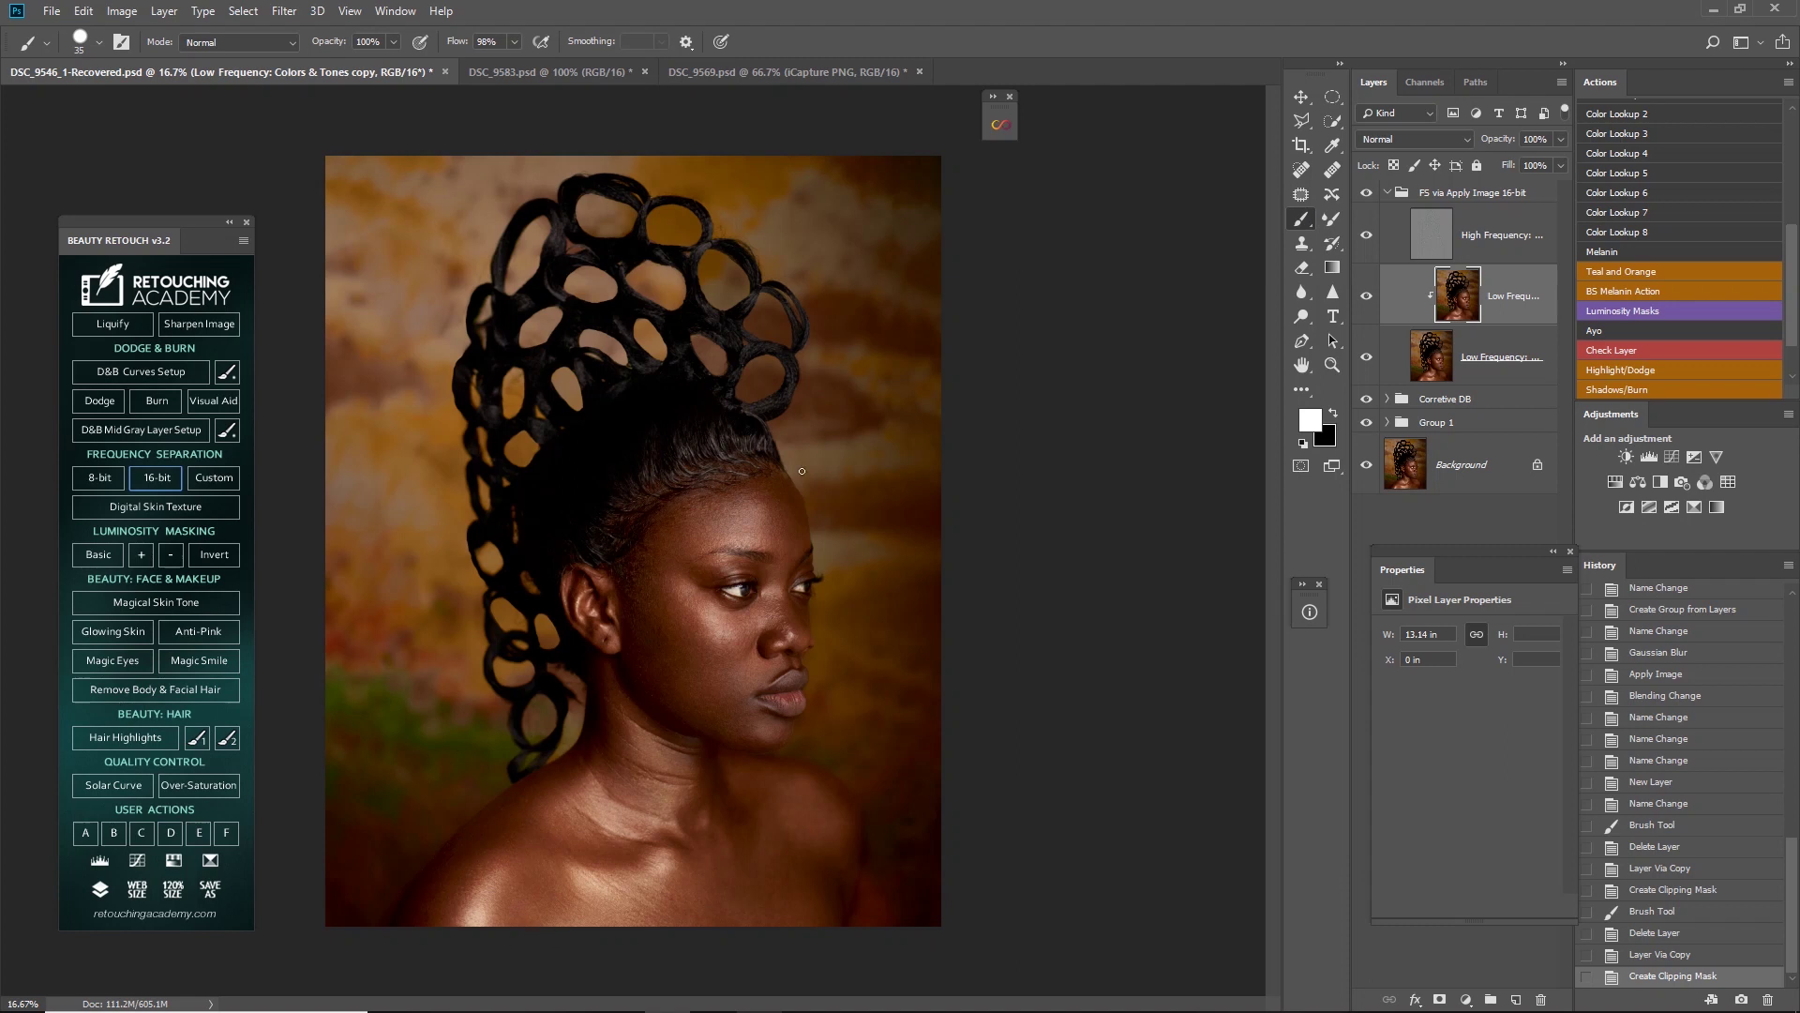
Blend the forehead highlights and tones on the clipped Low Frequency copy with the Mixer Brush at about 250 to 300 pixels
click(1333, 224)
mouse_move(824, 8)
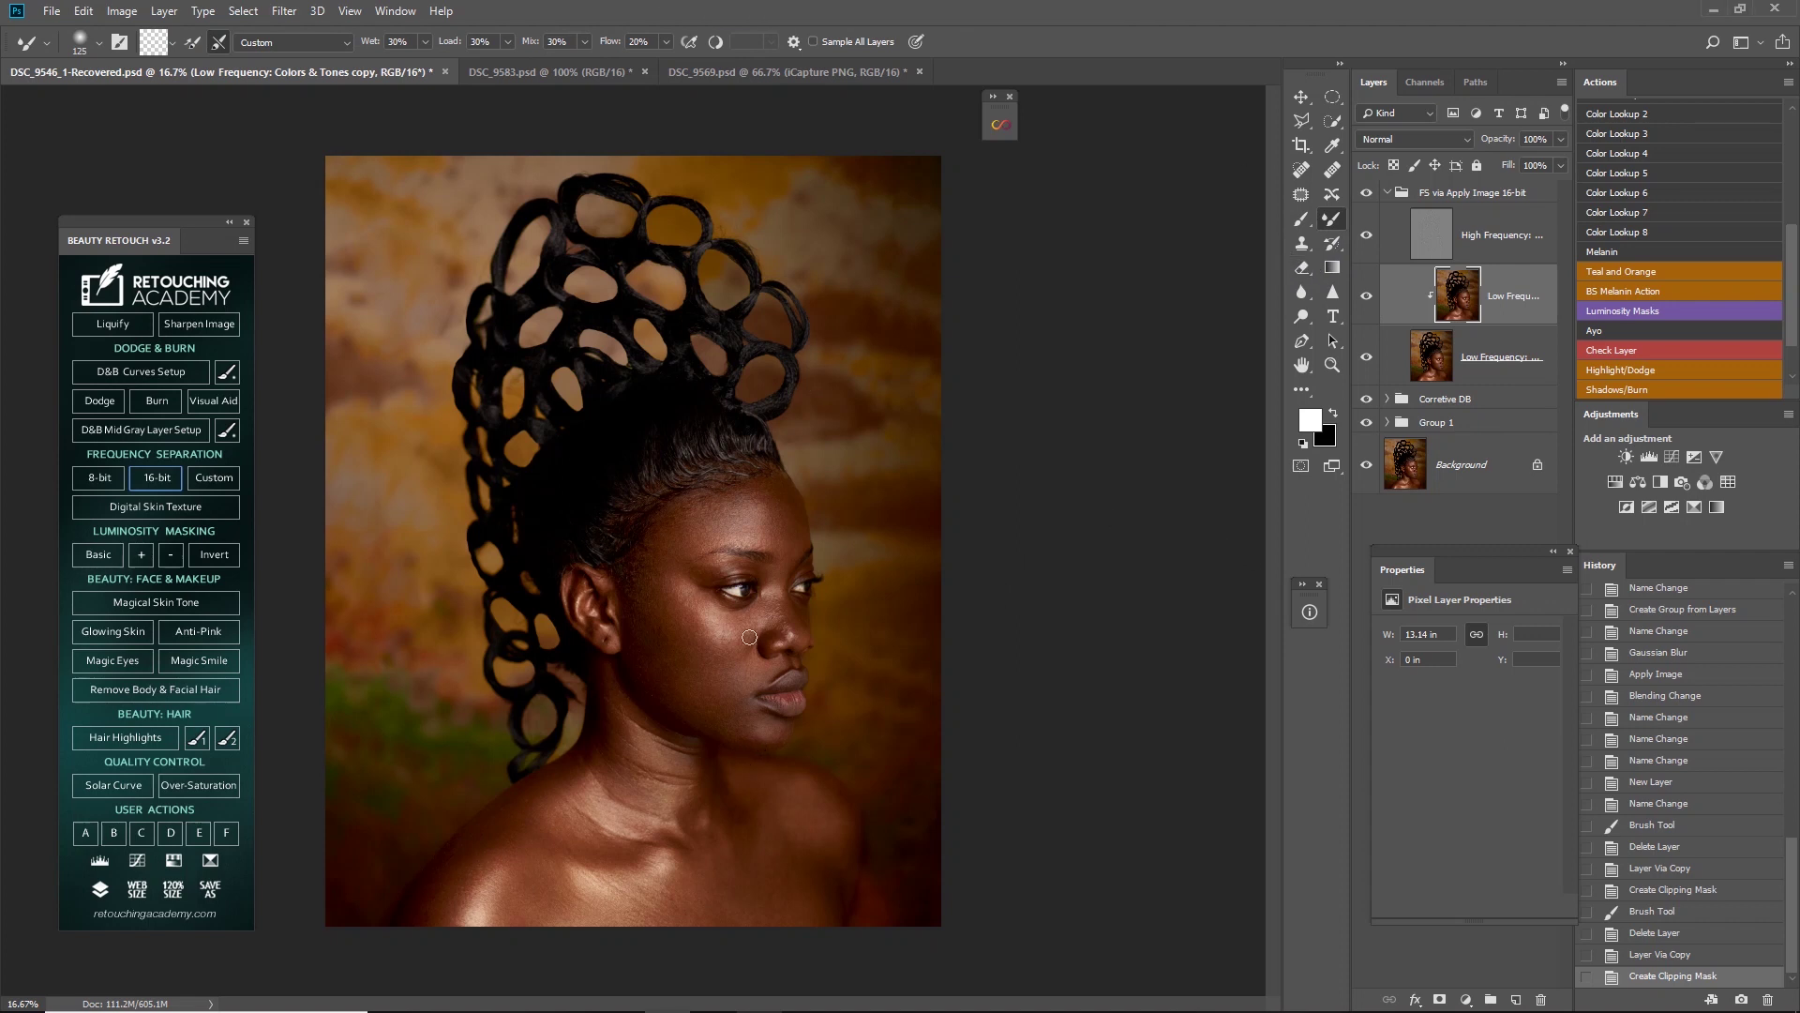
key(bracketright)
key(bracketright)
key(bracketright)
key(bracketright)
key(bracketleft)
key(bracketleft)
click(747, 518)
click(745, 514)
click(743, 508)
click(741, 504)
click(740, 501)
key(bracketright)
key(bracketright)
click(742, 504)
click(751, 516)
click(783, 514)
click(798, 538)
click(793, 542)
click(788, 550)
key(bracketleft)
click(794, 511)
click(789, 508)
click(750, 491)
click(765, 495)
click(767, 495)
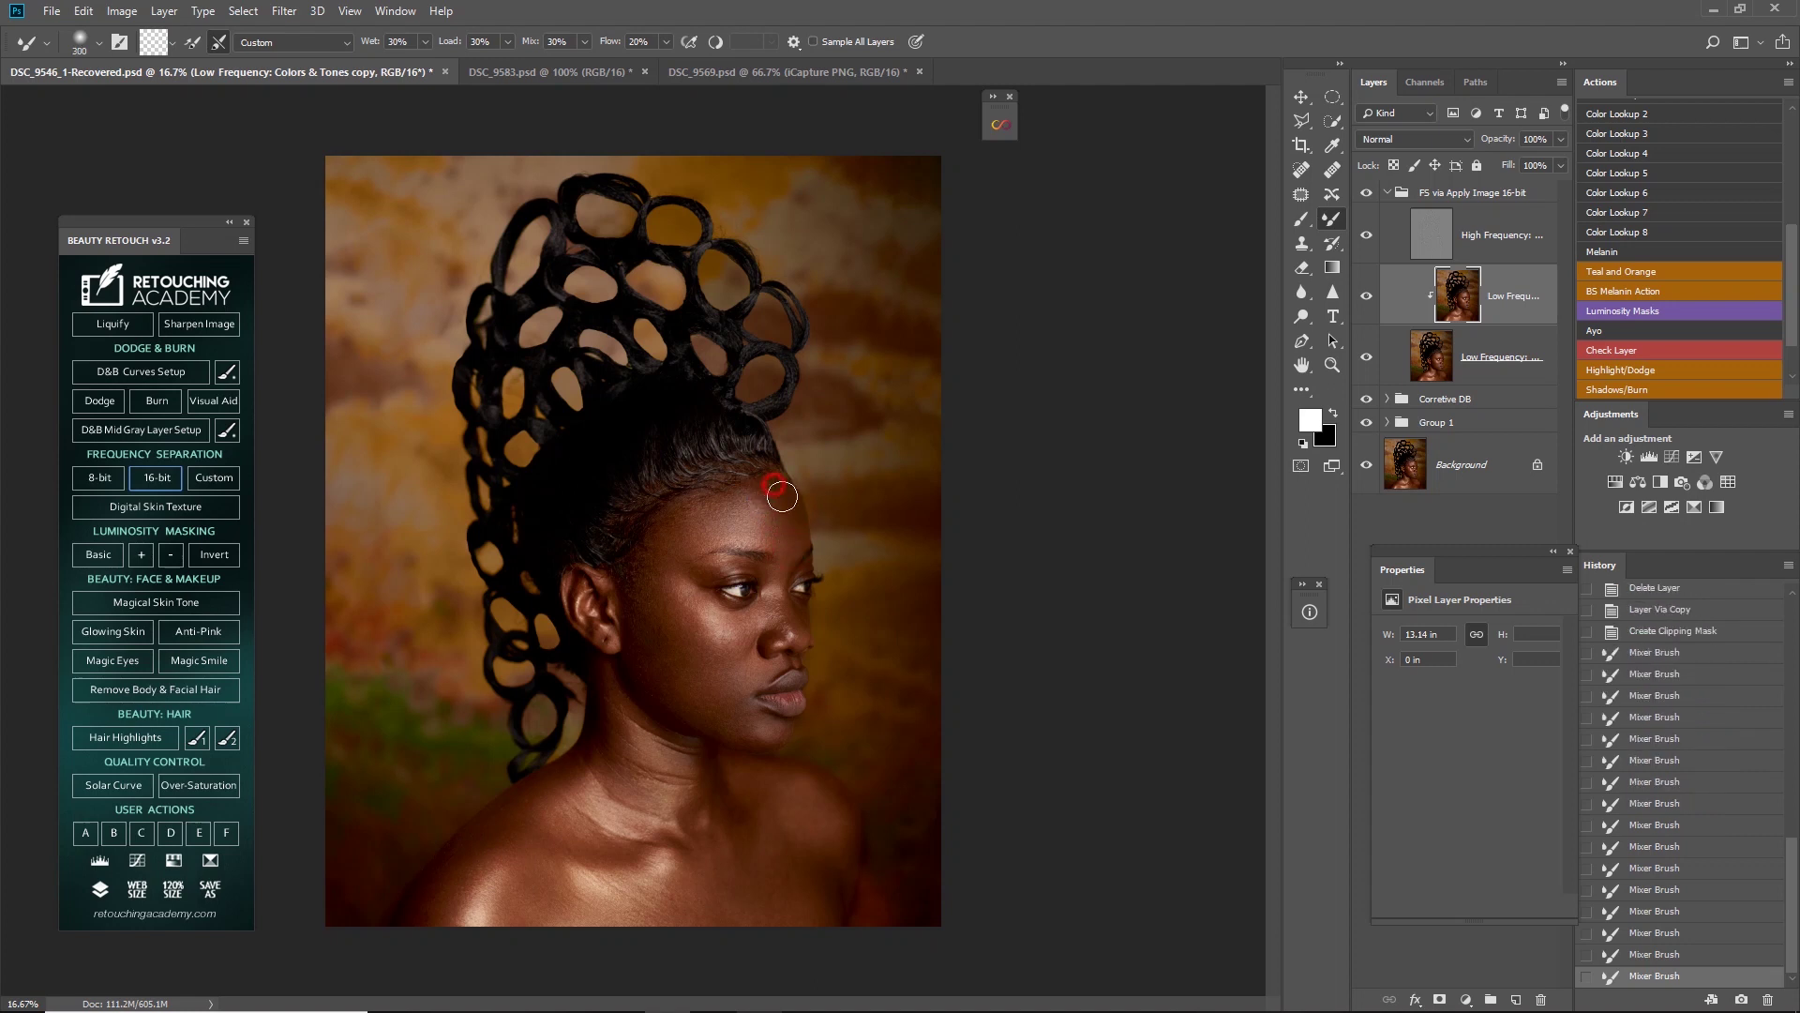
click(769, 511)
click(775, 534)
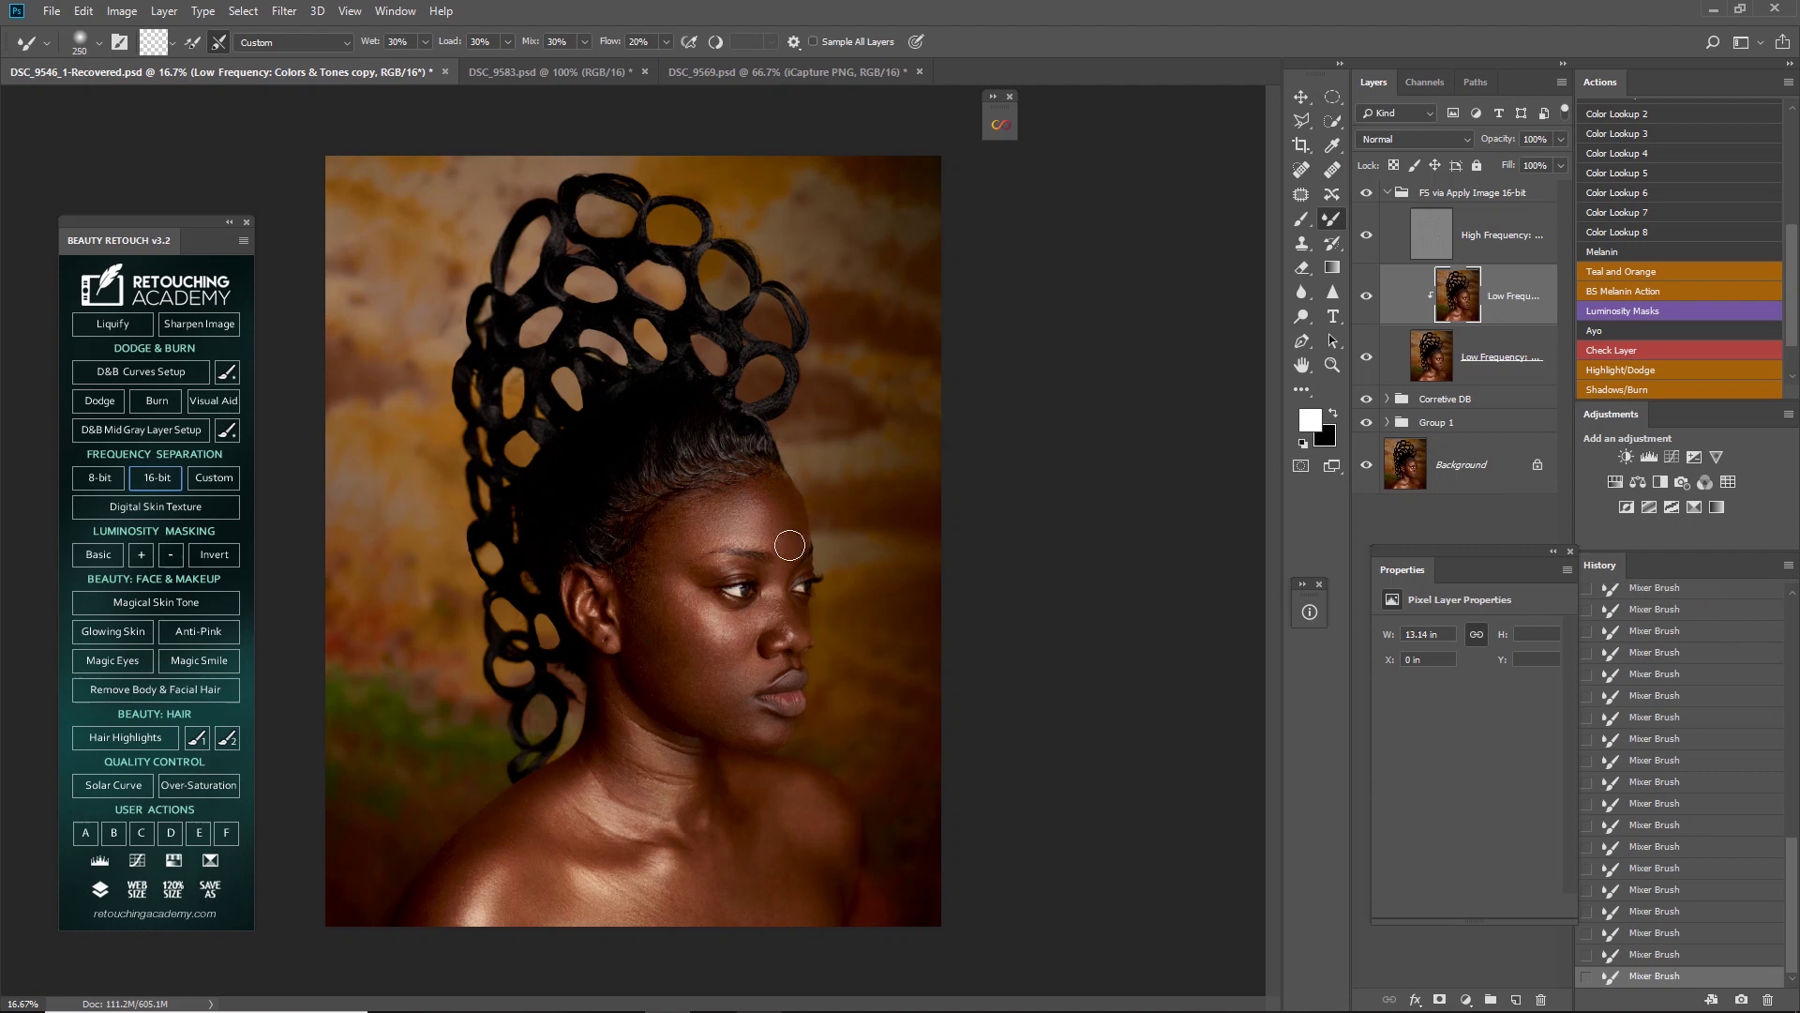
key(bracketright)
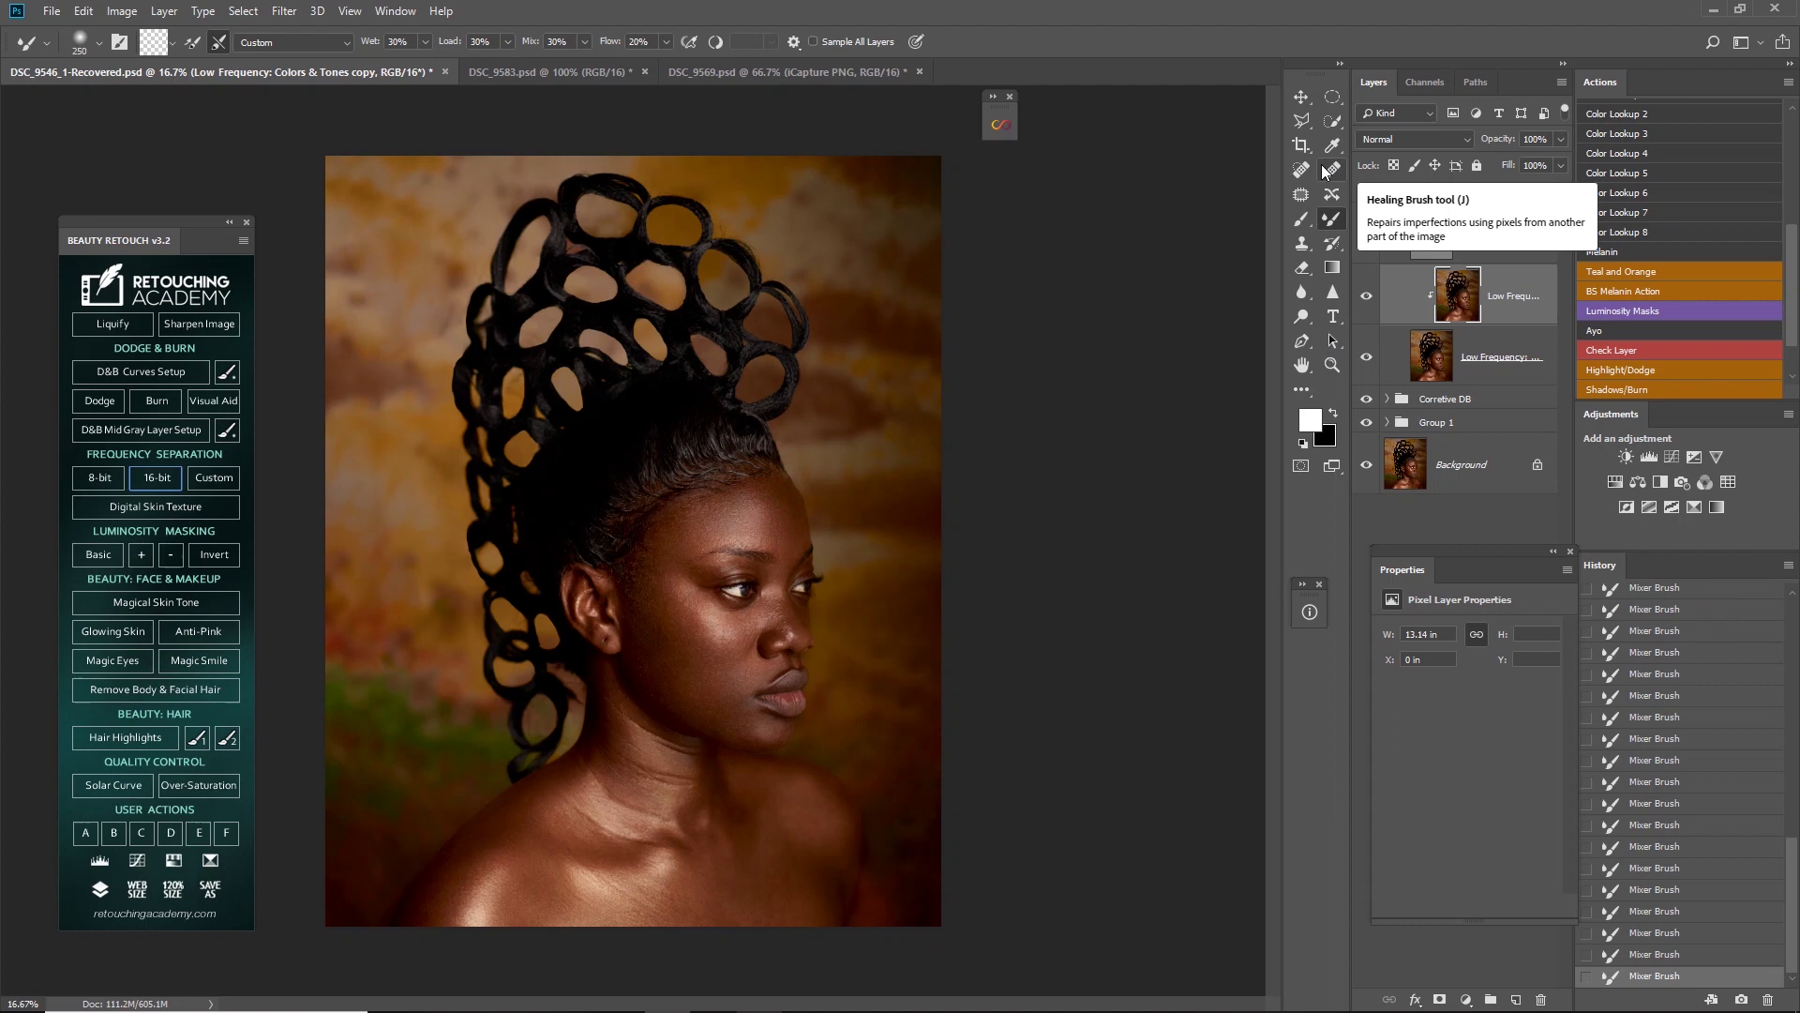
Check the face up close and continue blending the tones in the middle of the forehead with the Mixer Brush
key(ctrl+plus)
key(ctrl+plus)
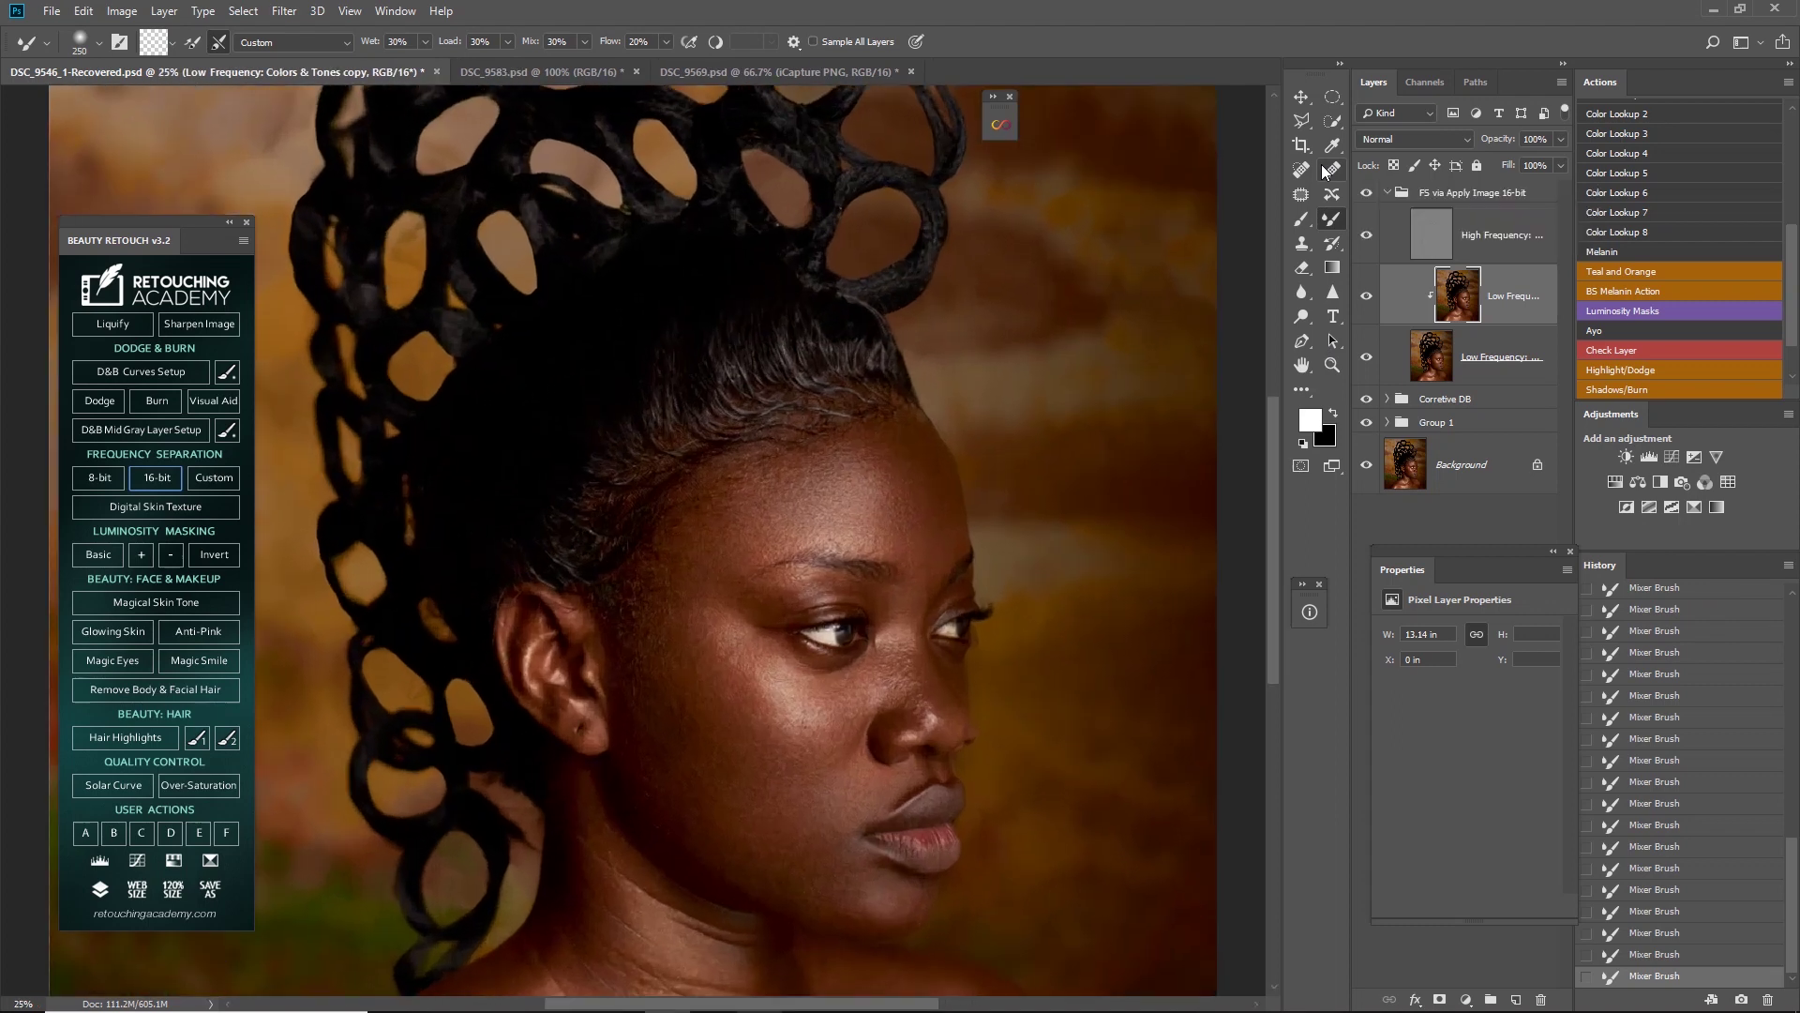
key(ctrl+plus)
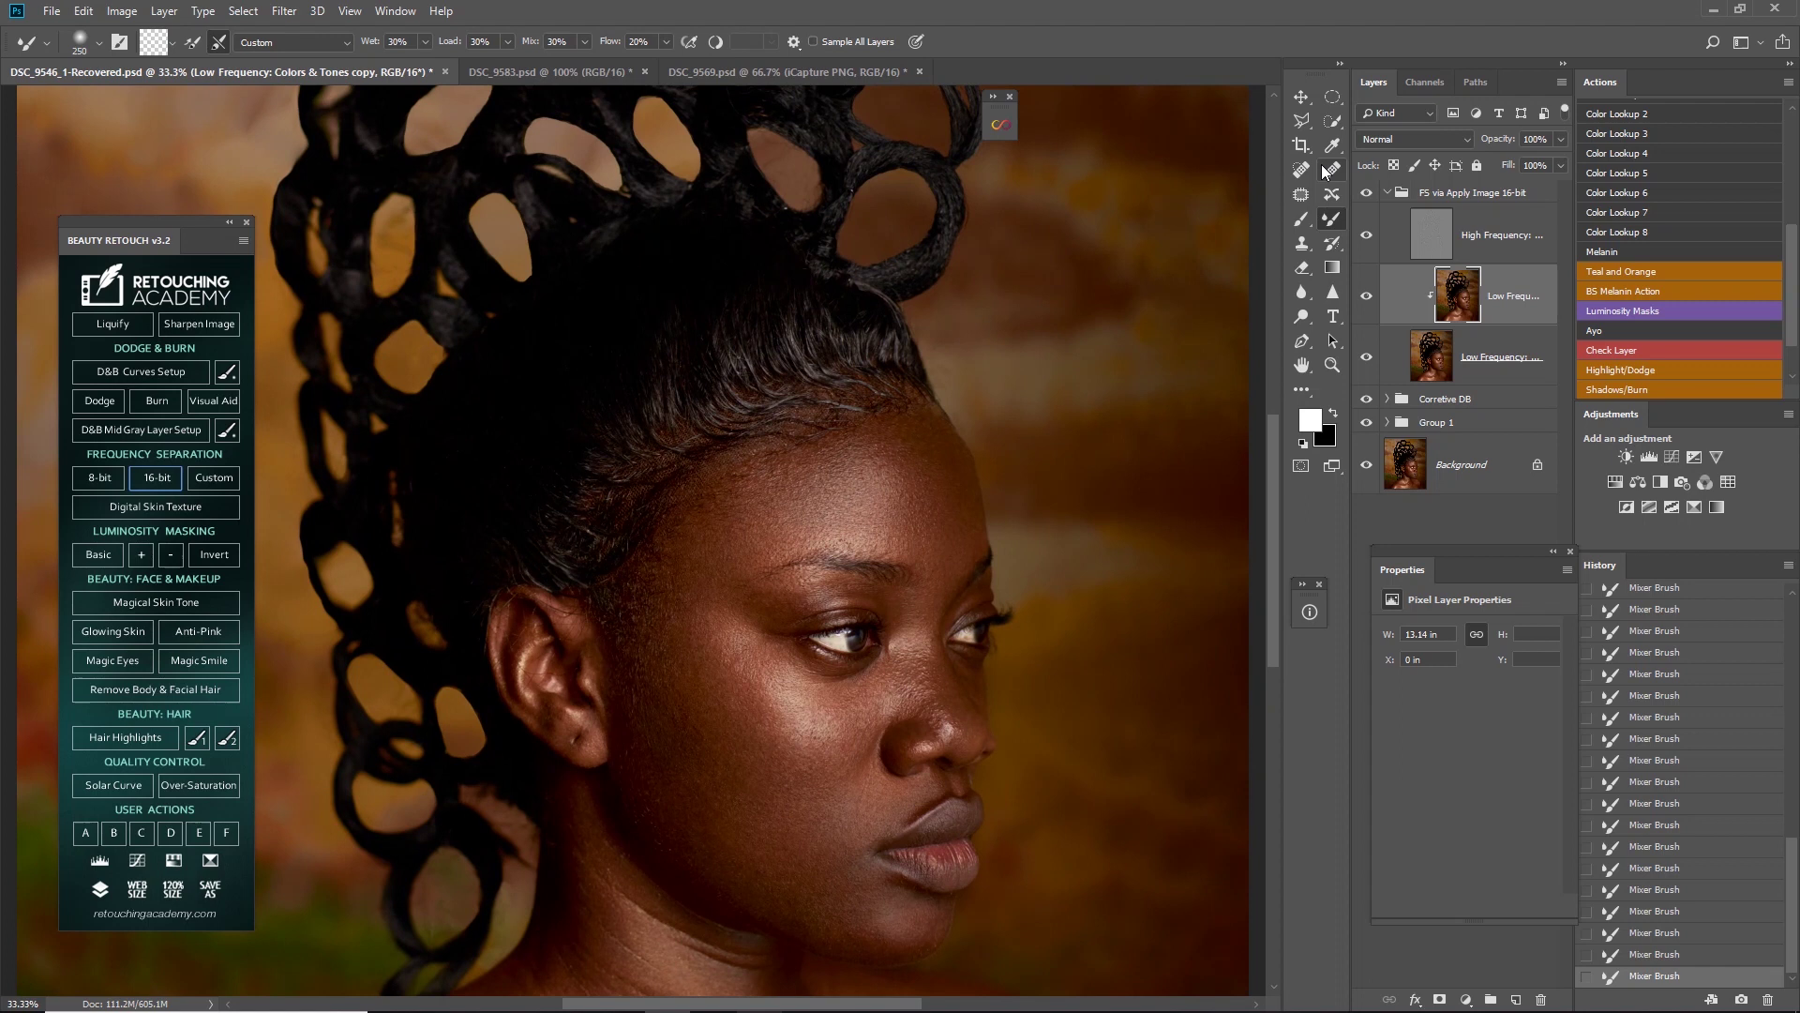
key(ctrl+0)
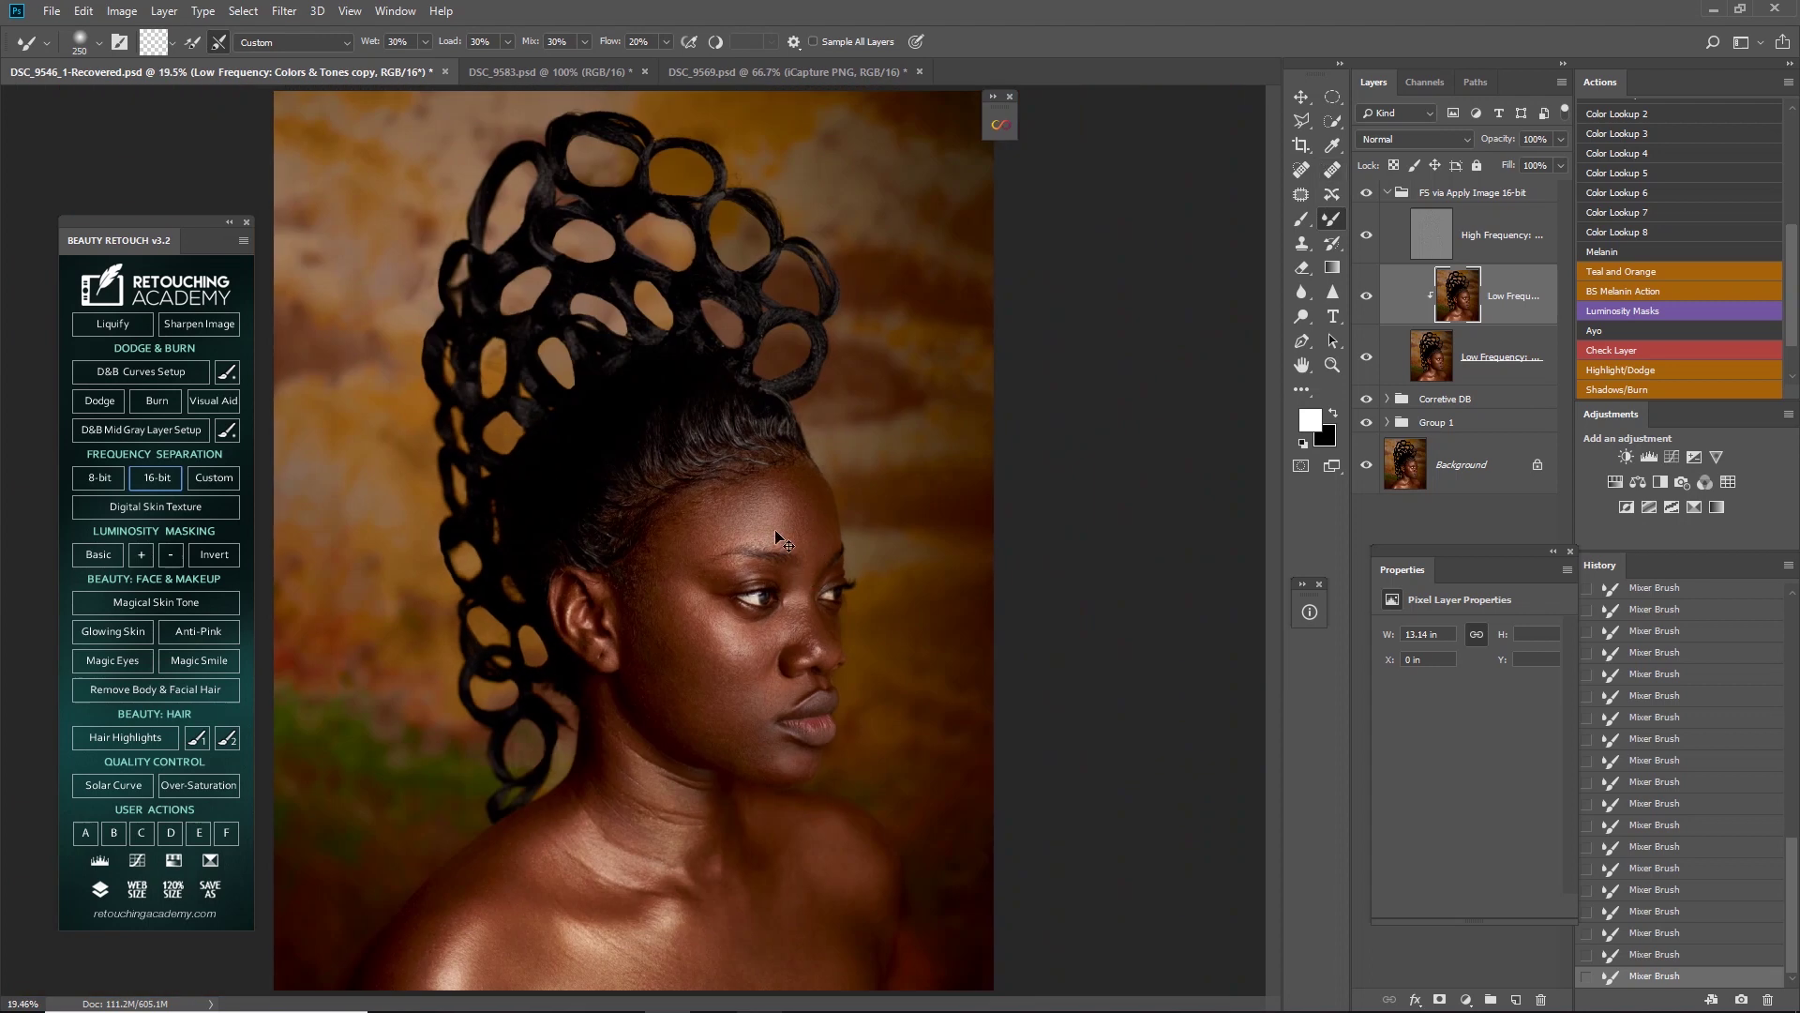
key(ctrl+minus)
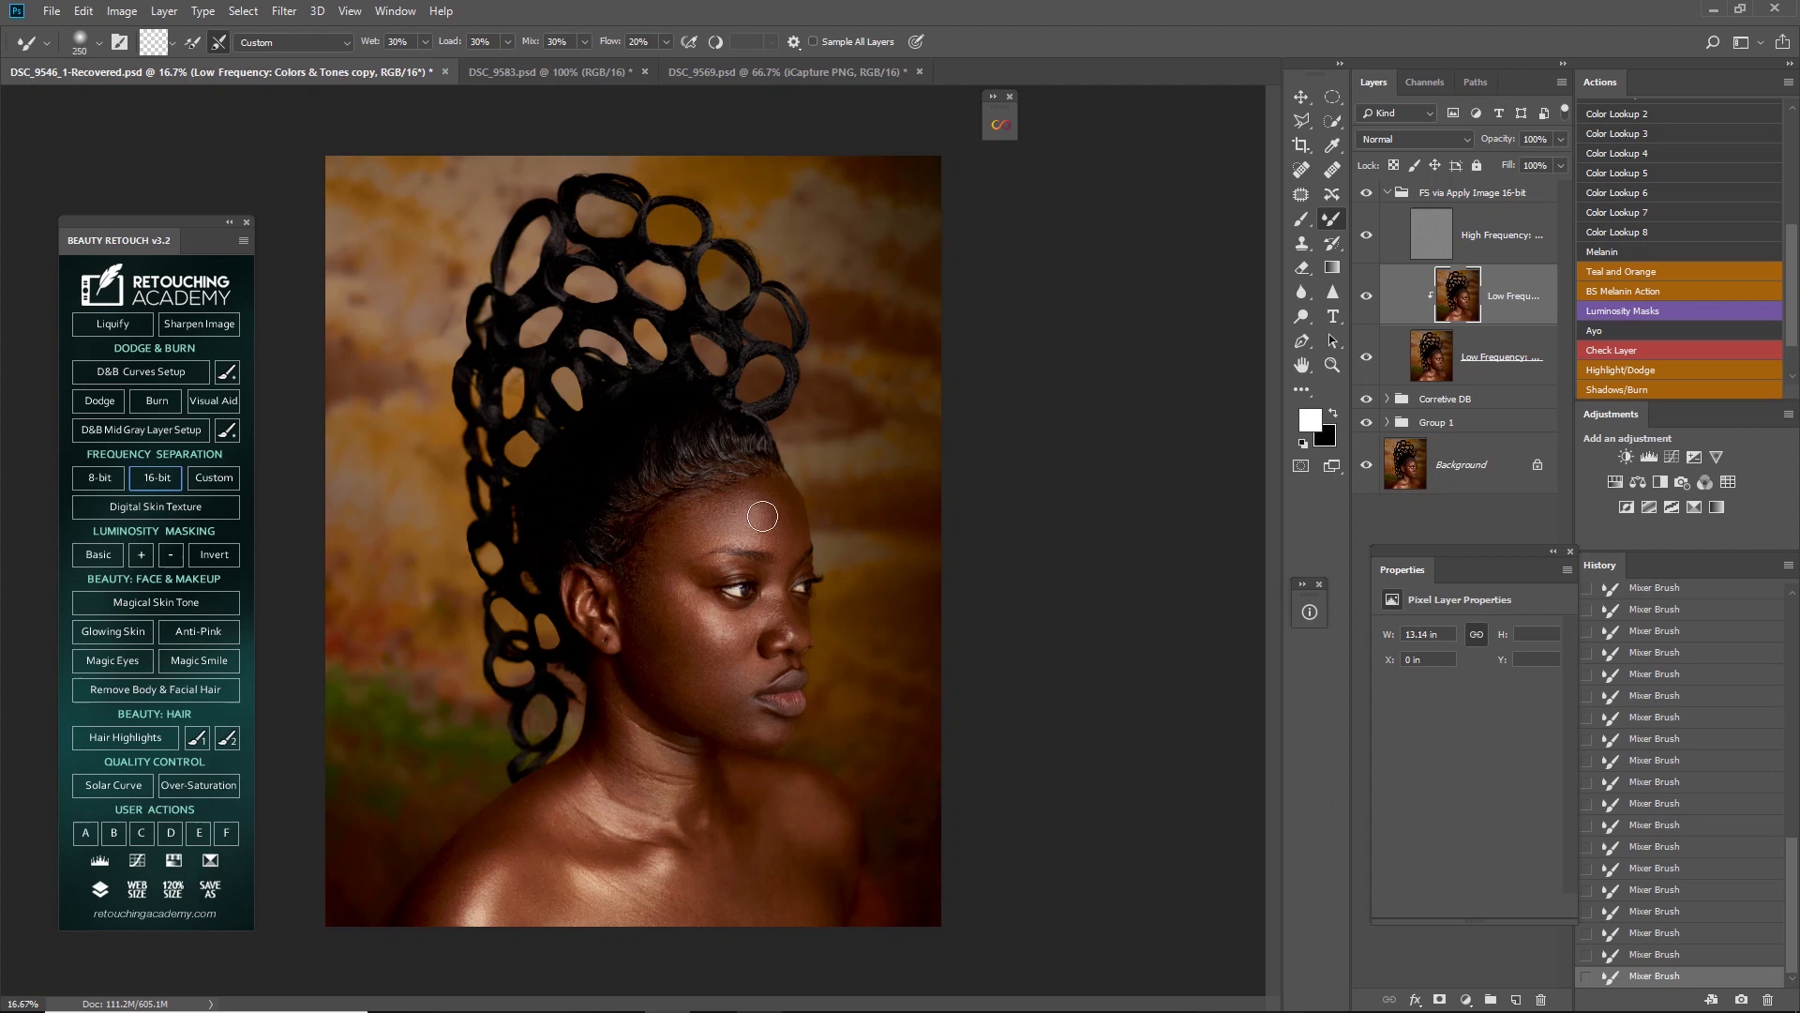
click(739, 497)
mouse_move(739, 497)
mouse_down()
mouse_move(679, 551)
mouse_move(753, 540)
mouse_up()
Smooth the tones of the cheek, temple, jaw and area beside the nose with the Mixer Brush, varying its size for each area
key(bracketleft)
key(bracketleft)
key(bracketright)
key(bracketright)
key(bracketright)
mouse_move(705, 633)
mouse_down()
mouse_move(724, 673)
mouse_move(711, 632)
mouse_move(662, 617)
mouse_move(727, 647)
mouse_up()
key(bracketleft)
key(bracketleft)
key(bracketleft)
key(bracketleft)
key(bracketleft)
key(bracketright)
key(bracketright)
key(bracketright)
key(bracketright)
drag(691, 623, 675, 576)
key(bracketleft)
key(bracketleft)
key(bracketleft)
drag(654, 664, 756, 737)
key(bracketright)
drag(750, 660, 744, 655)
Blend the skin tones on the neck, chest and shoulders with the Mixer Brush, adapting its size to each area
key(bracketright)
key(bracketright)
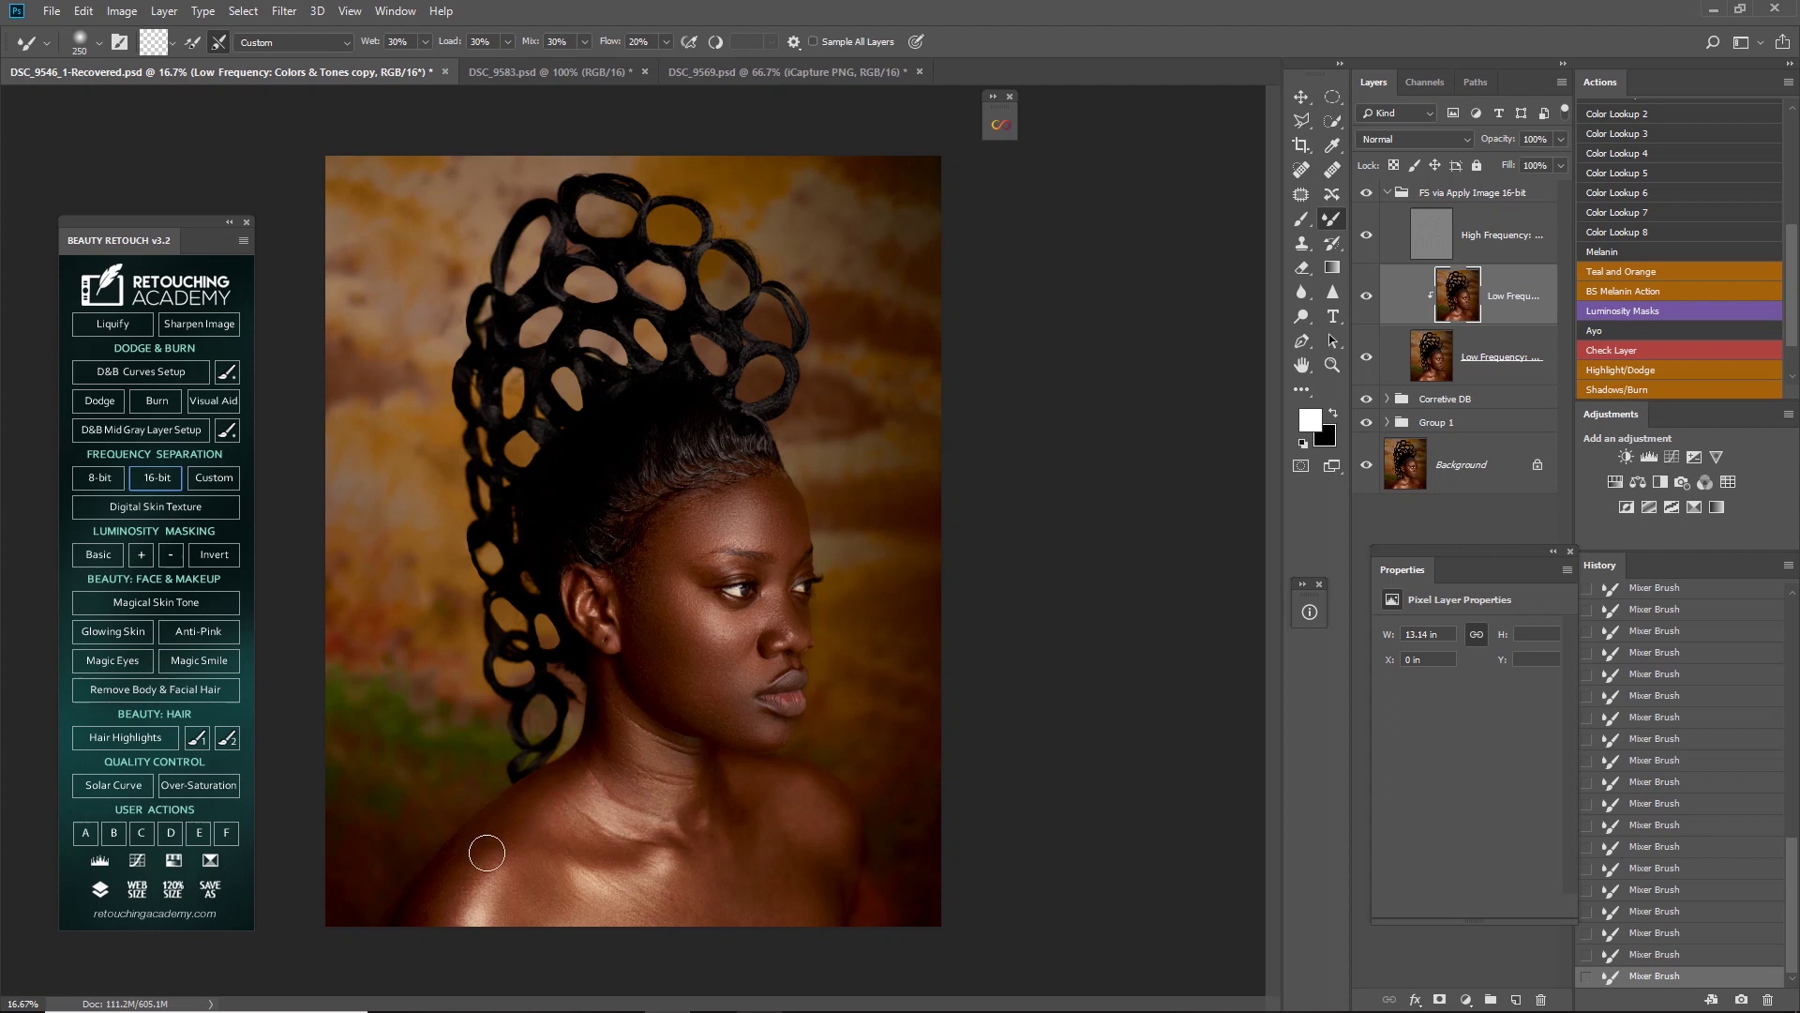
key(bracketright)
key(bracketright)
key(bracketright)
key(bracketleft)
key(bracketleft)
drag(675, 795, 671, 814)
key(bracketright)
key(bracketright)
key(bracketleft)
key(bracketleft)
key(bracketright)
key(bracketright)
drag(776, 812, 791, 864)
key(bracketleft)
key(bracketleft)
key(bracketleft)
mouse_move(692, 767)
mouse_down()
mouse_move(673, 813)
mouse_move(704, 837)
mouse_up()
key(bracketleft)
key(bracketleft)
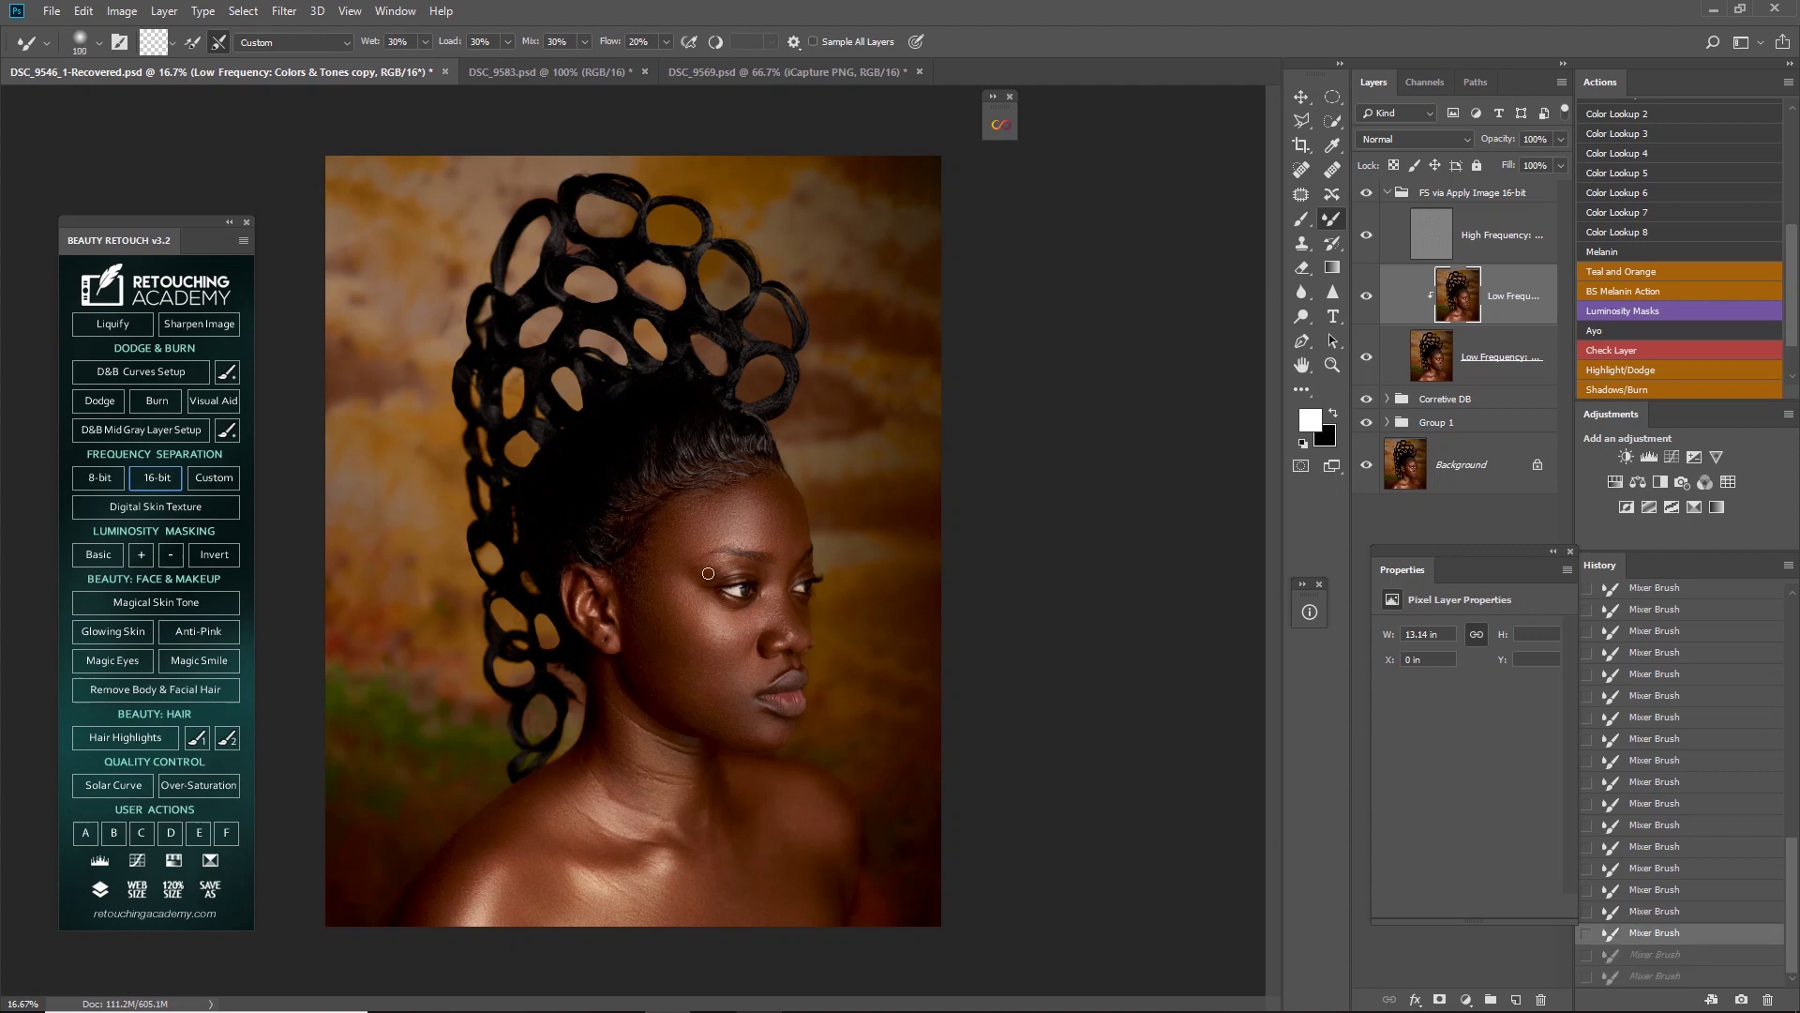
Refine the tone transitions above the brow, along the jaw and on the cheek with a Mixer Brush of about 200 pixels
key(bracketright)
key(bracketright)
key(bracketright)
key(bracketright)
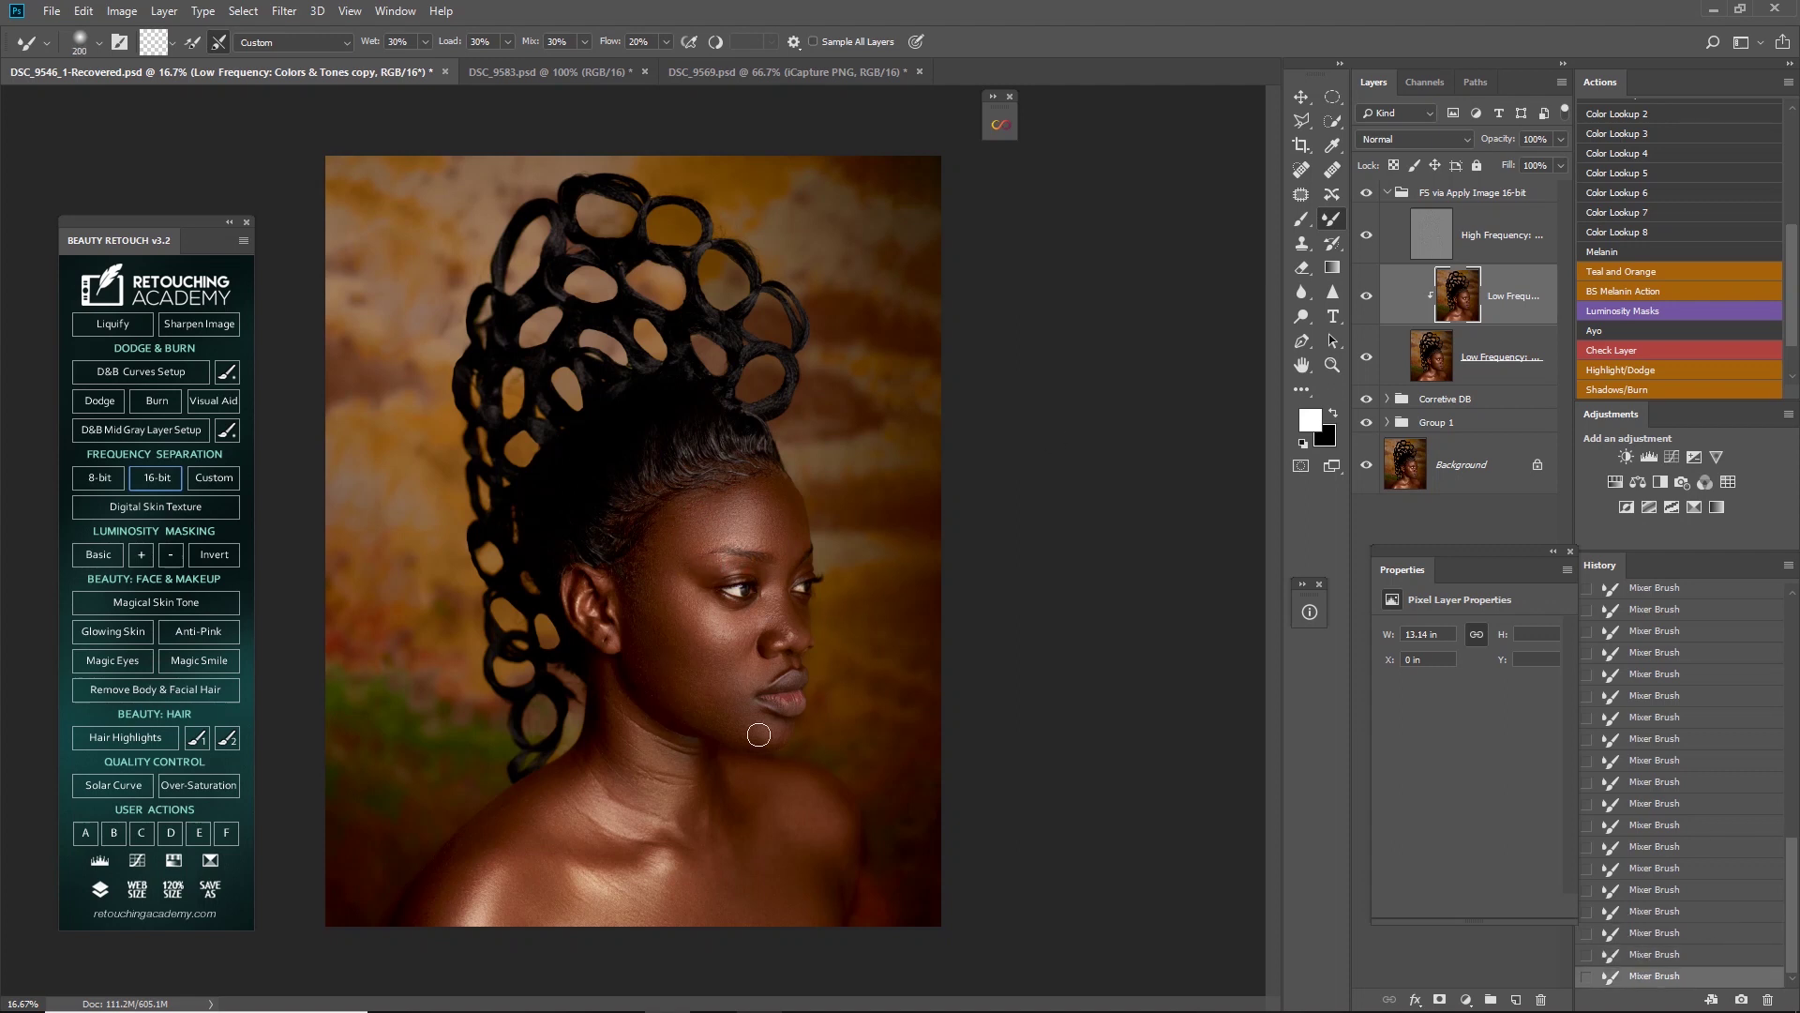
key(bracketleft)
key(bracketleft)
key(bracketright)
drag(794, 551, 799, 533)
drag(709, 698, 731, 697)
drag(705, 633, 704, 640)
Compare the portrait before and after smoothing by toggling the visibility of the FS via Apply Image 16-bit group
click(1367, 199)
click(1367, 199)
click(1367, 199)
click(1367, 195)
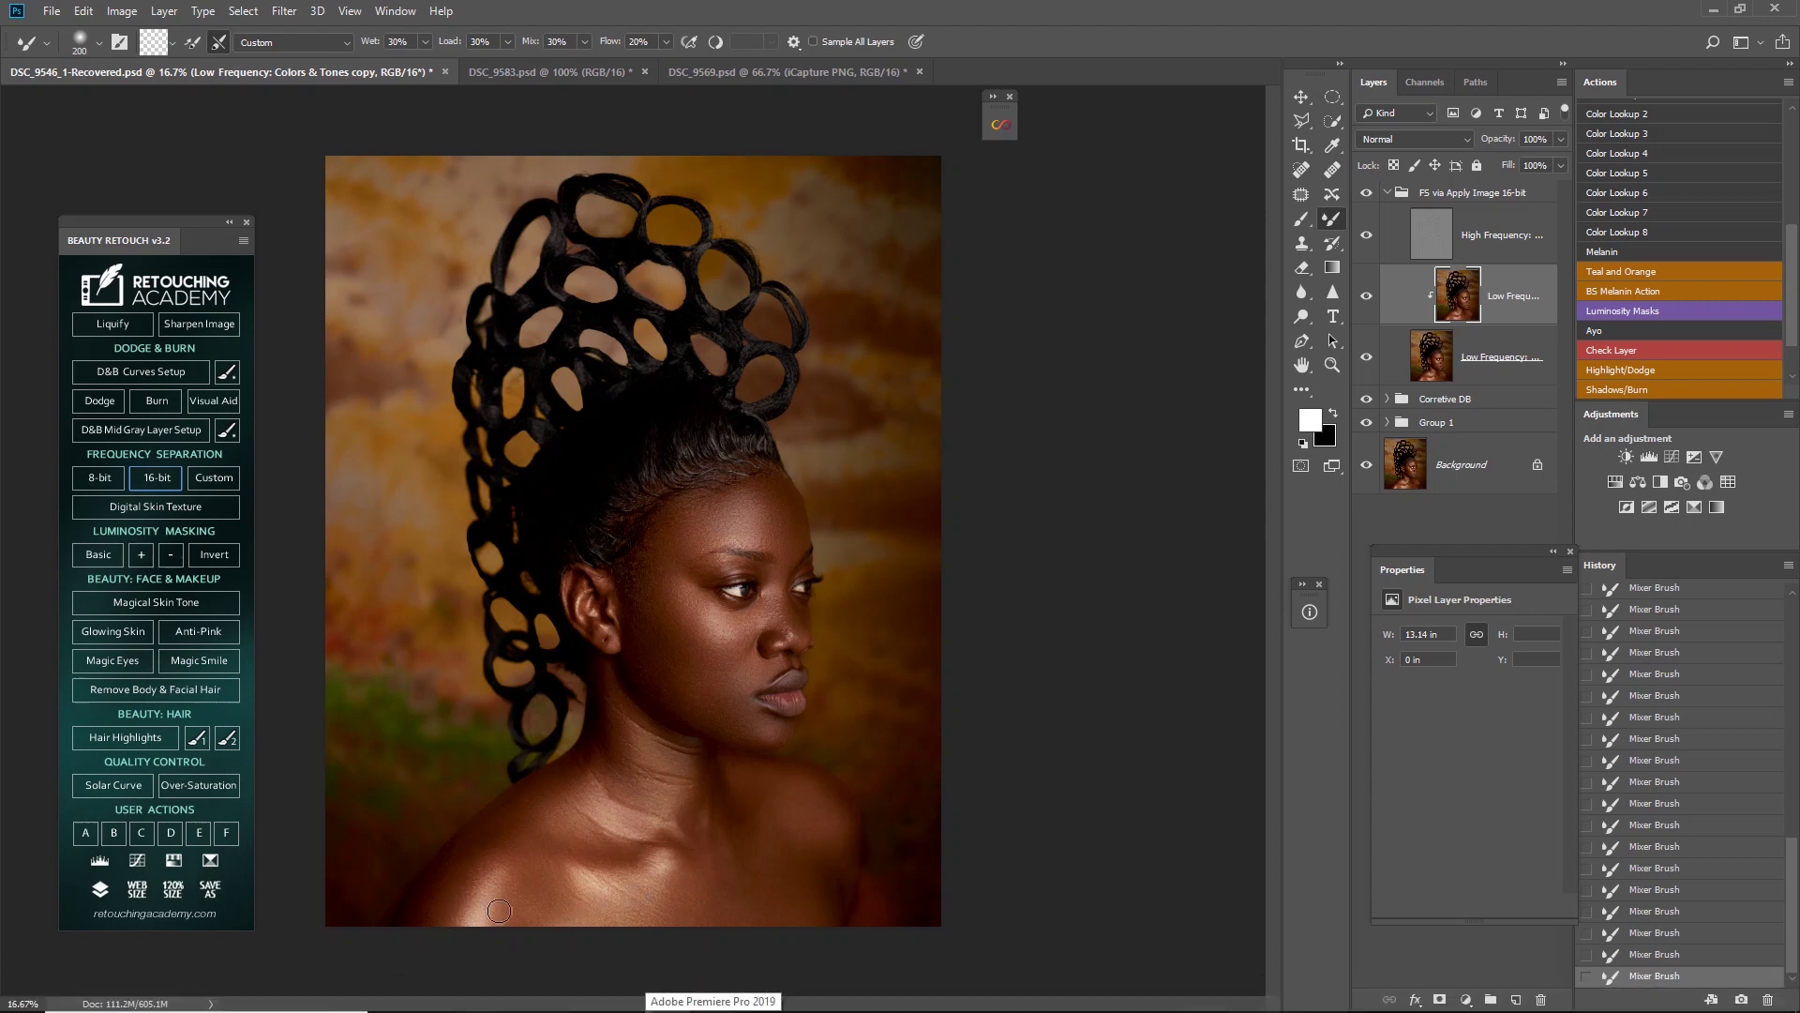
click(1367, 194)
click(1372, 195)
click(1371, 195)
click(1372, 195)
click(1385, 200)
click(1367, 194)
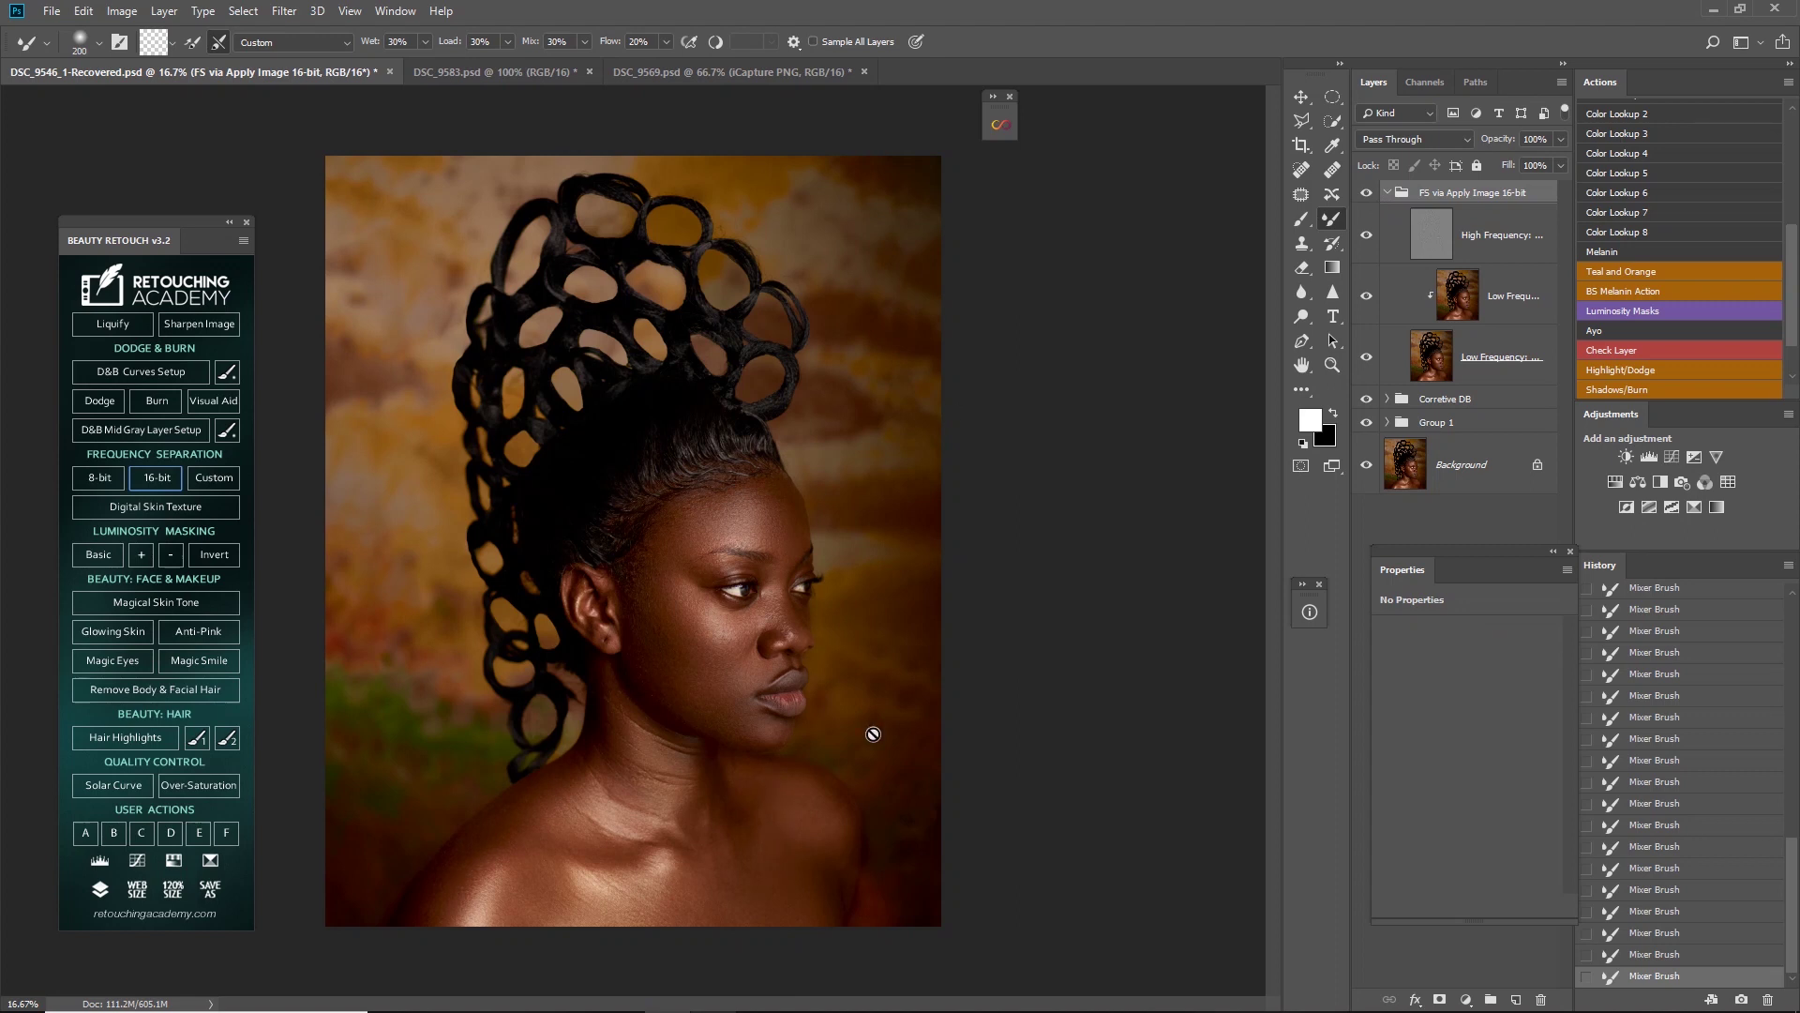
click(1367, 193)
click(1367, 194)
click(1368, 194)
click(1368, 193)
Collapse the frequency separation group and compare the portrait with it and the Corretive DB group hidden and shown again
click(1387, 193)
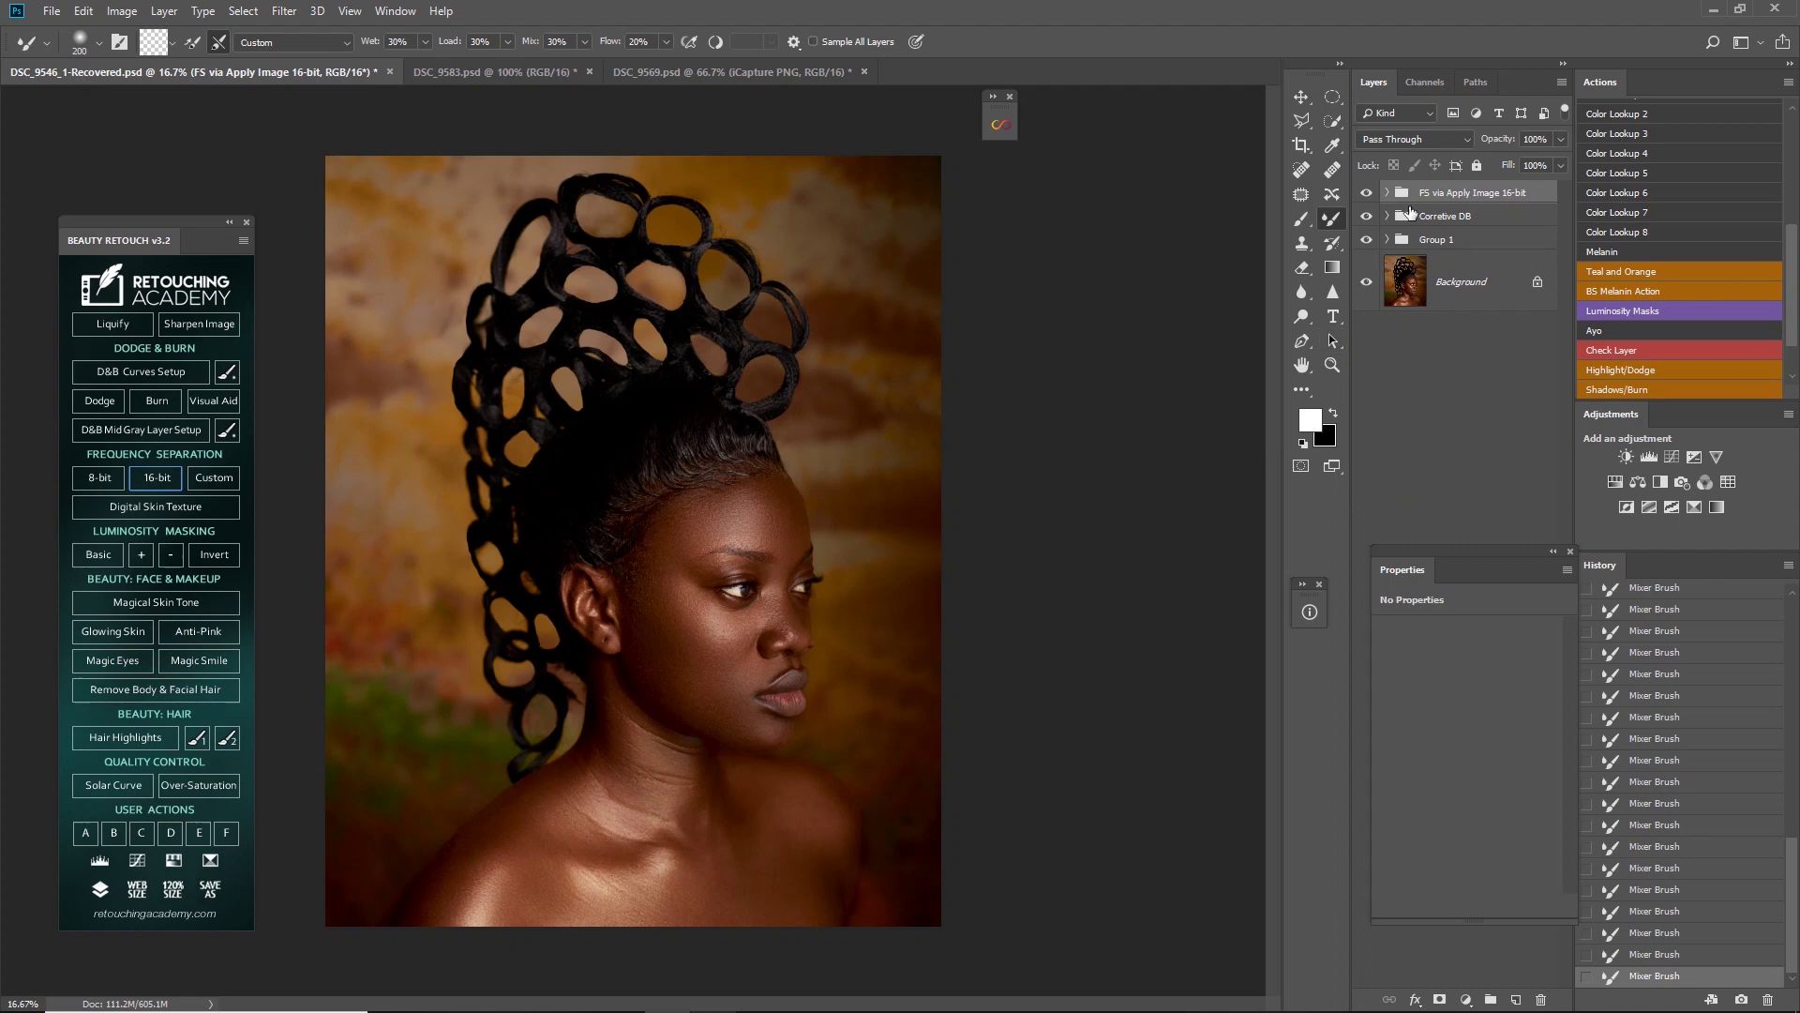
click(1367, 193)
click(1369, 216)
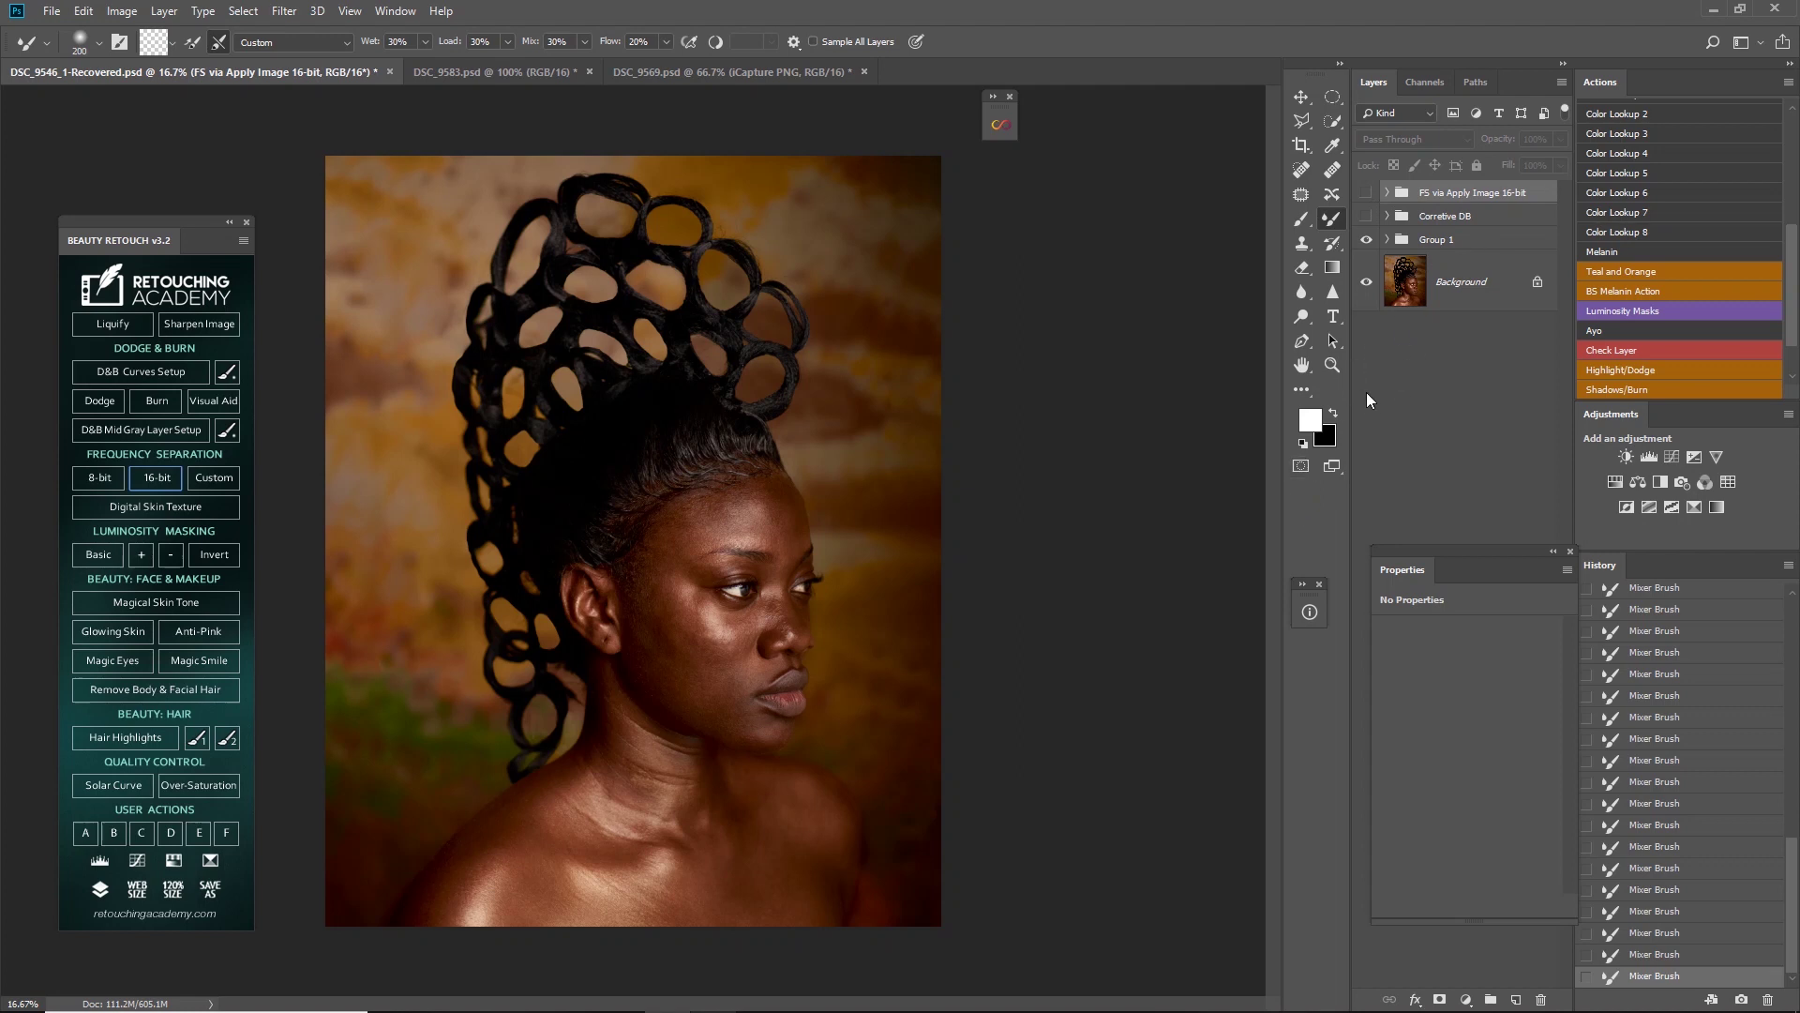
click(1366, 215)
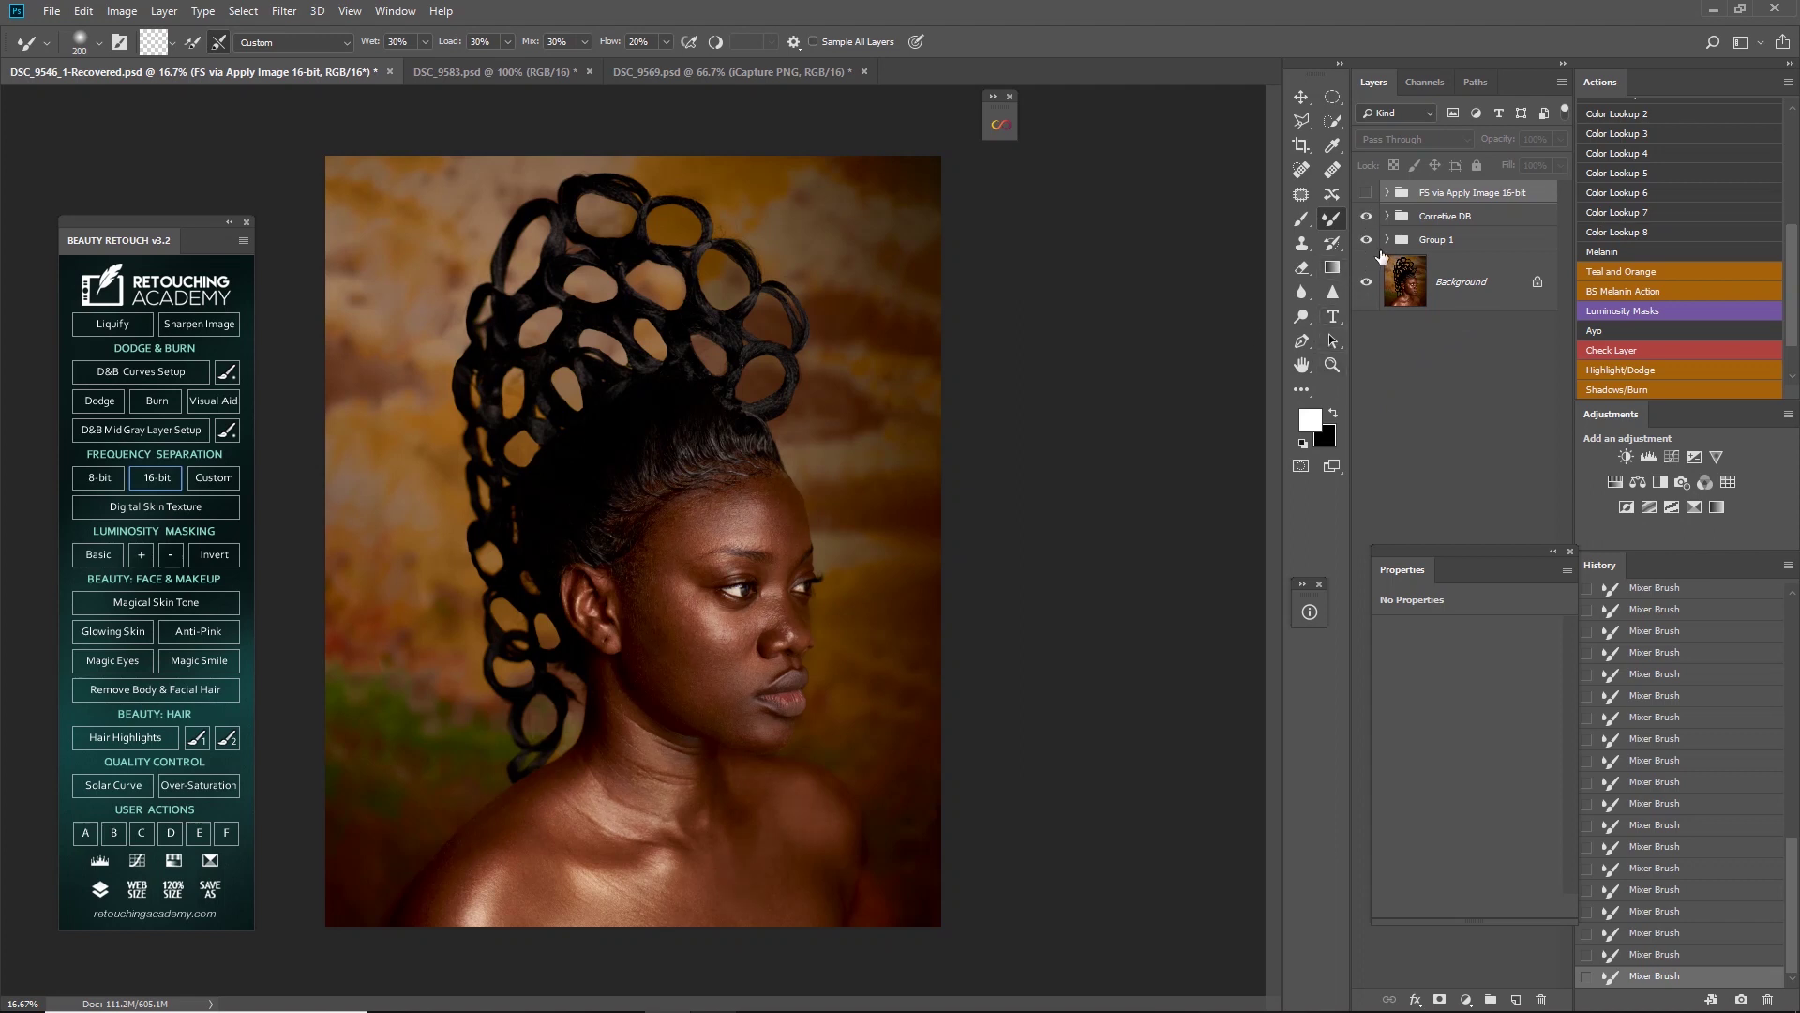
click(1365, 192)
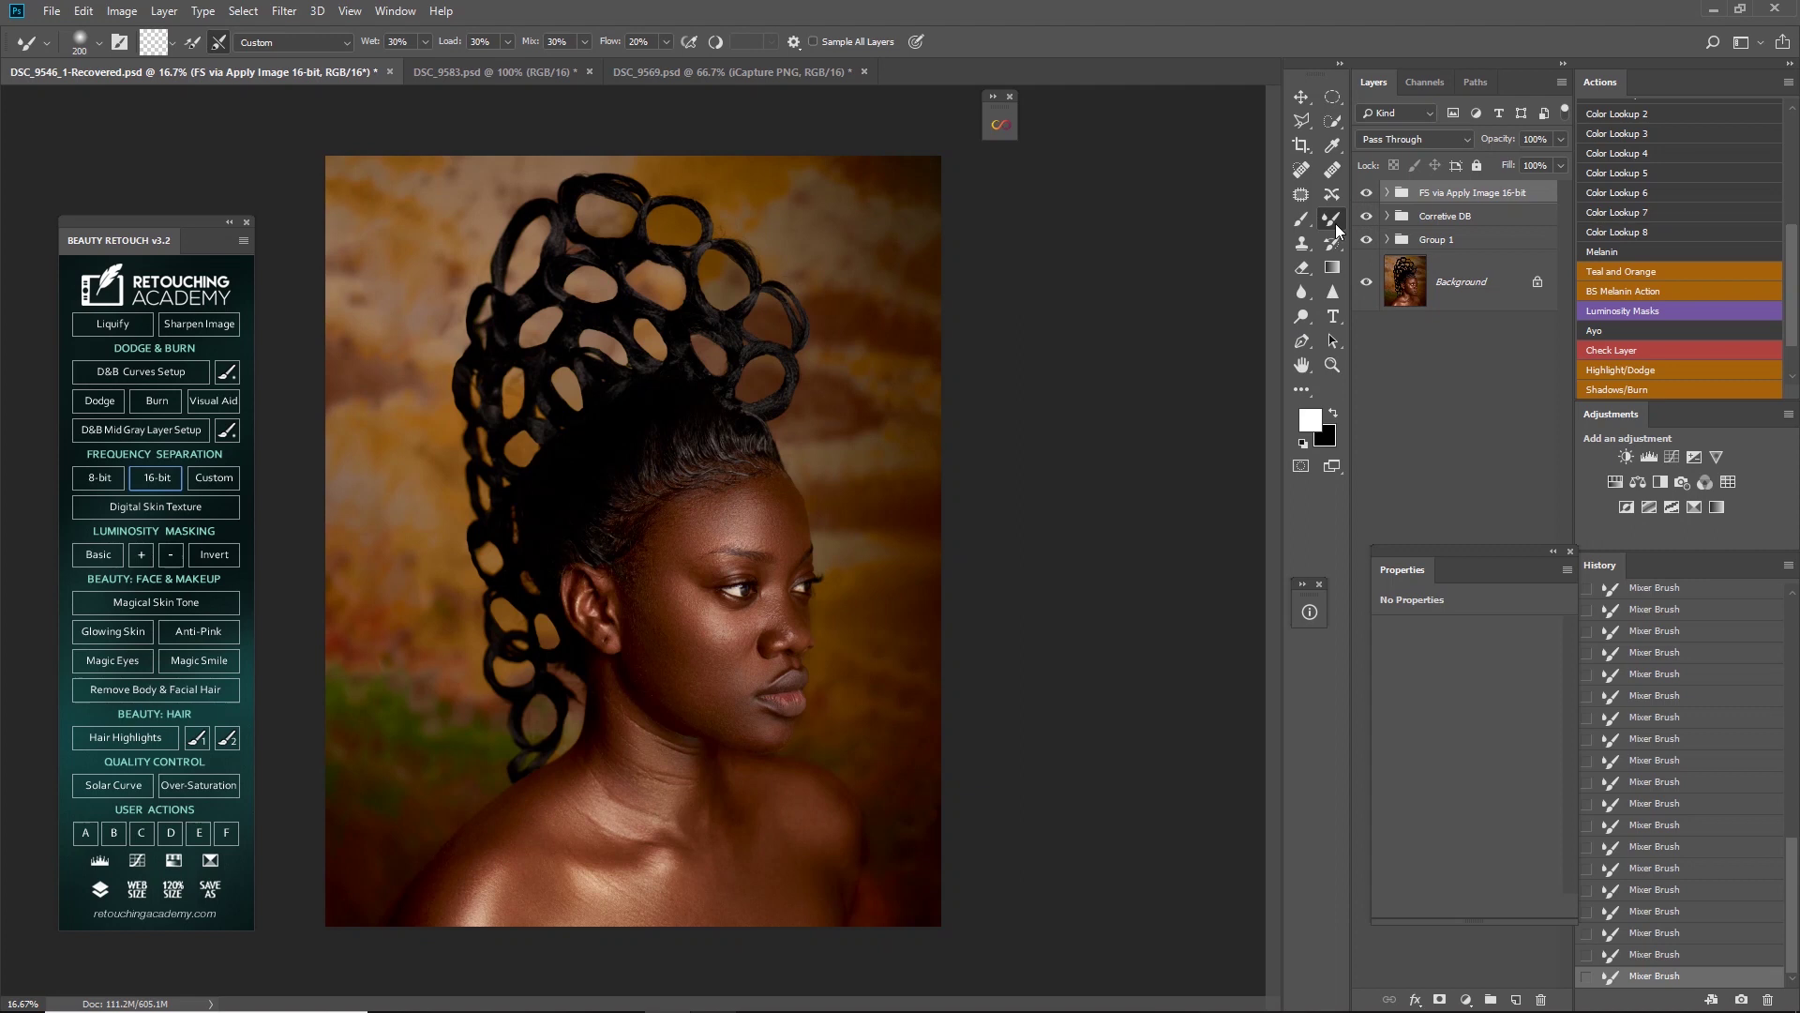